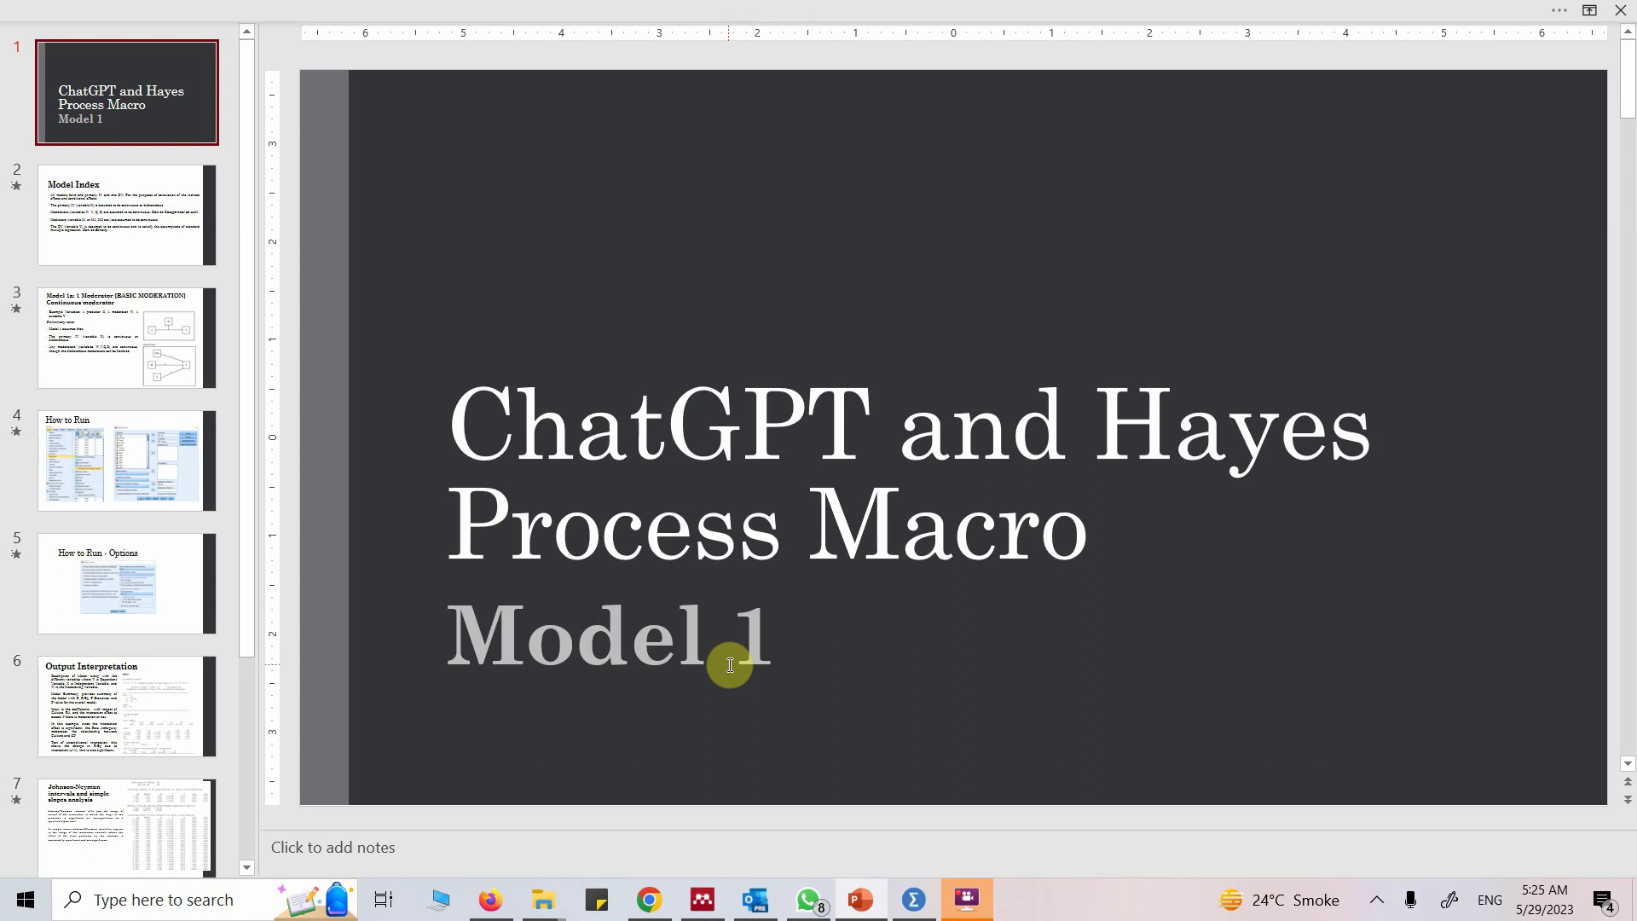
# - Review the Model Index slide and the Model 1a basic moderation slide, focusing on the assumptions for variable X
pyautogui.click(120, 213)
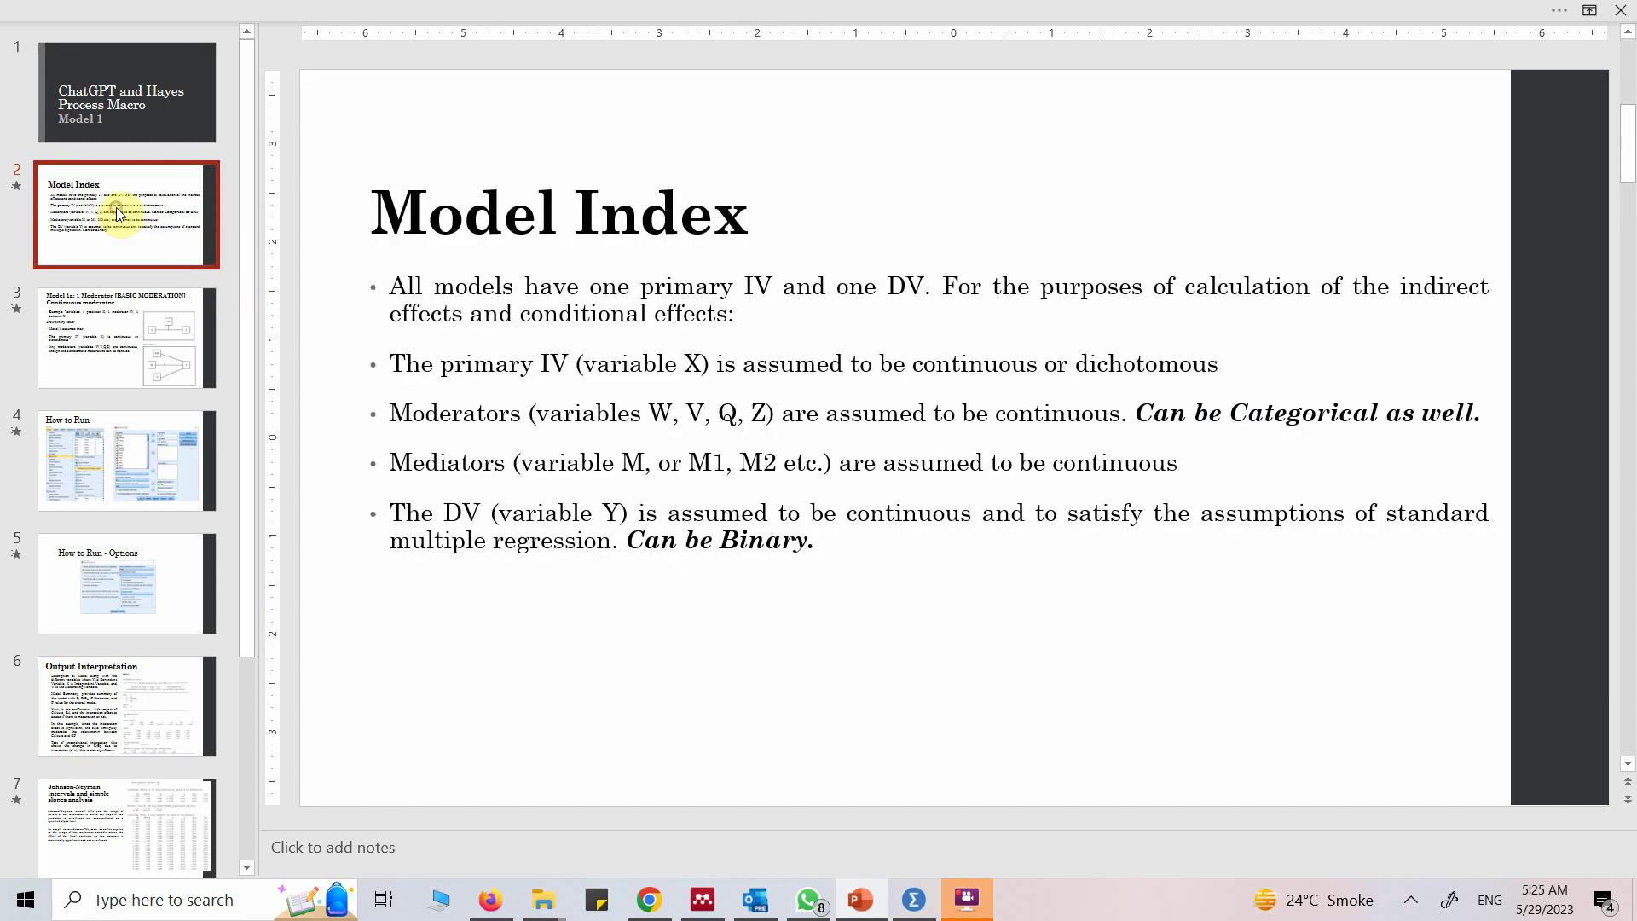
pyautogui.click(132, 128)
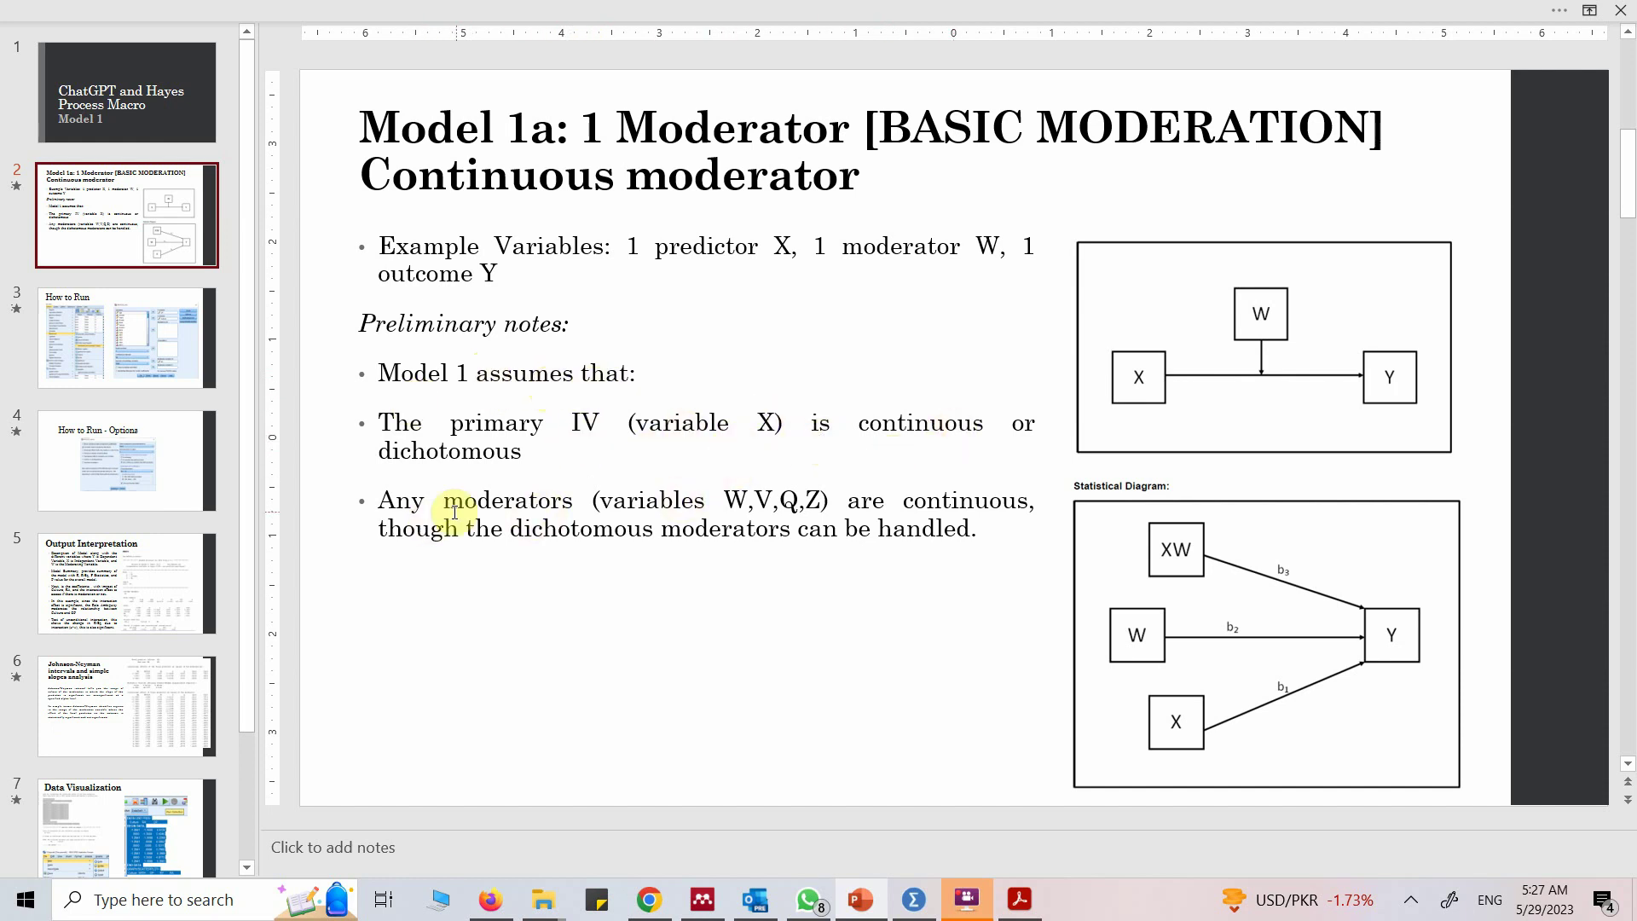
pyautogui.click(843, 419)
pyautogui.moveTo(842, 420); pyautogui.dragTo(913, 421)
pyautogui.click(387, 449)
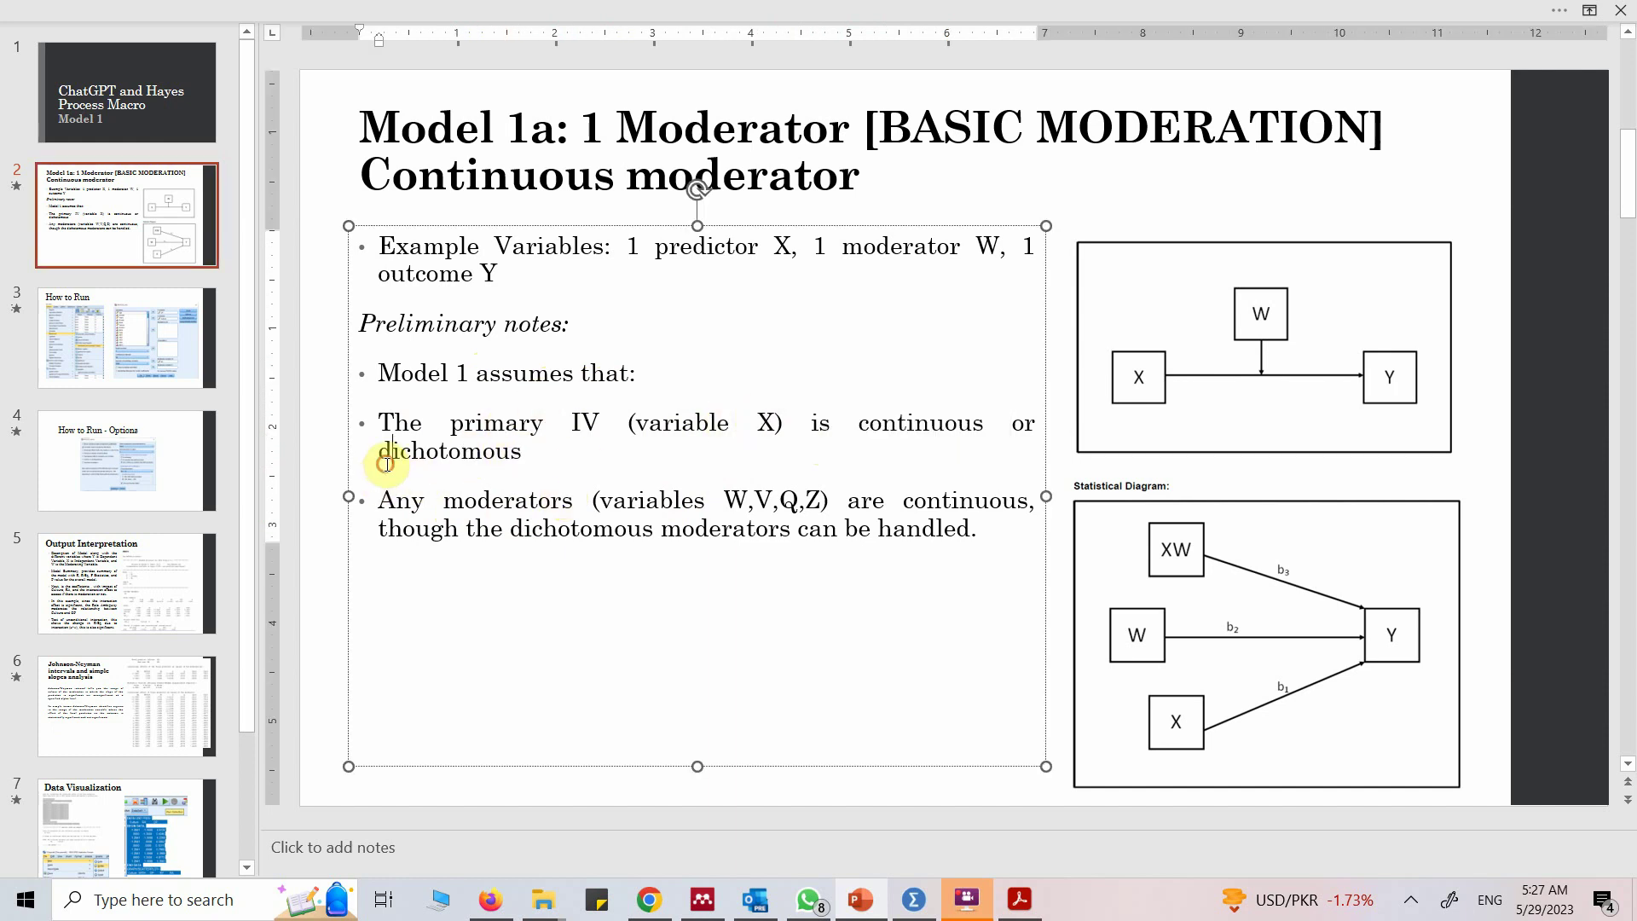
pyautogui.rightClick(388, 464)
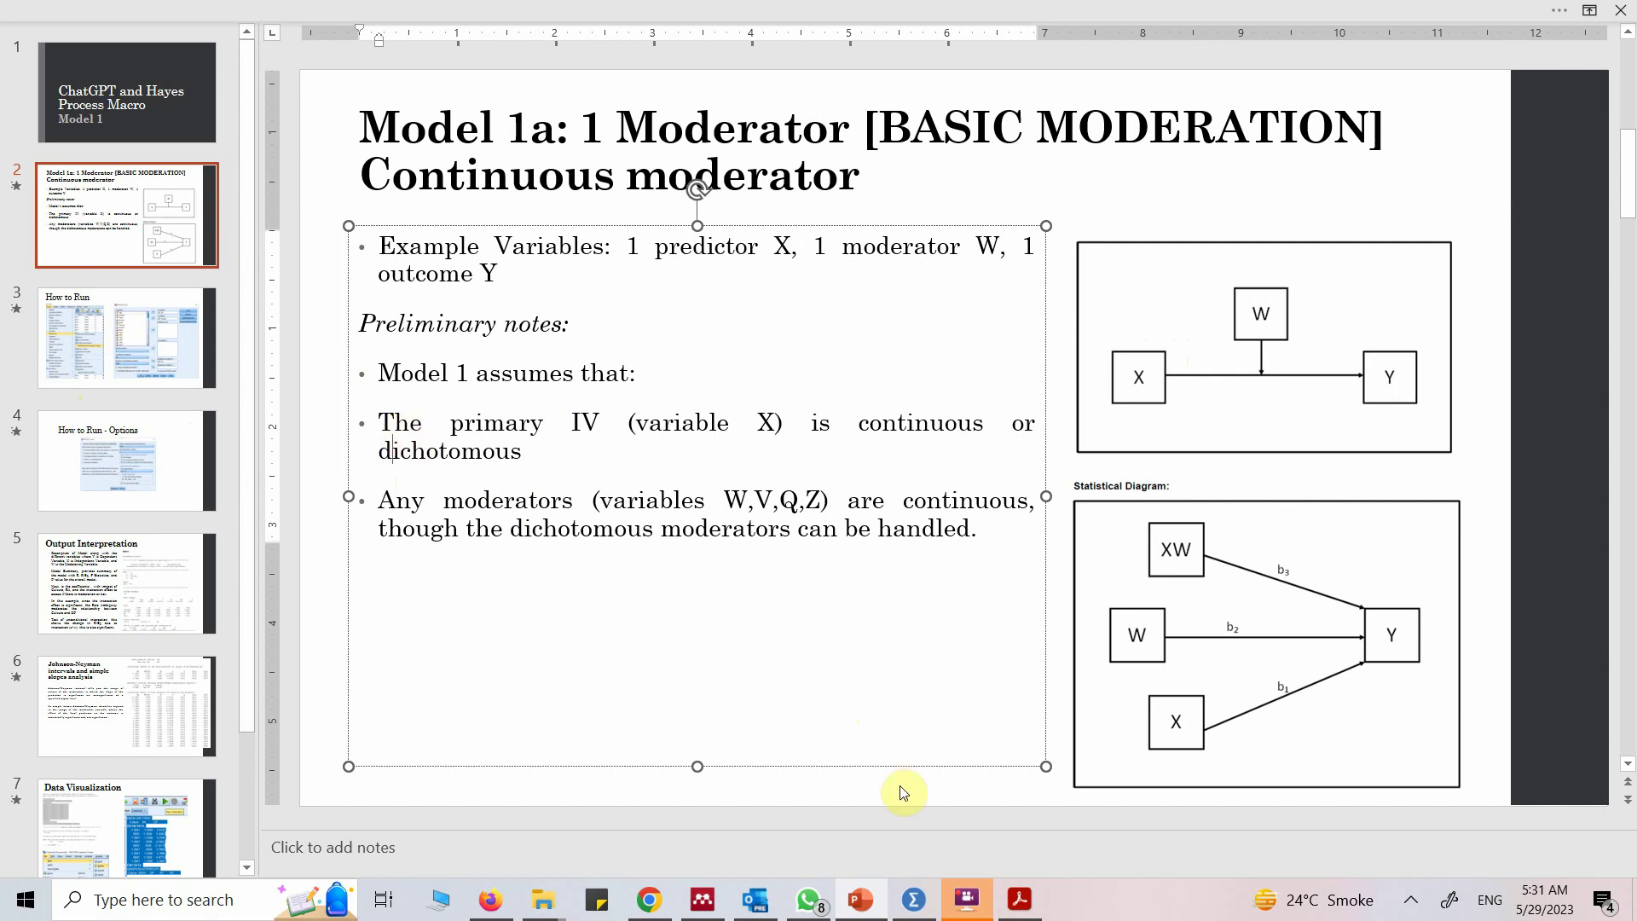
# - Switch to the SPSS Data Editor and open the PROCESS v4.2 regression procedure
pyautogui.click(914, 900)
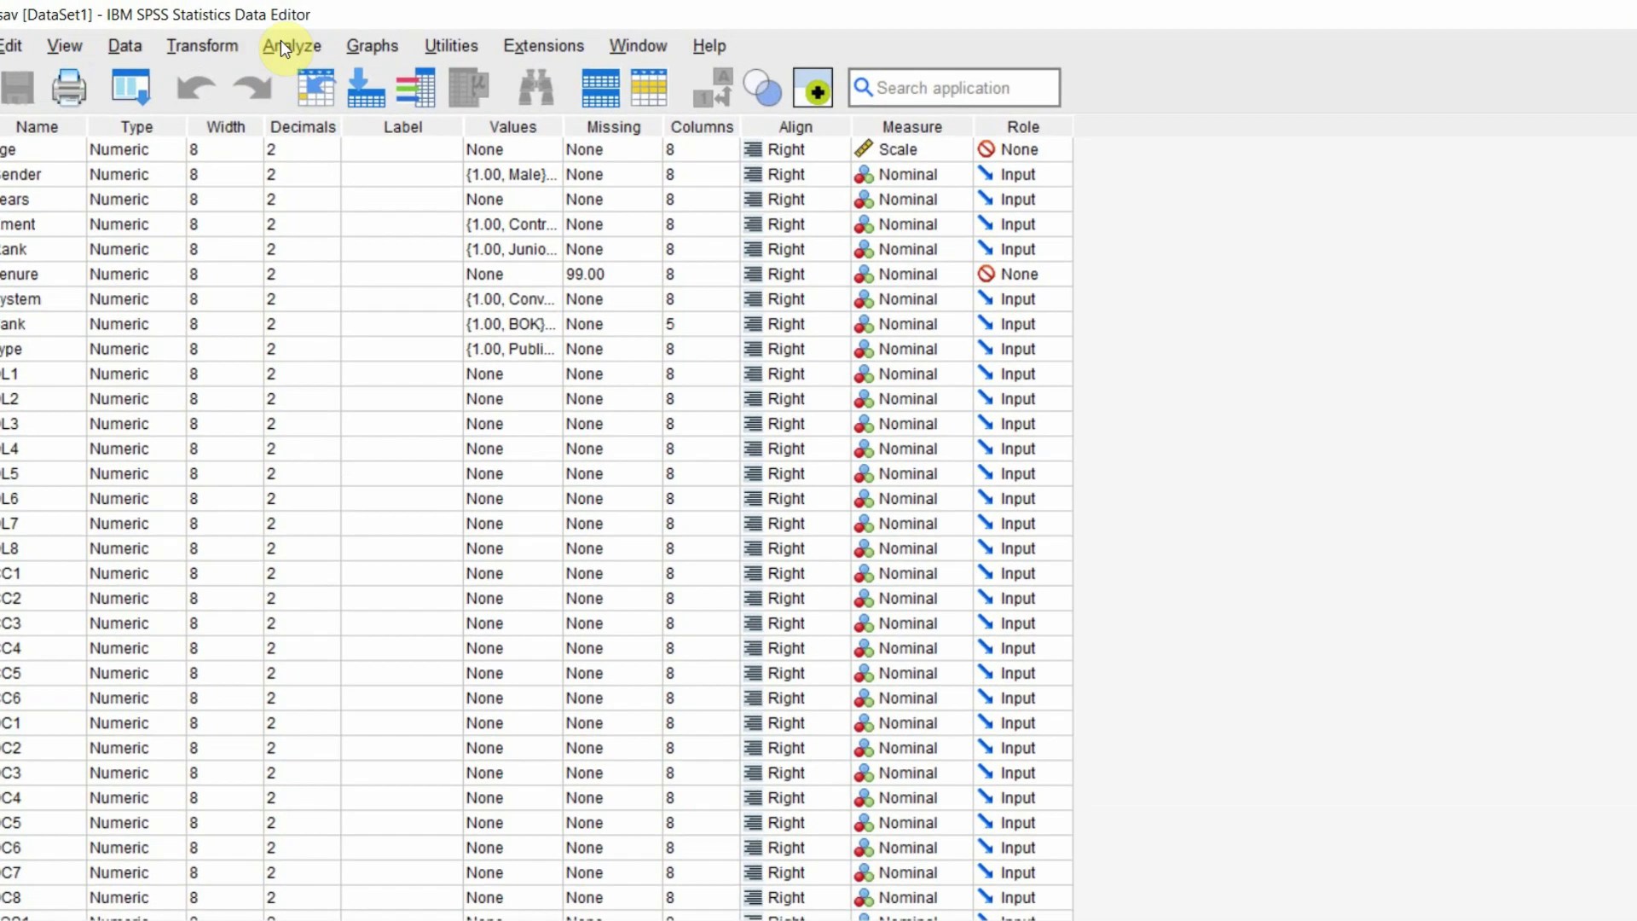
pyautogui.click(305, 39)
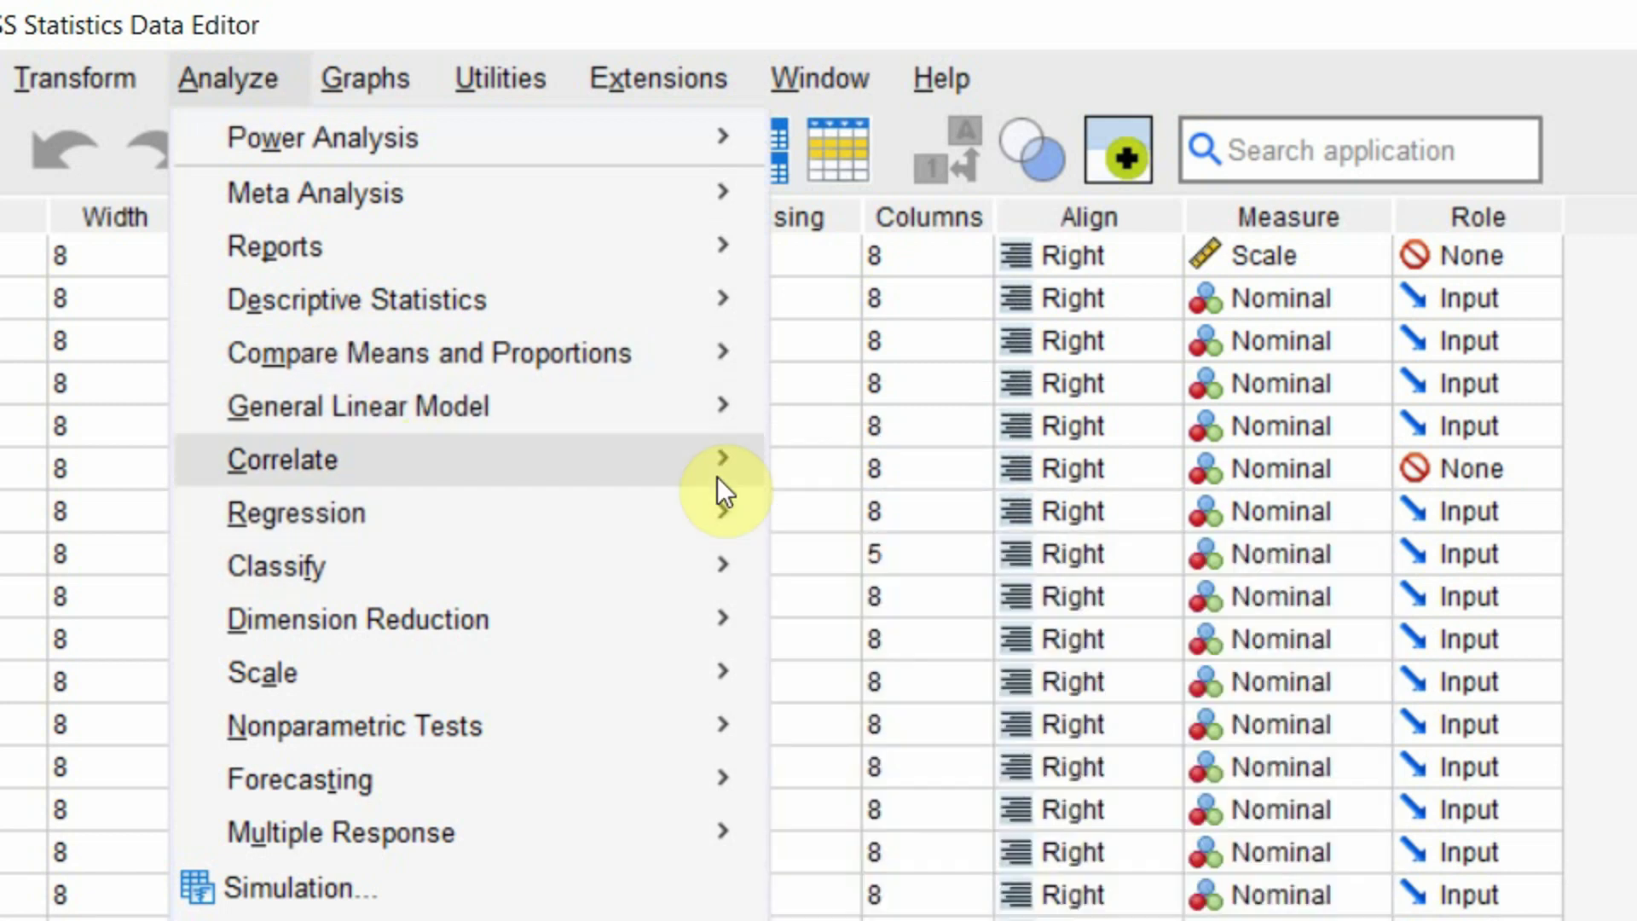
pyautogui.moveTo(734, 509)
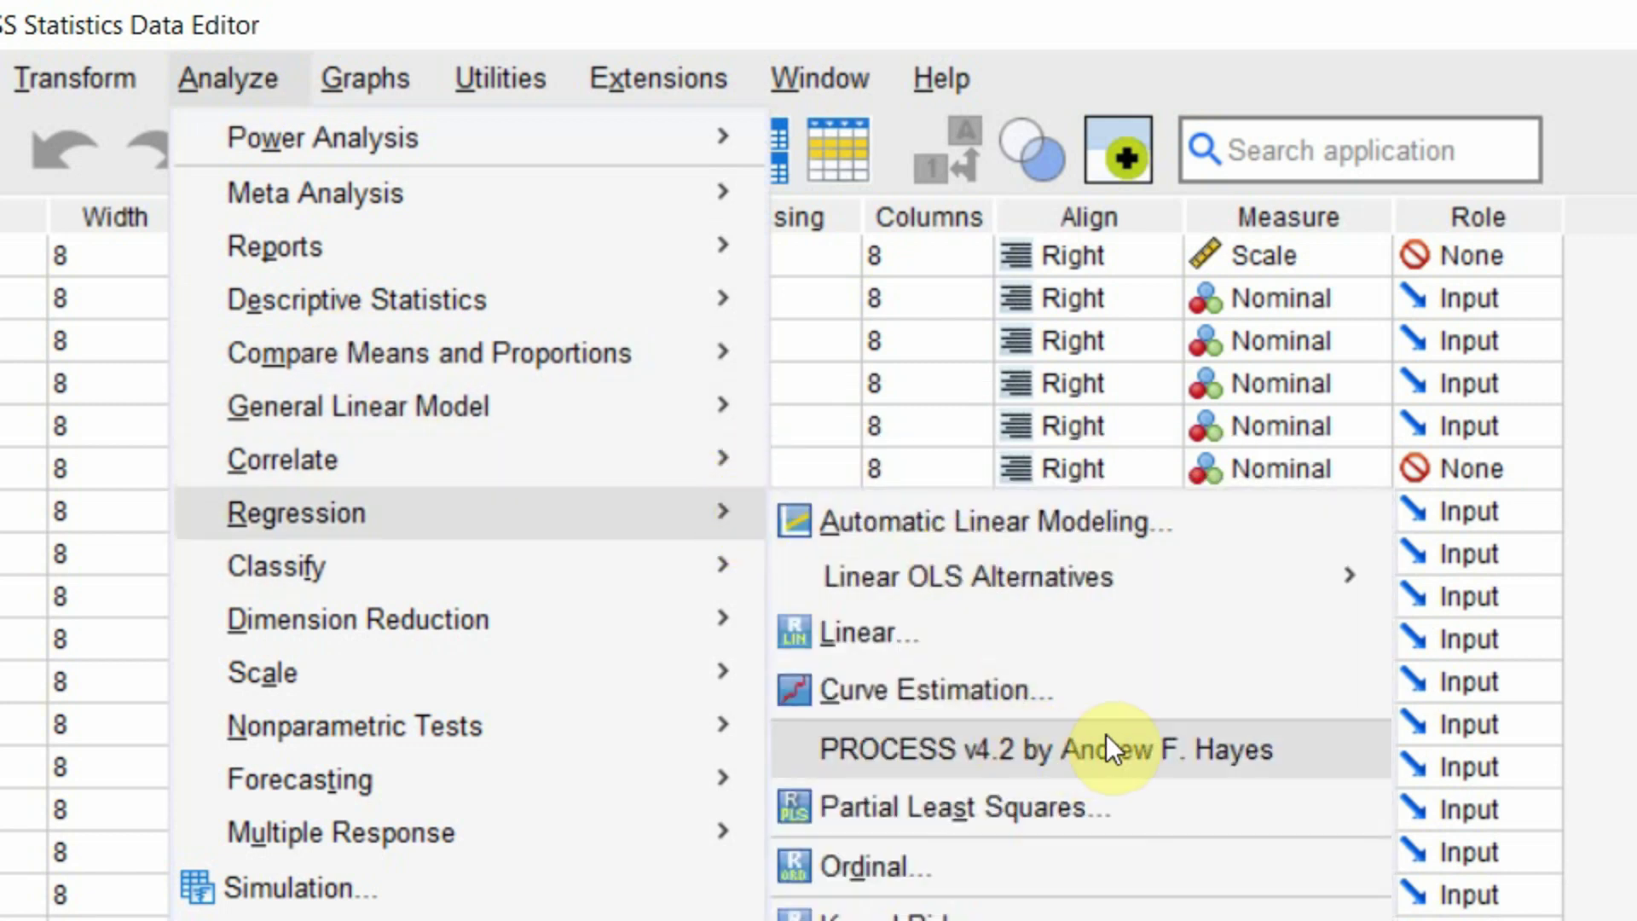
pyautogui.click(1323, 749)
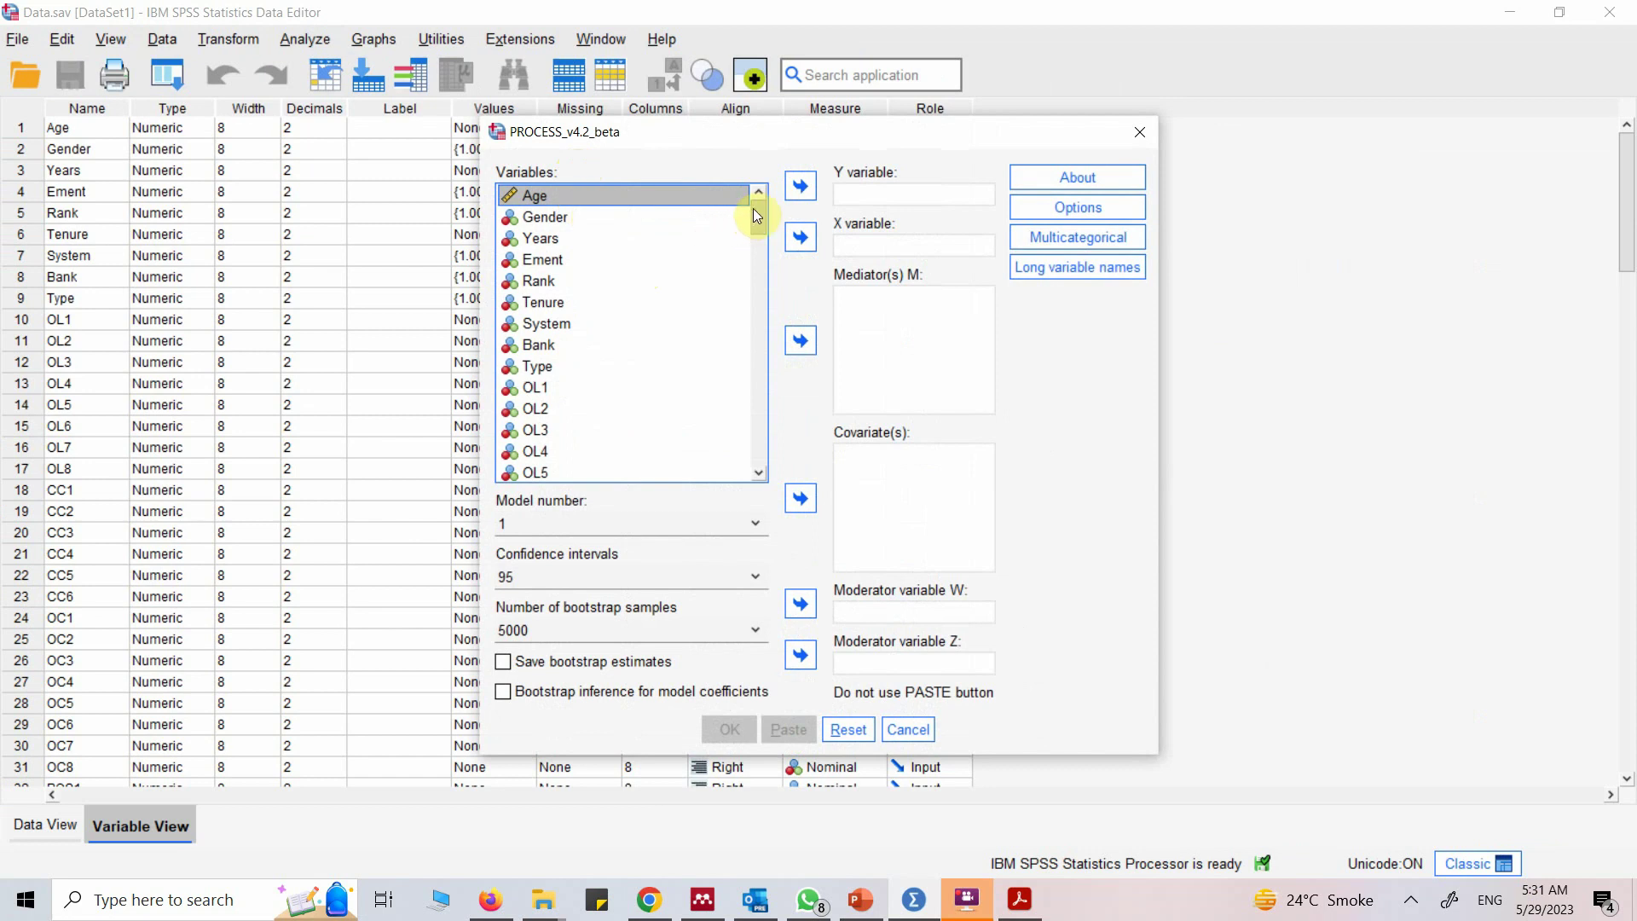
# - Find Culture among the PROCESS variables and assign it as the X variable
pyautogui.moveTo(754, 209); pyautogui.dragTo(793, 468)
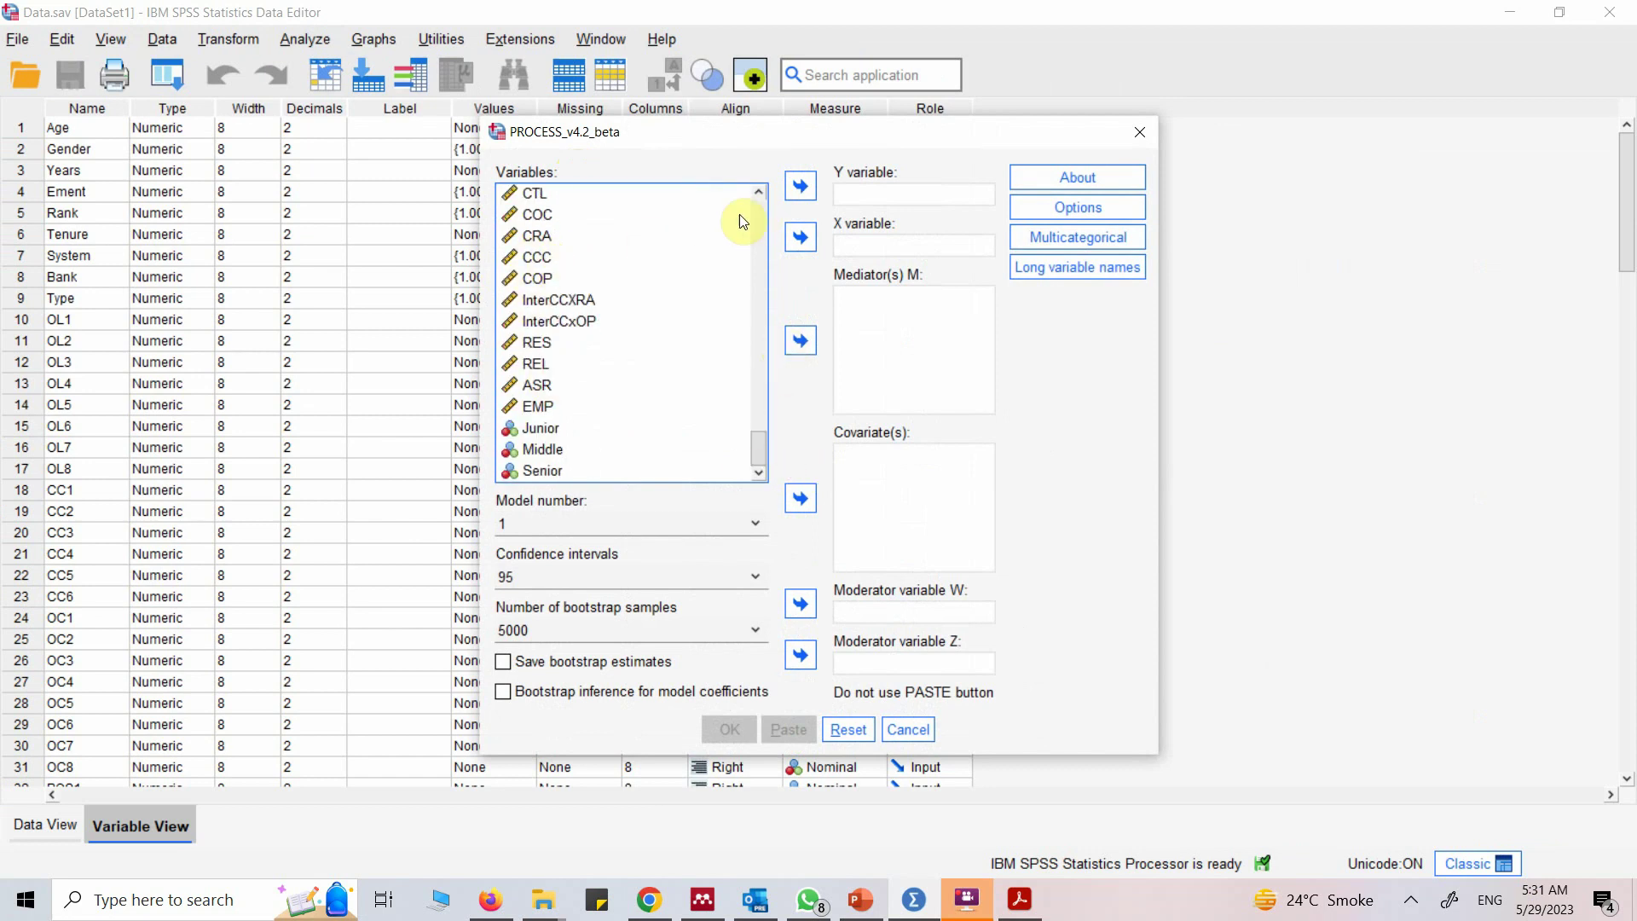
pyautogui.click(758, 192)
pyautogui.click(757, 192)
pyautogui.click(757, 191)
pyautogui.scroll(2, 648, 256)
pyautogui.click(550, 303)
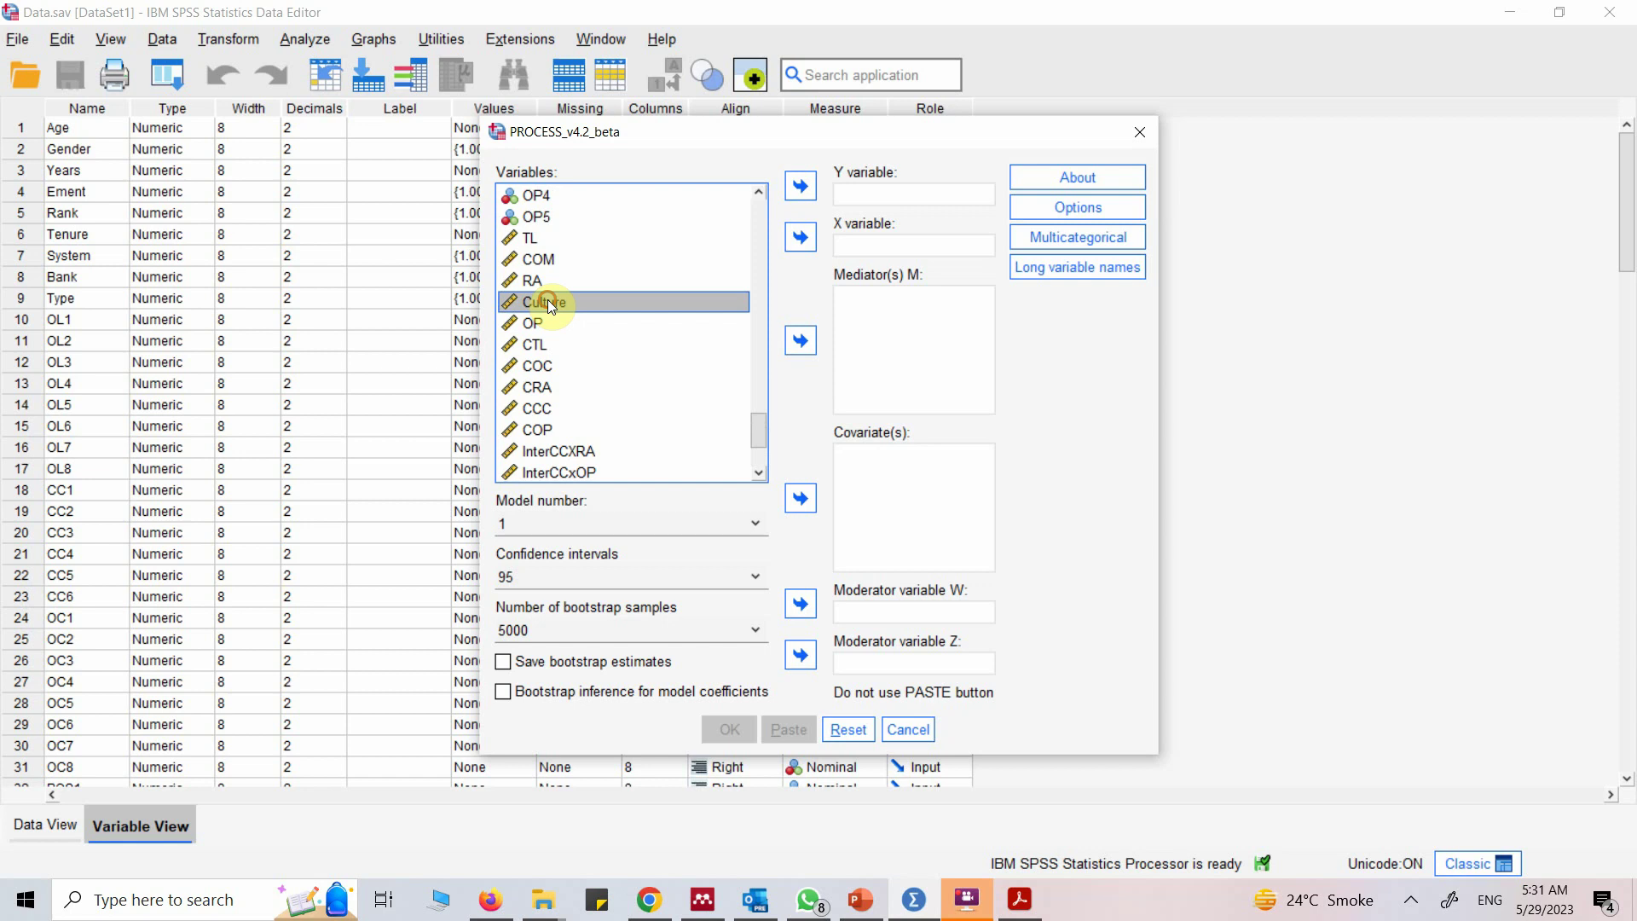
pyautogui.click(800, 237)
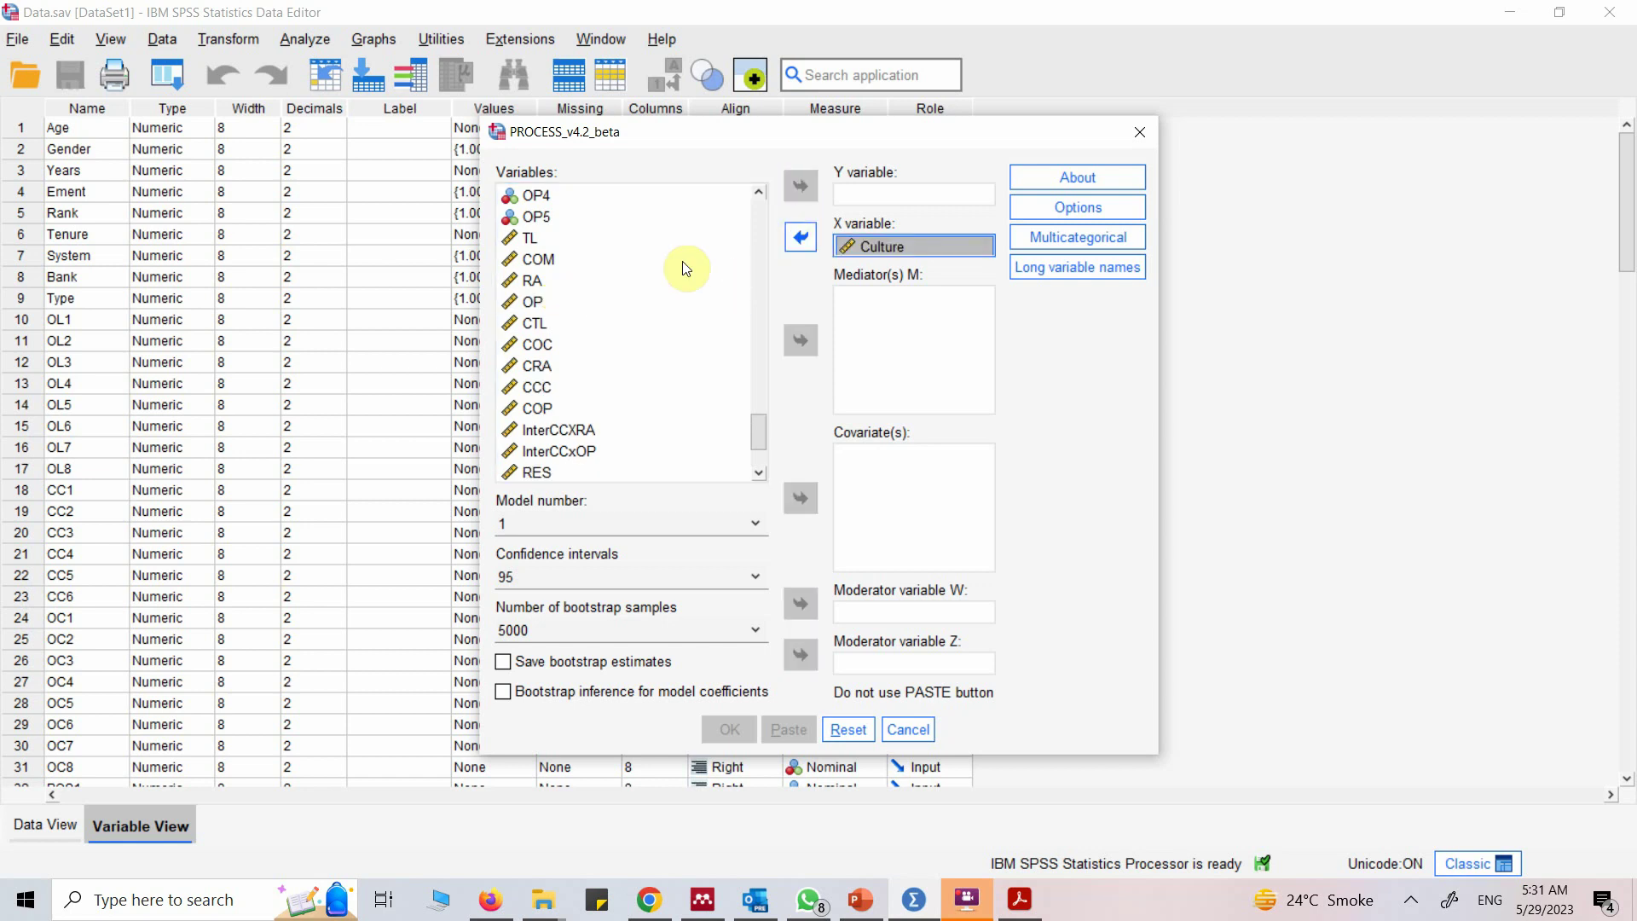
# - Assign OP as the Y variable and RA as moderator variable W
pyautogui.click(535, 303)
pyautogui.click(800, 185)
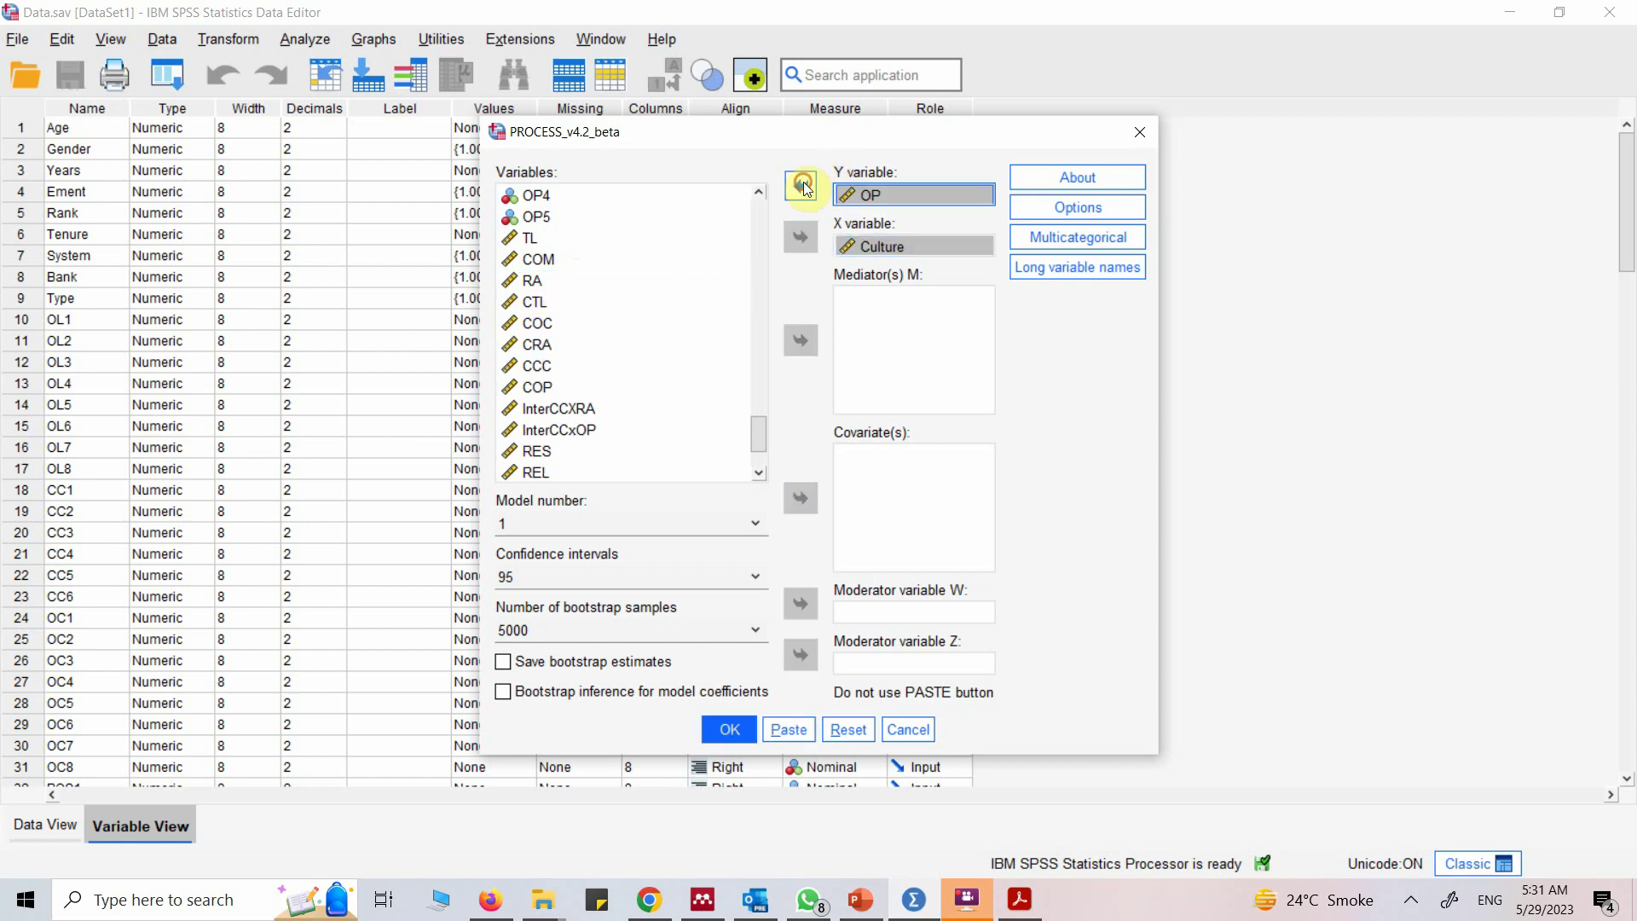
pyautogui.click(544, 283)
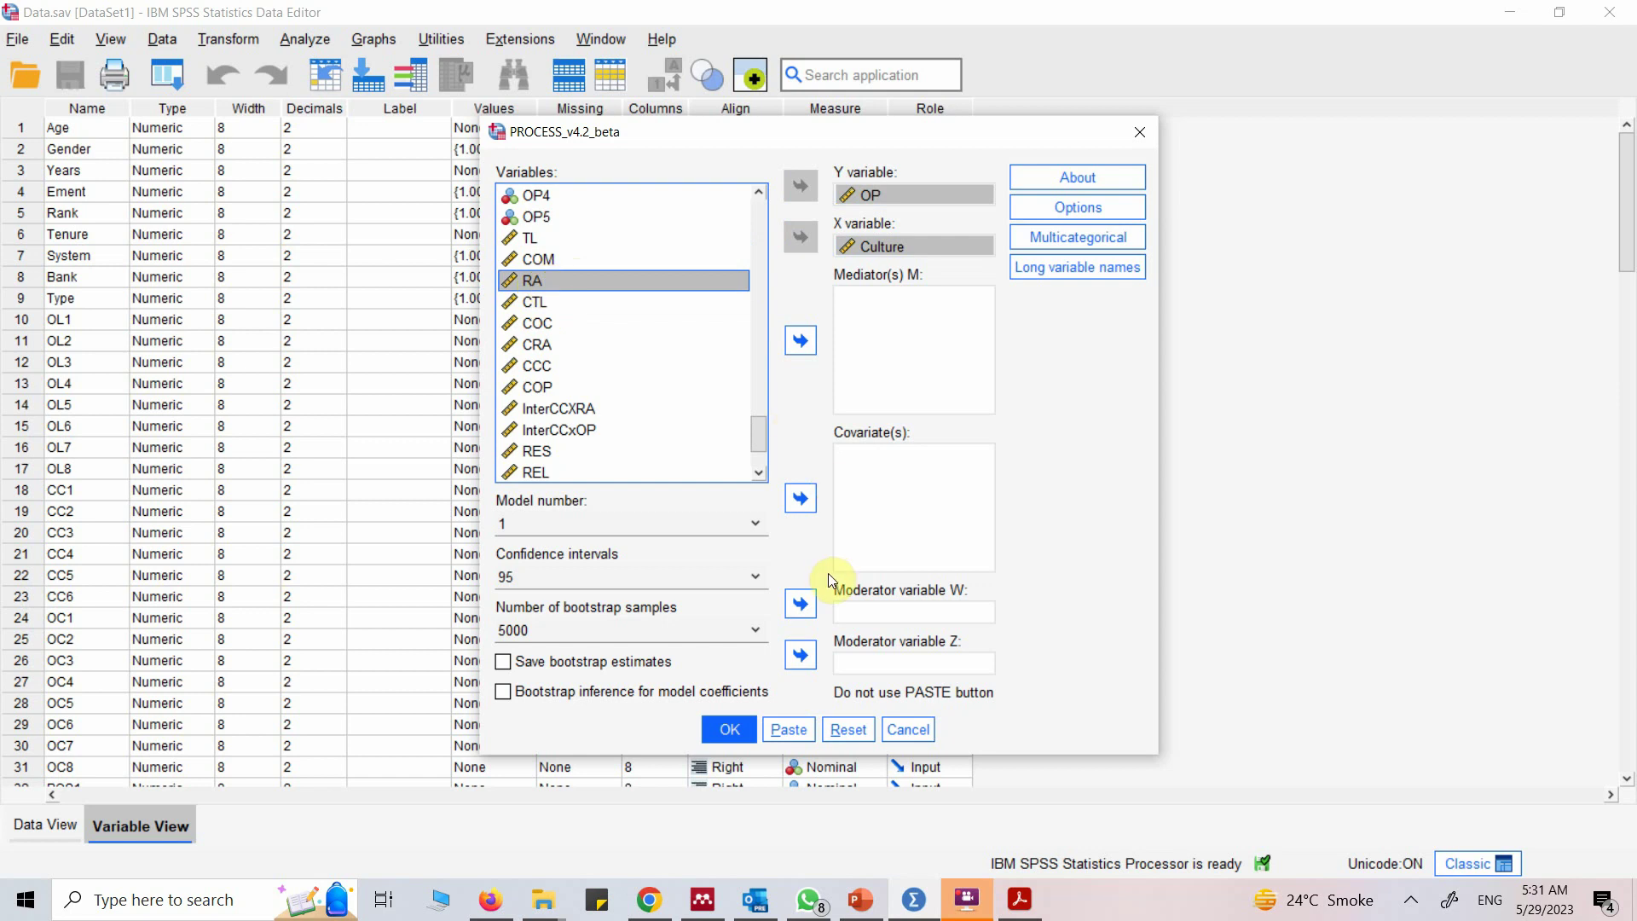
pyautogui.click(808, 604)
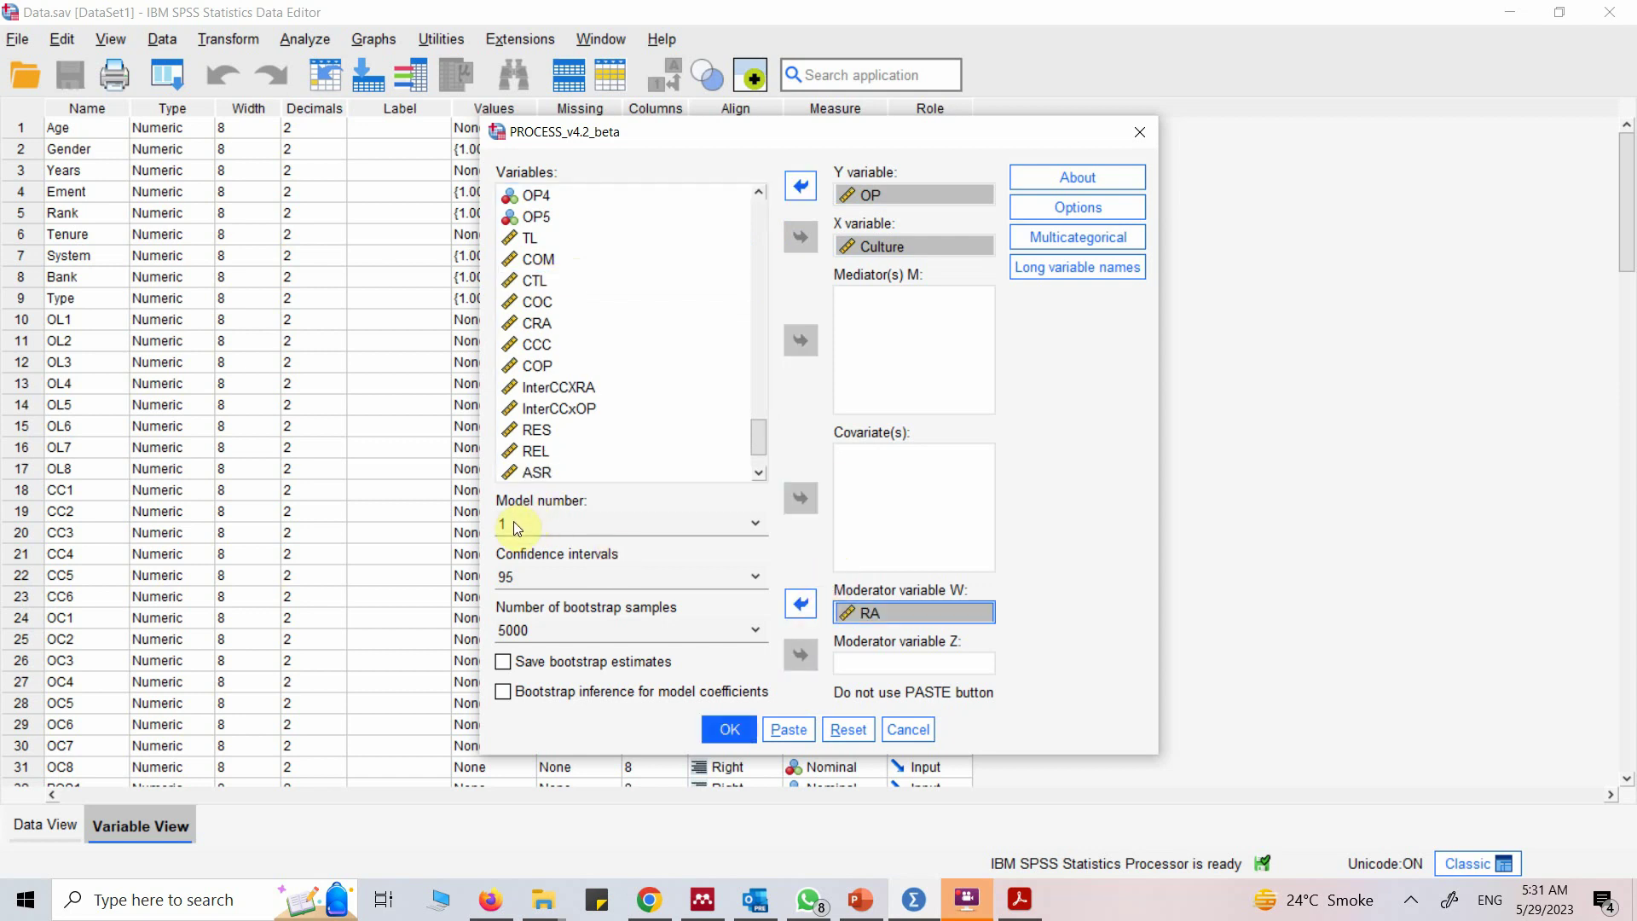
# - Enable code for visualizing interactions, mean centering of all product variables, -1SD, Mean, +1SD conditioning values and Johnson-Neyman output, and run the analysis
pyautogui.click(1076, 208)
pyautogui.click(629, 353)
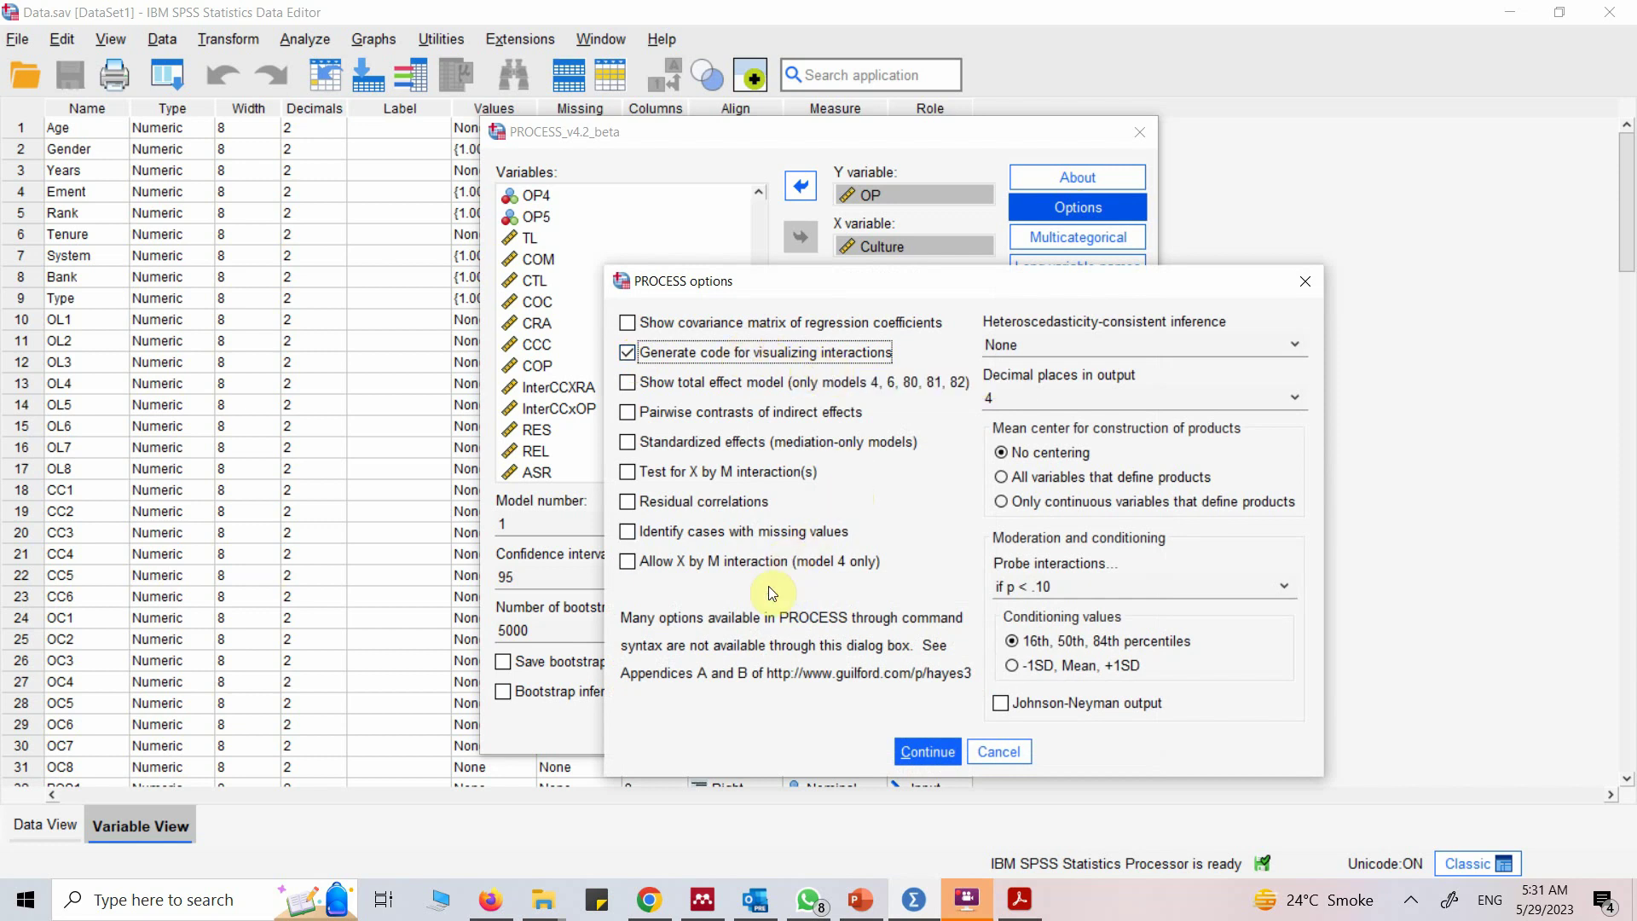
pyautogui.click(1002, 479)
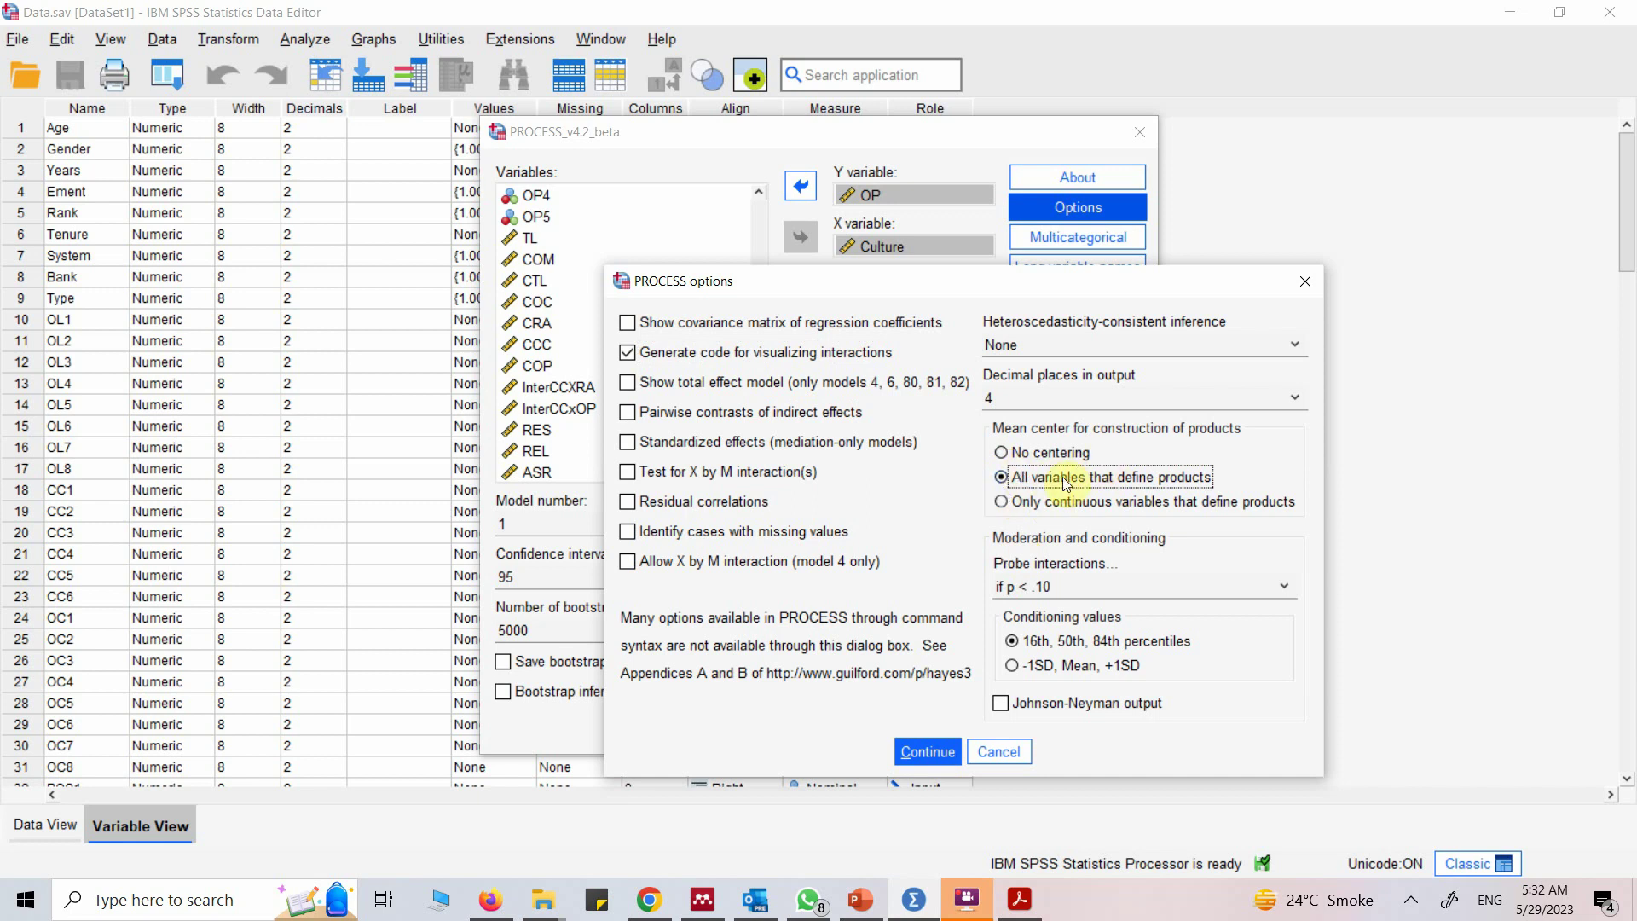
pyautogui.click(1007, 666)
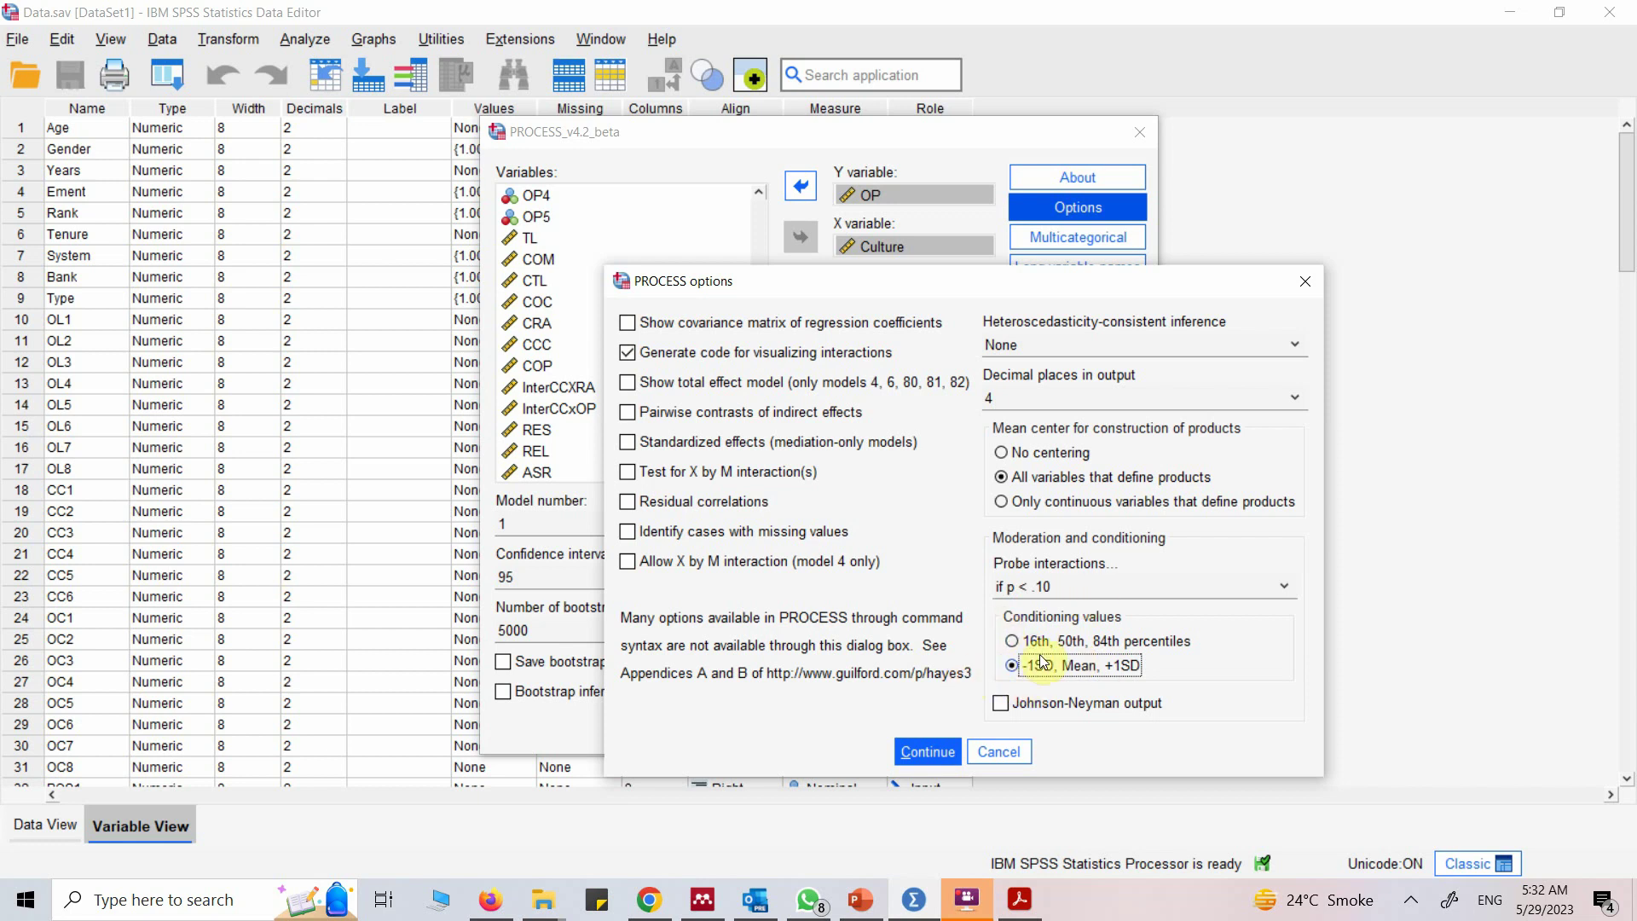
pyautogui.click(1001, 702)
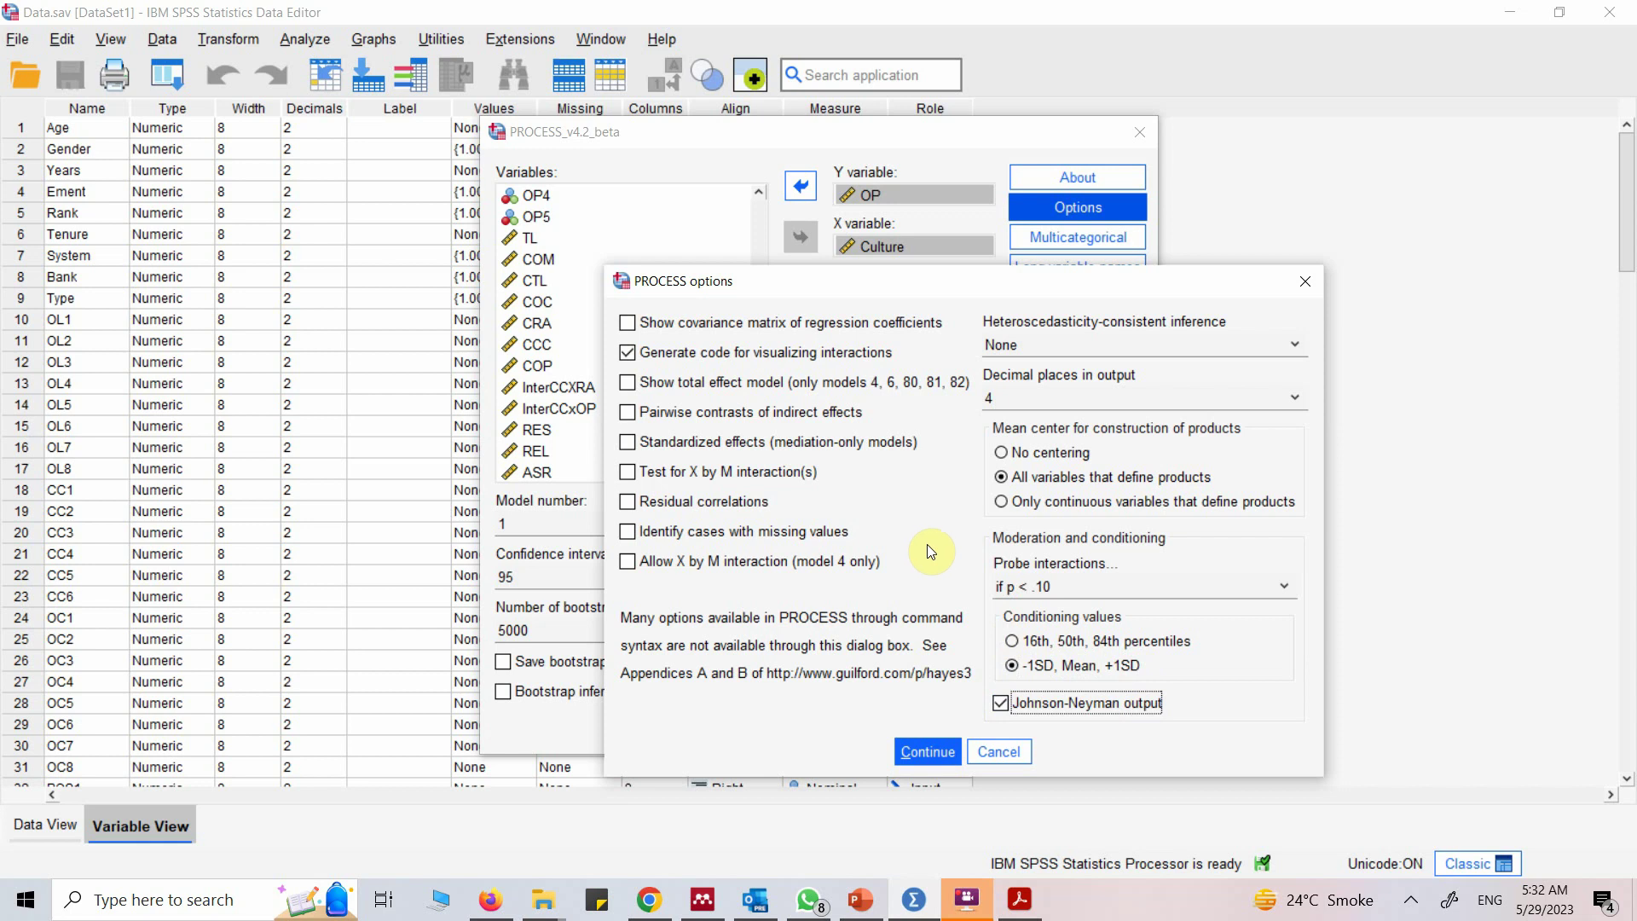
pyautogui.click(927, 750)
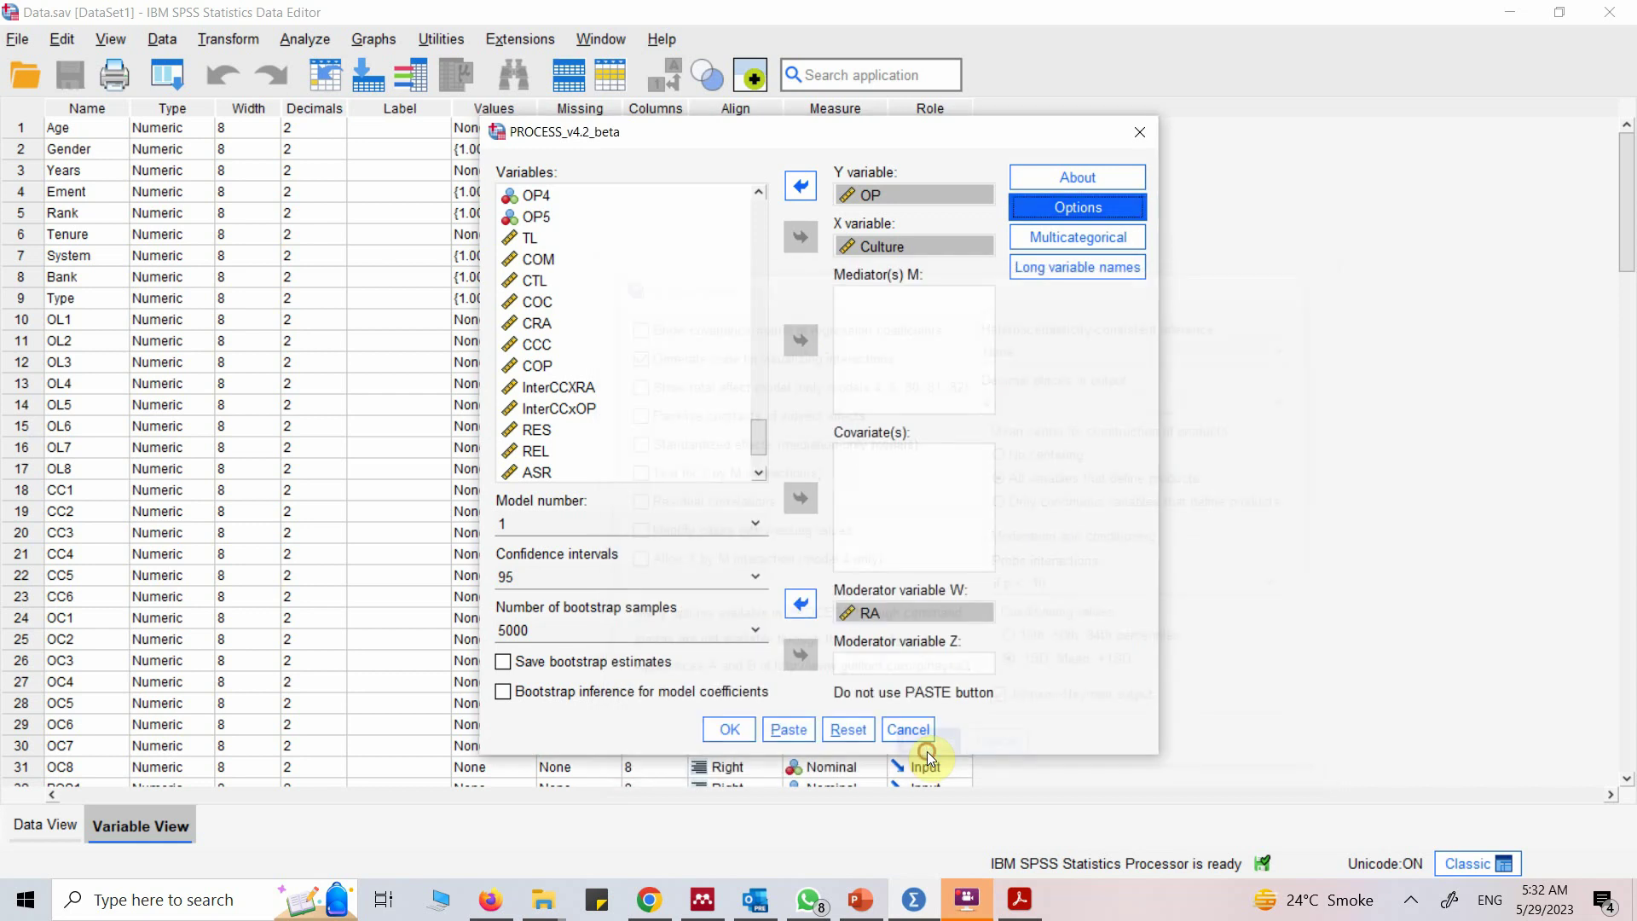
pyautogui.click(735, 731)
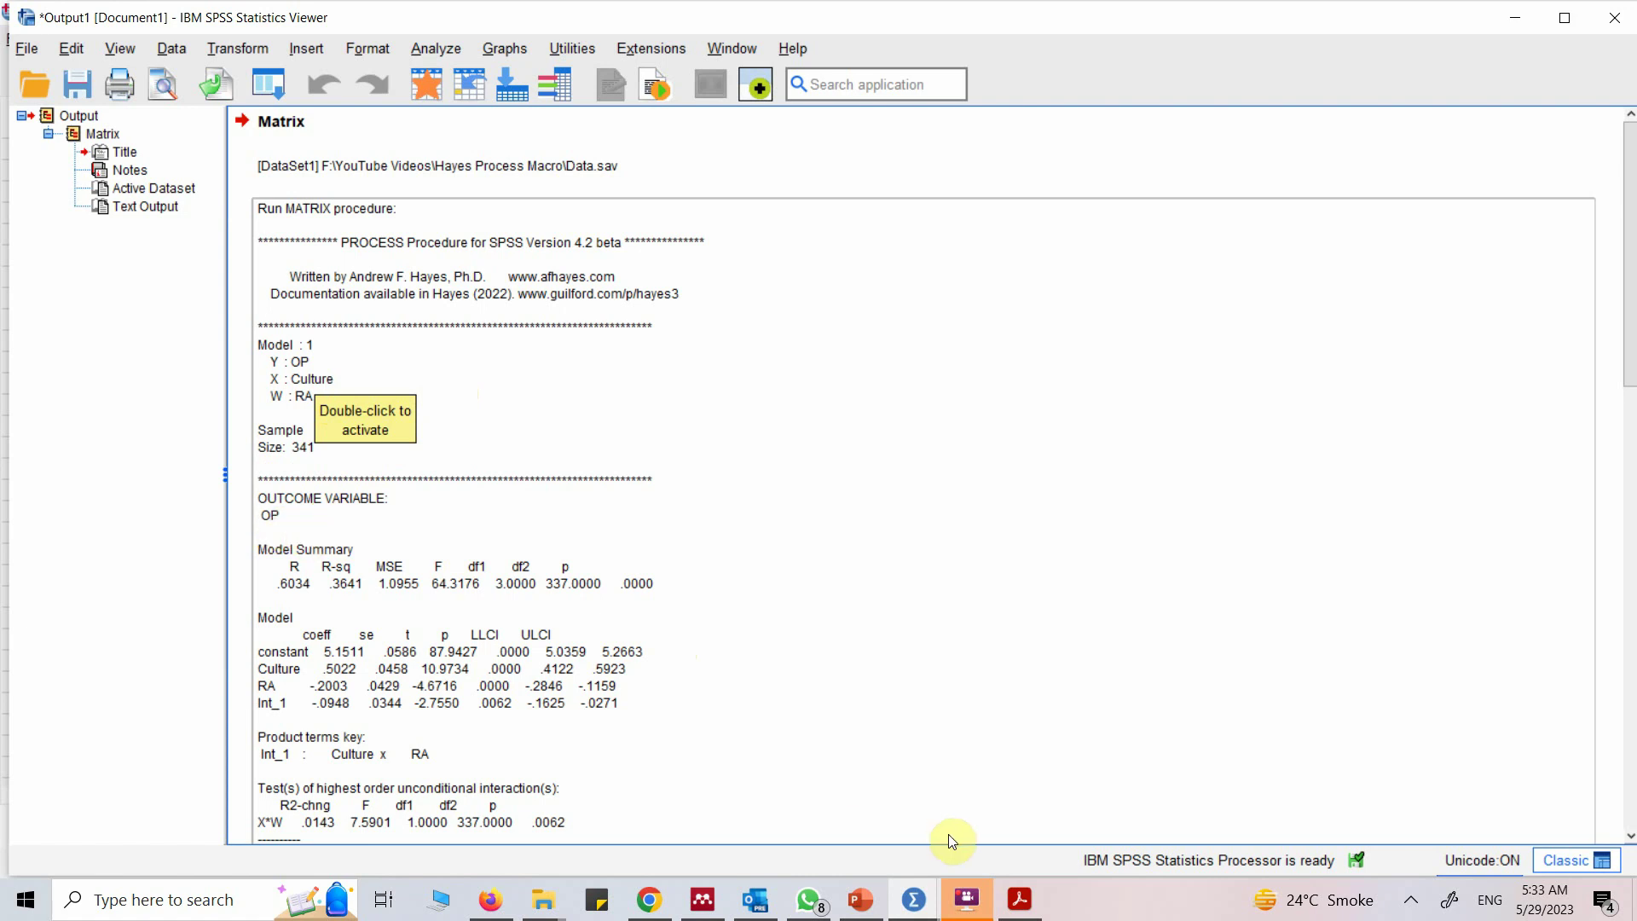
# - Check the Model 1a diagrams in the PowerPoint slides and return to the PROCESS output in SPSS
pyautogui.click(854, 902)
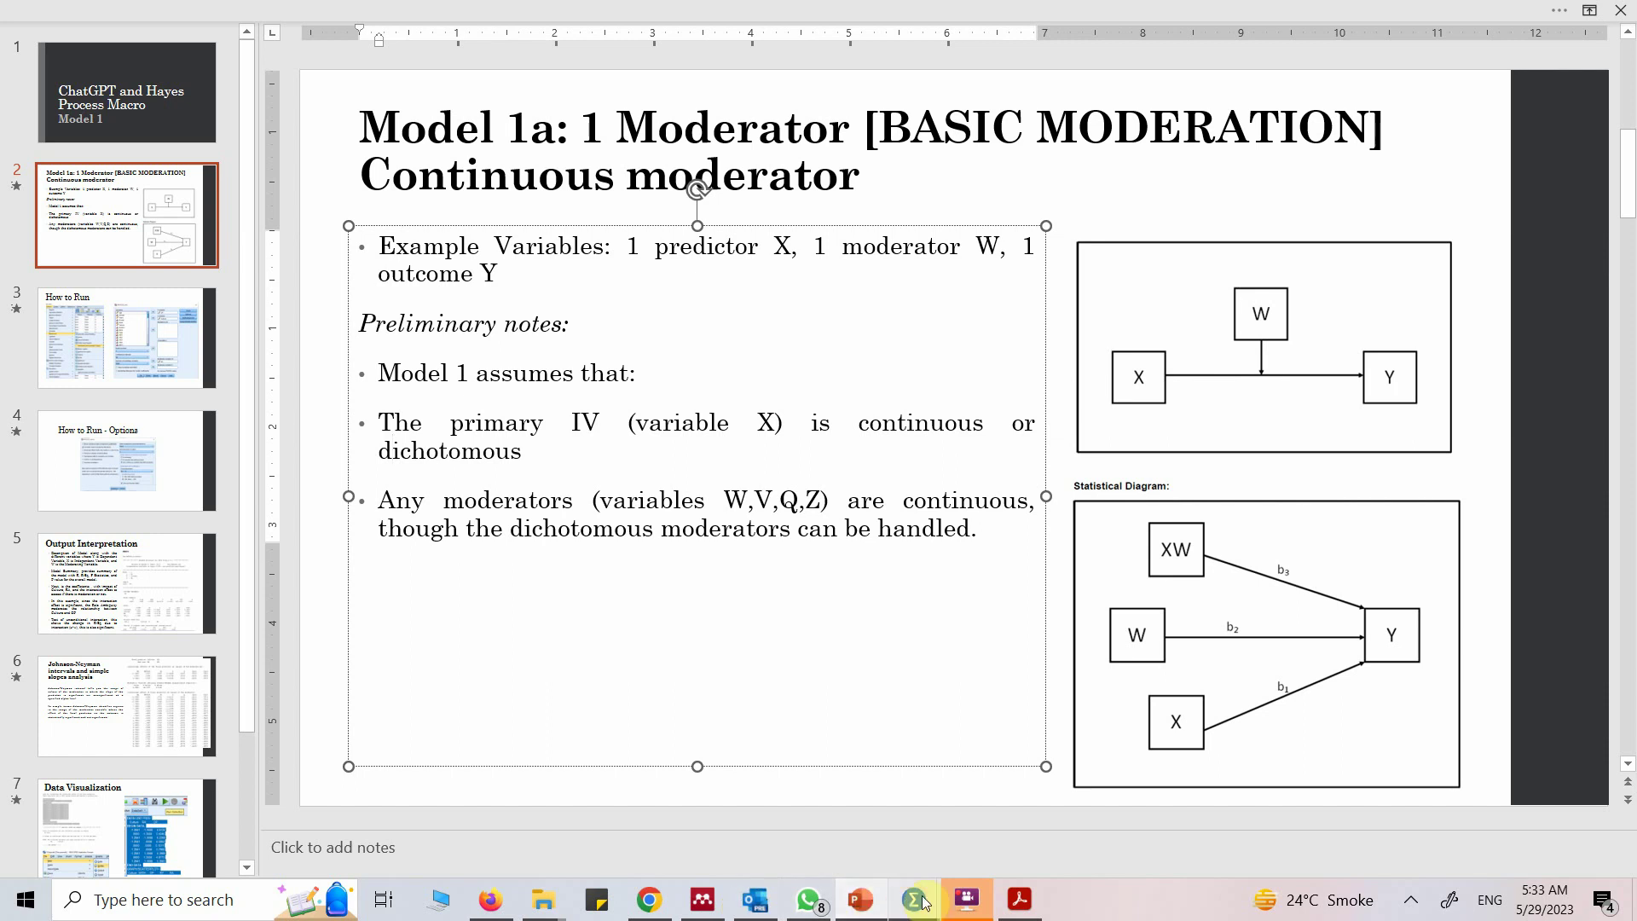
pyautogui.moveTo(916, 896)
pyautogui.click(1014, 829)
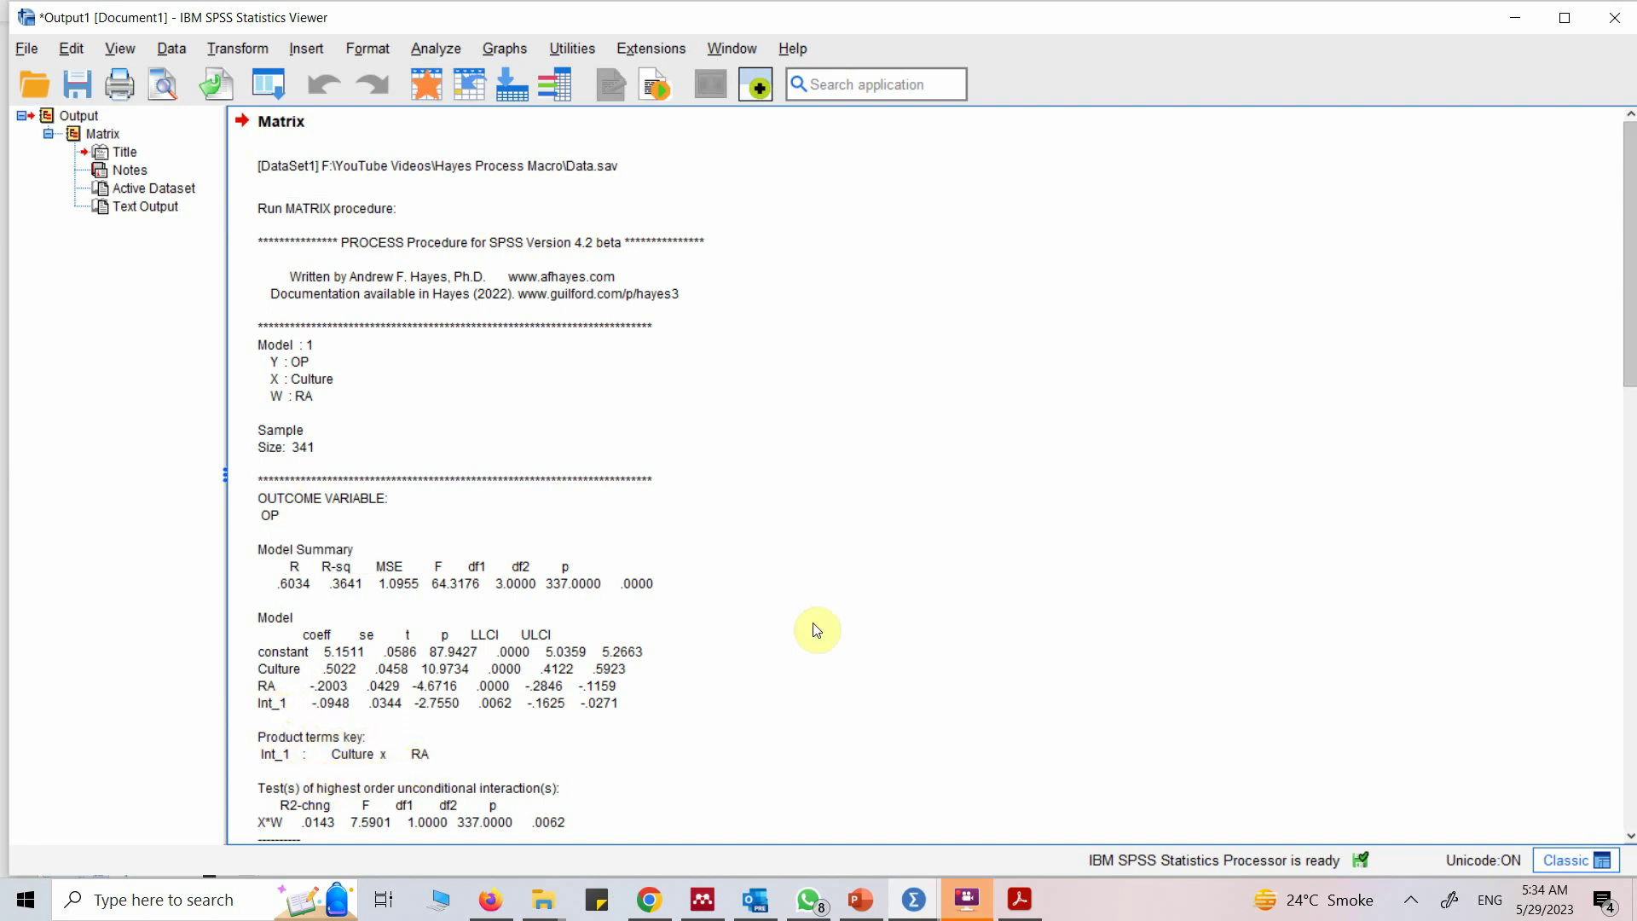
# - Copy the PROCESS matrix output from SPSS into a blank Word document and widen the page to fit its lines
pyautogui.moveTo(1630, 210); pyautogui.dragTo(1520, 256)
pyautogui.moveTo(1630, 189); pyautogui.dragTo(1177, 267)
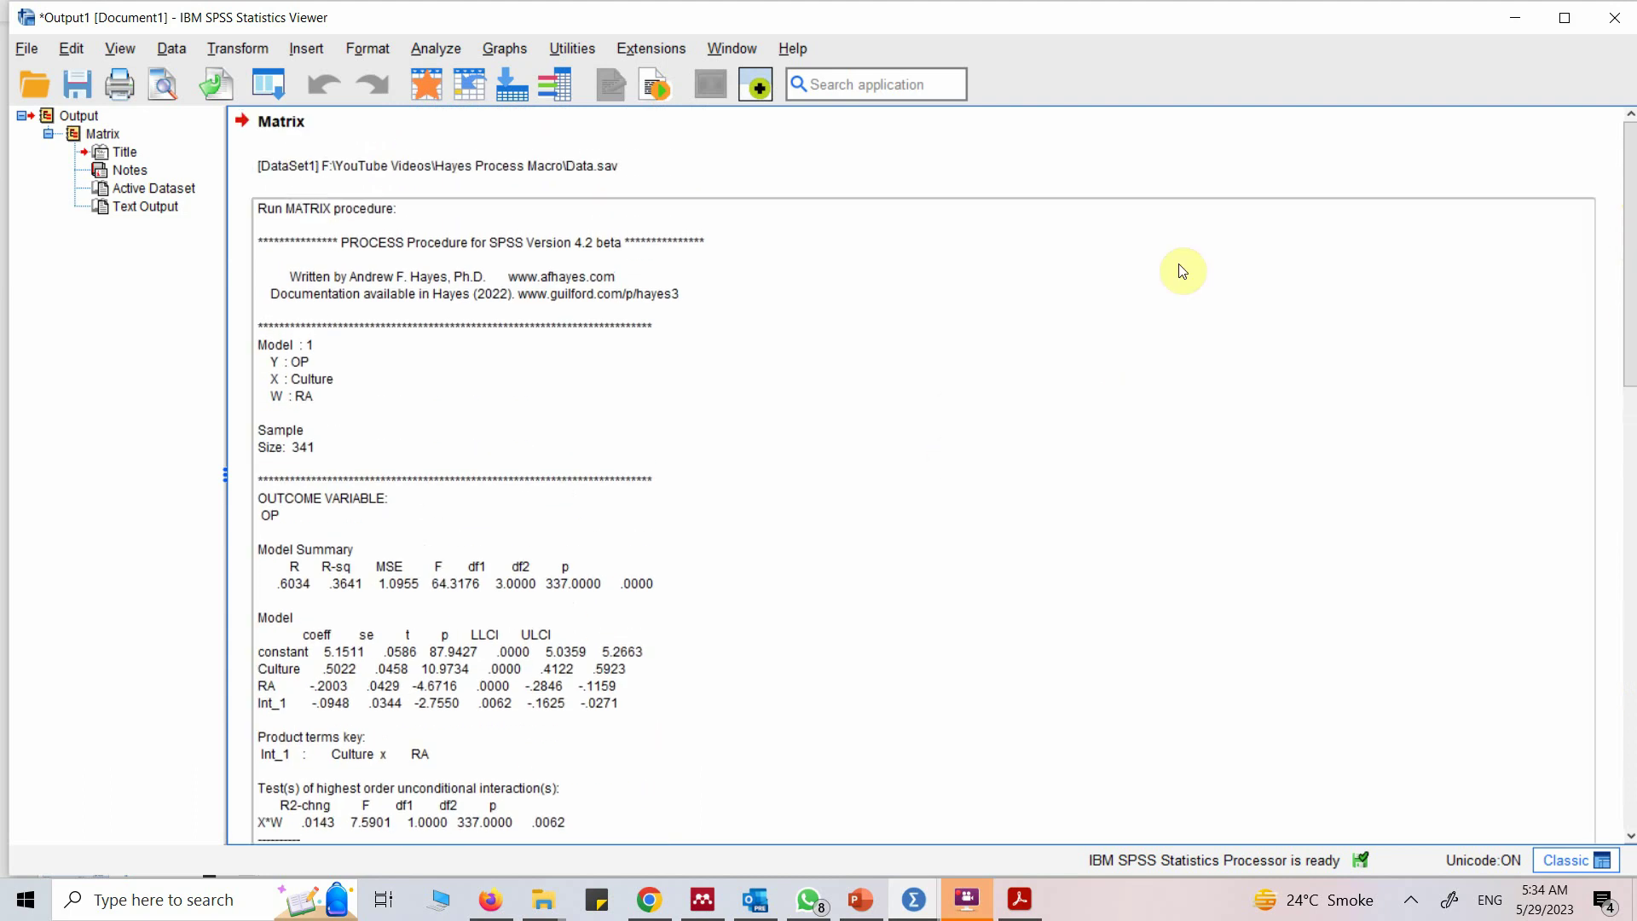
pyautogui.click(902, 346)
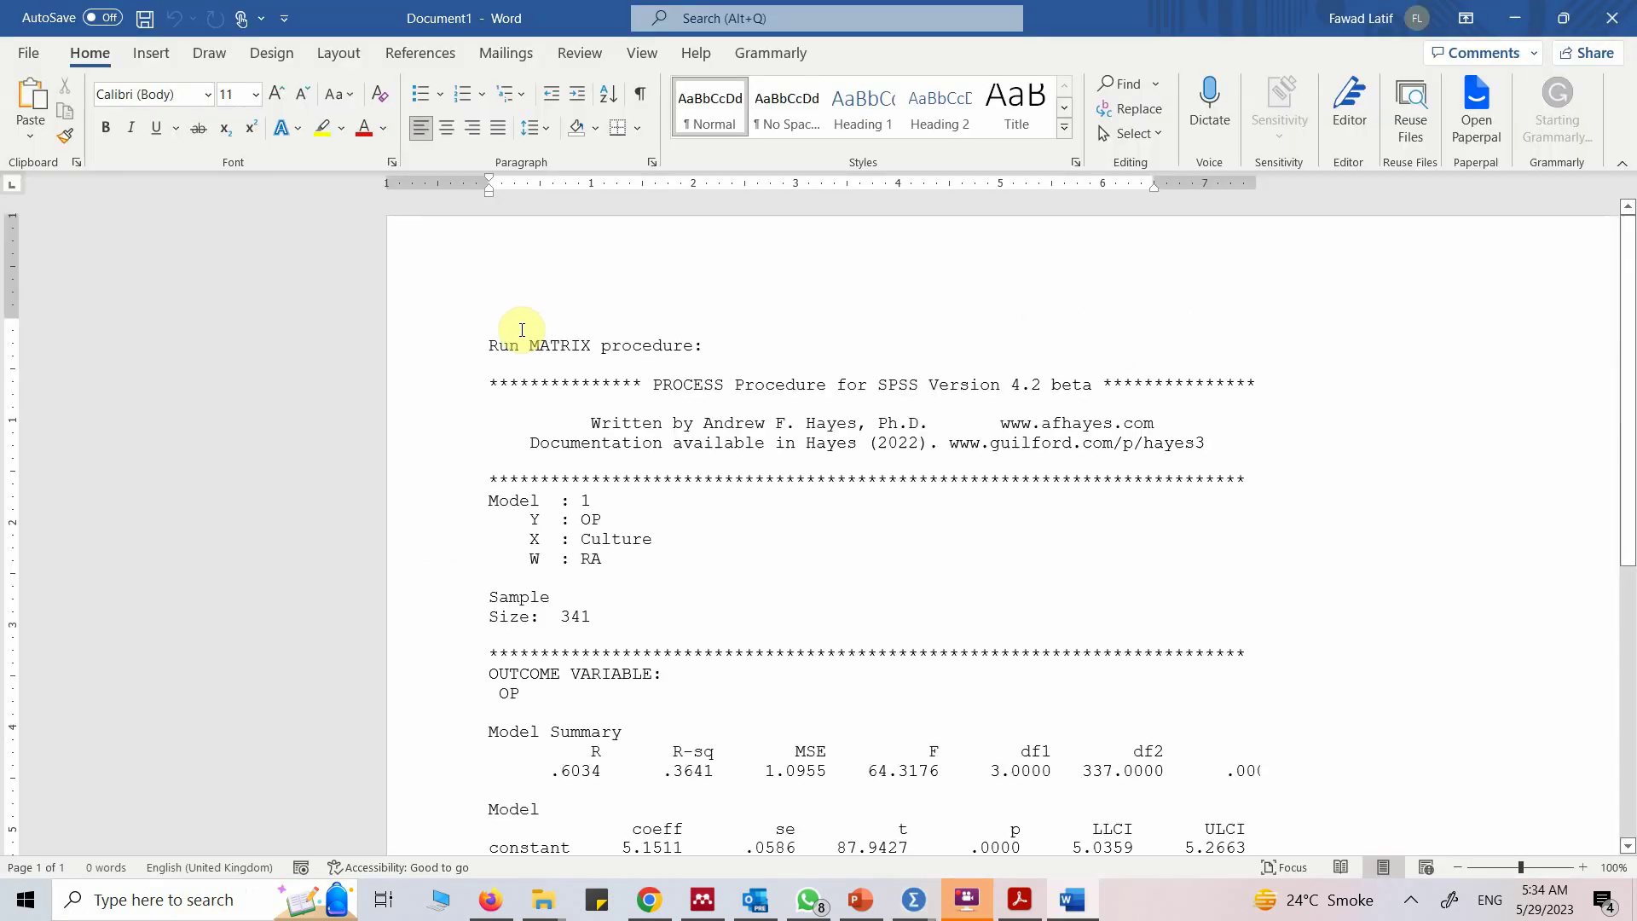
pyautogui.scroll(-15, 522, 330)
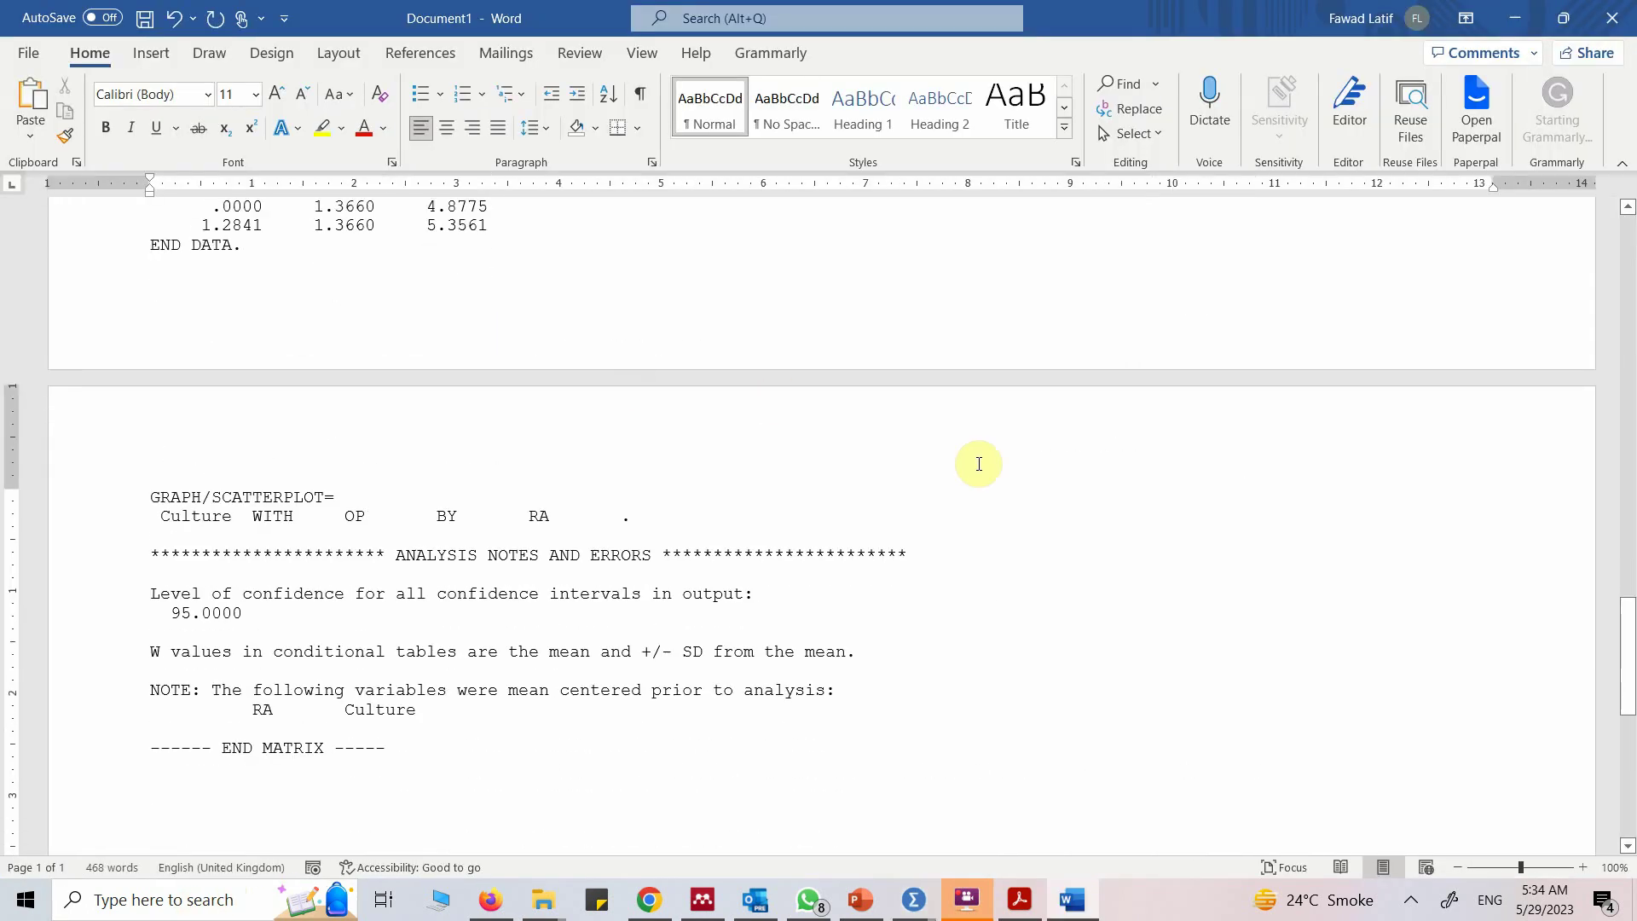
# - Switch to the PowerPoint deck and go through the How to Run and Options slides to Output Interpretation
pyautogui.hotkey('alt', 'Tab')
pyautogui.click(111, 341)
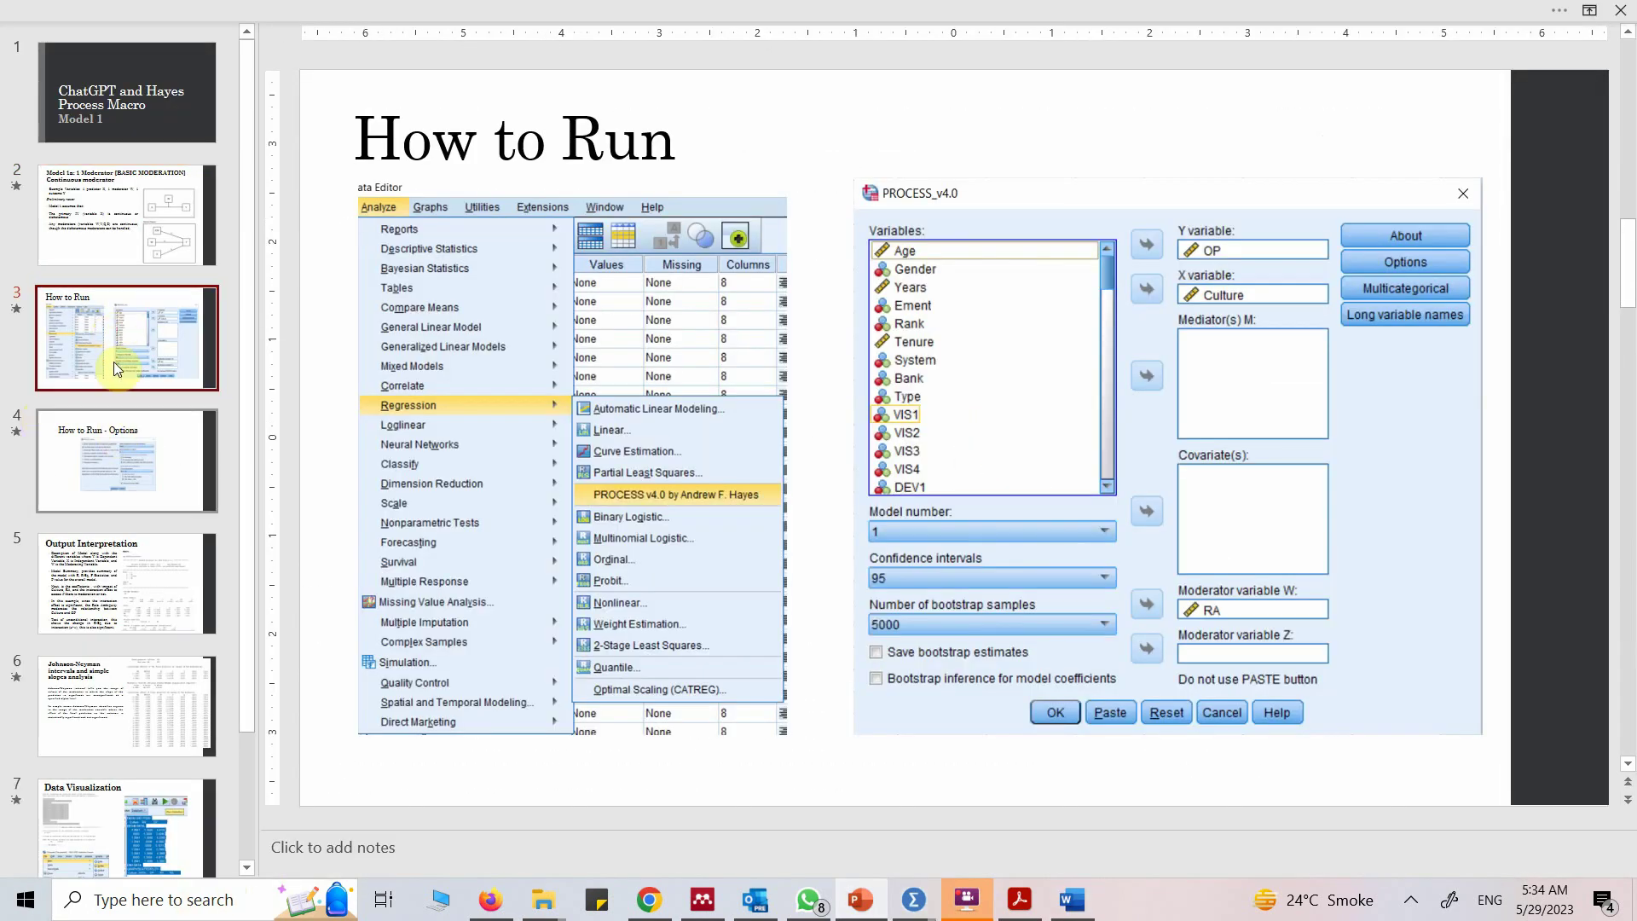
pyautogui.click(126, 470)
pyautogui.click(183, 539)
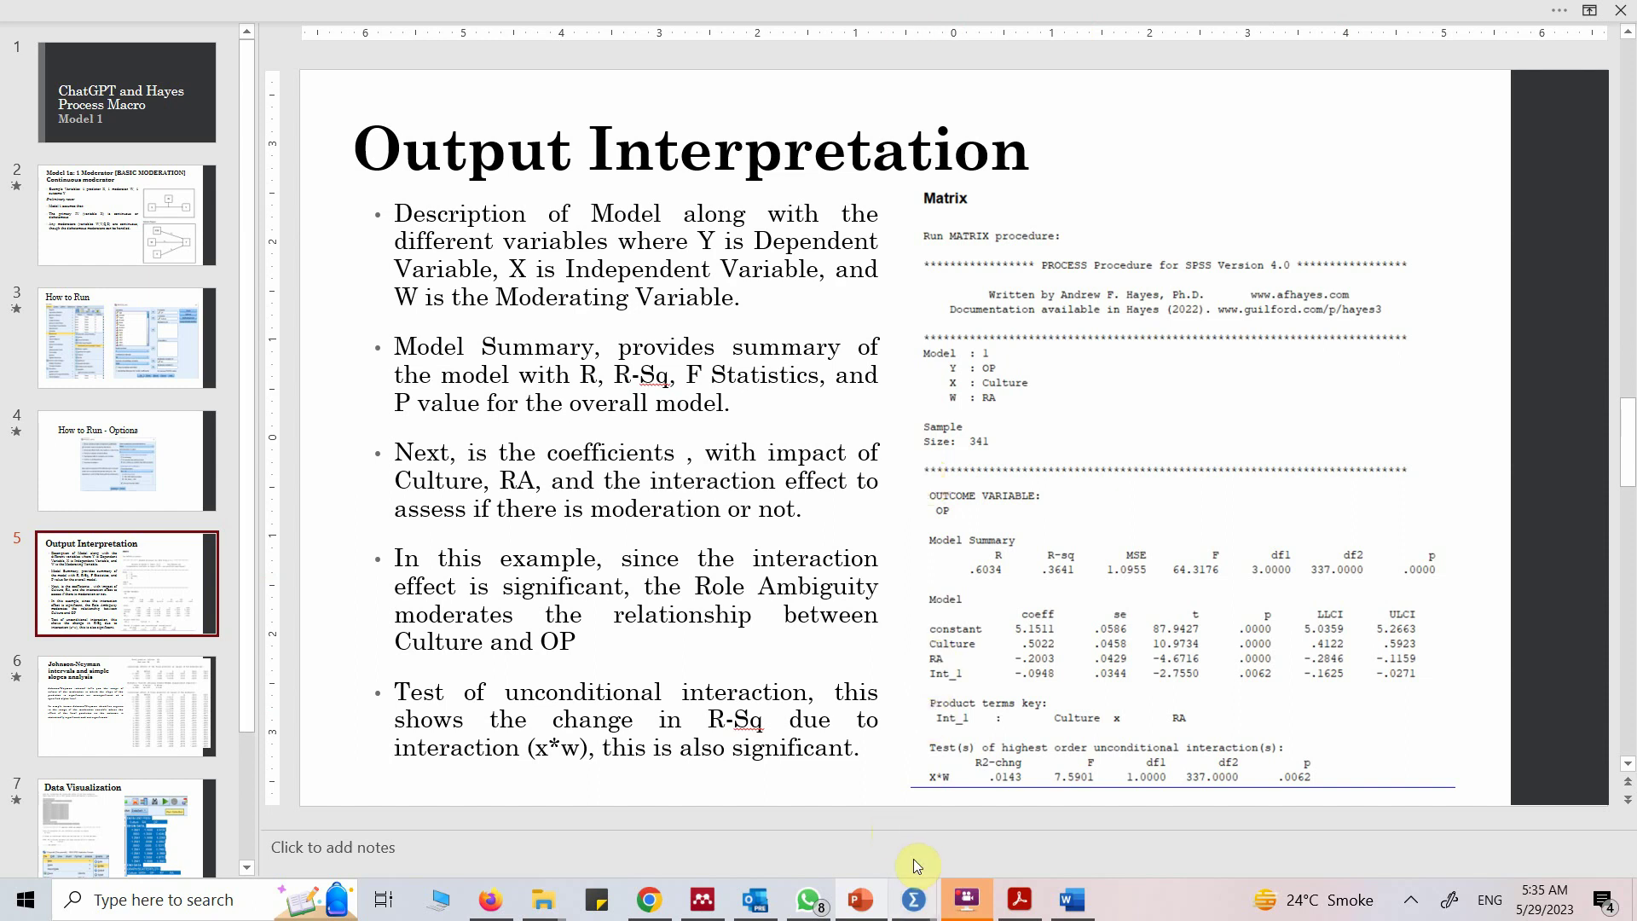
# - In the Word copy of the output, examine R, R-sq and p for outcome OP and the coefficient rows for Culture, RA and Int_1
pyautogui.click(1071, 899)
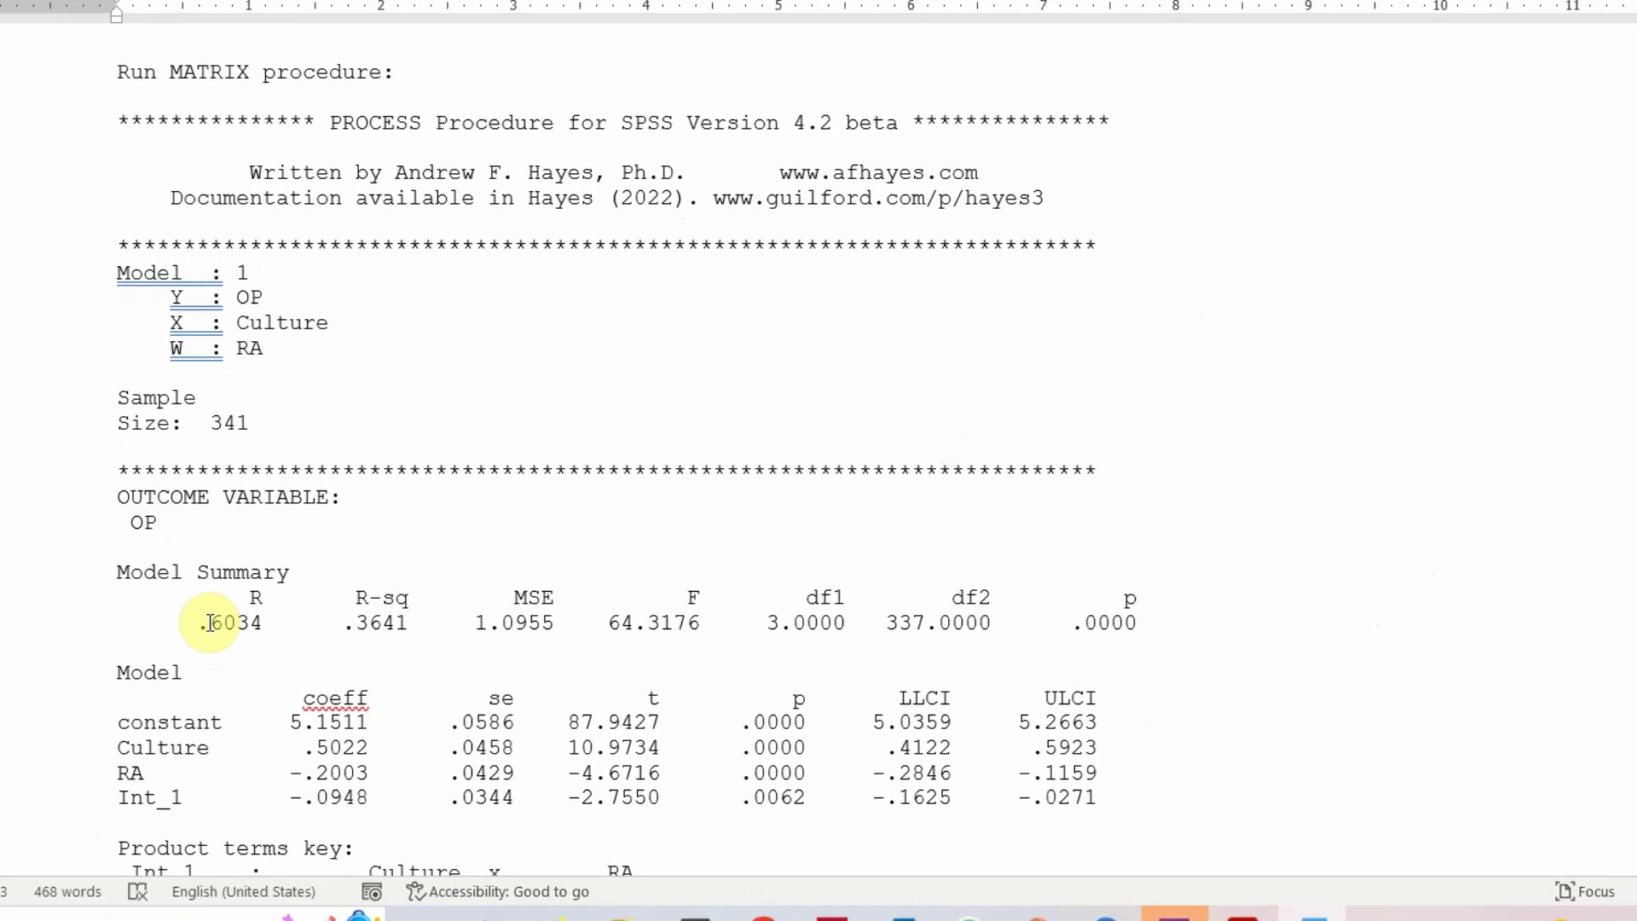
pyautogui.doubleClick(246, 658)
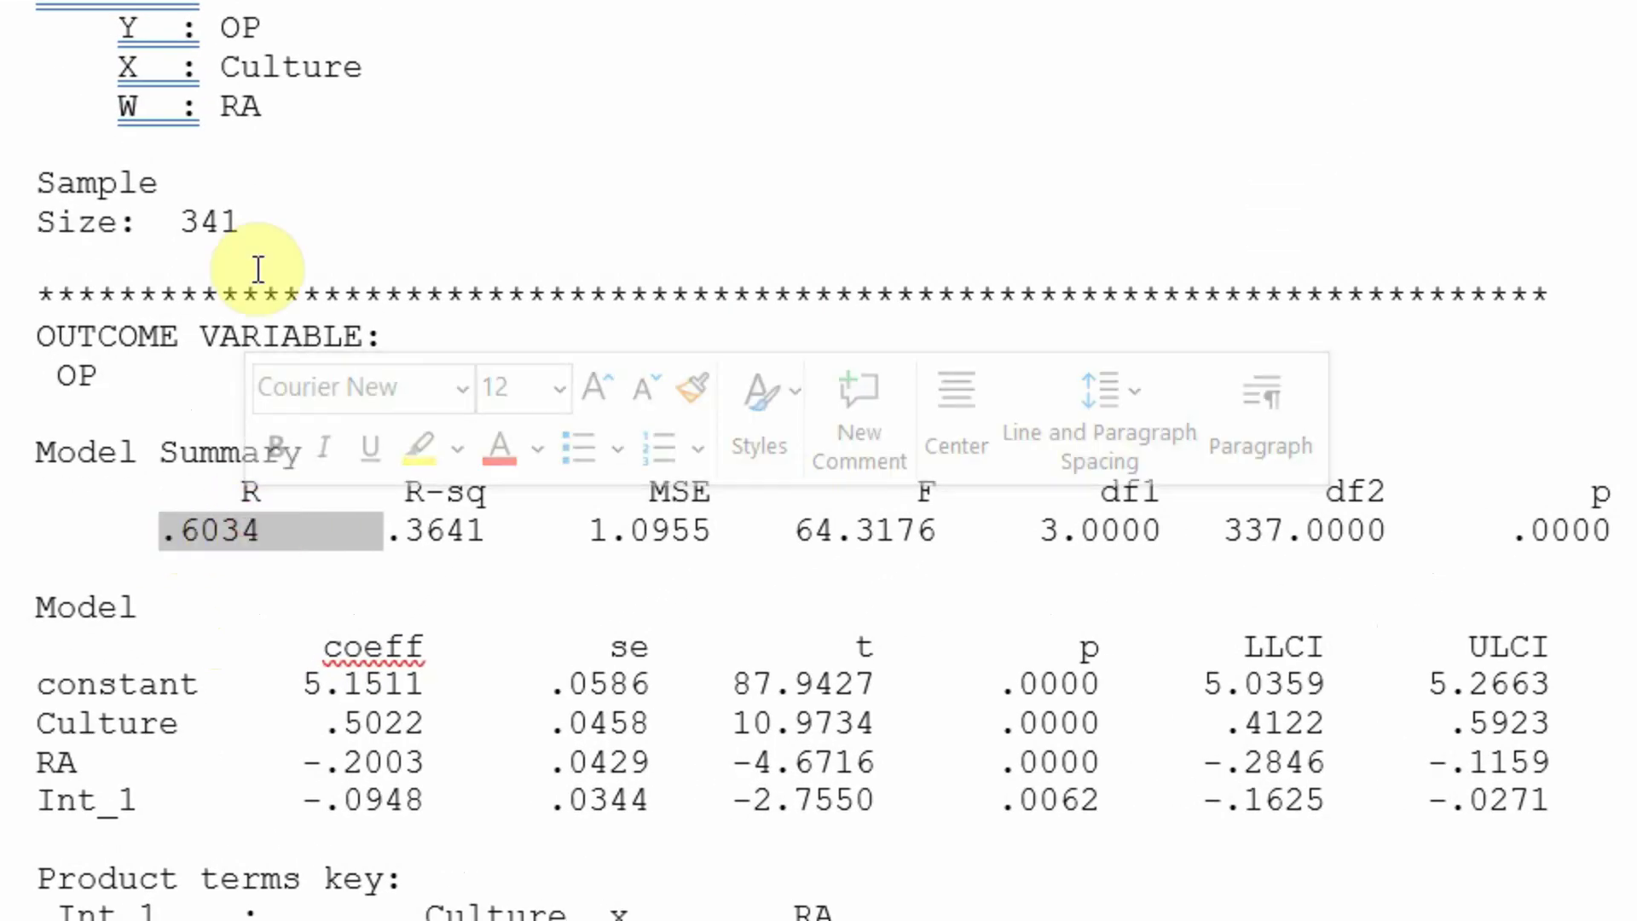
pyautogui.click(460, 530)
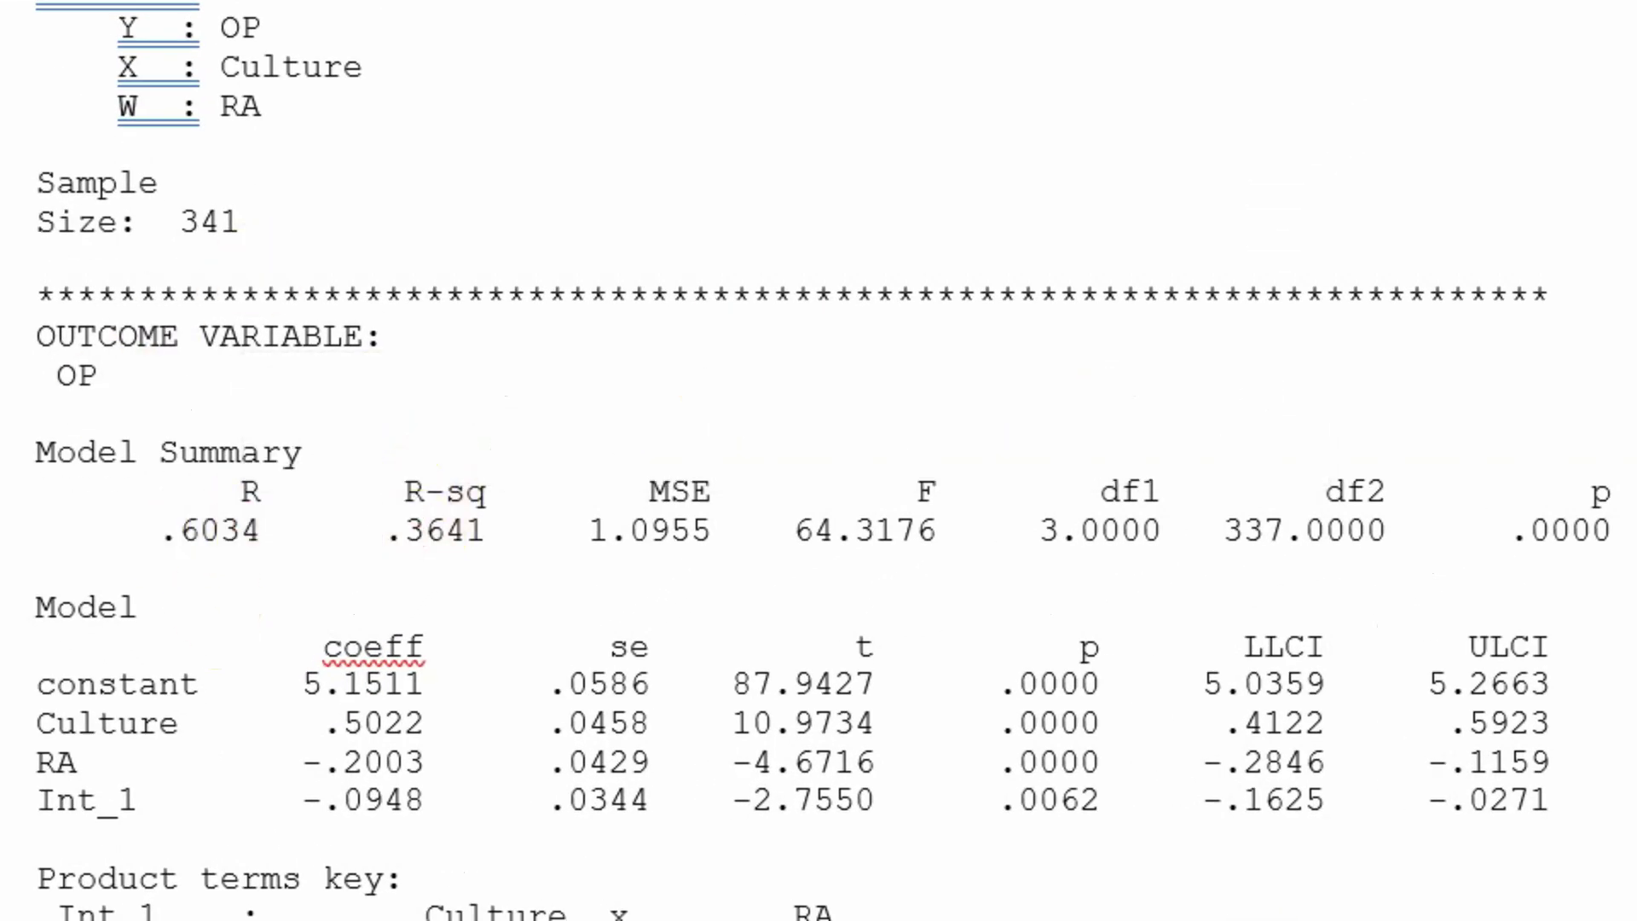
pyautogui.click(412, 530)
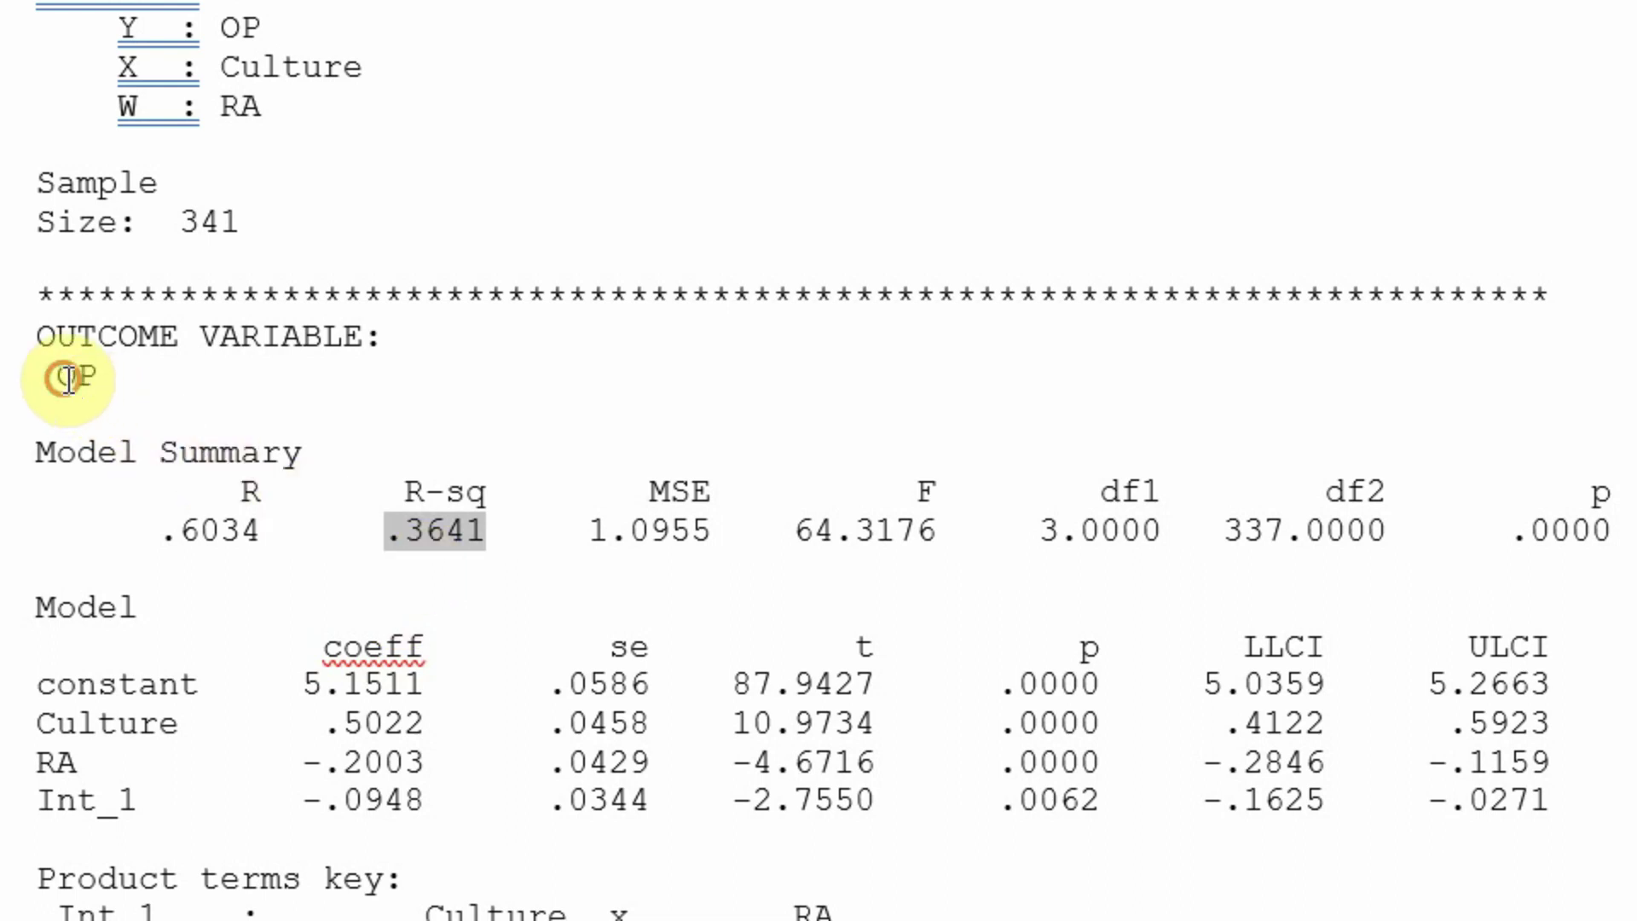
pyautogui.moveTo(61, 375); pyautogui.dragTo(125, 379)
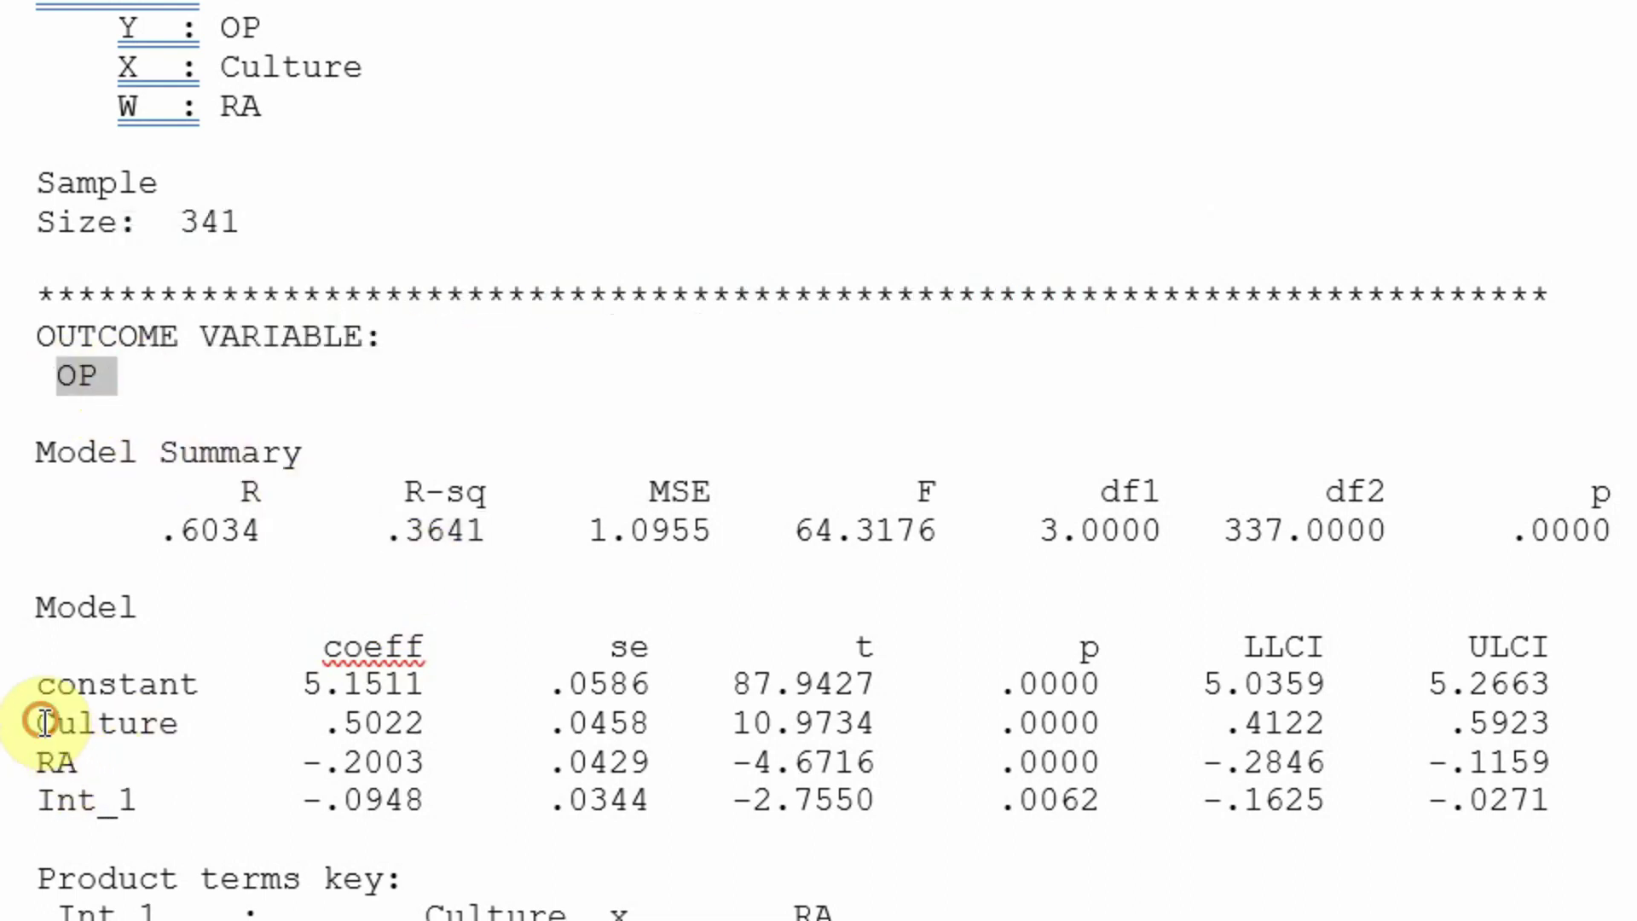
pyautogui.moveTo(41, 720); pyautogui.dragTo(1536, 793)
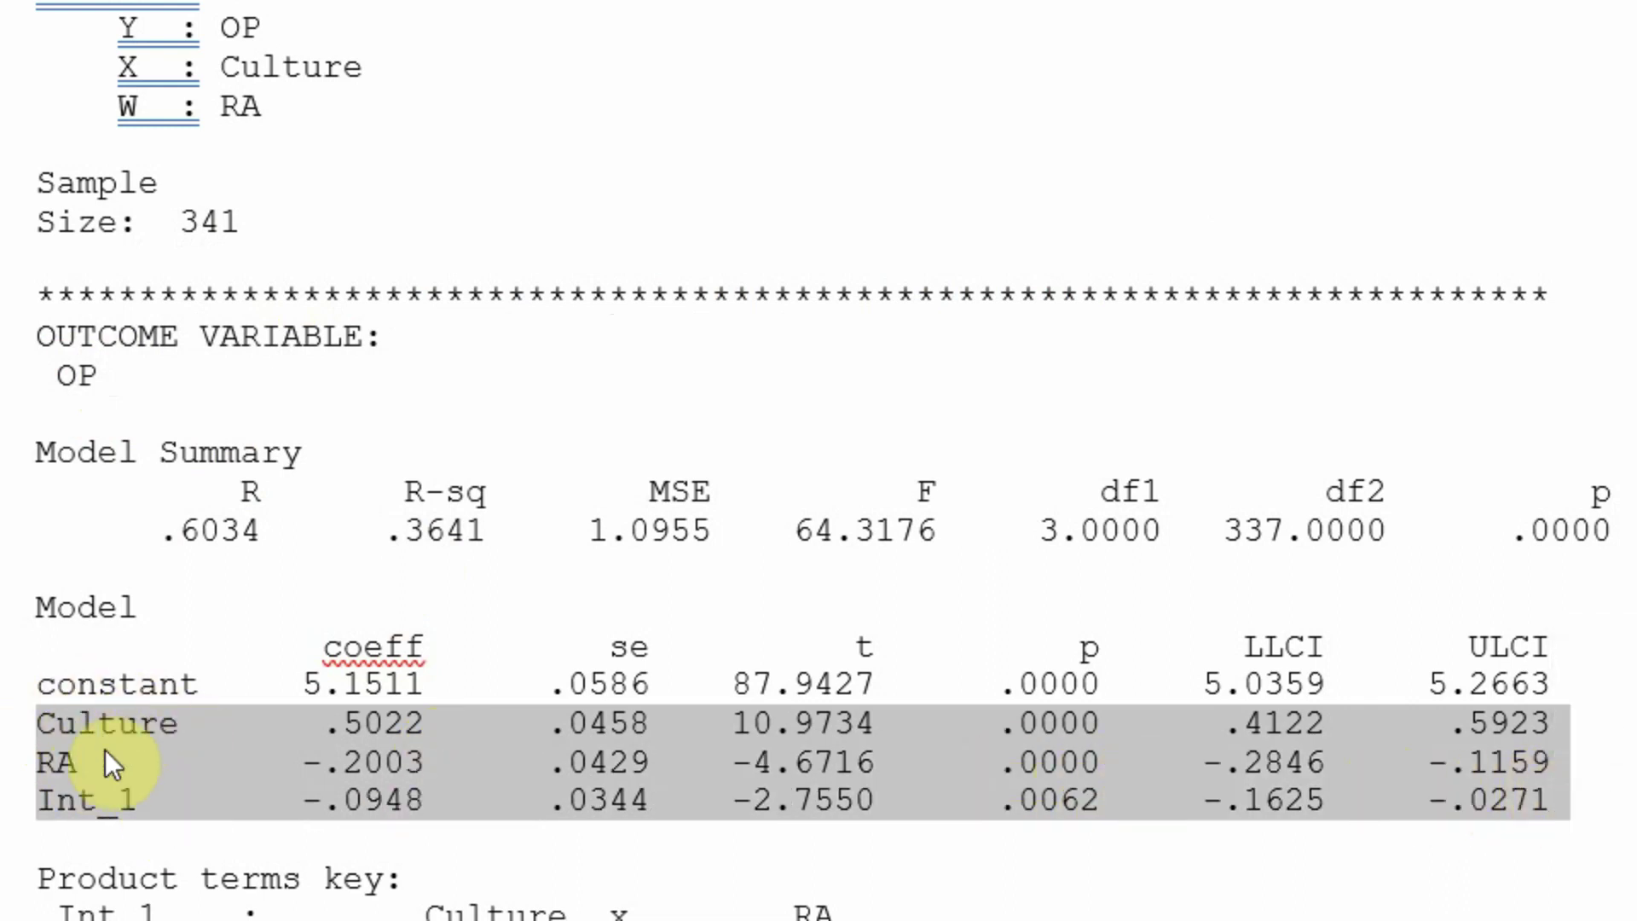
pyautogui.click(444, 499)
pyautogui.moveTo(399, 494); pyautogui.dragTo(495, 530)
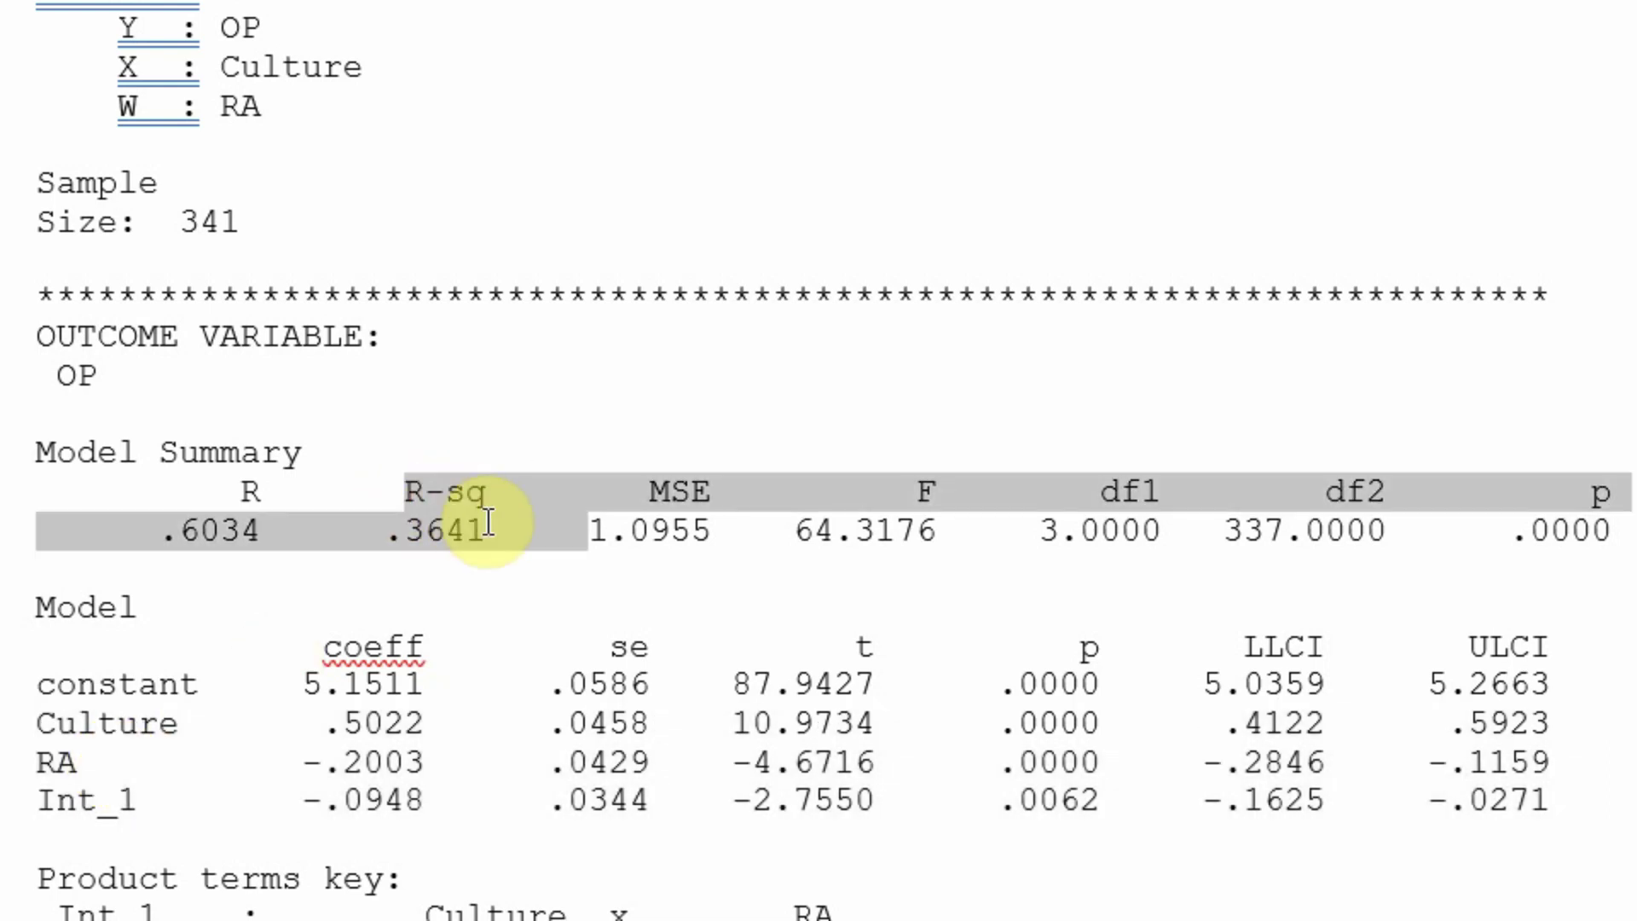
pyautogui.click(1568, 507)
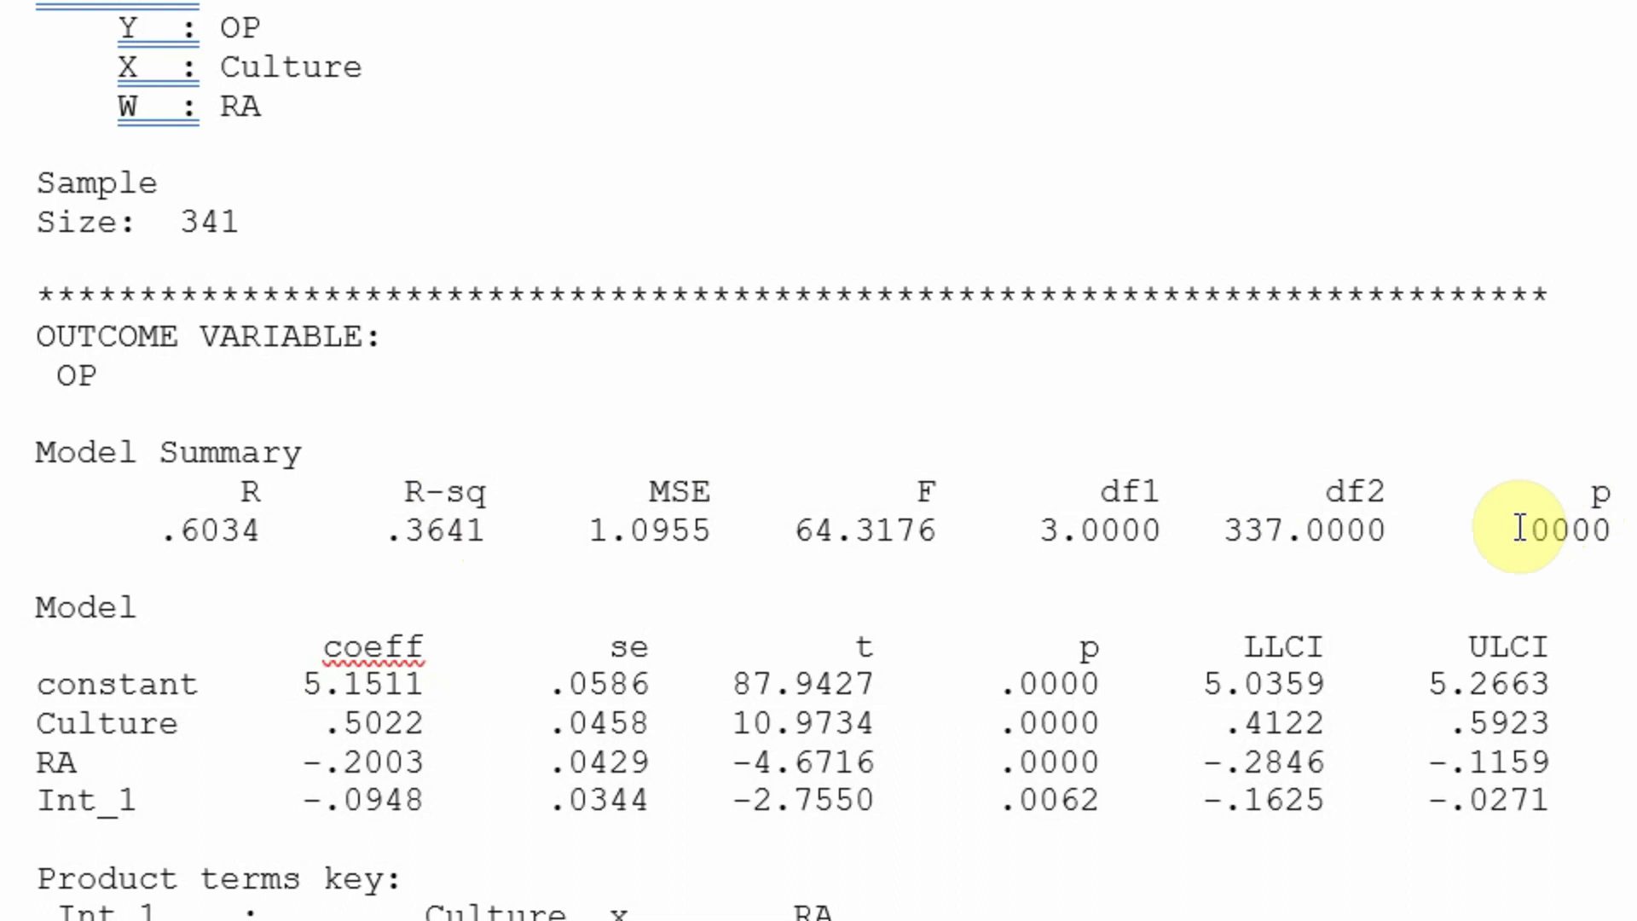
# - Examine the overall model's p value and the Culture, RA and Int_1 coefficient rows in the Word output
pyautogui.moveTo(1510, 530); pyautogui.dragTo(1602, 535)
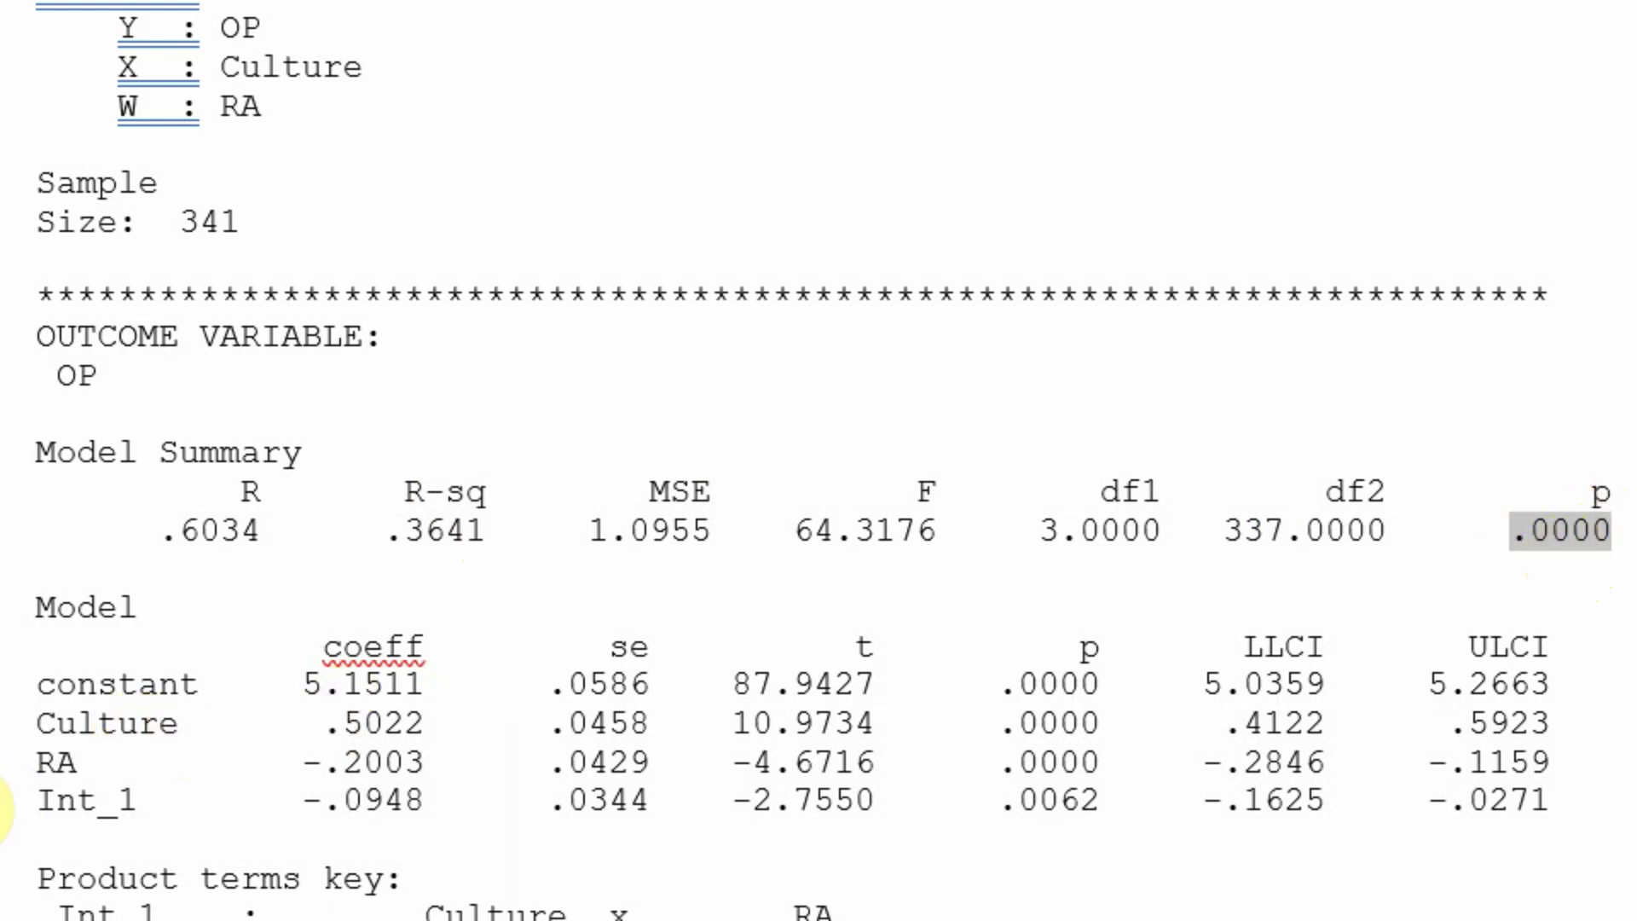
pyautogui.moveTo(41, 722); pyautogui.dragTo(1571, 793)
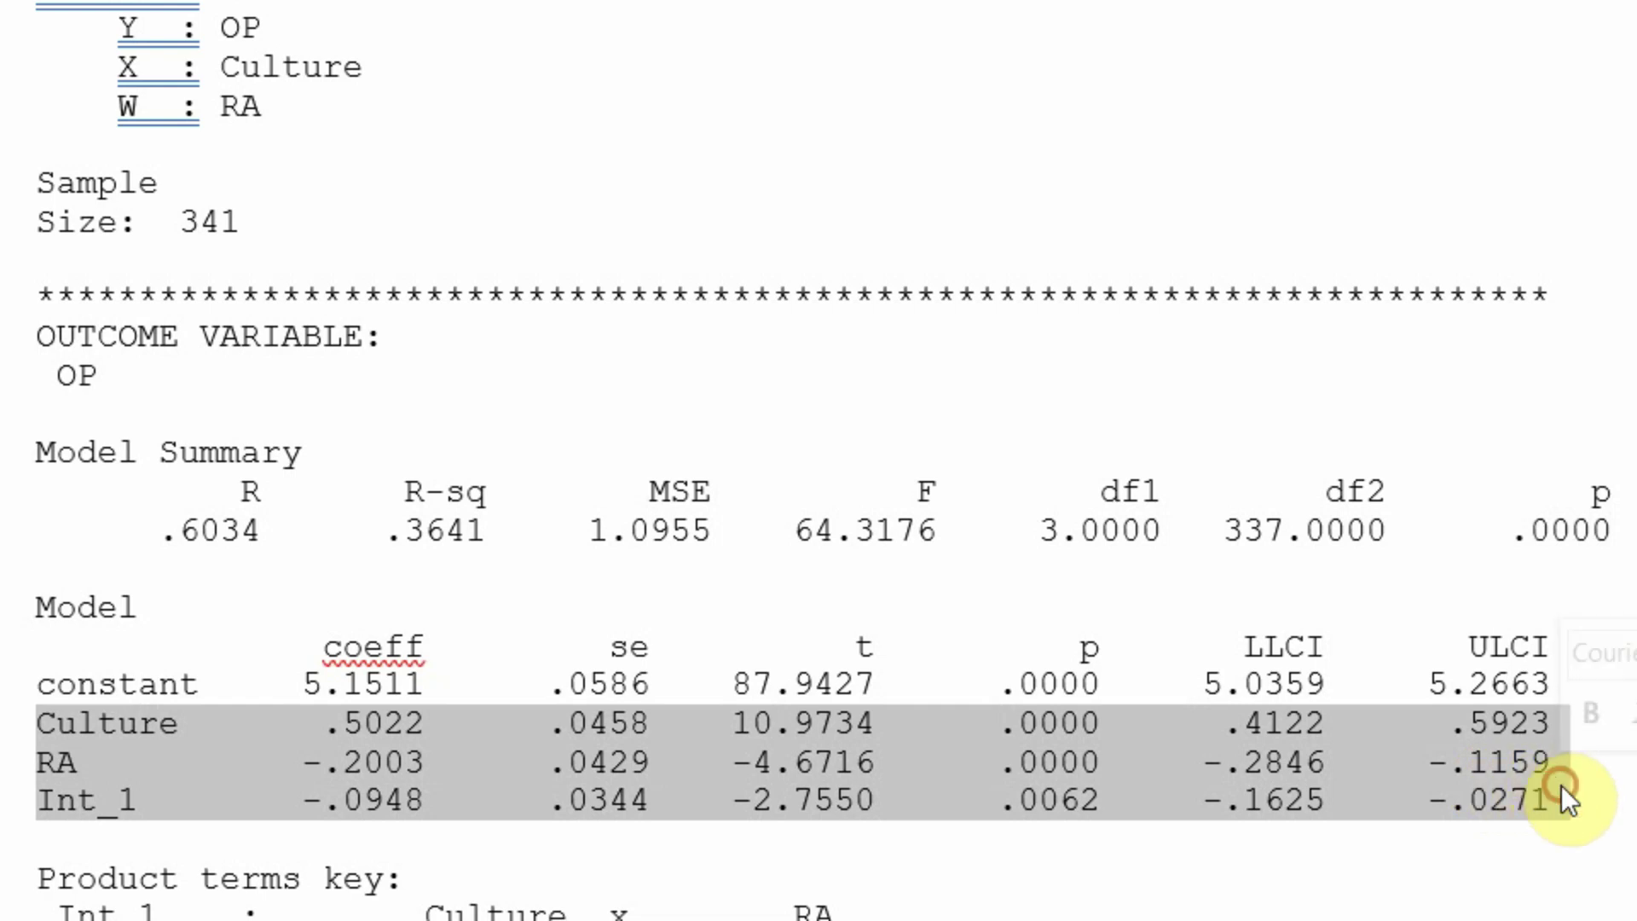
pyautogui.click(943, 765)
pyautogui.scroll(-2, 942, 766)
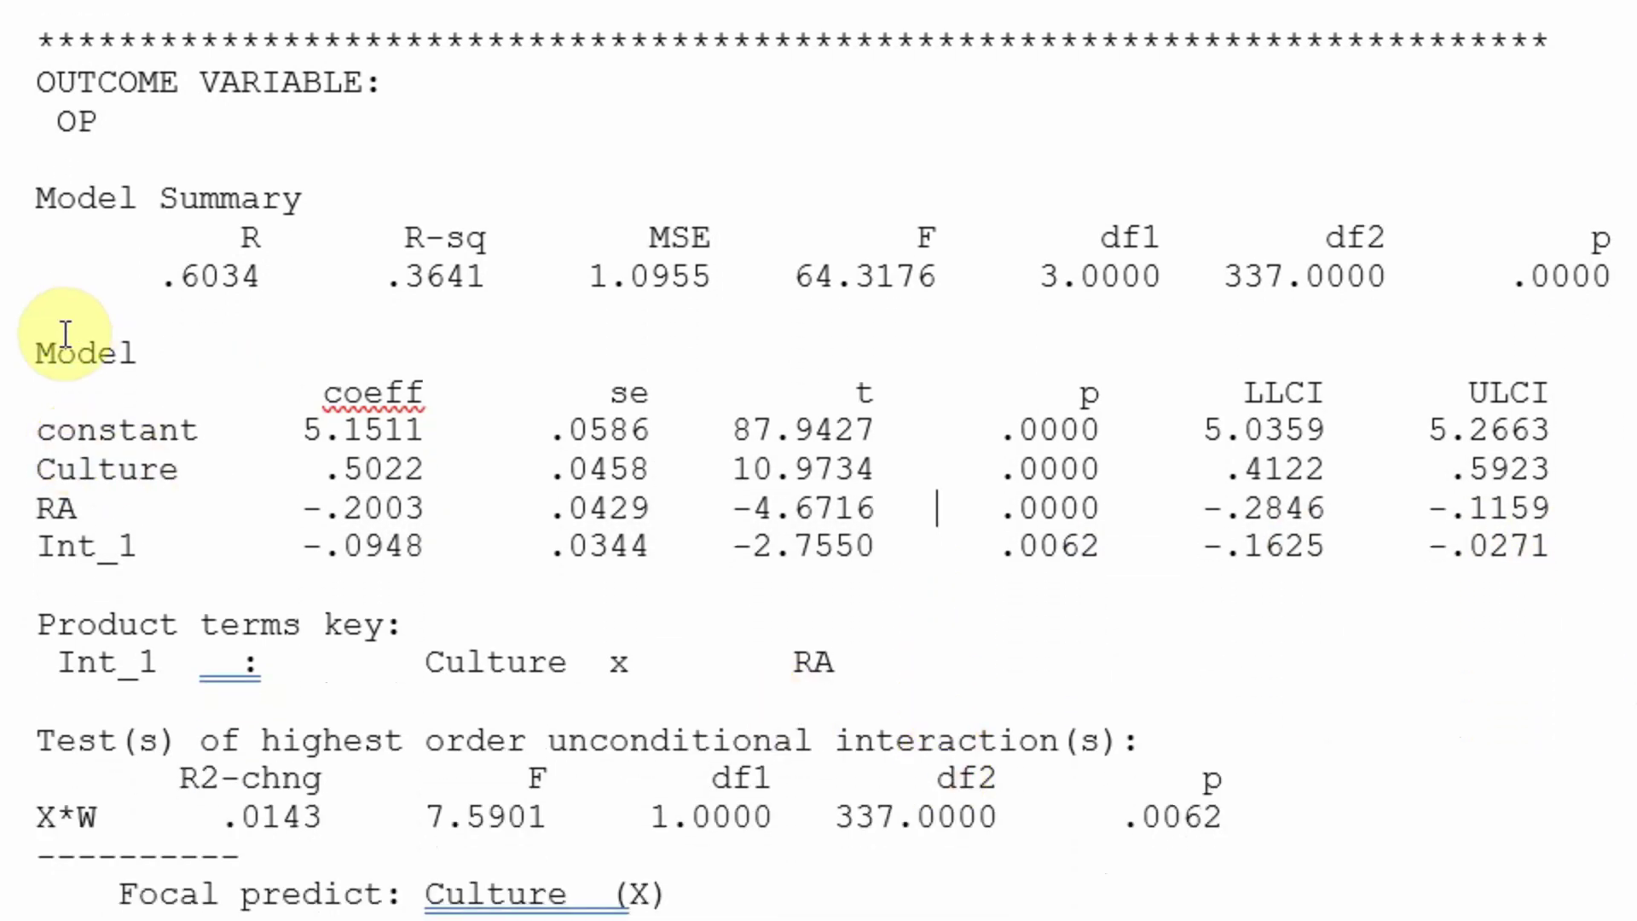
# - Examine the coefficient, p value and LLCI–ULCI interval for Culture, and the coefficient sign and p value for RA
pyautogui.click(44, 467)
pyautogui.moveTo(45, 466); pyautogui.dragTo(391, 463)
pyautogui.rightClick(391, 463)
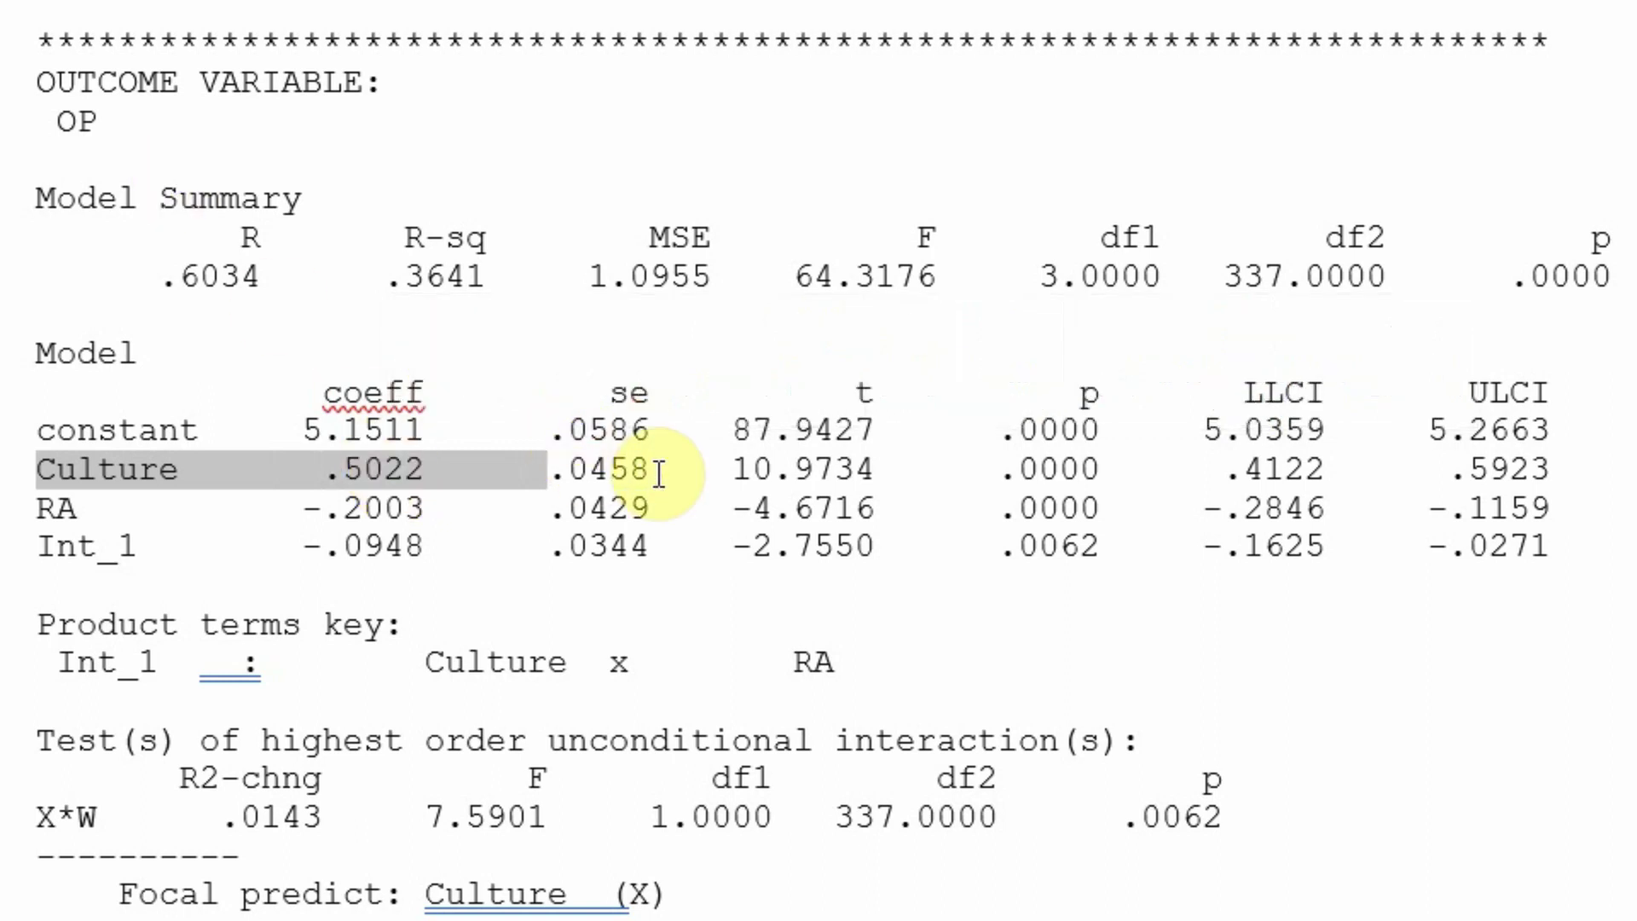
pyautogui.moveTo(998, 467); pyautogui.dragTo(1103, 471)
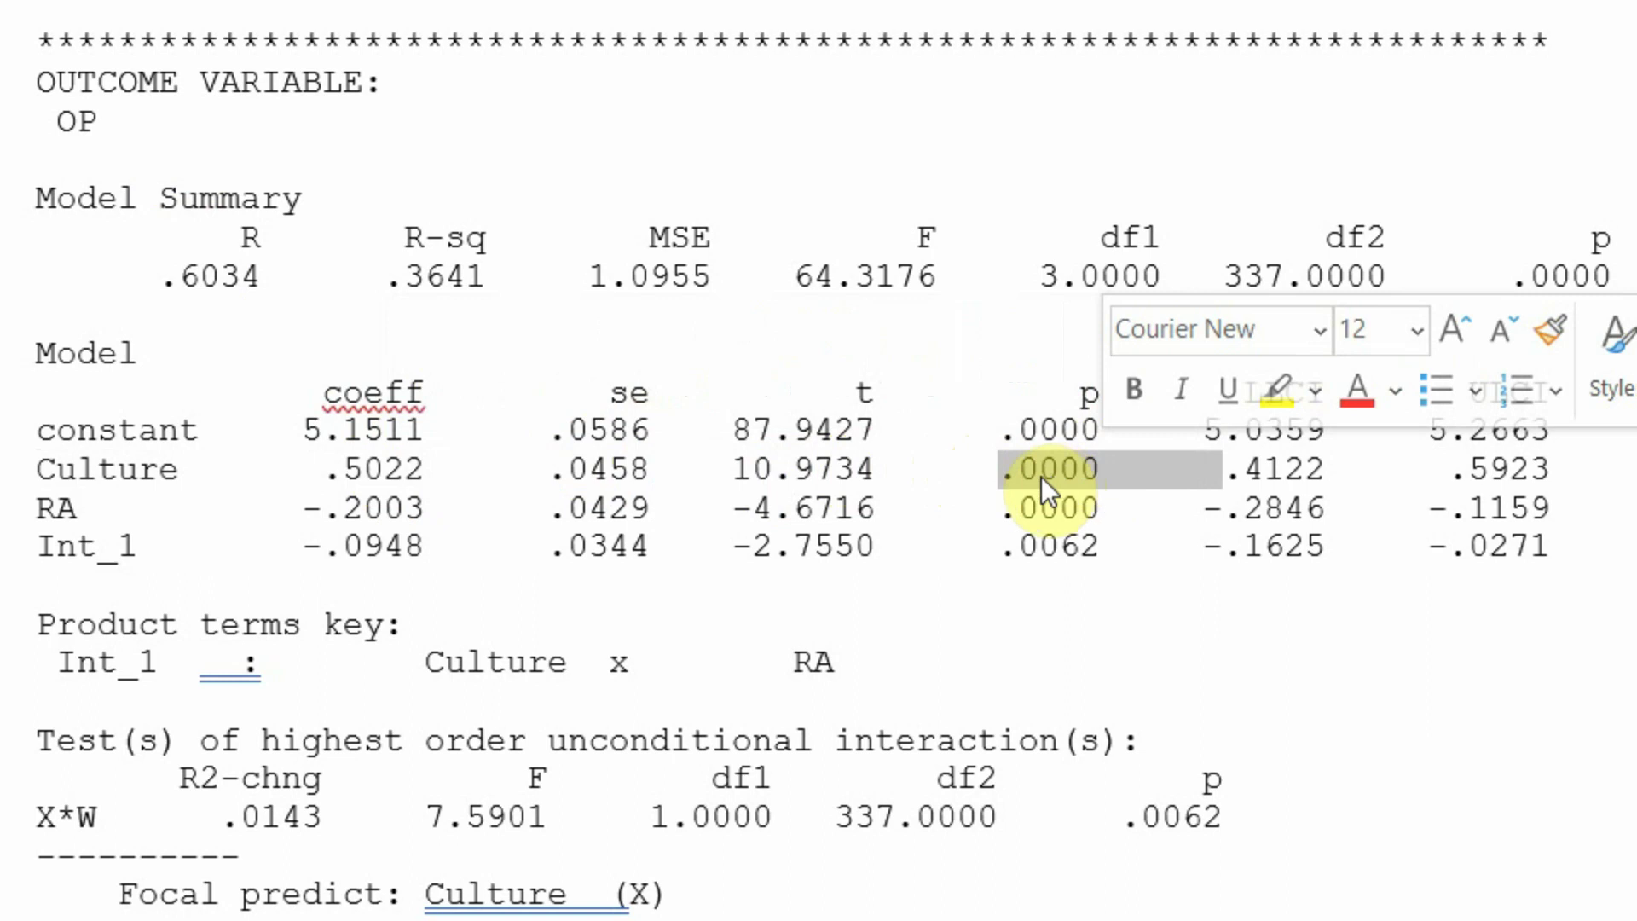
pyautogui.click(1261, 498)
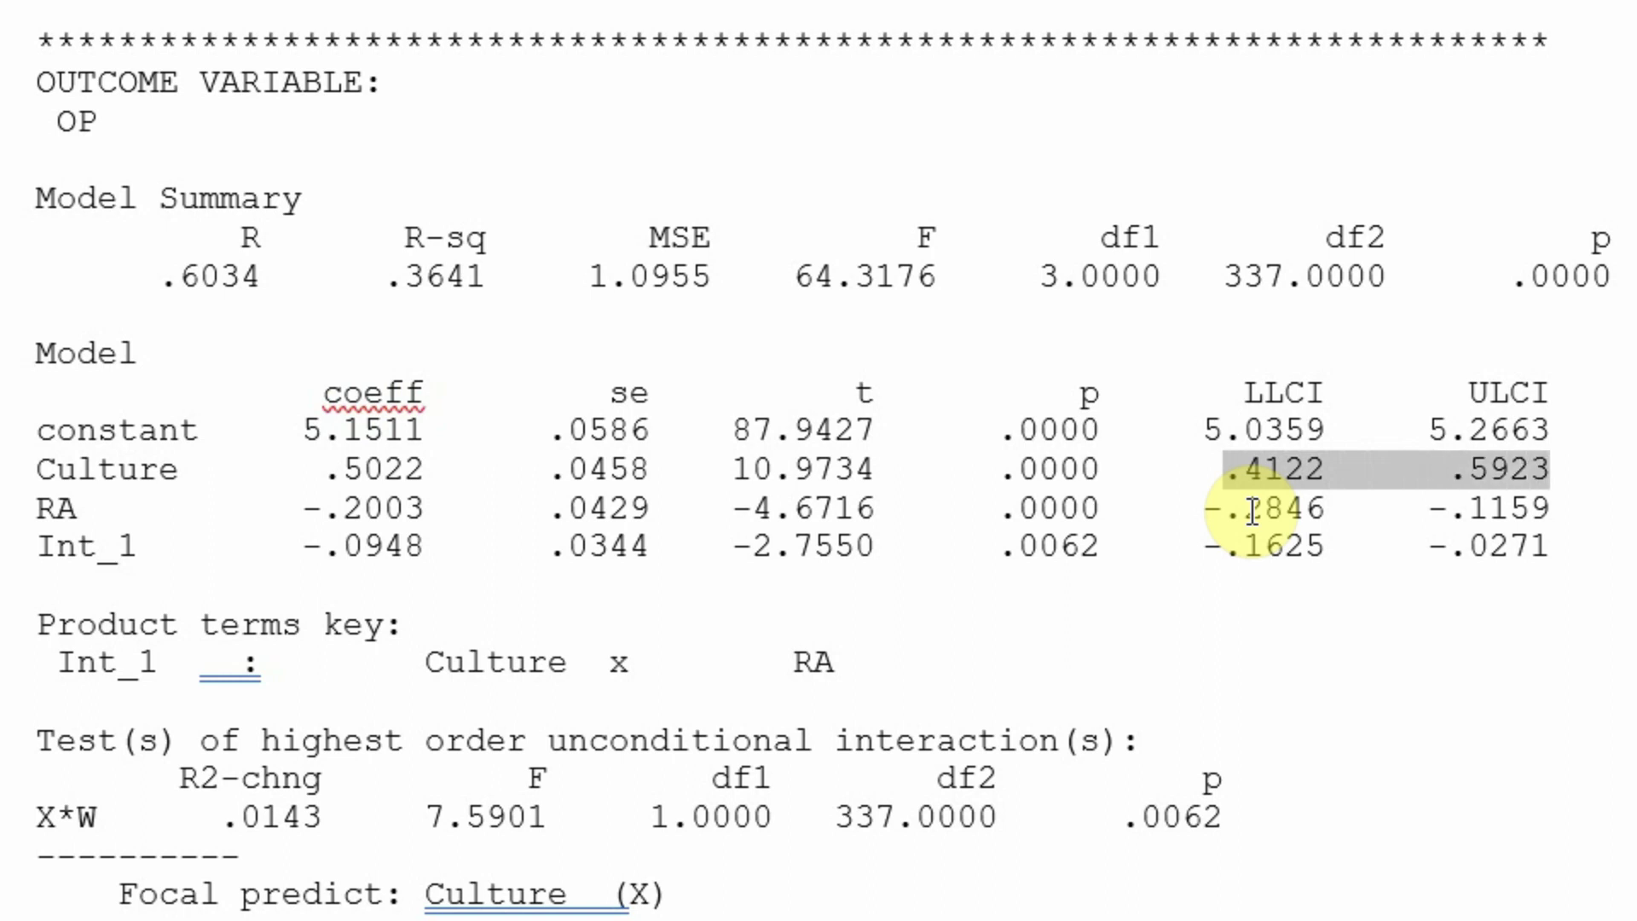
pyautogui.click(311, 509)
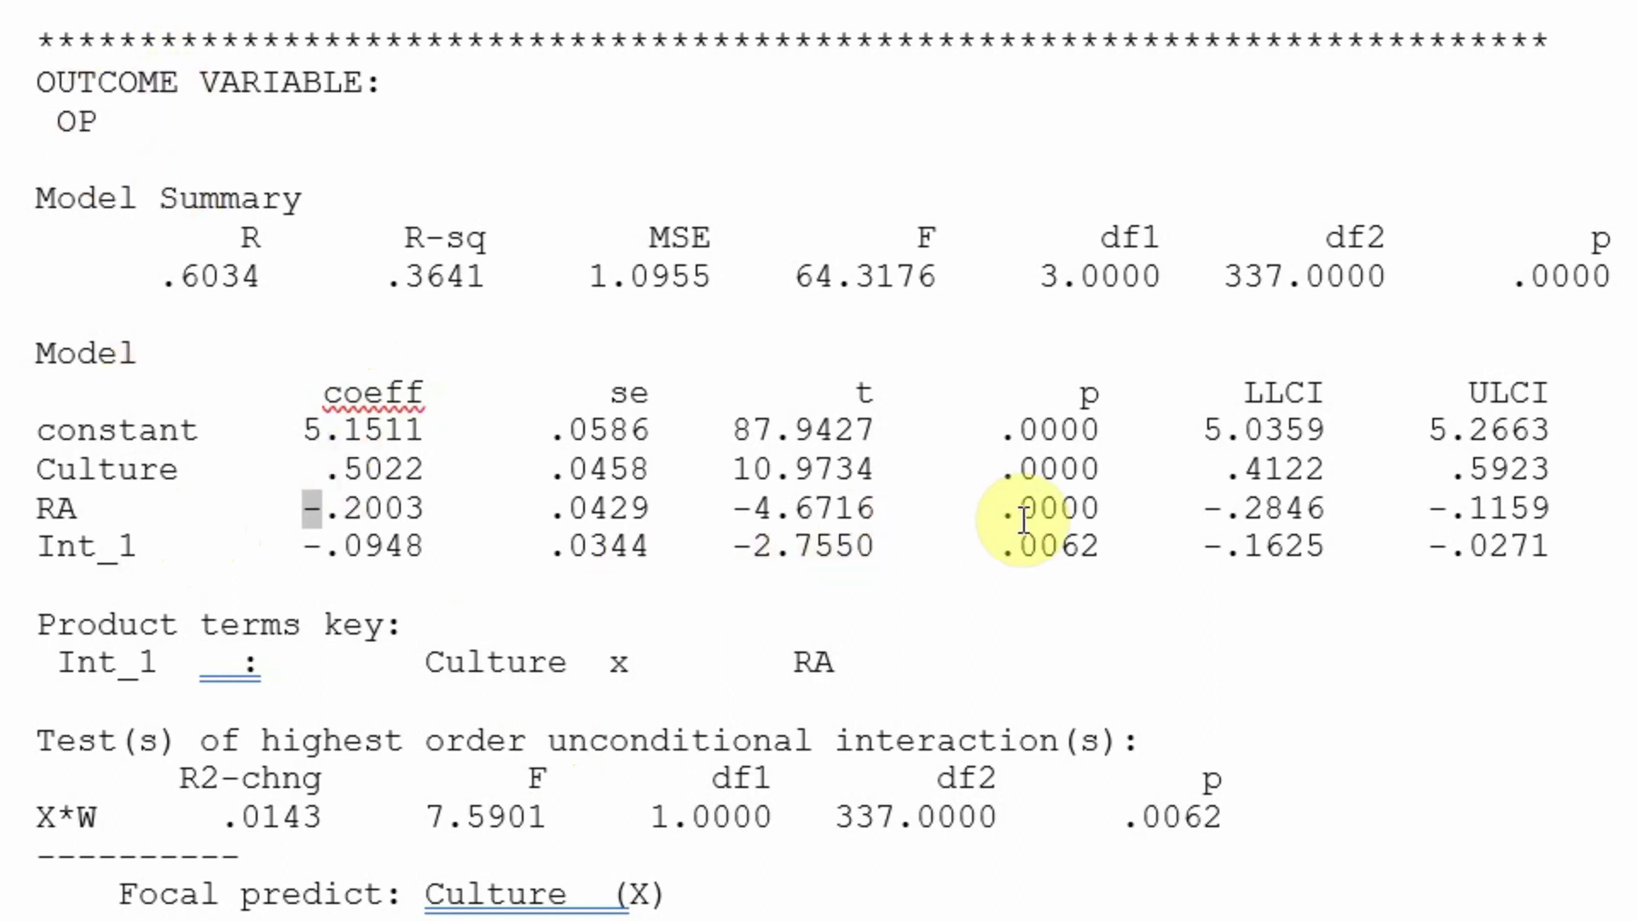
pyautogui.moveTo(1096, 503); pyautogui.dragTo(1123, 530)
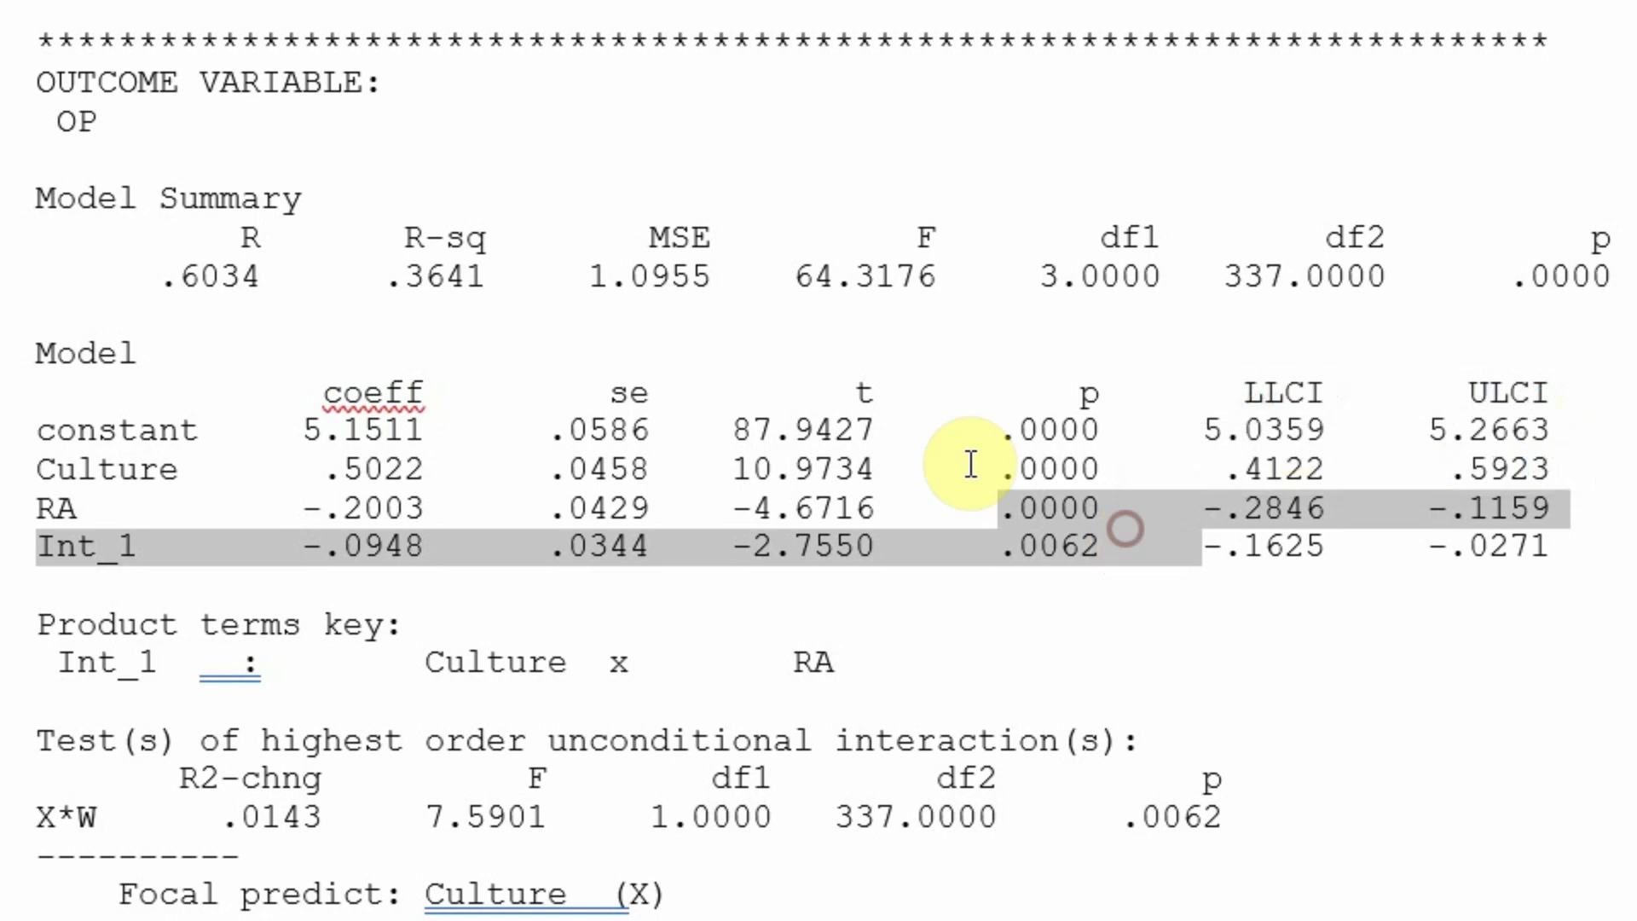
pyautogui.click(1002, 480)
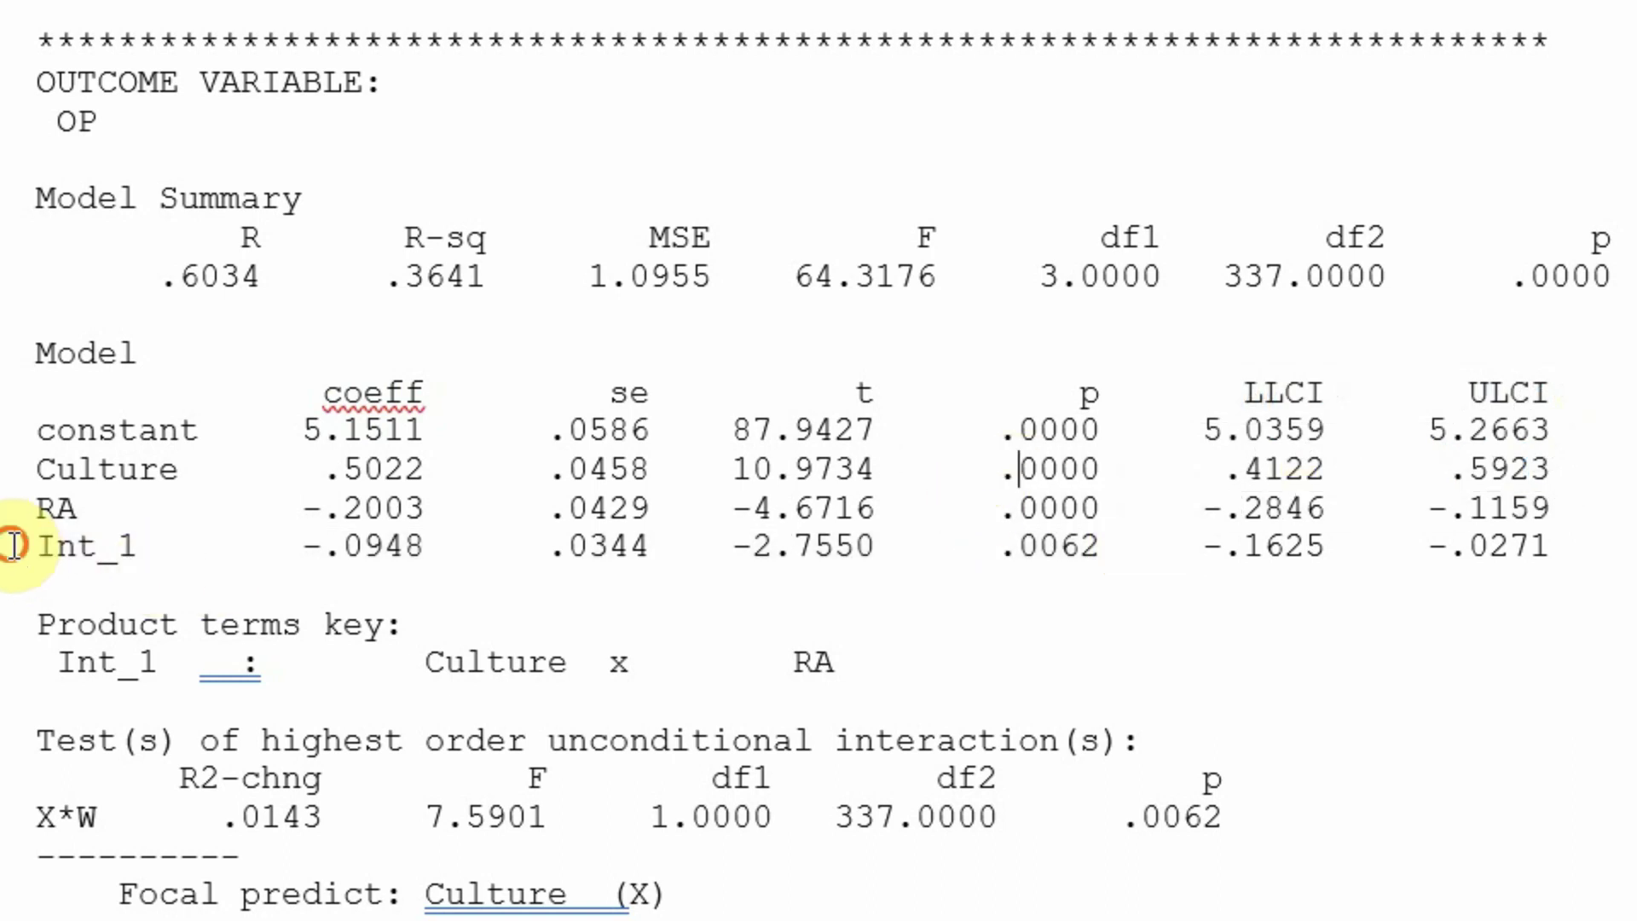
# - Examine the Int_1 row's p value, LLCI–ULCI interval, t value and coefficient sign
pyautogui.moveTo(17, 546); pyautogui.dragTo(127, 546)
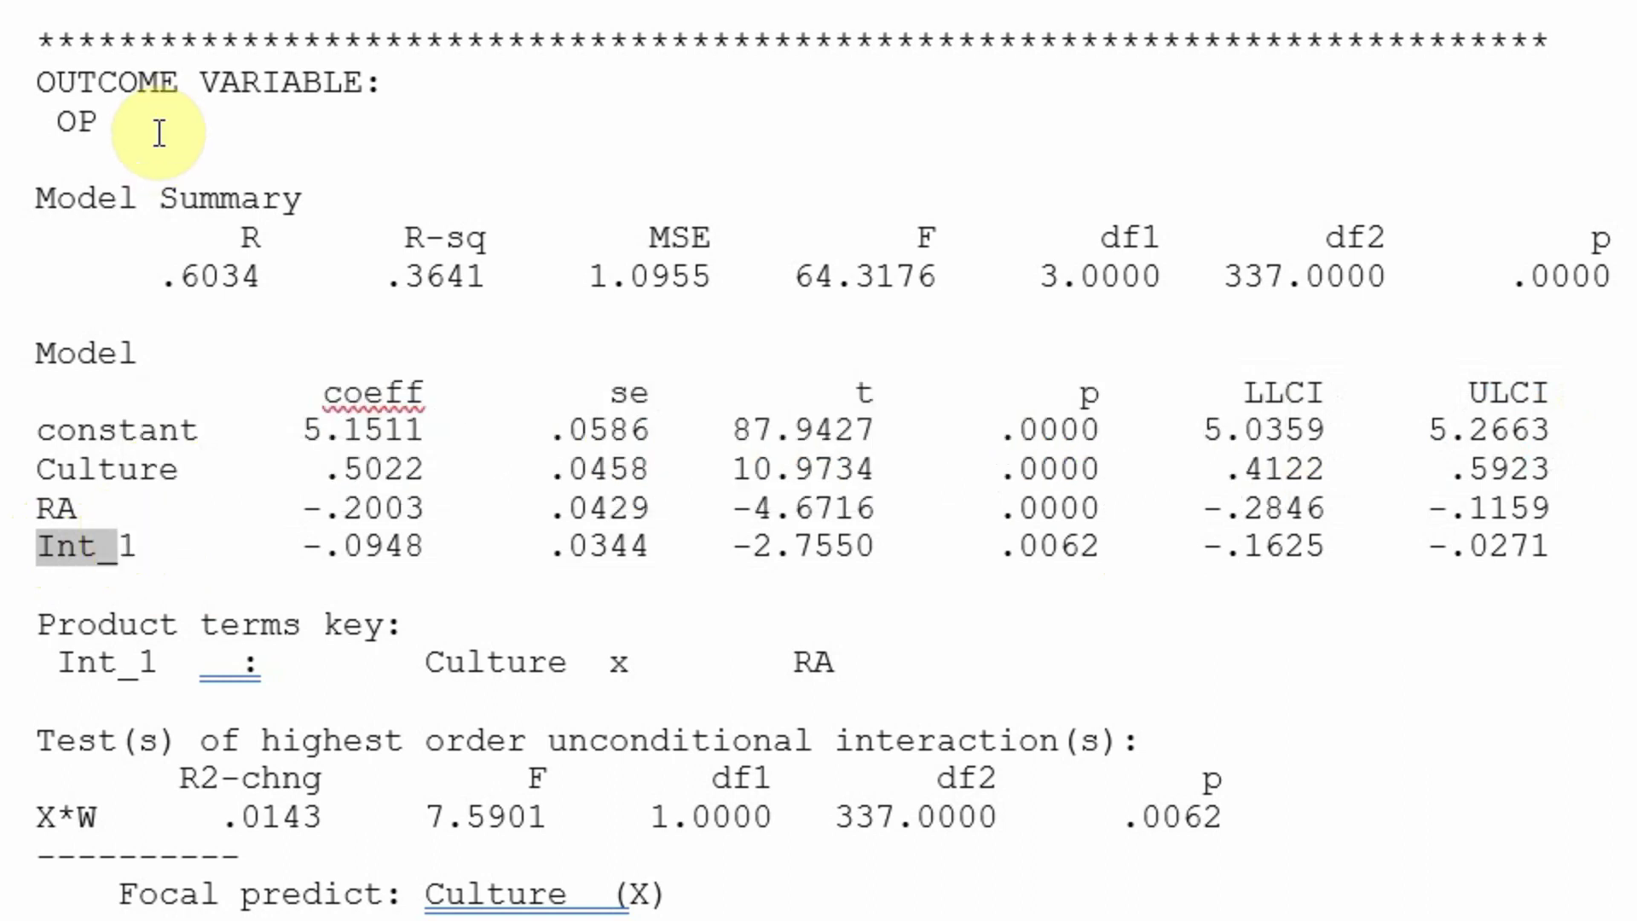
pyautogui.click(81, 469)
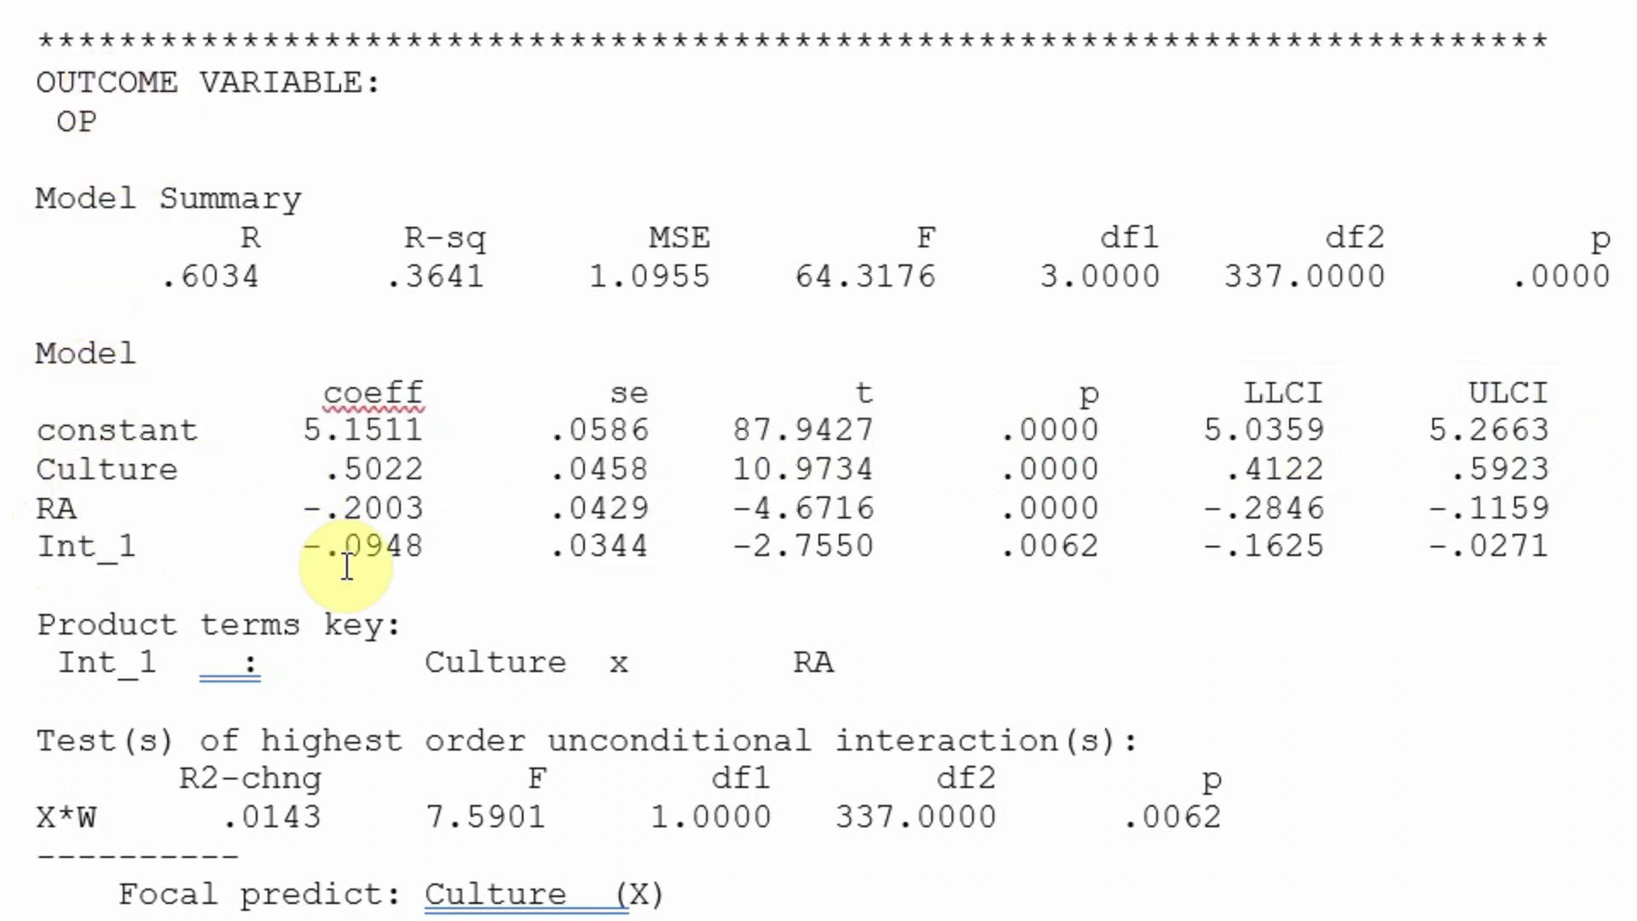
pyautogui.moveTo(823, 550); pyautogui.dragTo(1077, 541)
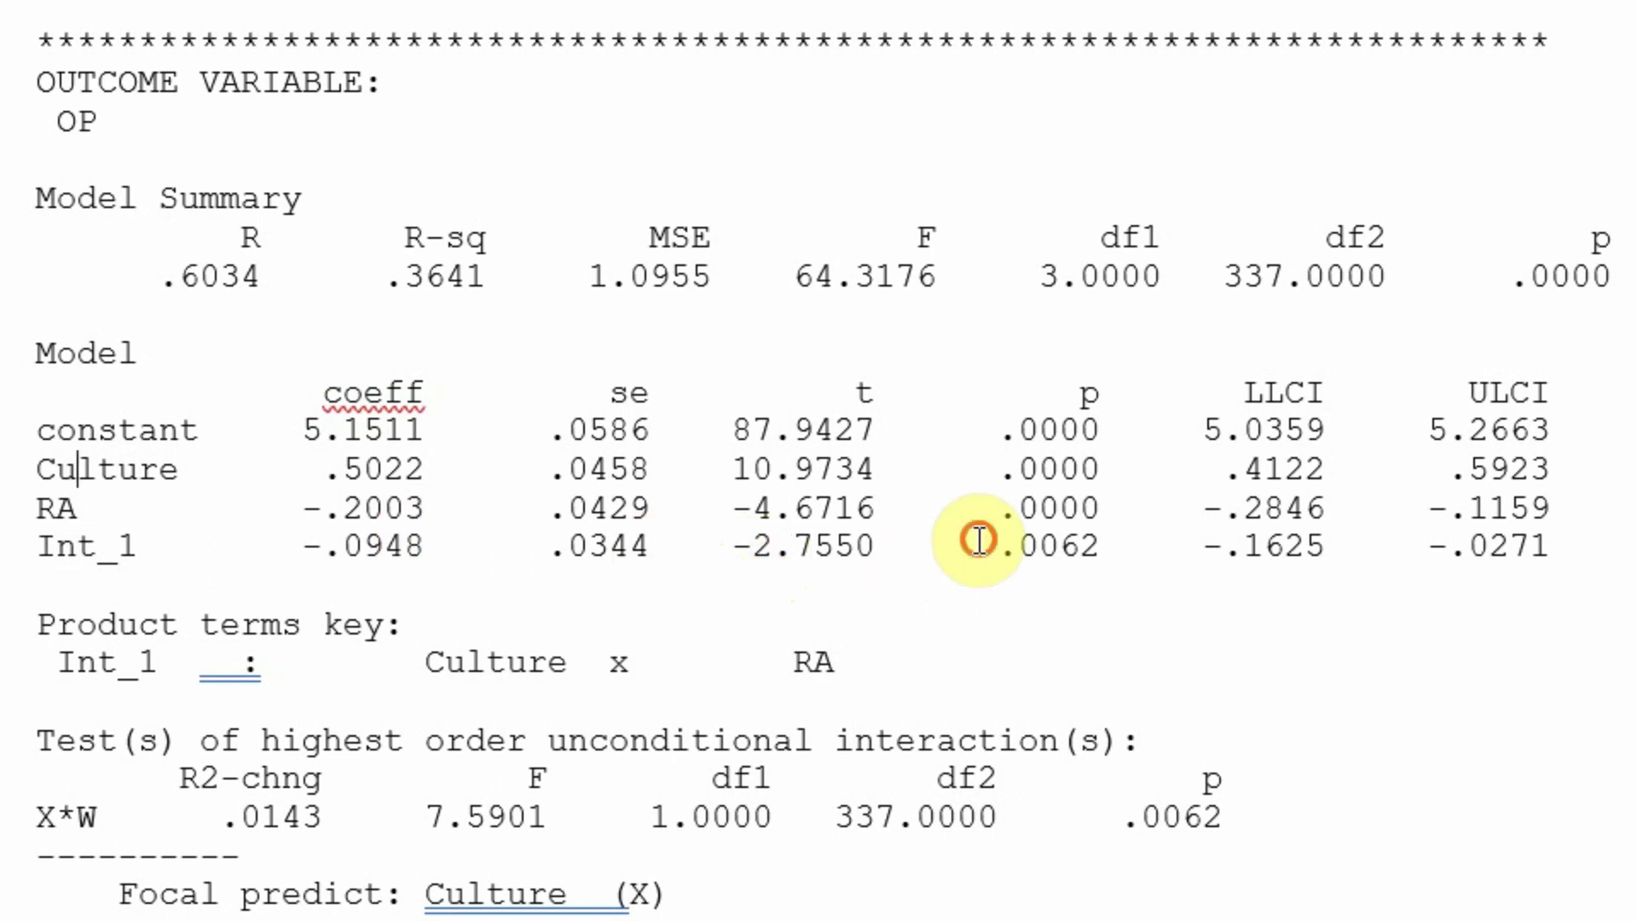
pyautogui.click(1078, 540)
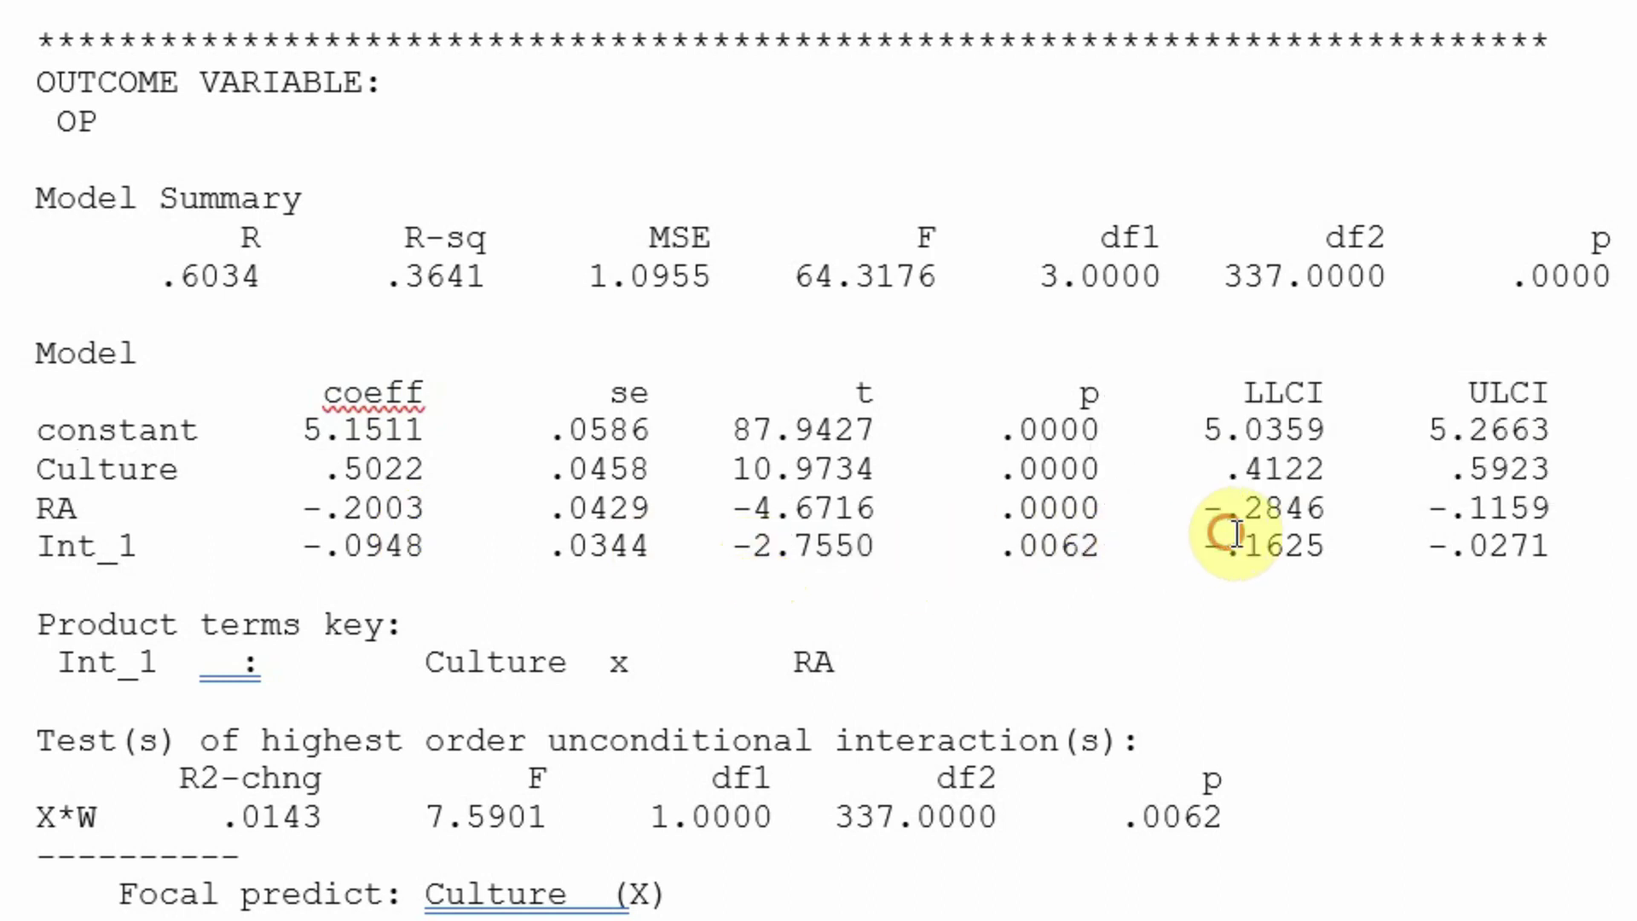
pyautogui.moveTo(1236, 533); pyautogui.dragTo(1530, 544)
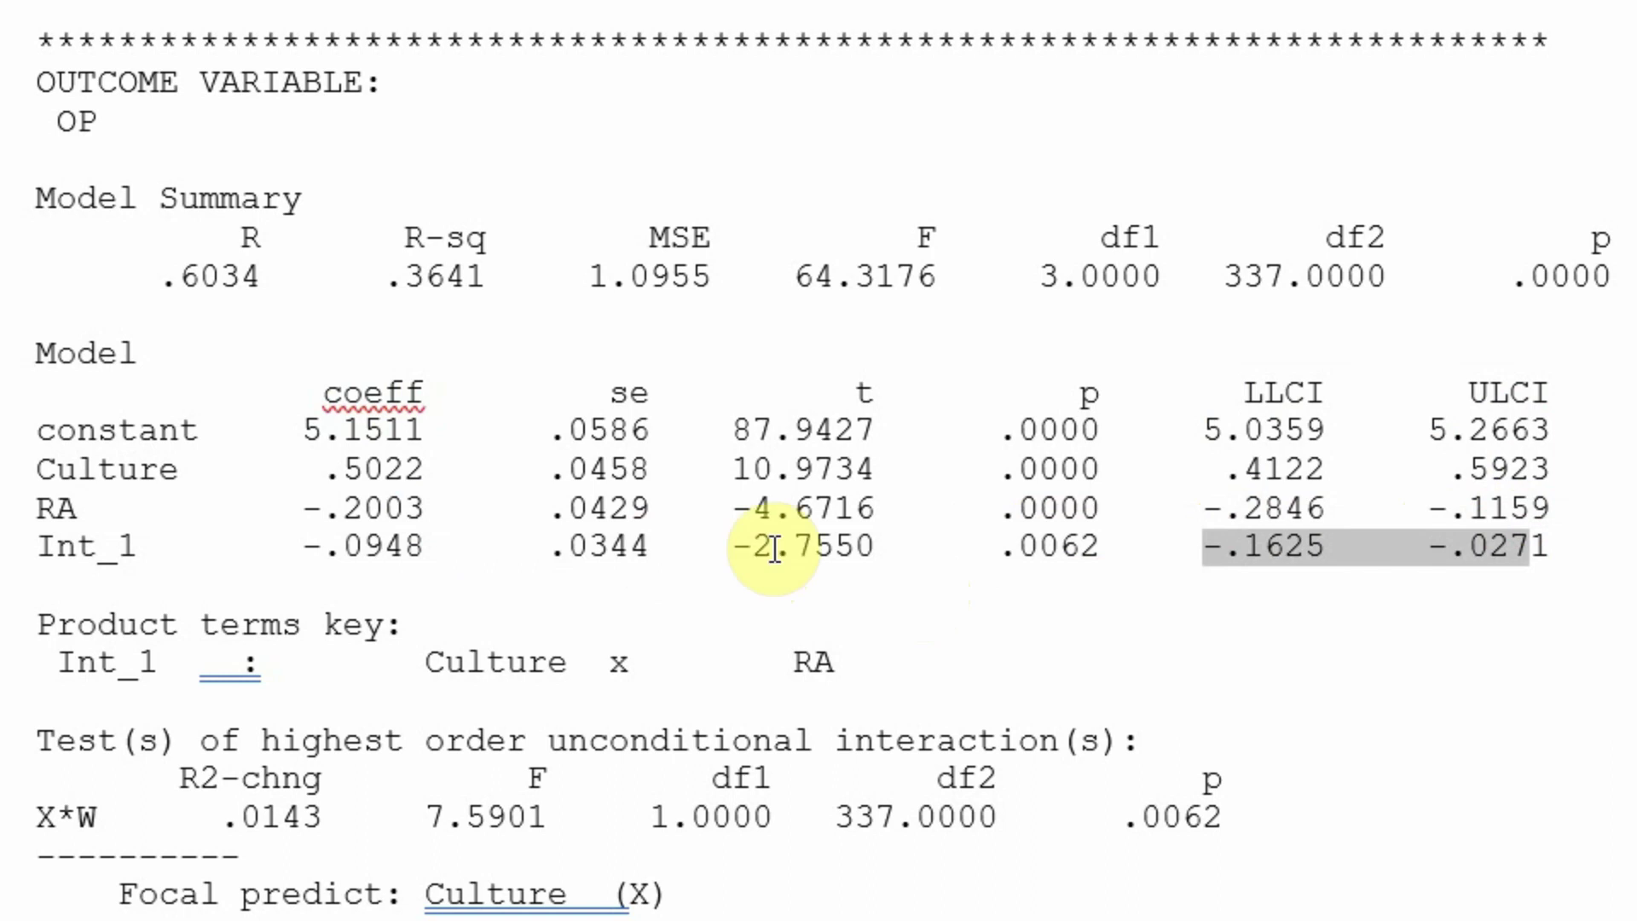
pyautogui.moveTo(732, 546); pyautogui.dragTo(844, 550)
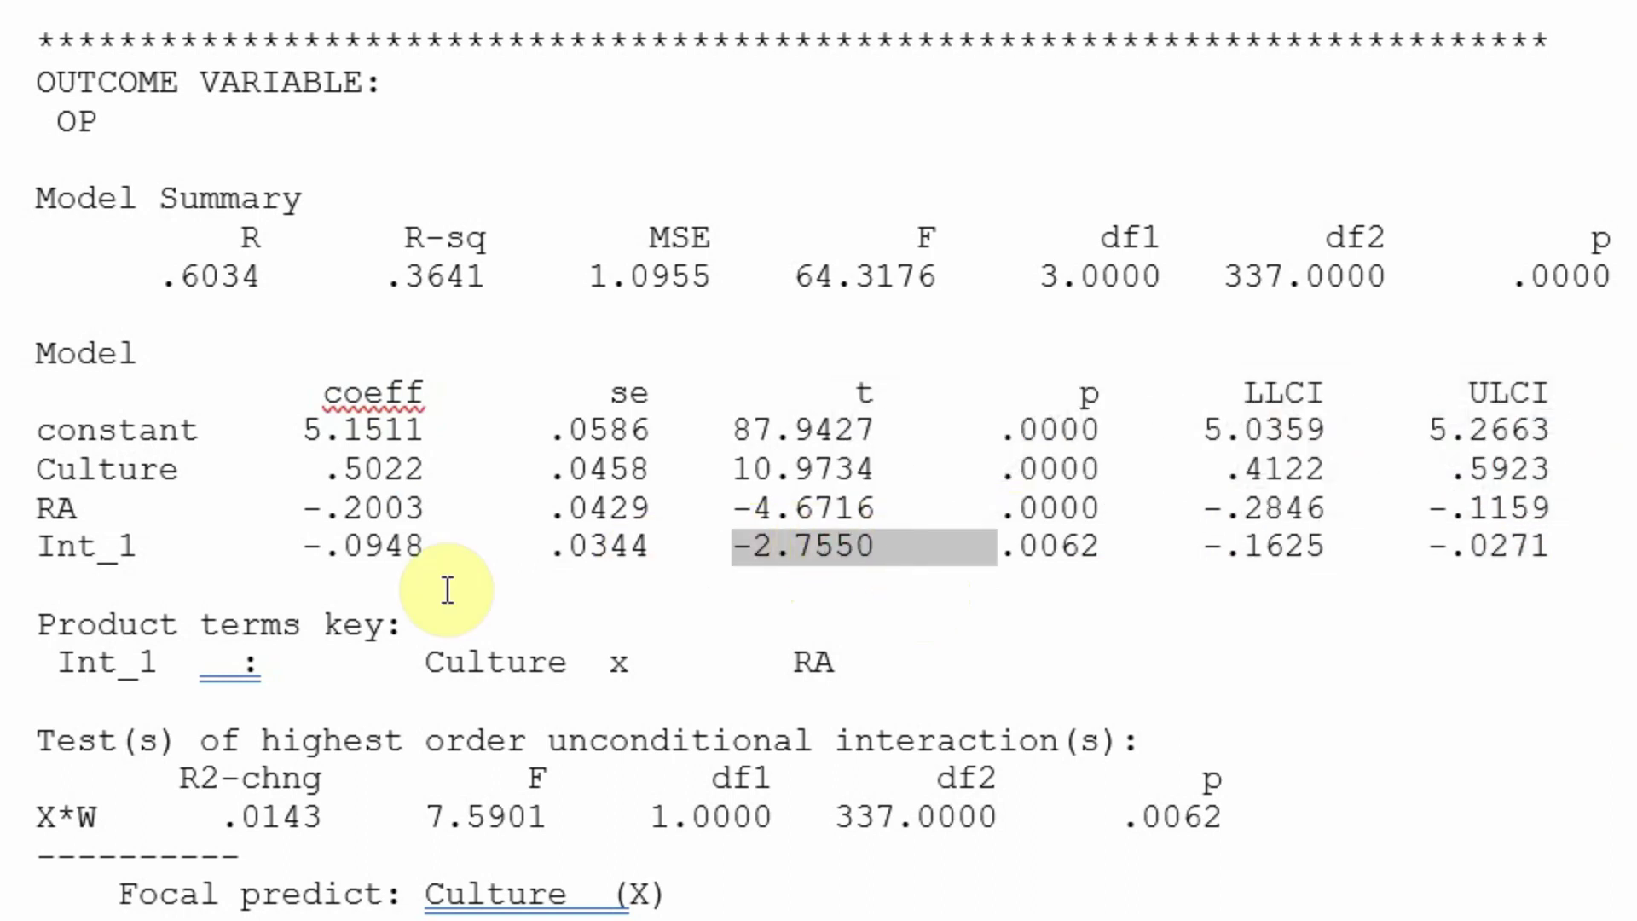
pyautogui.click(308, 551)
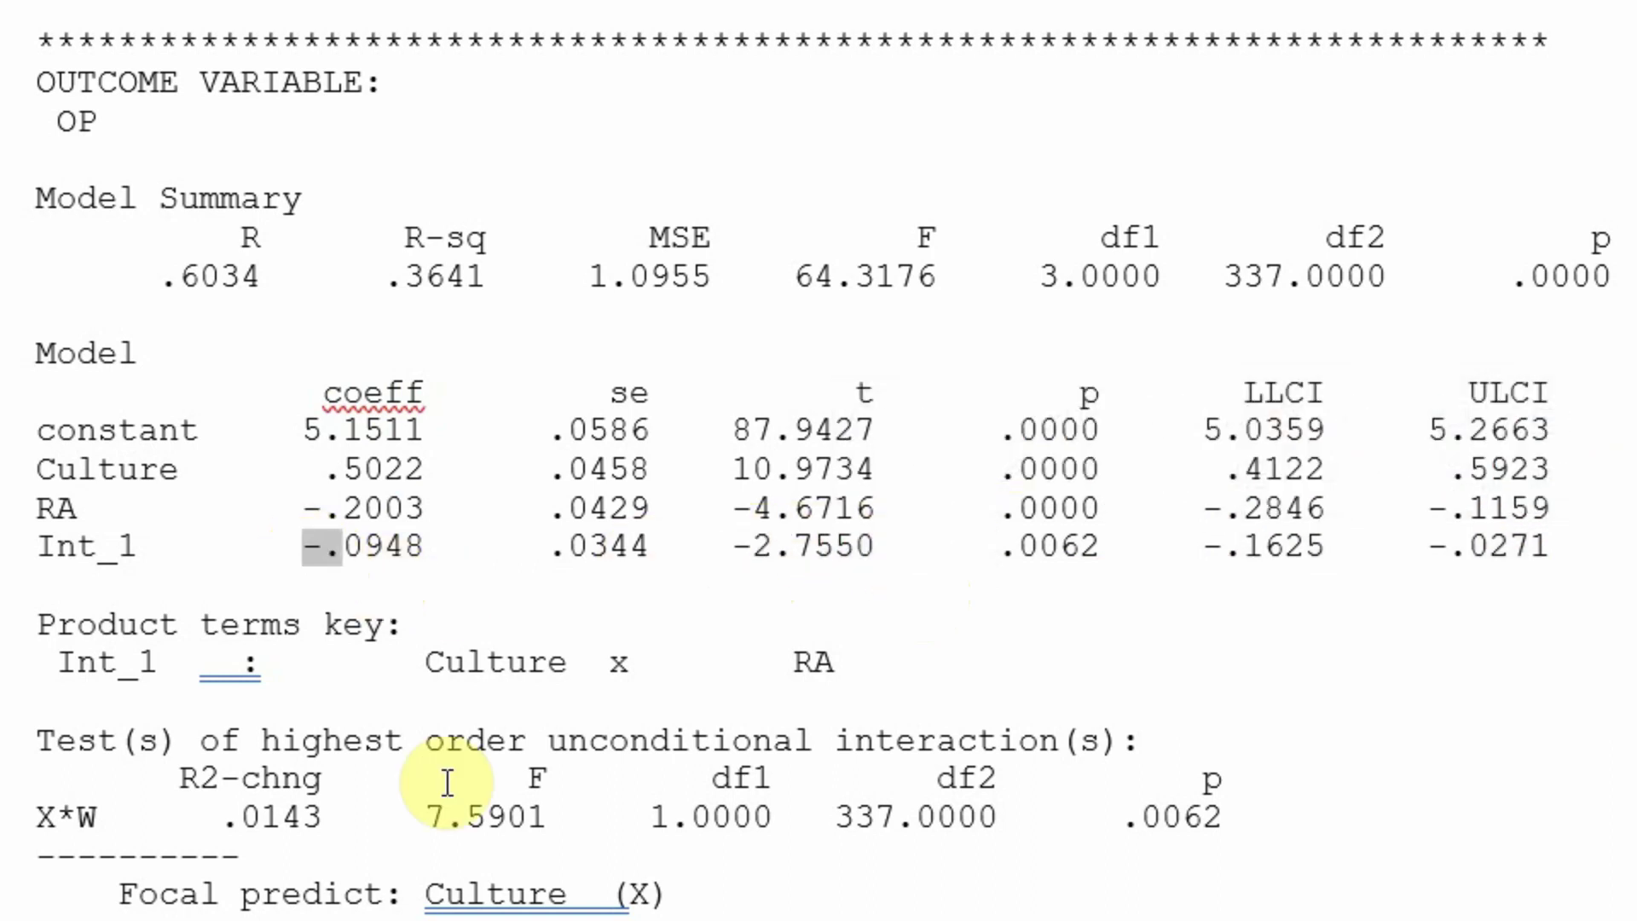
pyautogui.press('Left')
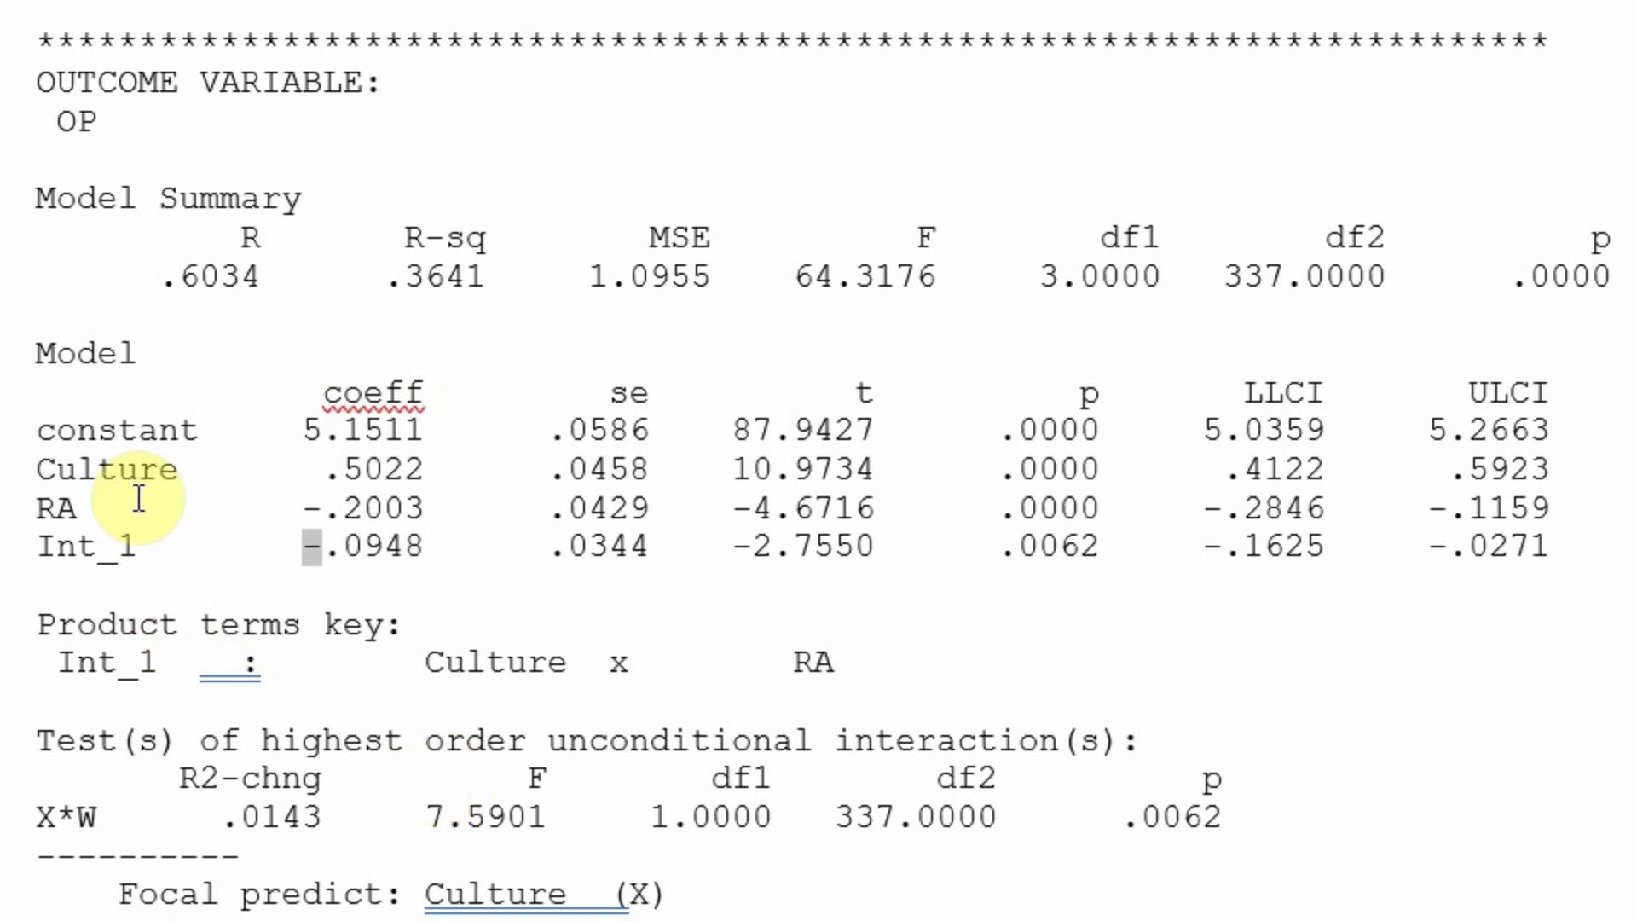
# - Compare Culture's coefficient on the outcome OP with the sign of the Int_1 coefficient to read the direction of moderation
pyautogui.moveTo(118, 469); pyautogui.dragTo(77, 465)
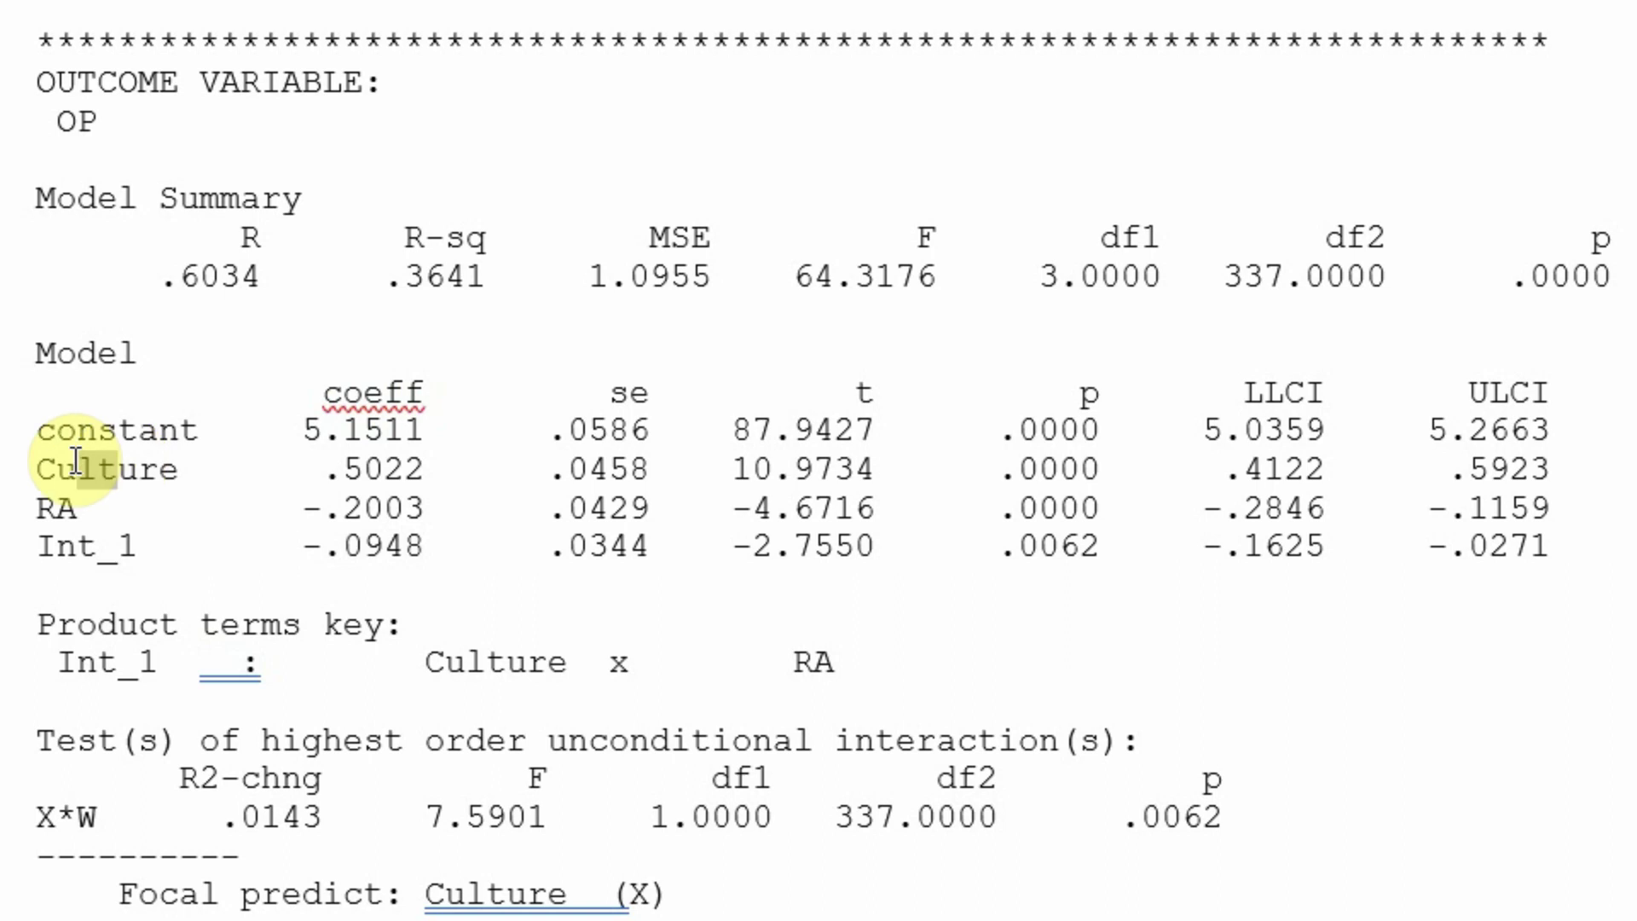
pyautogui.moveTo(49, 122); pyautogui.dragTo(100, 127)
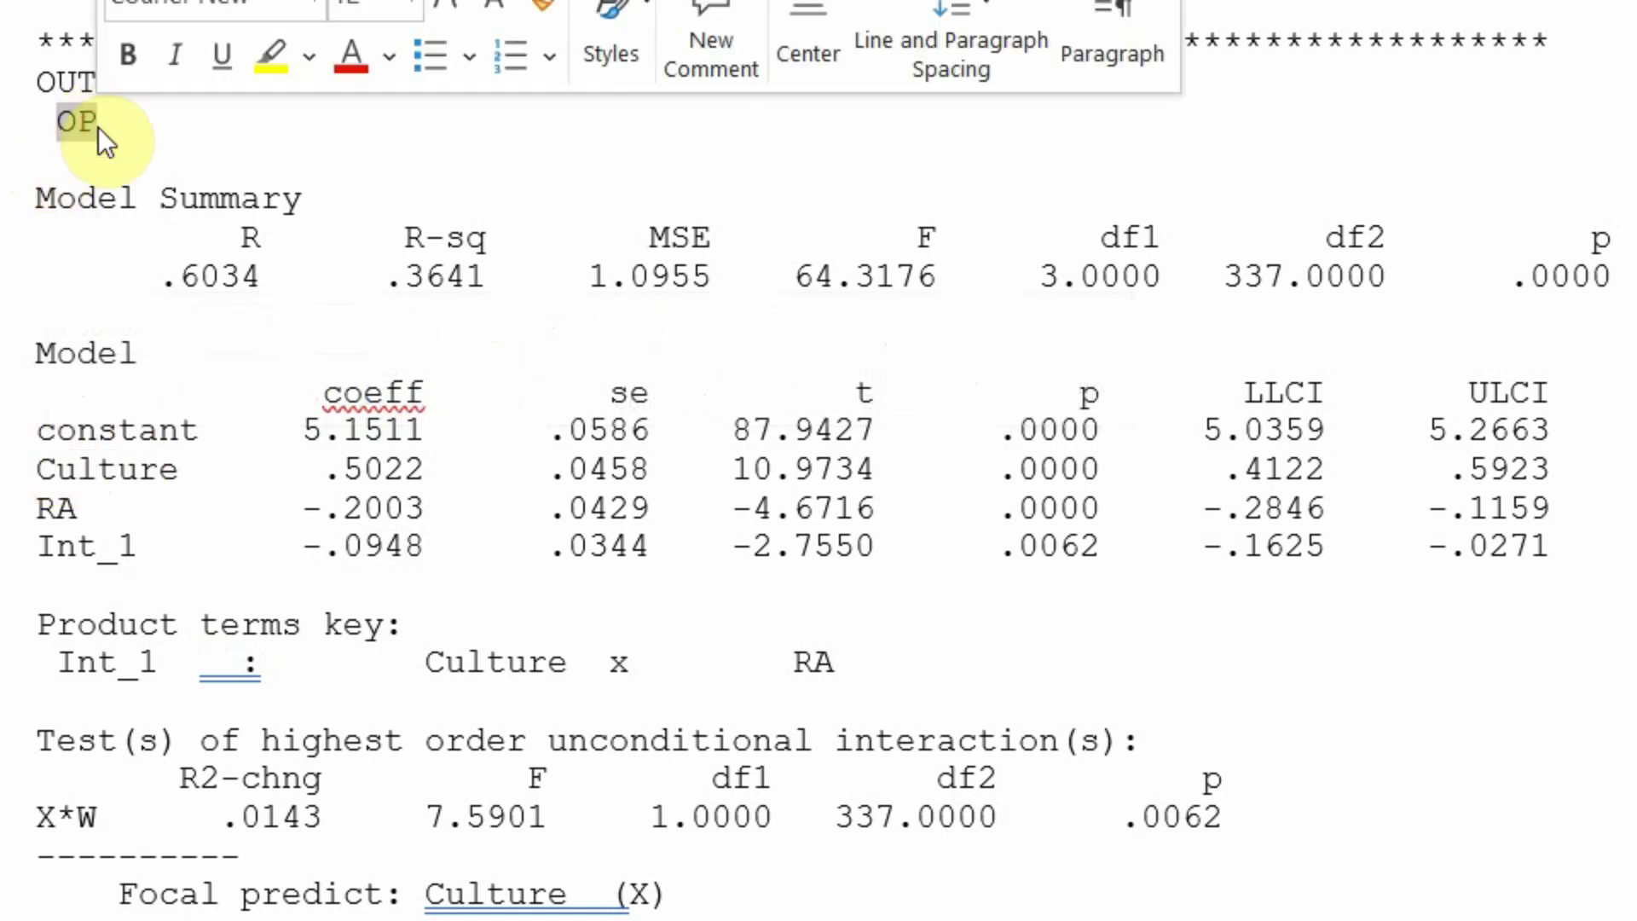
pyautogui.click(123, 480)
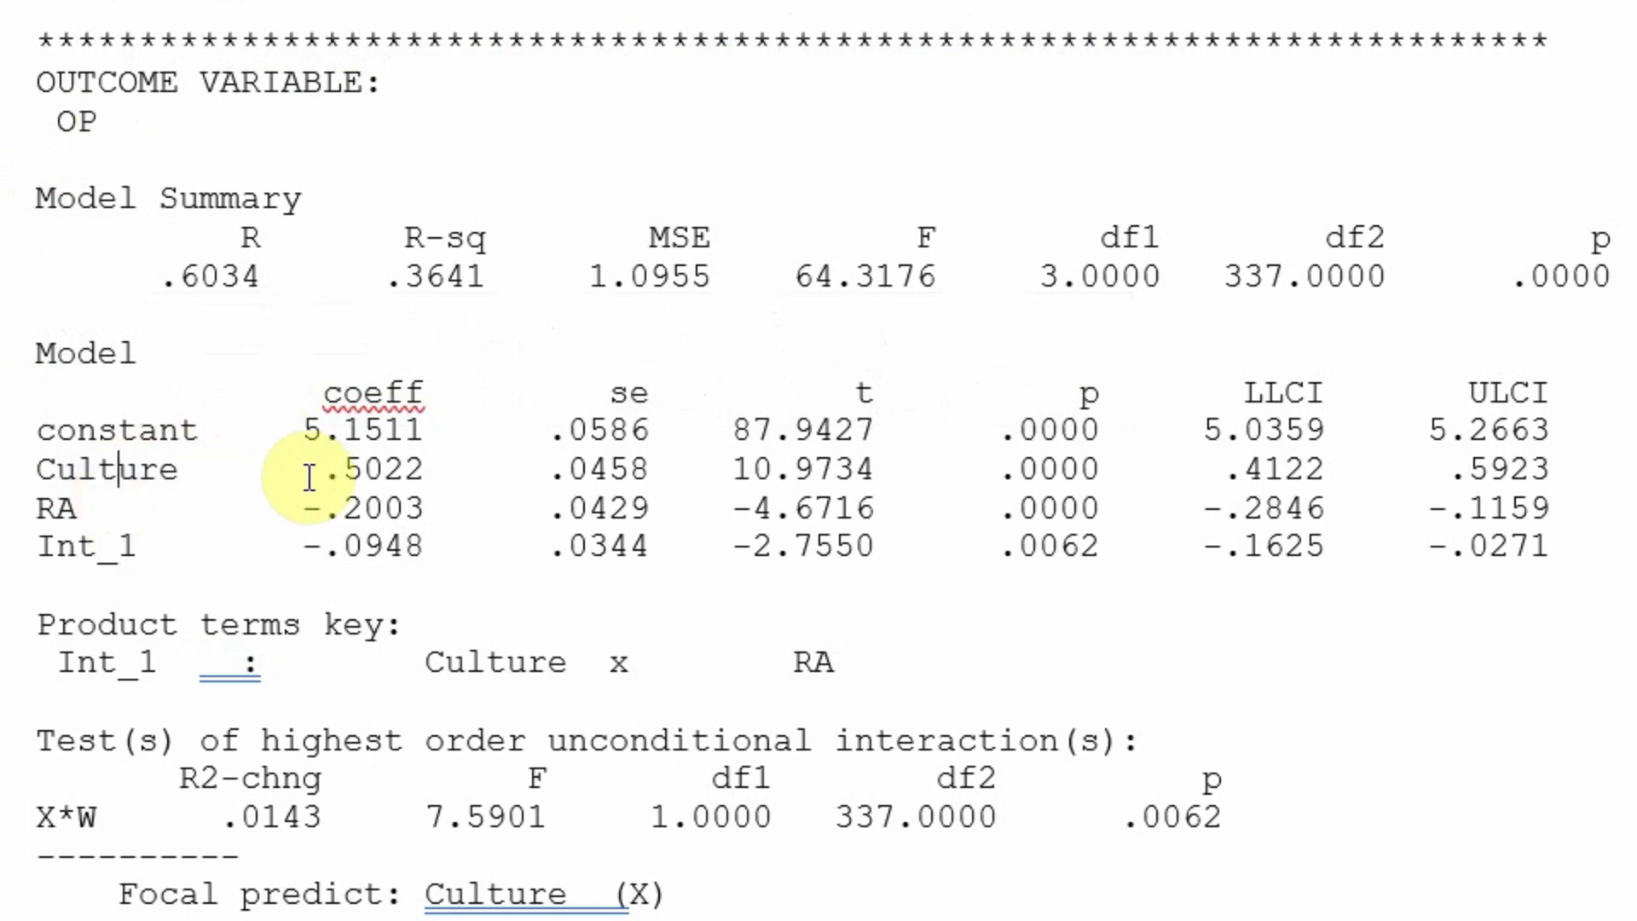
pyautogui.doubleClick(358, 469)
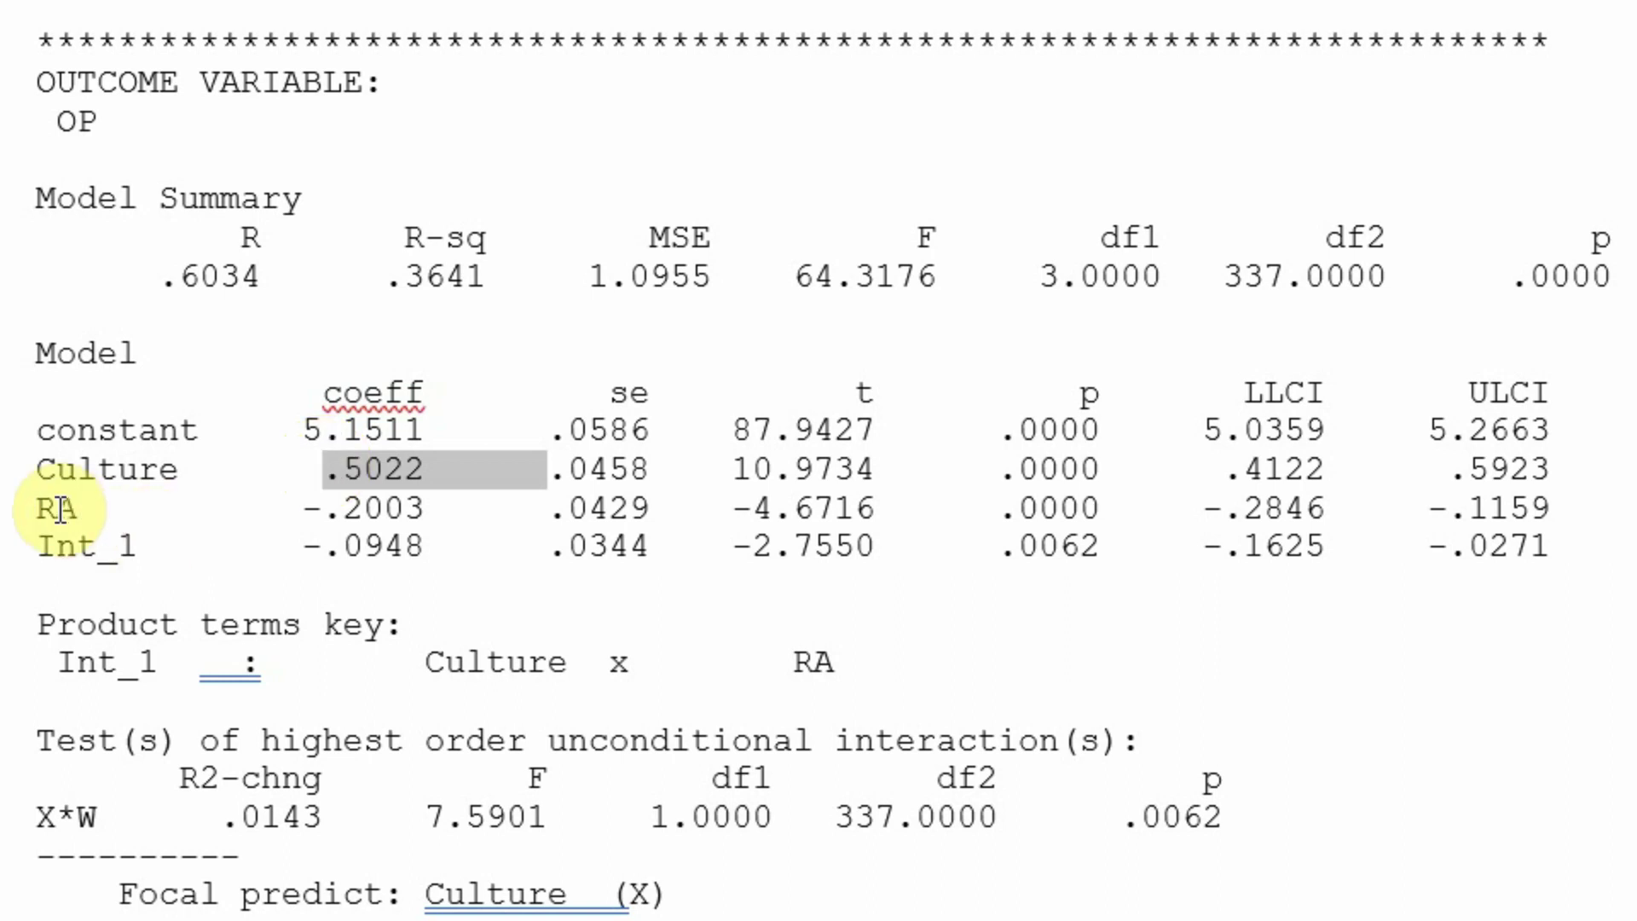
pyautogui.click(21, 555)
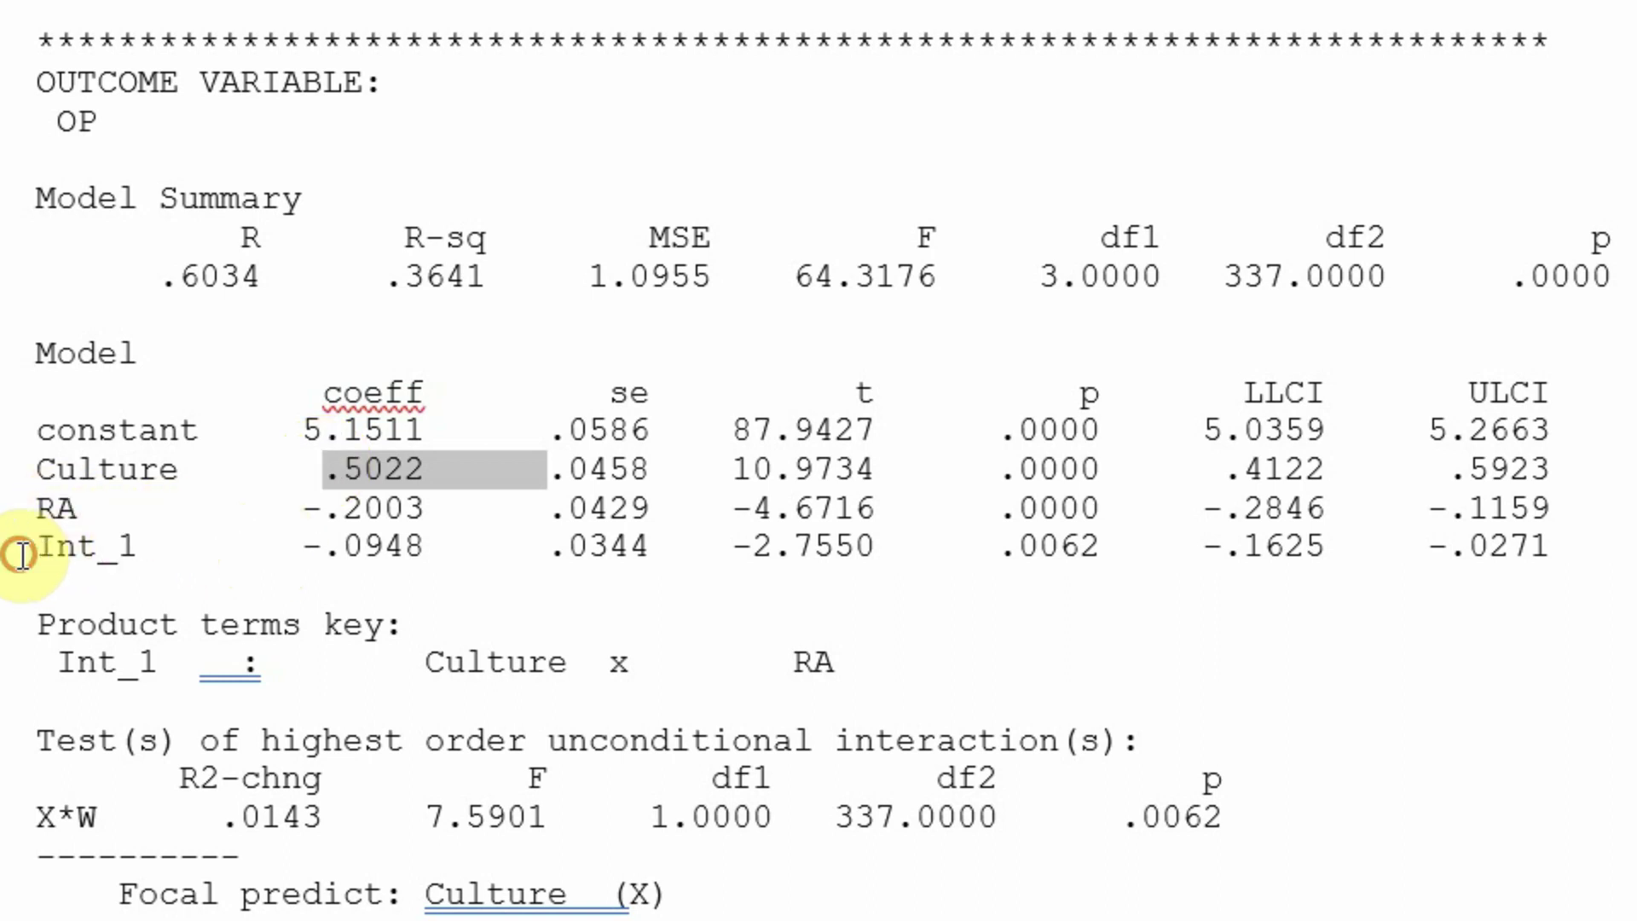
pyautogui.moveTo(22, 554); pyautogui.dragTo(341, 546)
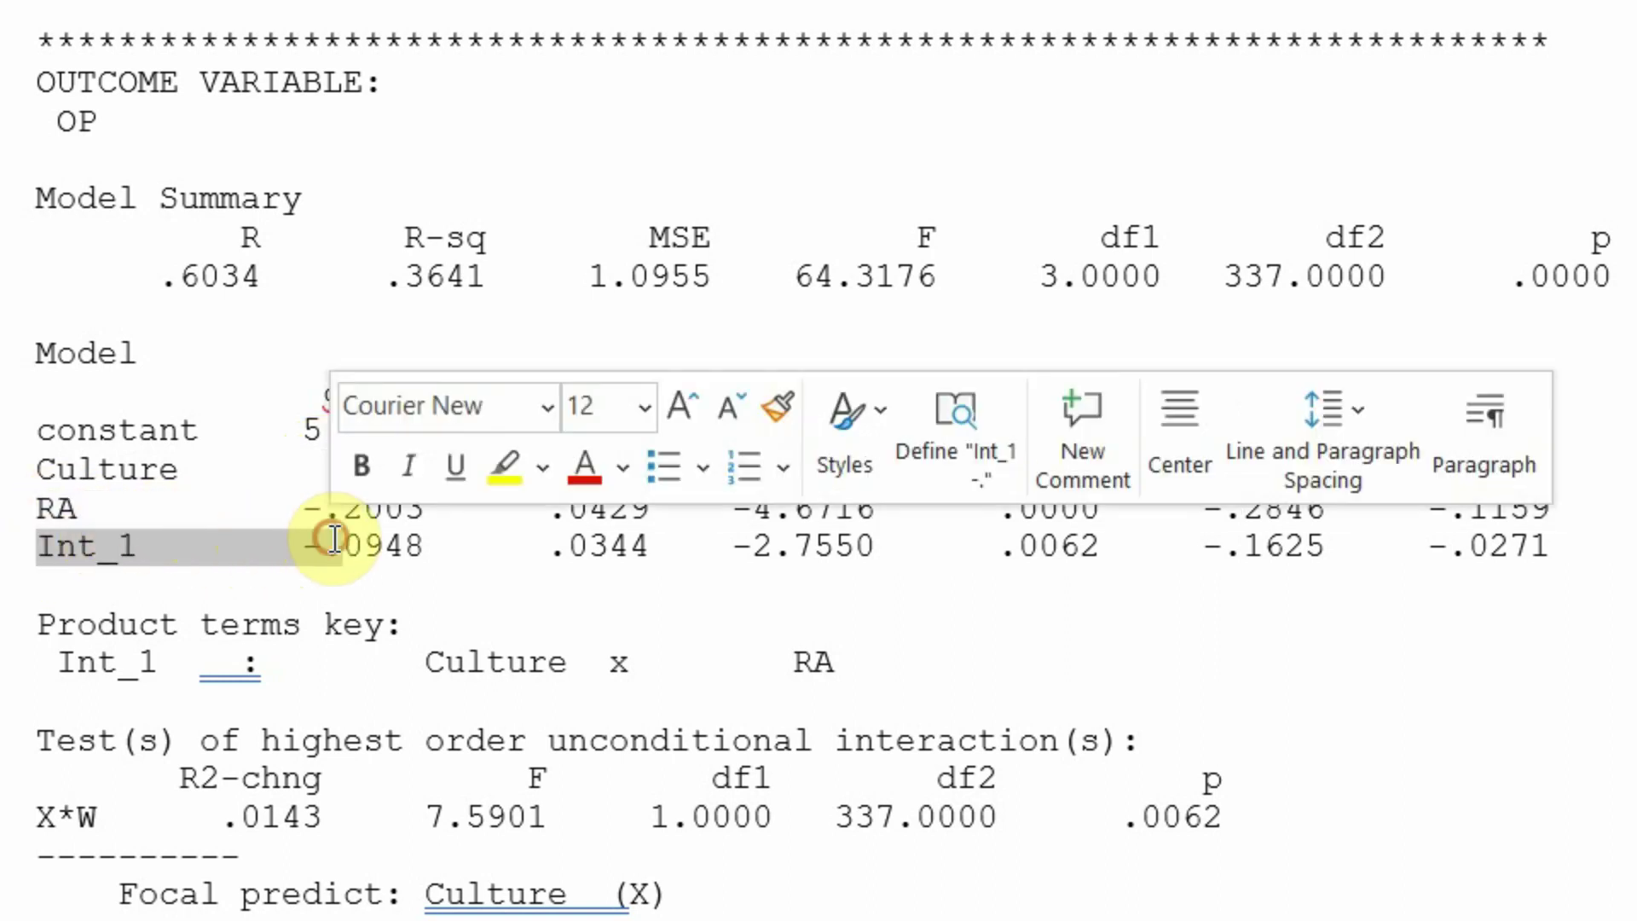
pyautogui.click(395, 546)
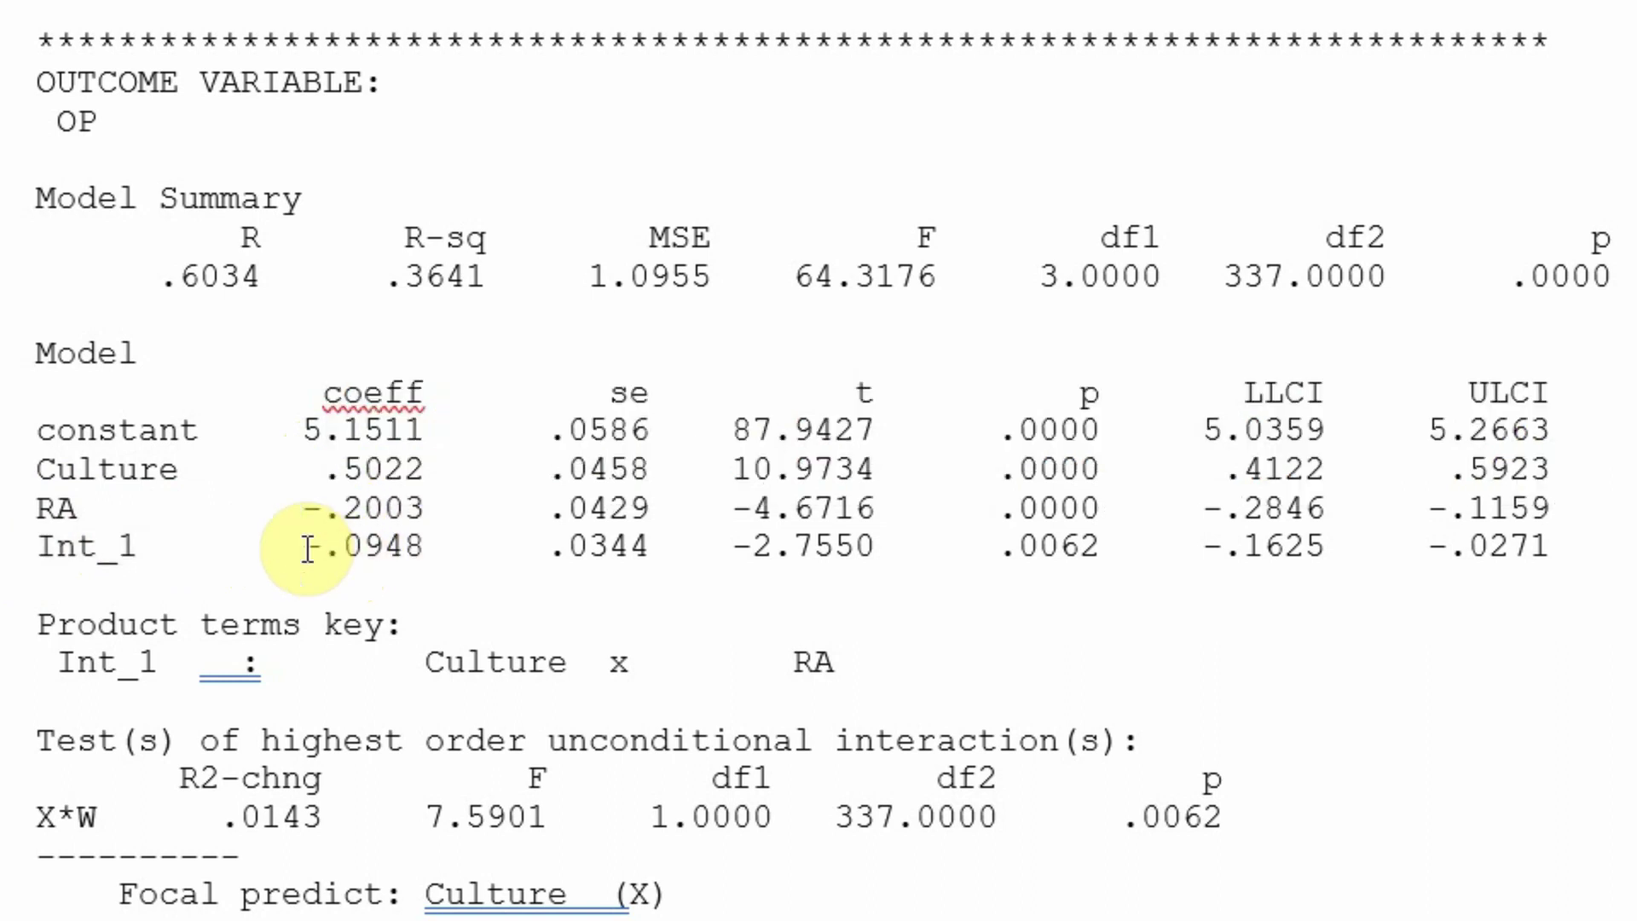
pyautogui.click(308, 549)
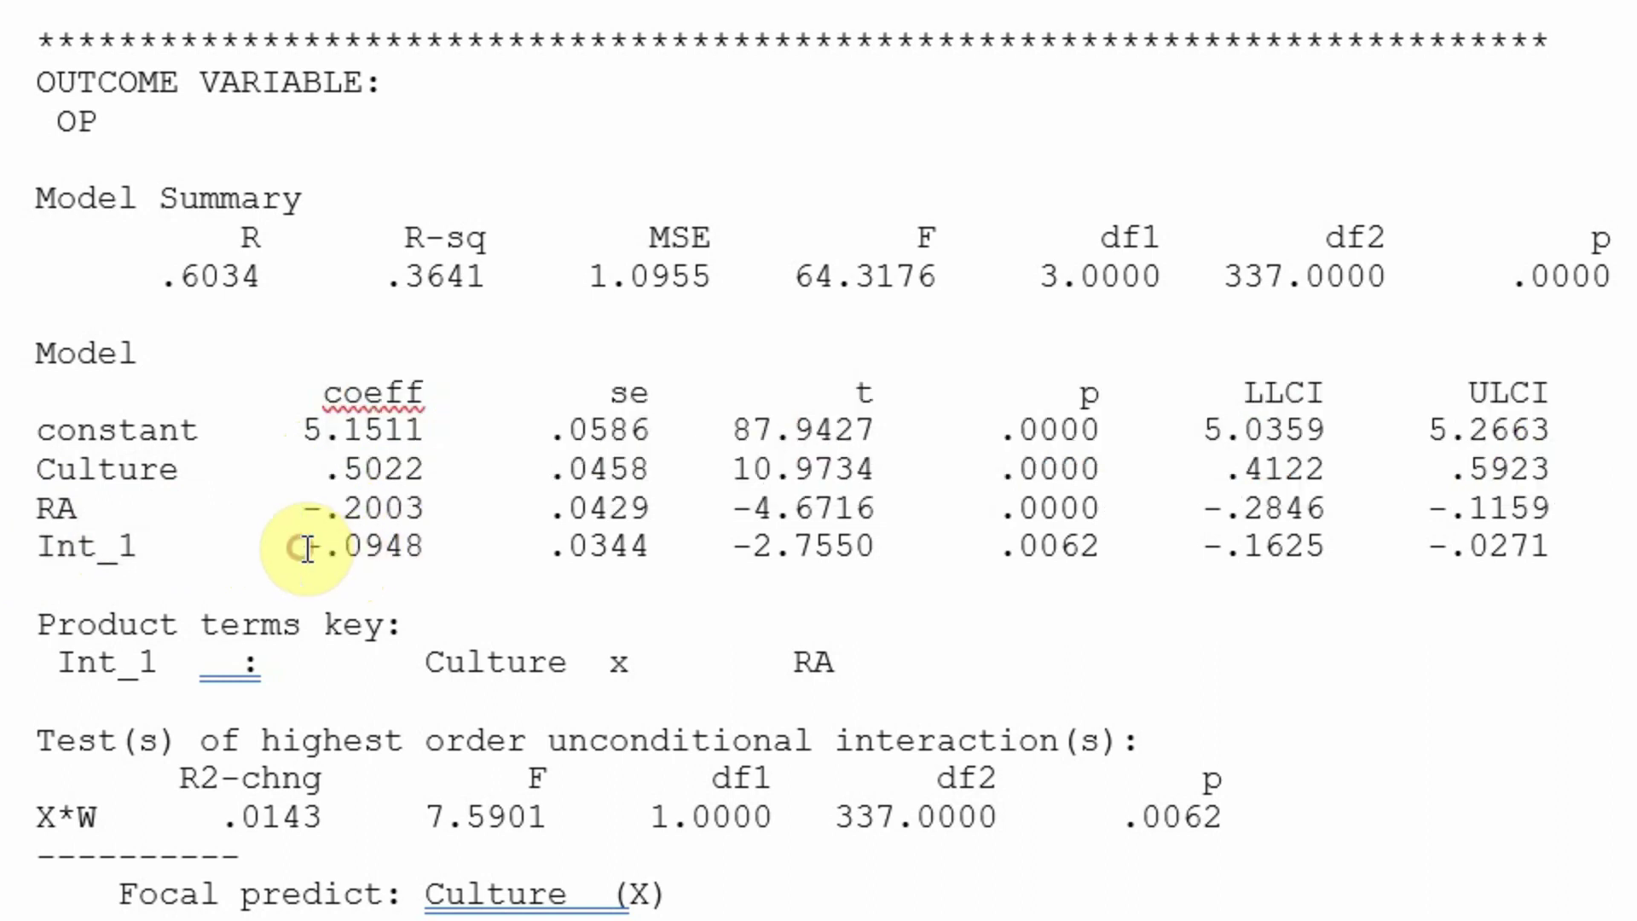
pyautogui.doubleClick(345, 466)
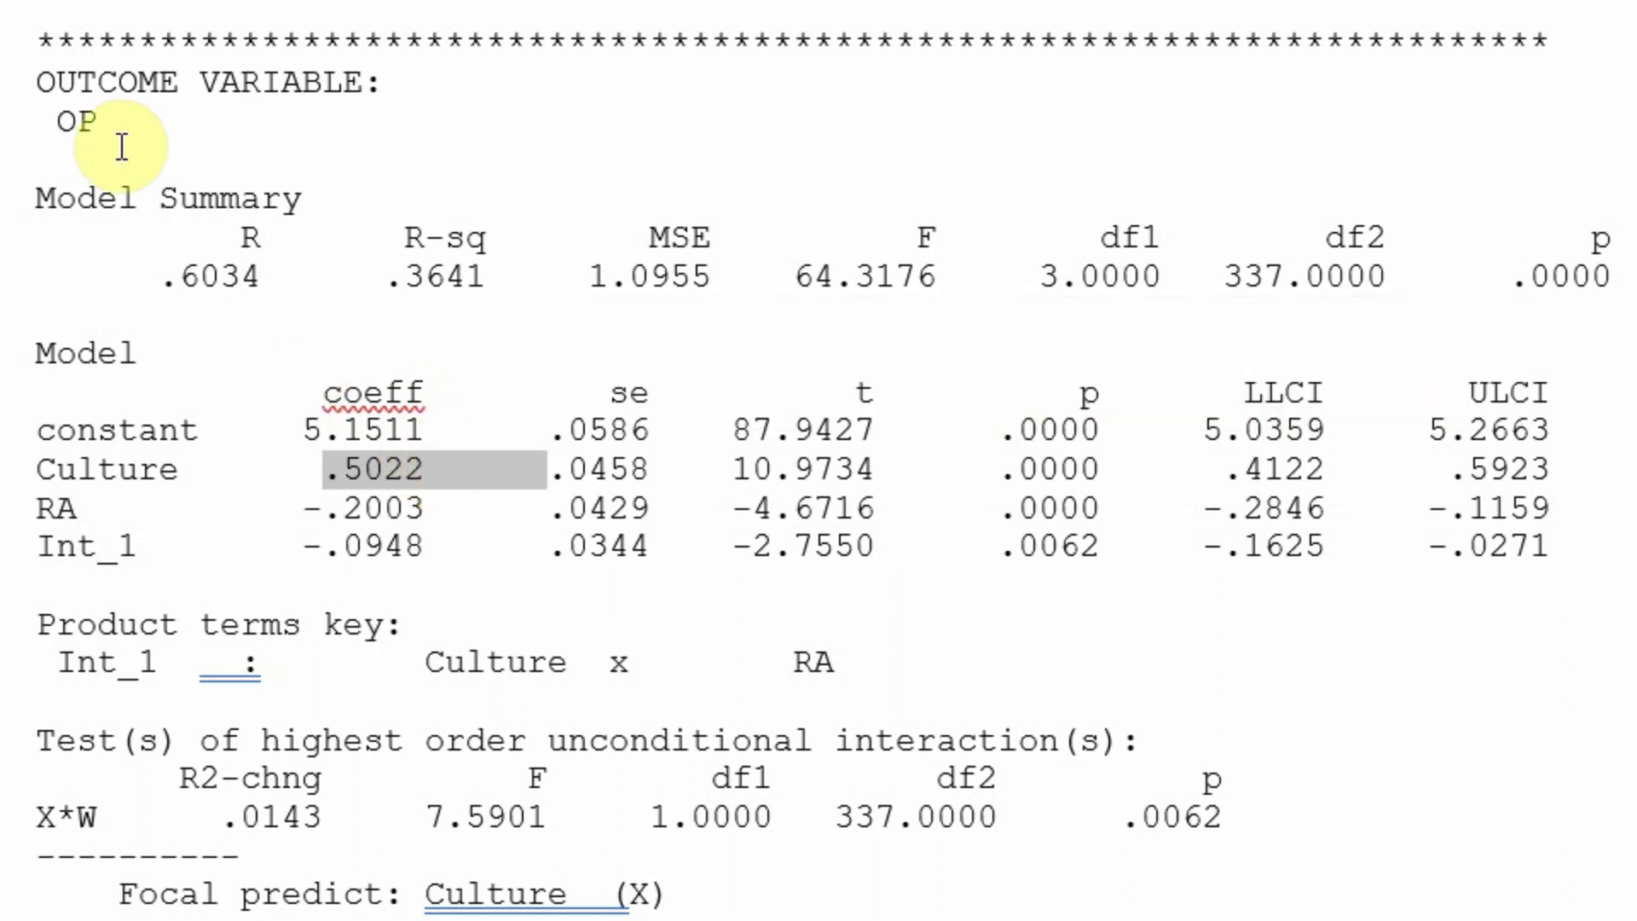
pyautogui.moveTo(64, 117); pyautogui.dragTo(87, 117)
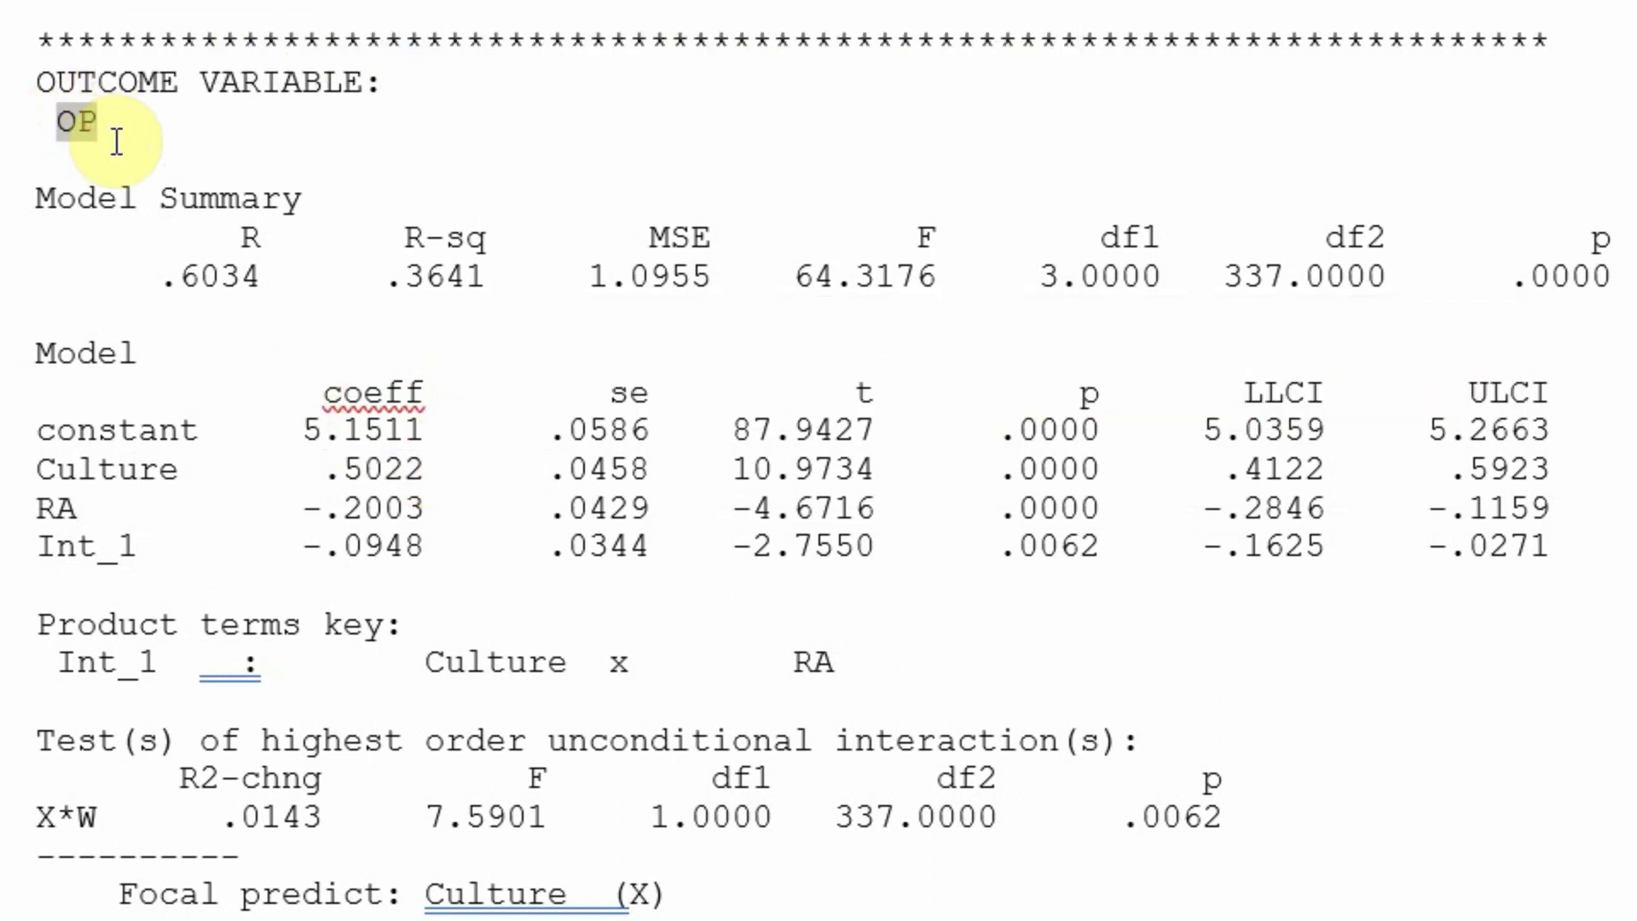
# - Check the Culture x RA product term in the key and recheck the Int_1 coefficient and p value
pyautogui.moveTo(432, 670); pyautogui.dragTo(778, 662)
pyautogui.click(167, 667)
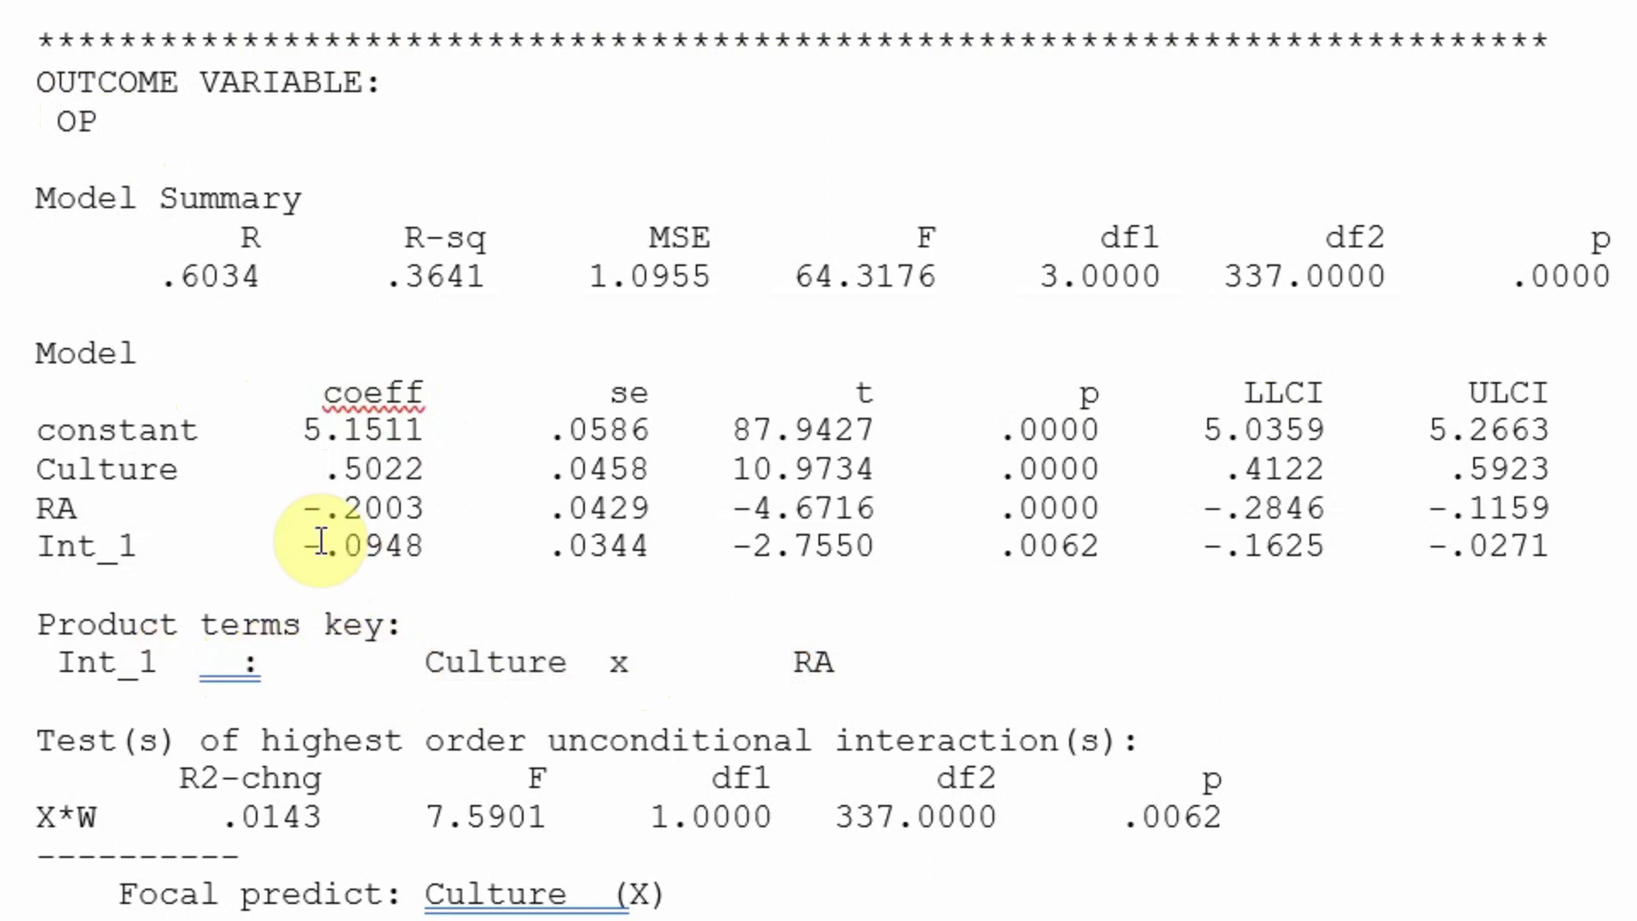
pyautogui.moveTo(307, 538); pyautogui.dragTo(1002, 512)
pyautogui.click(1057, 550)
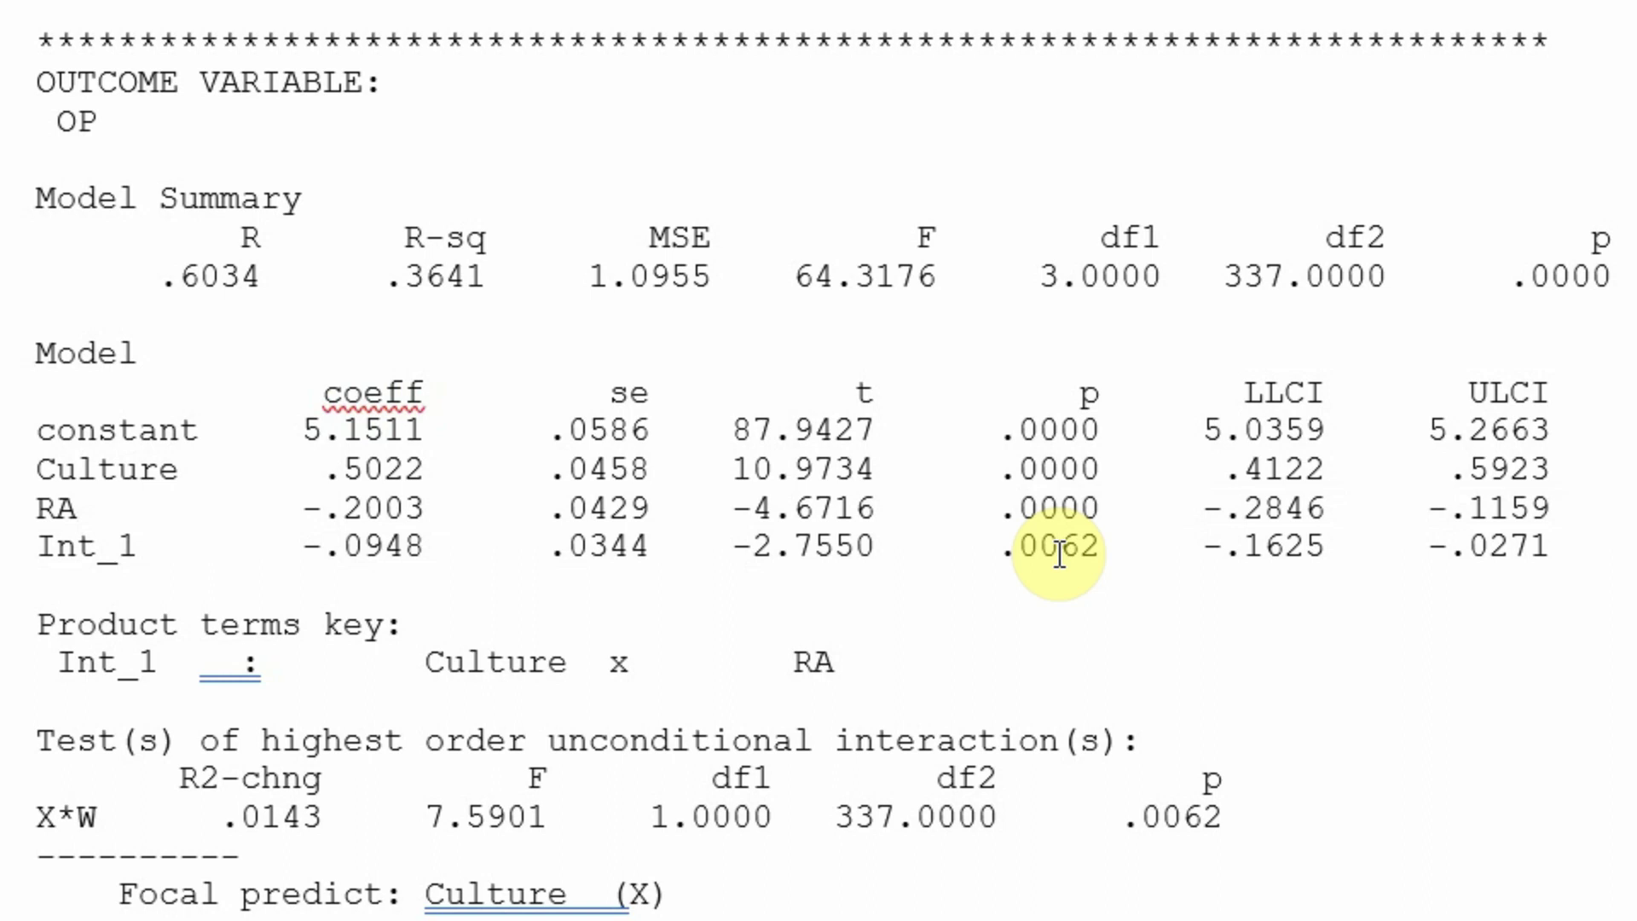
# - Examine the X*W row and its p value in the test of highest order unconditional interactions
pyautogui.scroll(-4, 1059, 554)
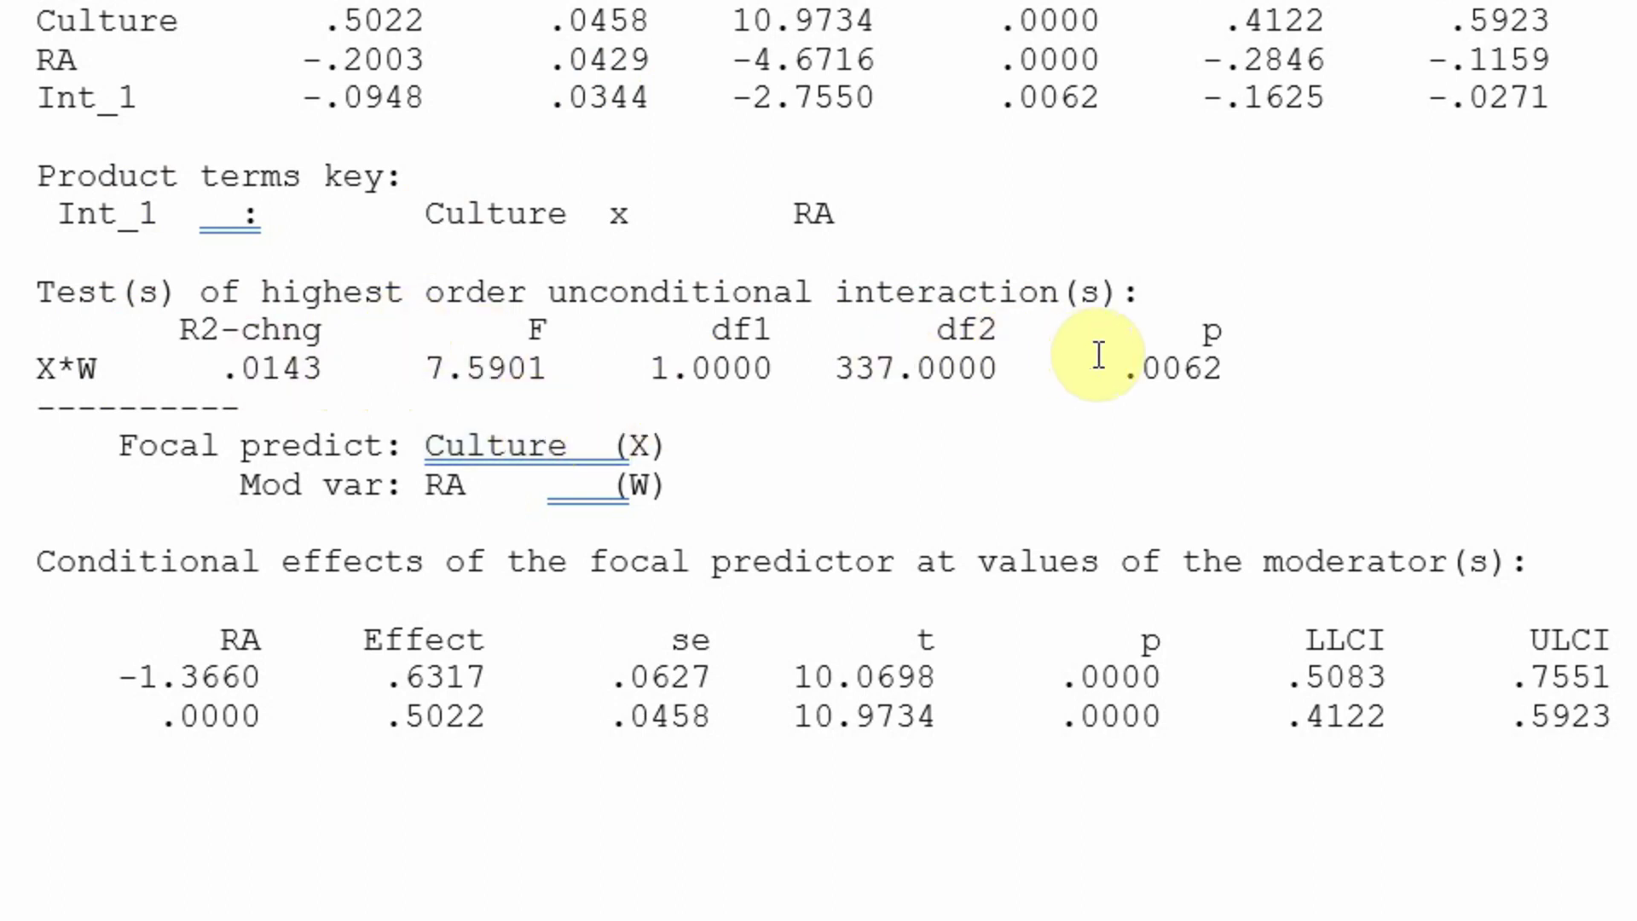
pyautogui.moveTo(1096, 350); pyautogui.dragTo(1204, 366)
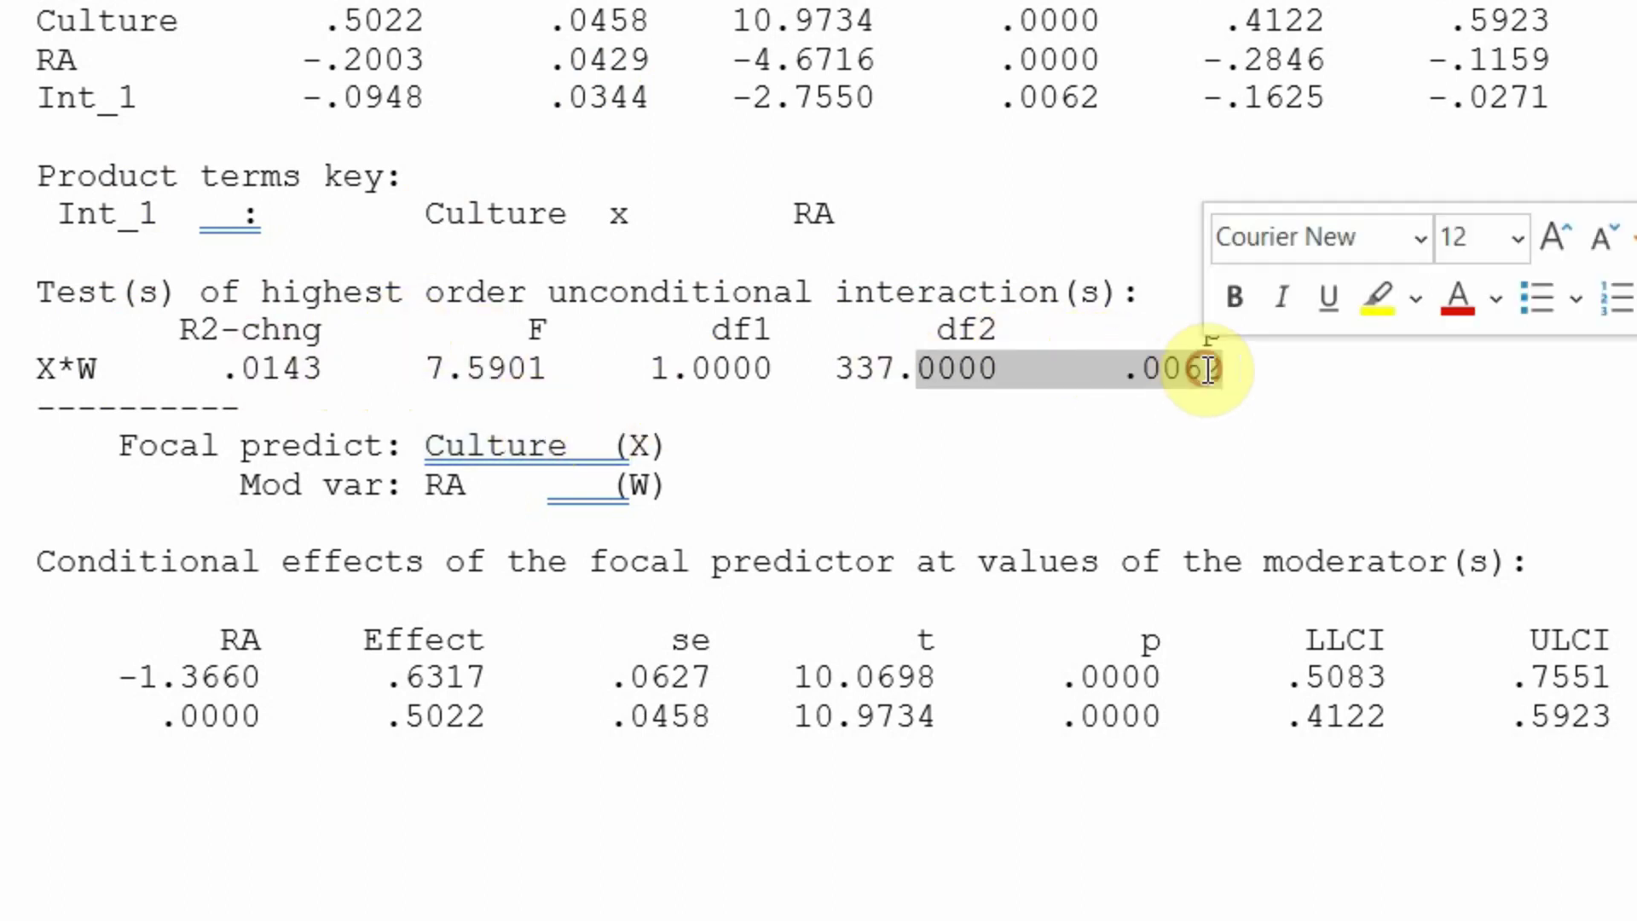
pyautogui.click(836, 368)
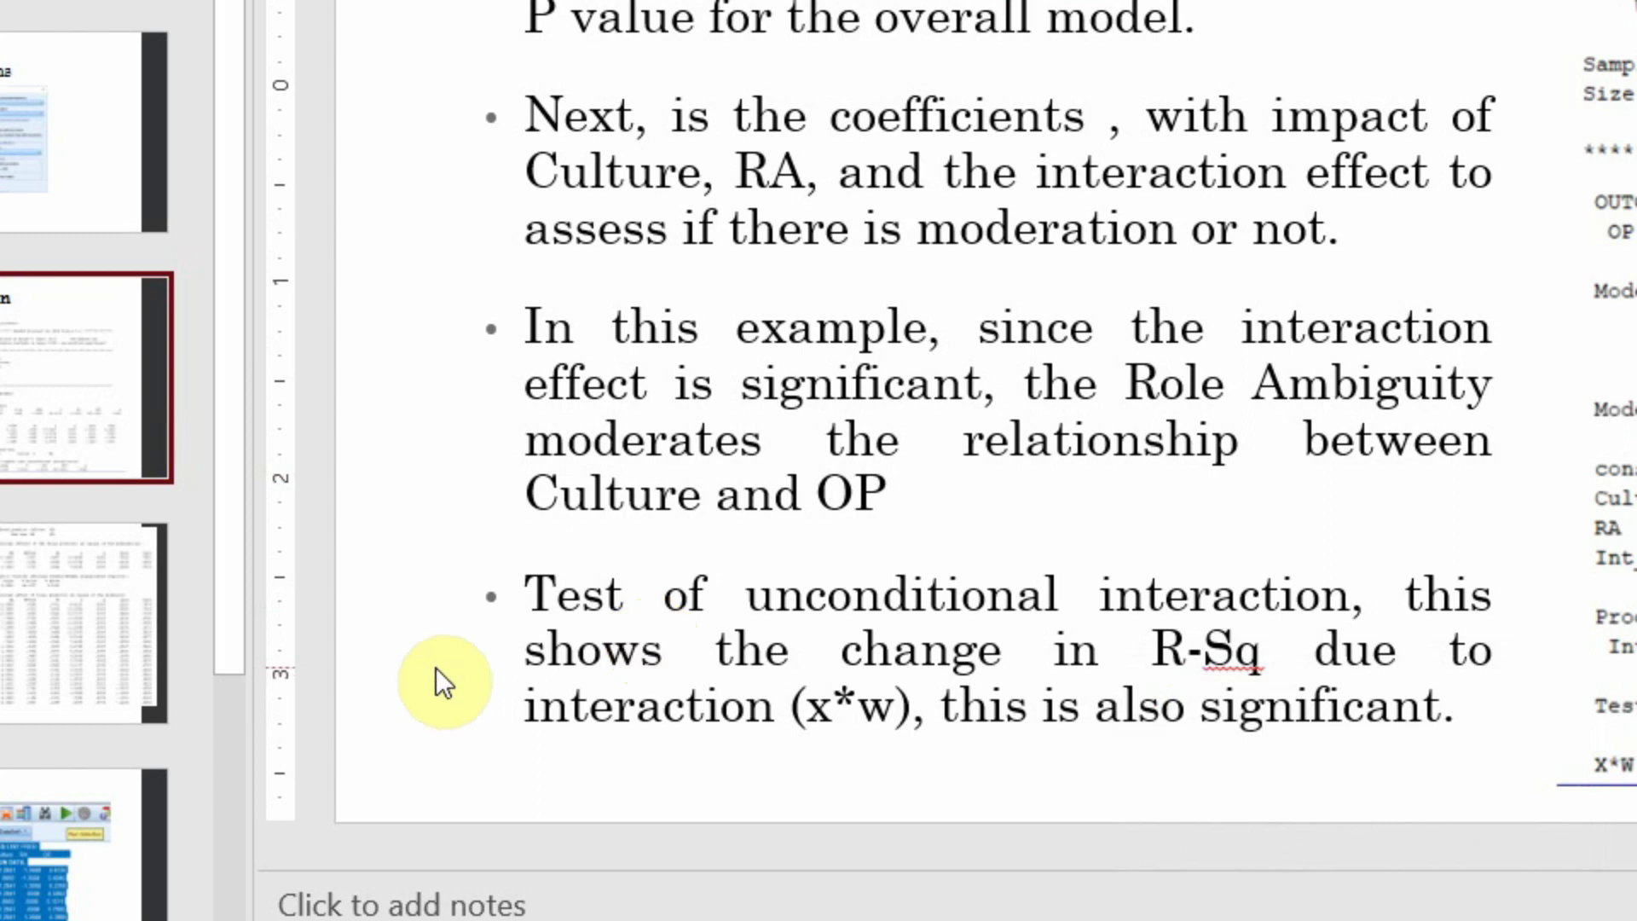
# - In the PowerPoint deck, review the Output Interpretation slide and advance to Johnson-Neyman intervals and simple slopes analysis
pyautogui.scroll(-1, 436, 667)
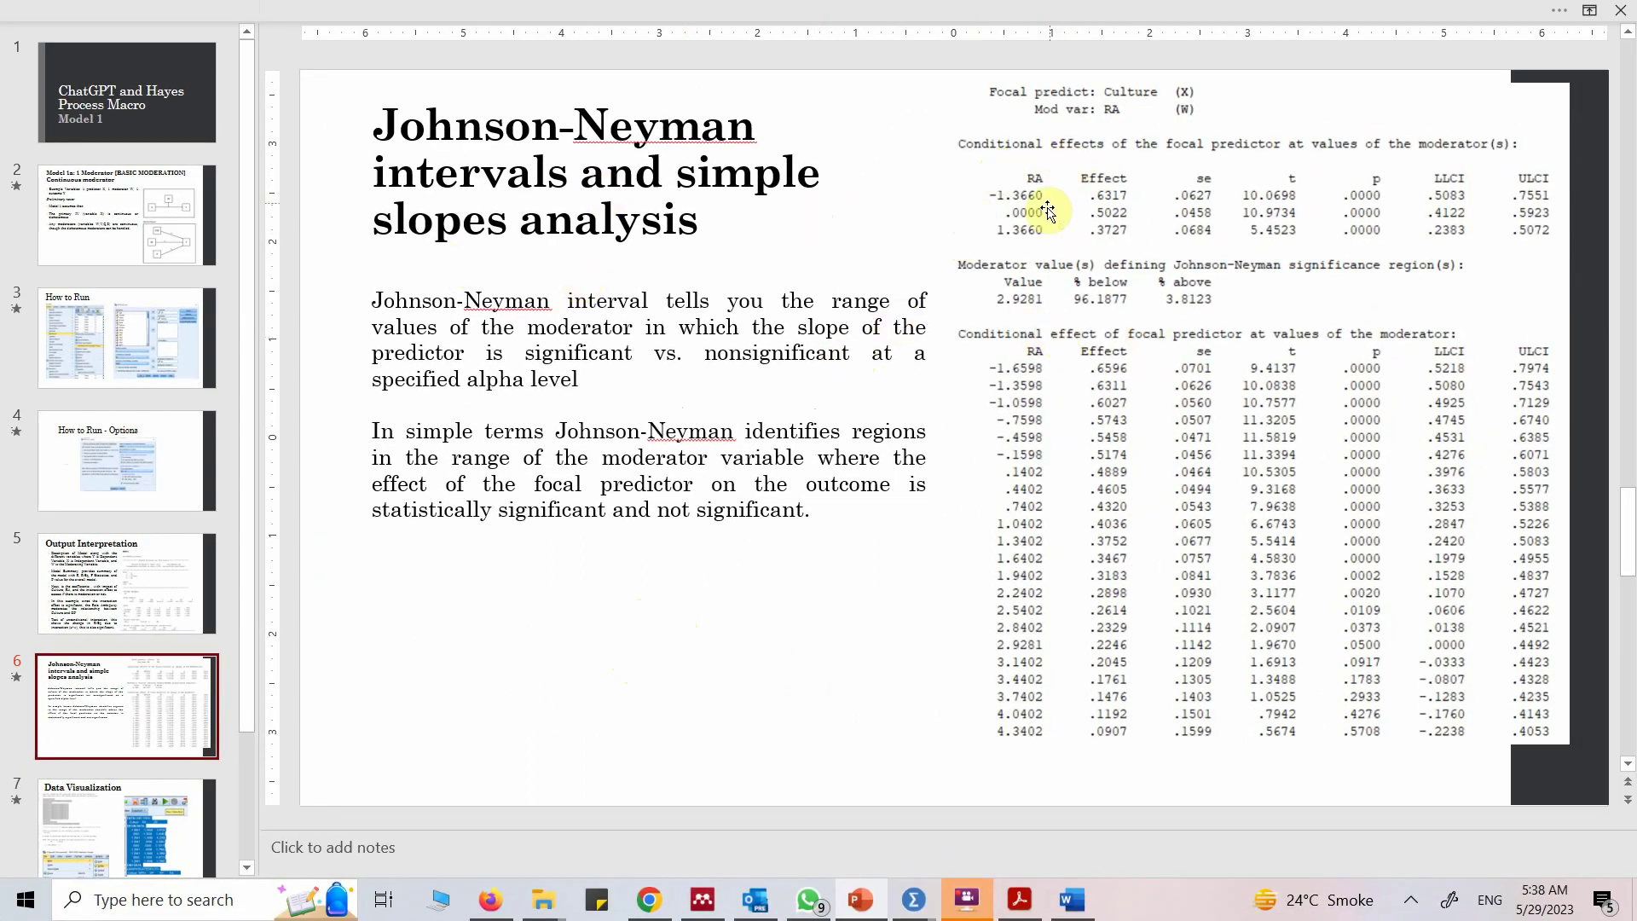
pyautogui.scroll(1, 426, 524)
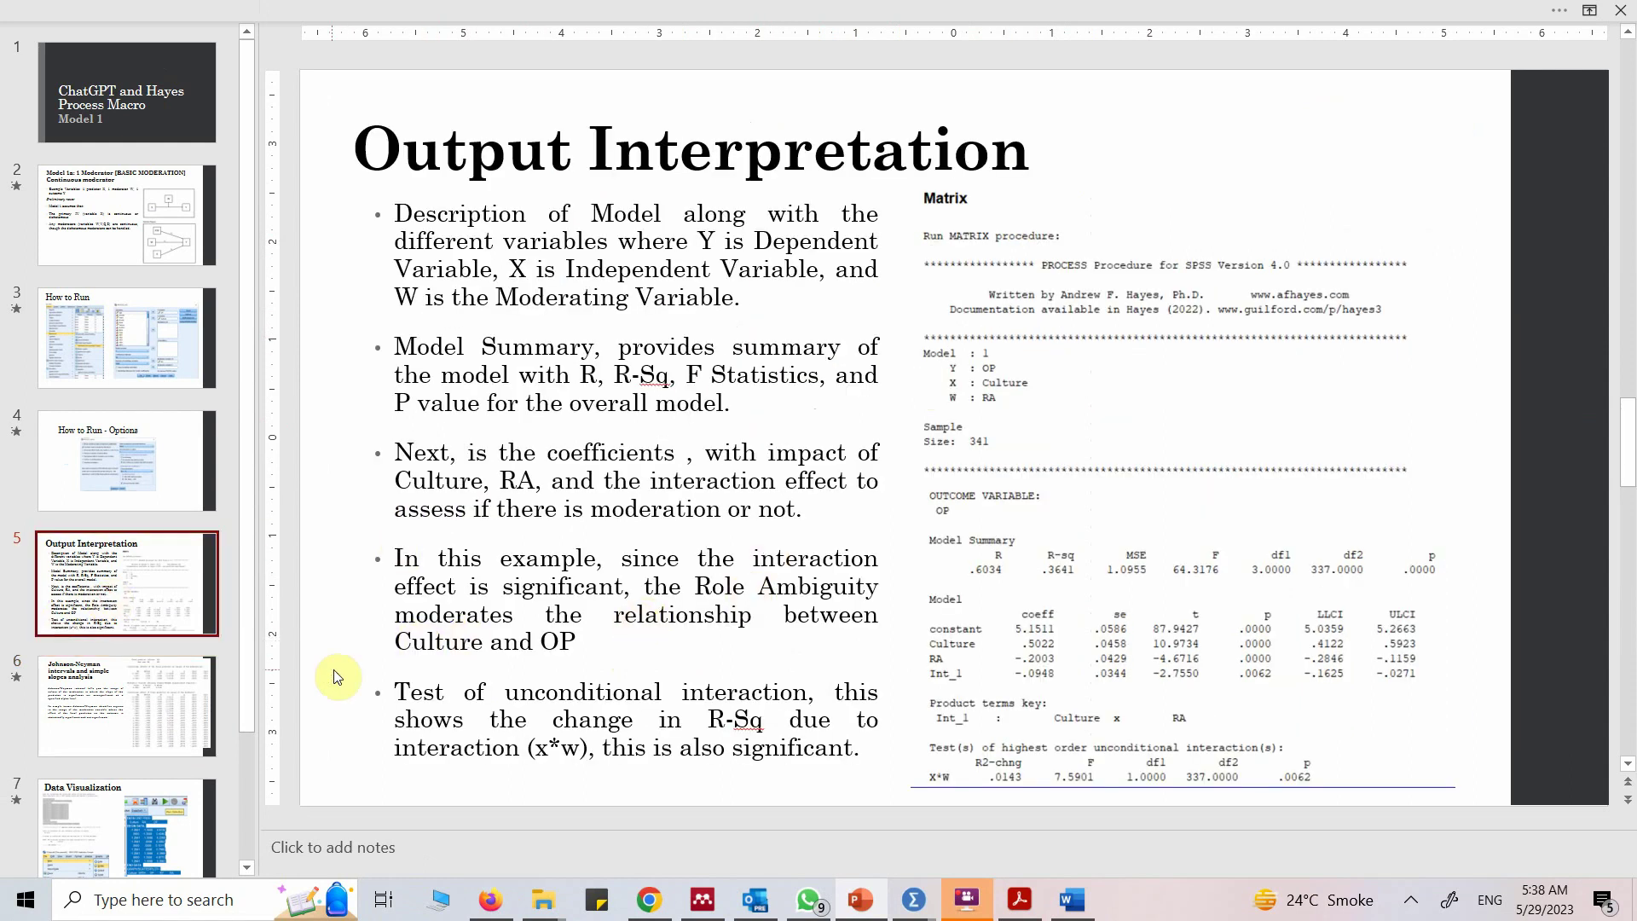
pyautogui.scroll(-1, 338, 677)
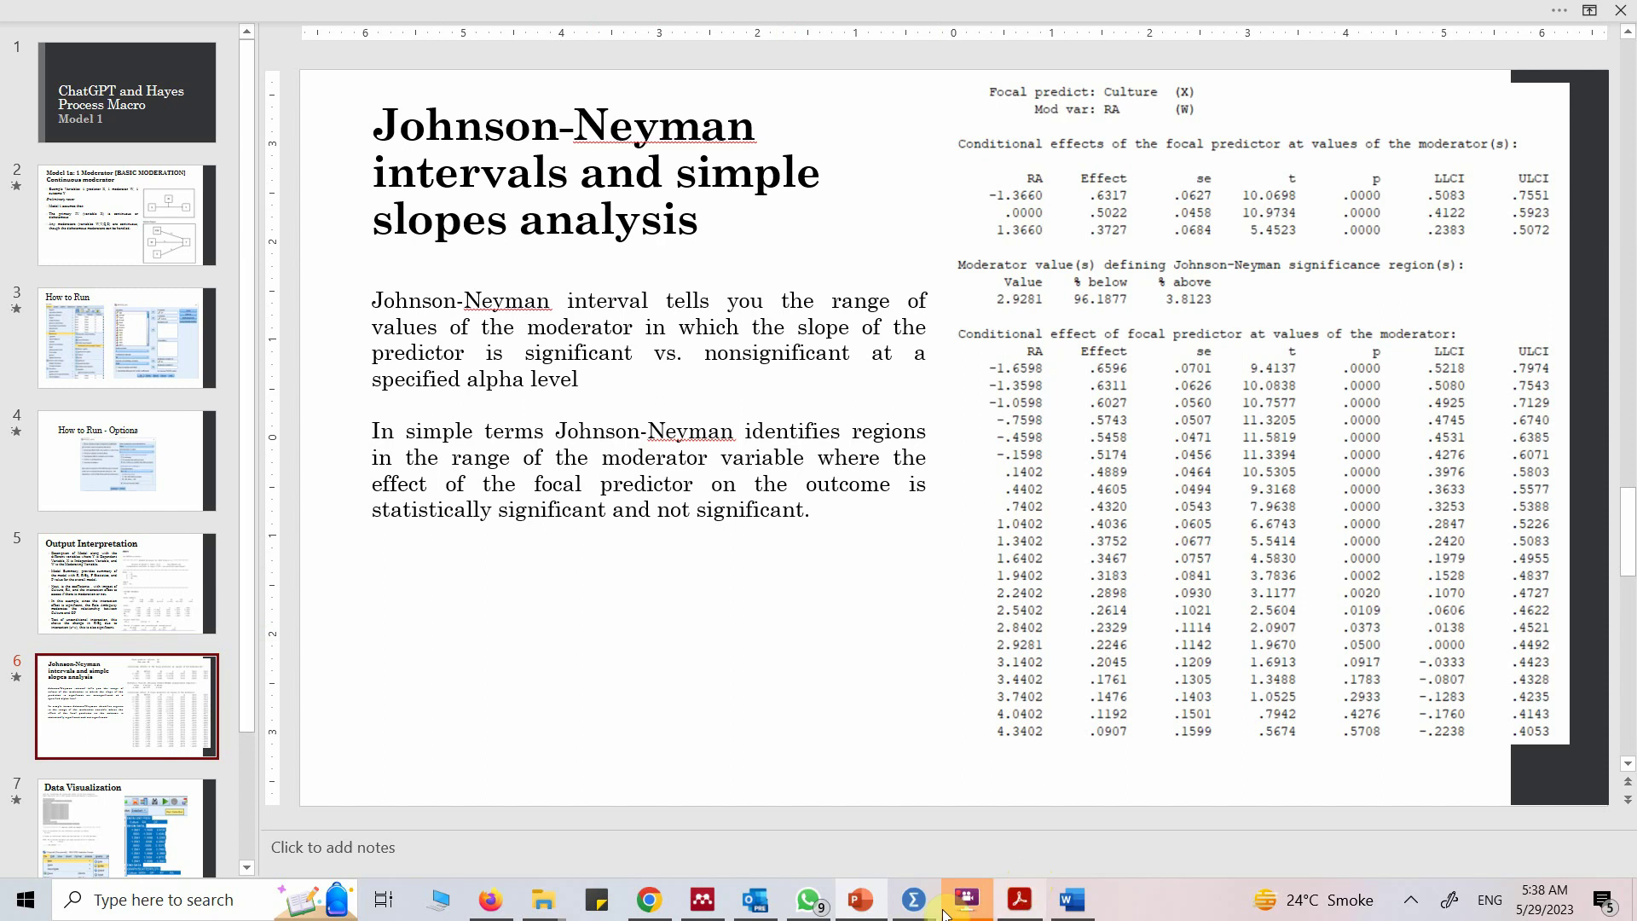
# - Switch to the Word document and insert blank lines before the Focal predict line to move the conditional effects section onto the next page
pyautogui.moveTo(999, 906)
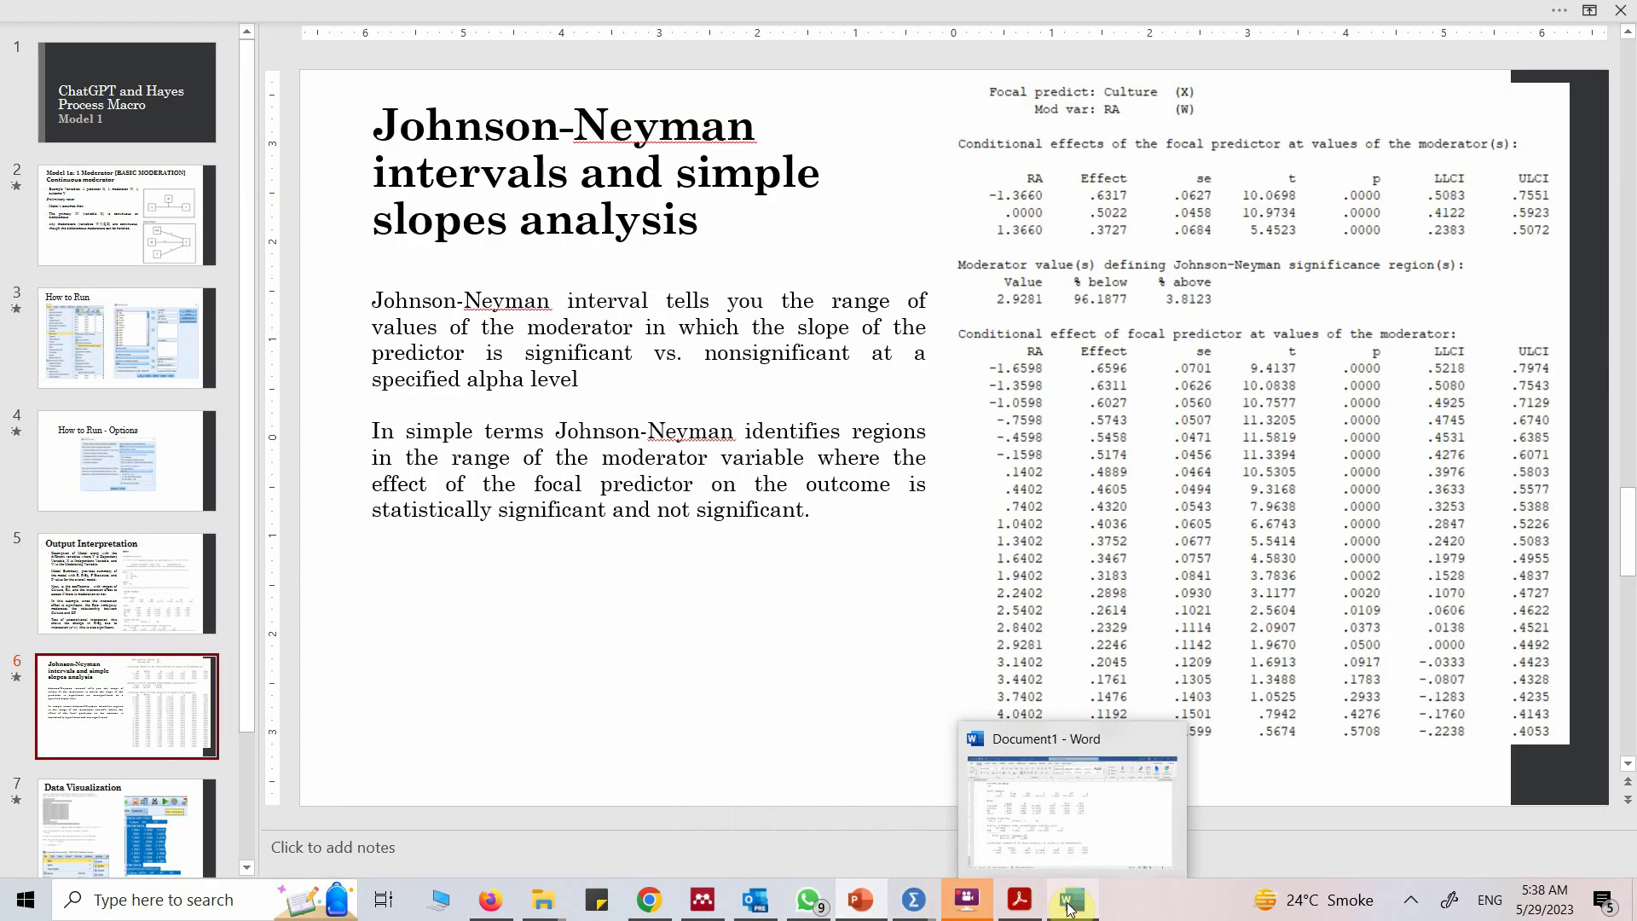
pyautogui.click(1071, 900)
pyautogui.scroll(-2, 245, 669)
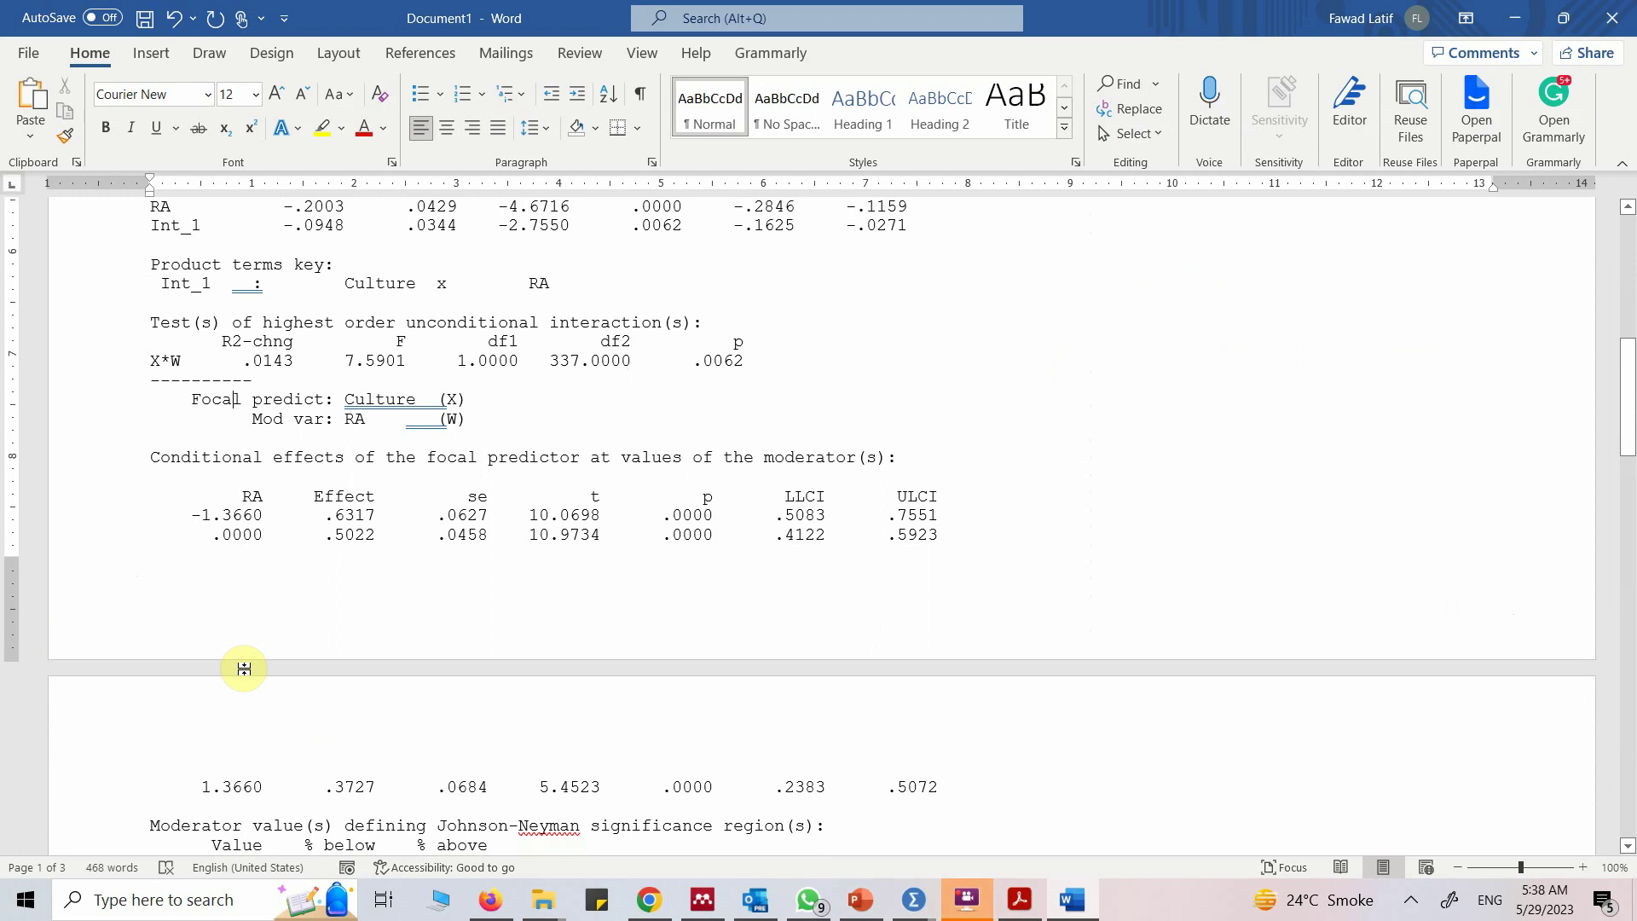
pyautogui.press('Return')
pyautogui.press('Return')
pyautogui.press('Return')
pyautogui.press('Return')
pyautogui.press('Return')
pyautogui.press('Return')
pyautogui.press('Return')
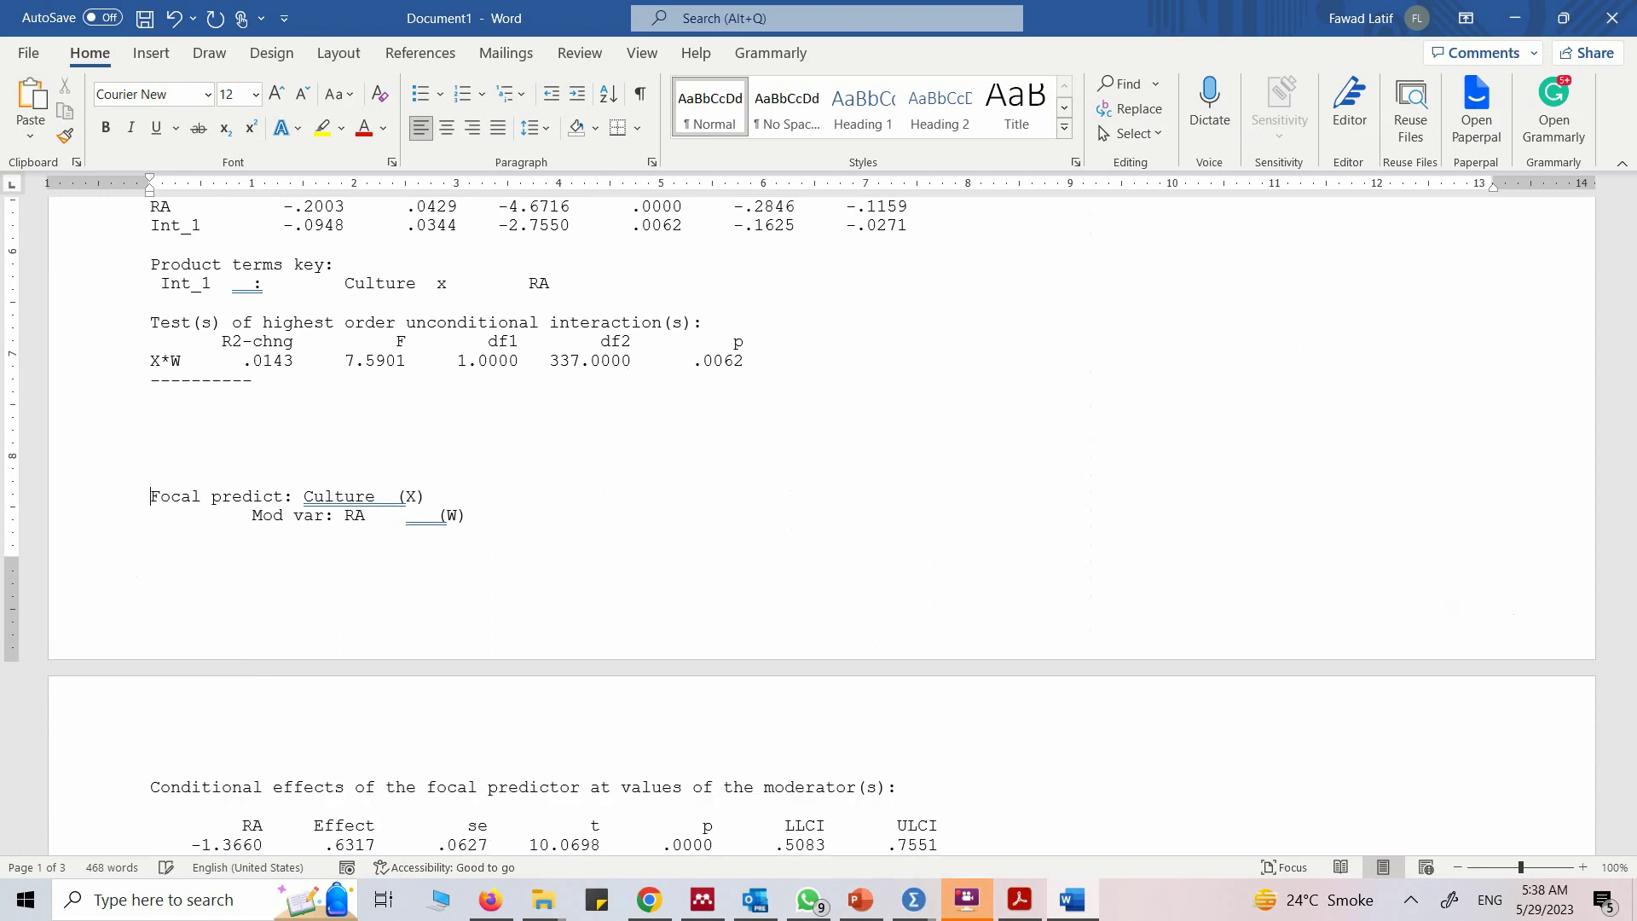
pyautogui.press('Return')
pyautogui.press('Return')
pyautogui.scroll(-5, 818, 426)
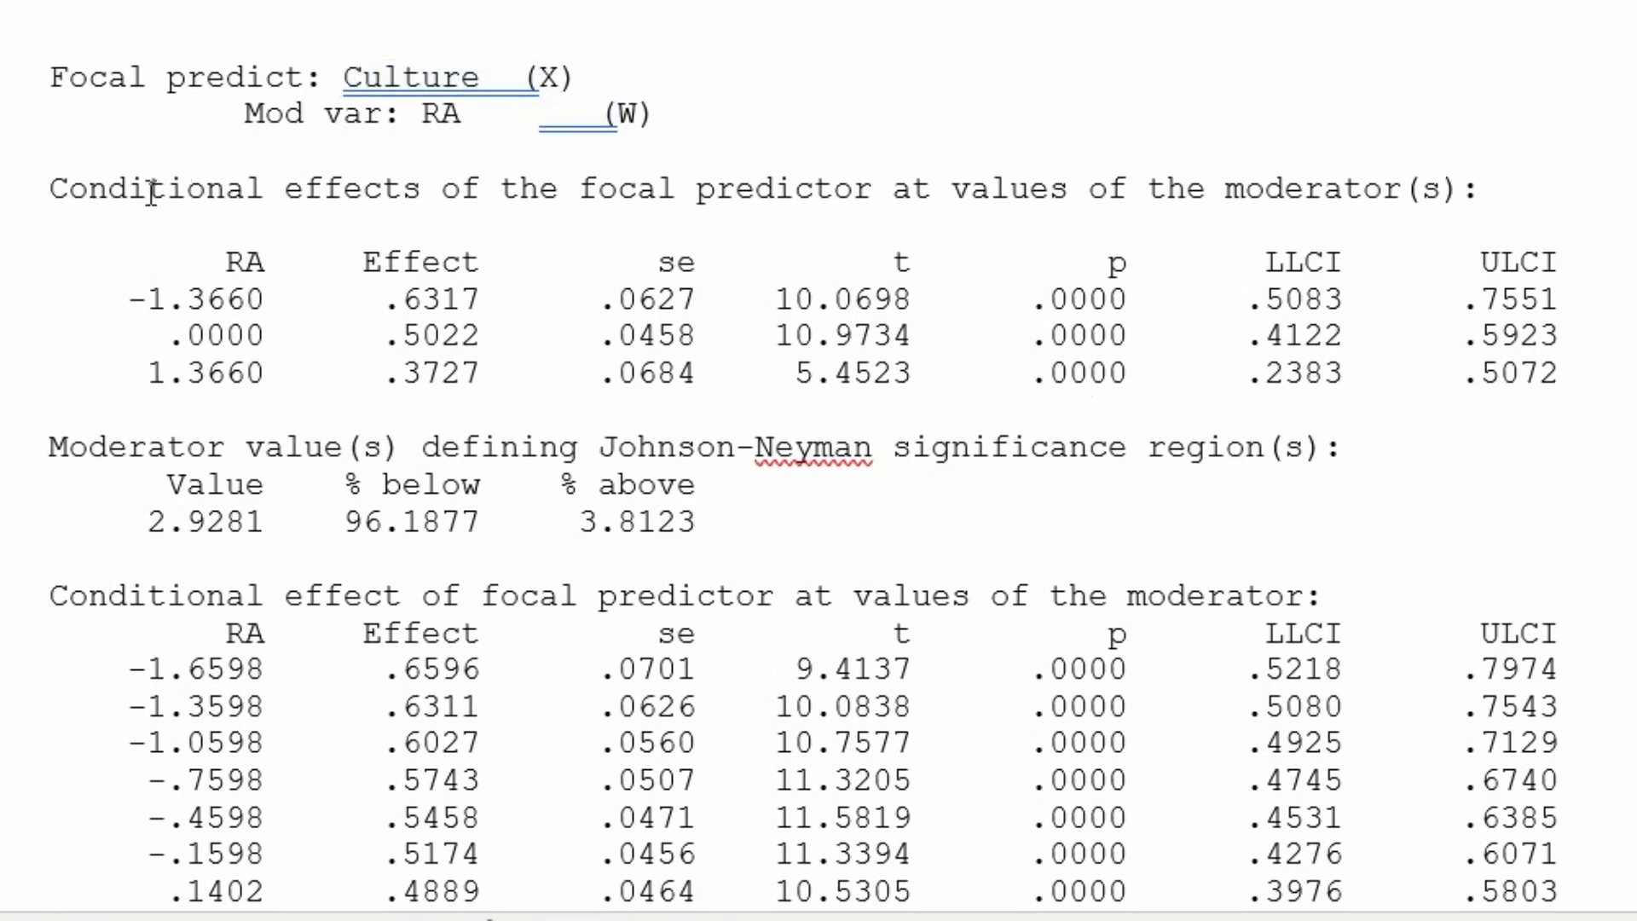
# - Highlight the heading on conditional effects at values of the moderator and examine the lowest RA value in the table
pyautogui.moveTo(150, 192); pyautogui.dragTo(1455, 189)
pyautogui.click(148, 300)
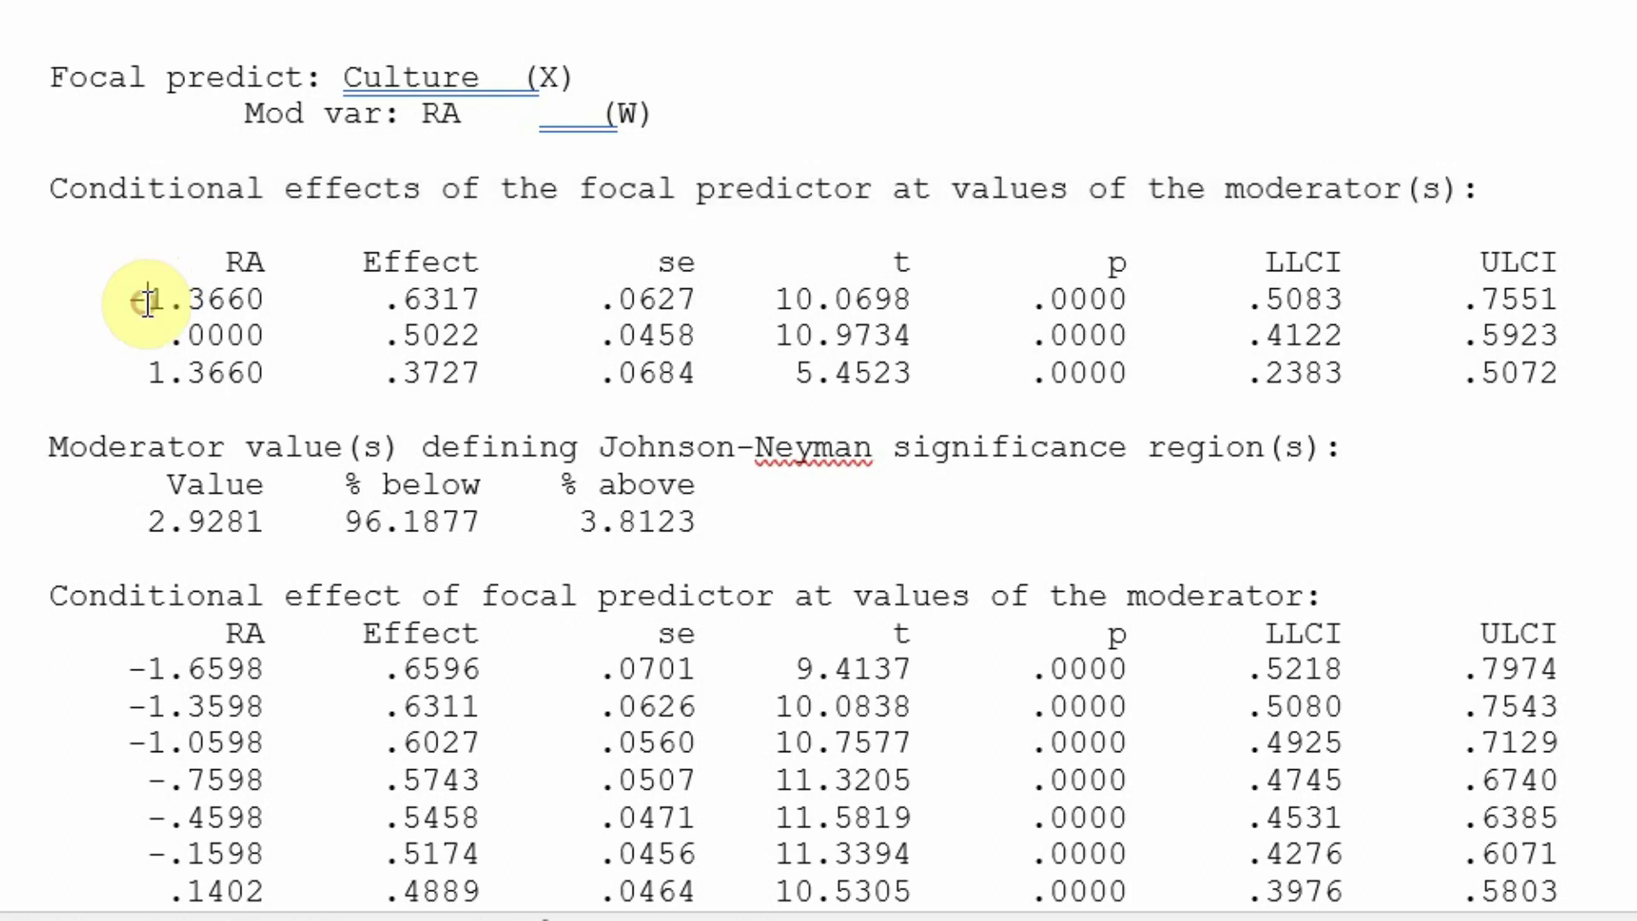
pyautogui.hotkey('shift', 'Right')
pyautogui.hotkey('shift', 'Right')
pyautogui.hotkey('shift', 'Right')
pyautogui.hotkey('shift', 'Right')
pyautogui.hotkey('shift', 'Right')
pyautogui.hotkey('shift', 'Right')
pyautogui.hotkey('shift', 'Right')
pyautogui.hotkey('shift', 'Right')
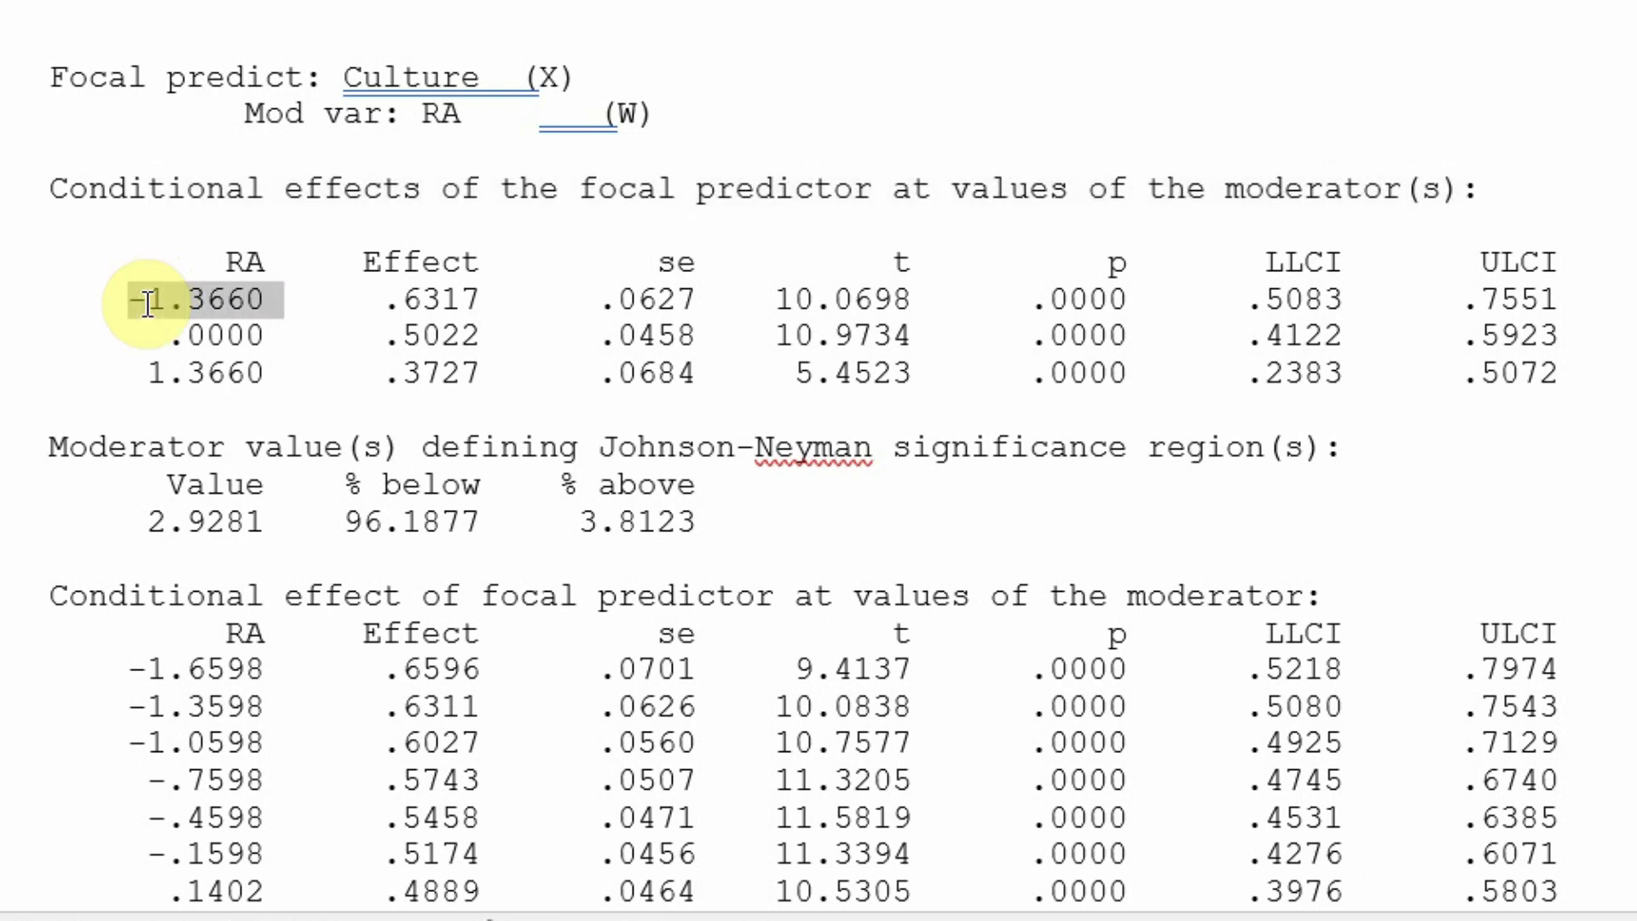
pyautogui.press('Tab')
pyautogui.press('Home')
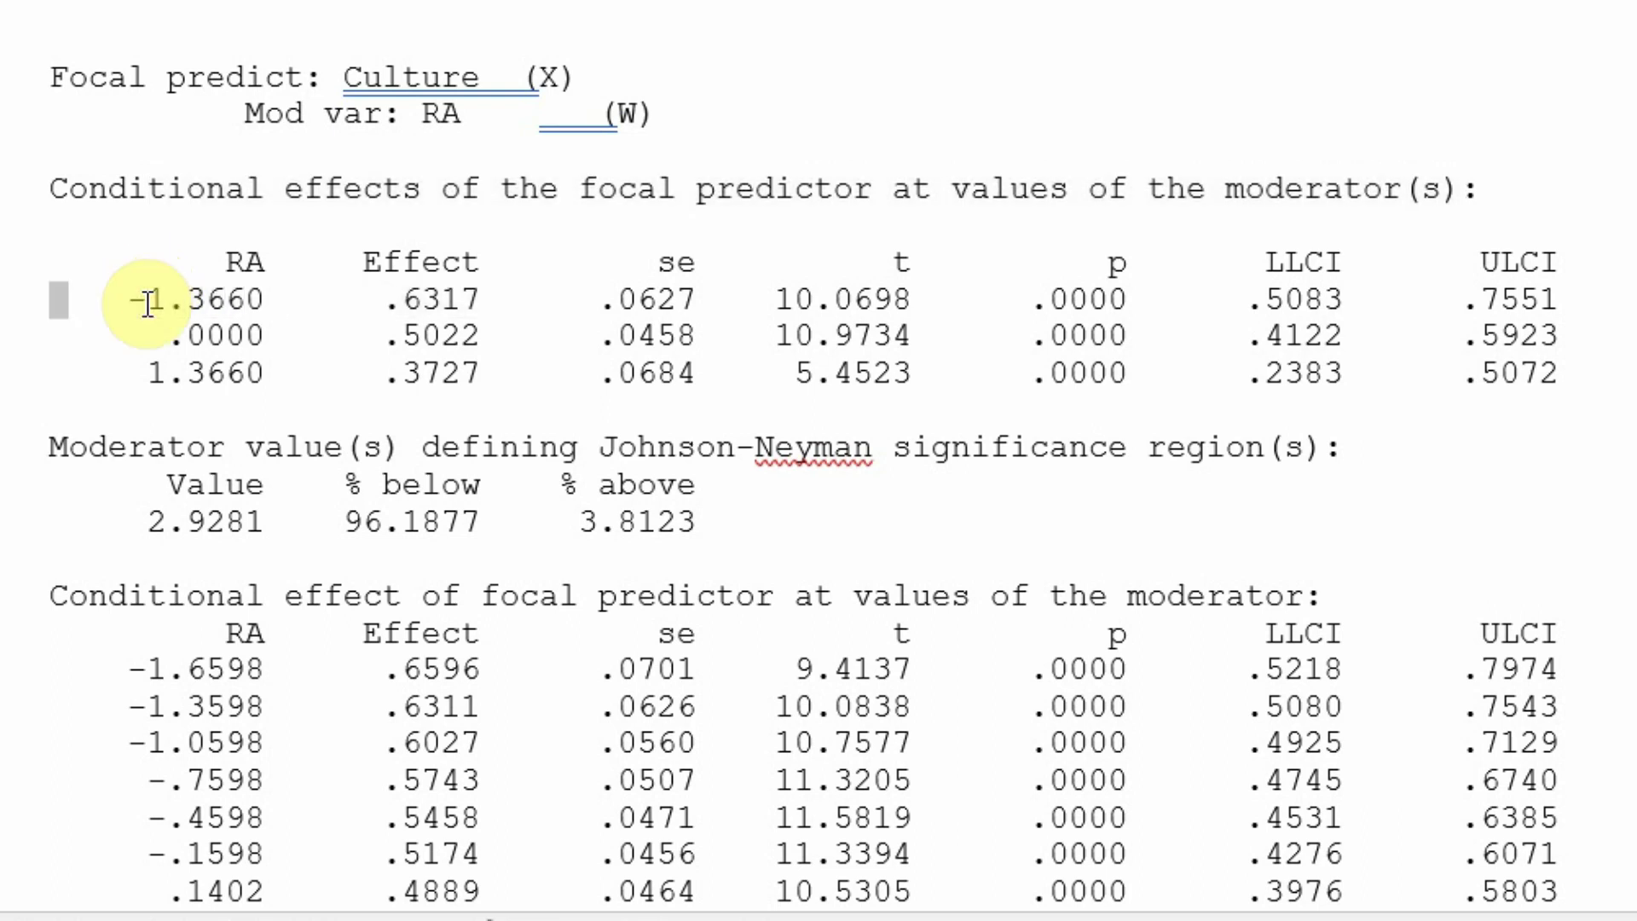
pyautogui.hotkey('shift', 'Right')
pyautogui.hotkey('shift', 'Right')
pyautogui.hotkey('shift', 'Right')
pyautogui.hotkey('shift', 'Right')
pyautogui.hotkey('shift', 'Right')
pyautogui.hotkey('shift', 'Right')
pyautogui.hotkey('shift', 'Right')
pyautogui.hotkey('shift', 'Right')
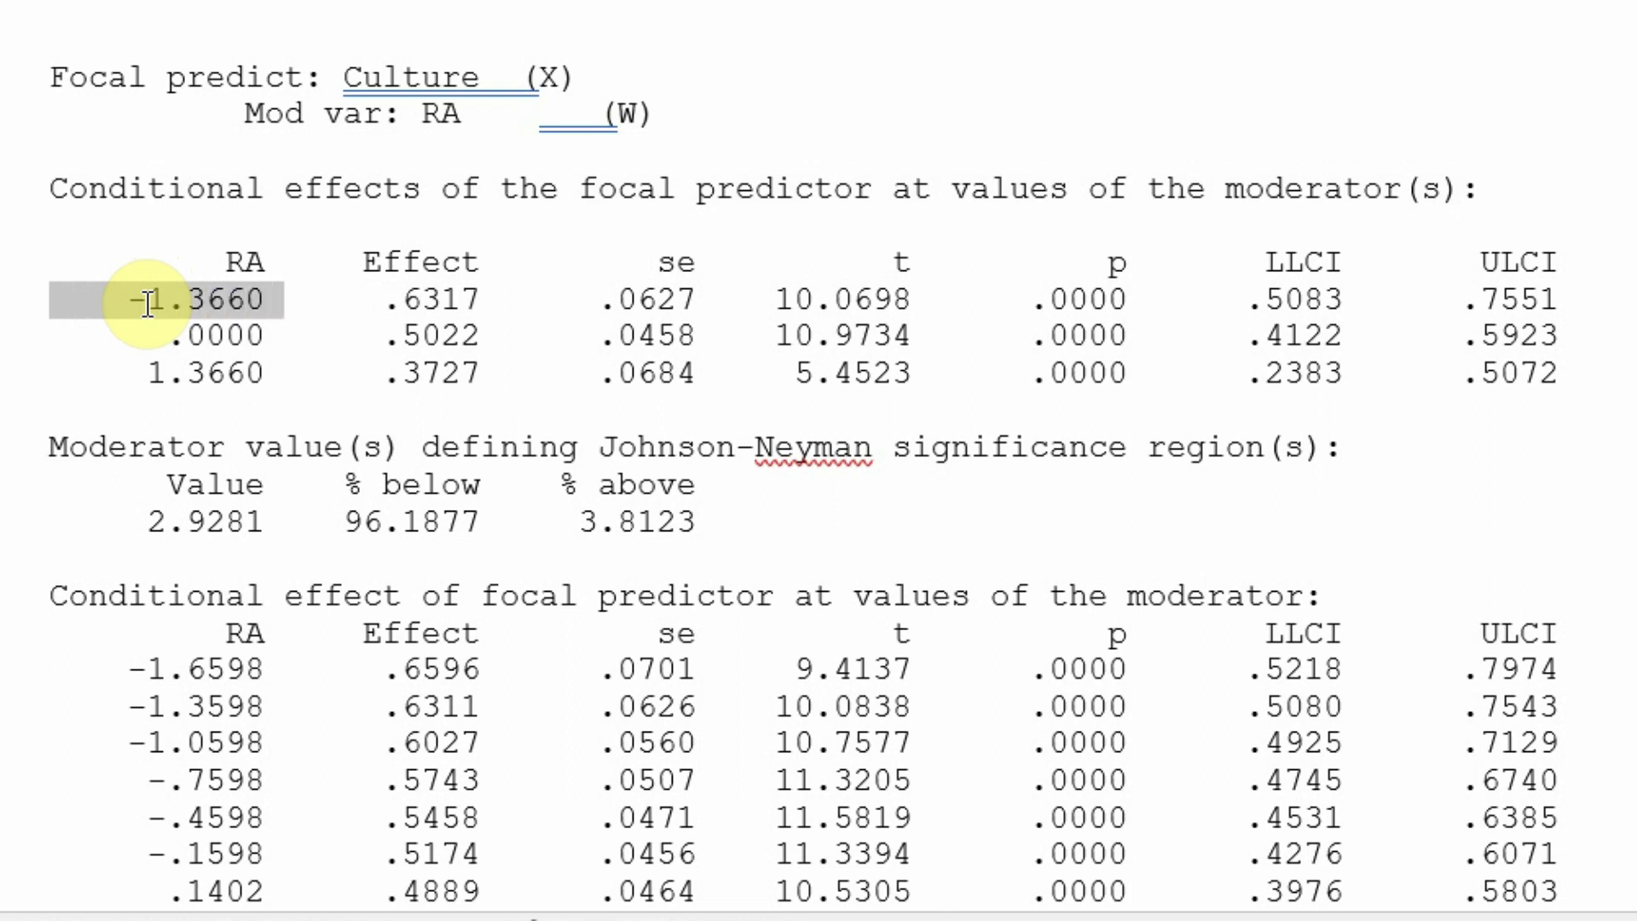
# - Read across the low RA row of the conditional effects table from the effect to its p value
pyautogui.hotkey('shift', 'Right')
pyautogui.hotkey('shift', 'Right')
pyautogui.hotkey('shift', 'Right')
pyautogui.hotkey('shift', 'Right')
pyautogui.hotkey('shift', 'Right')
pyautogui.hotkey('shift', 'Right')
pyautogui.hotkey('shift', 'Right')
pyautogui.hotkey('shift', 'Right')
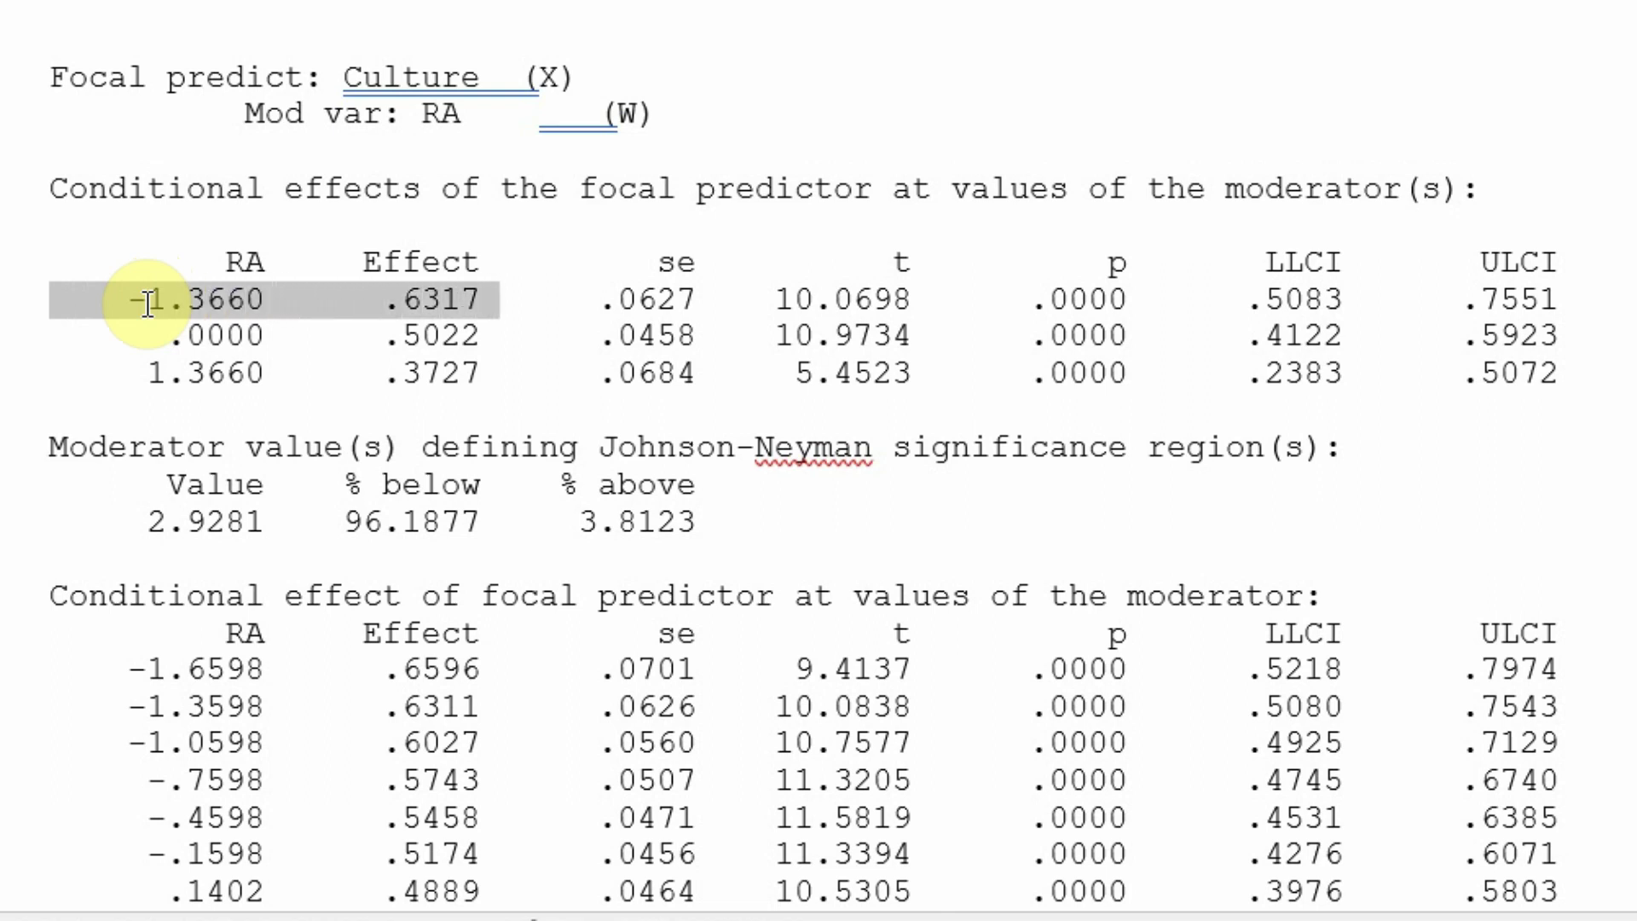
pyautogui.hotkey('shift', 'Right')
pyautogui.hotkey('shift', 'Right')
pyautogui.hotkey('shift', 'Right')
pyautogui.hotkey('shift', 'Right')
pyautogui.hotkey('shift', 'Right')
pyautogui.hotkey('shift', 'Right')
pyautogui.hotkey('shift', 'Right')
pyautogui.hotkey('shift', 'Right')
pyautogui.hotkey('shift', 'Right')
pyautogui.hotkey('shift', 'Right')
pyautogui.hotkey('shift', 'Right')
pyautogui.hotkey('shift', 'Right')
pyautogui.hotkey('shift', 'Right')
pyautogui.hotkey('shift', 'Right')
pyautogui.hotkey('shift', 'Right')
pyautogui.hotkey('shift', 'Right')
pyautogui.hotkey('shift', 'Right')
pyautogui.hotkey('shift', 'Right')
pyautogui.hotkey('shift', 'Right')
pyautogui.hotkey('shift', 'Right')
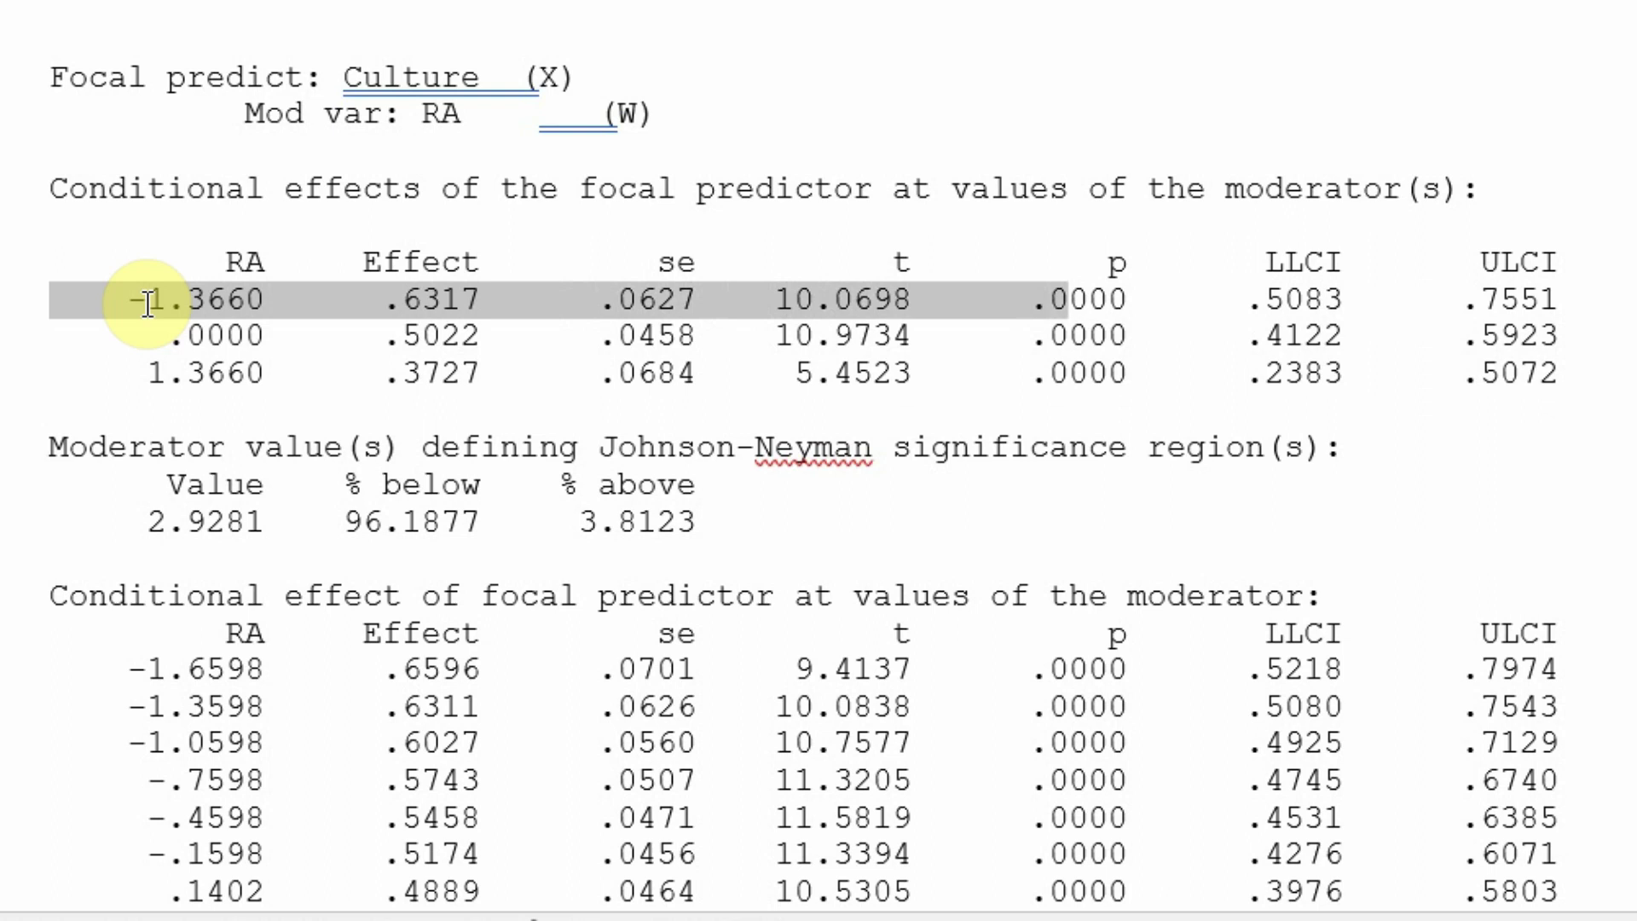
# - Examine the effect of Culture in the mean RA row of the conditional effects table
pyautogui.click(149, 338)
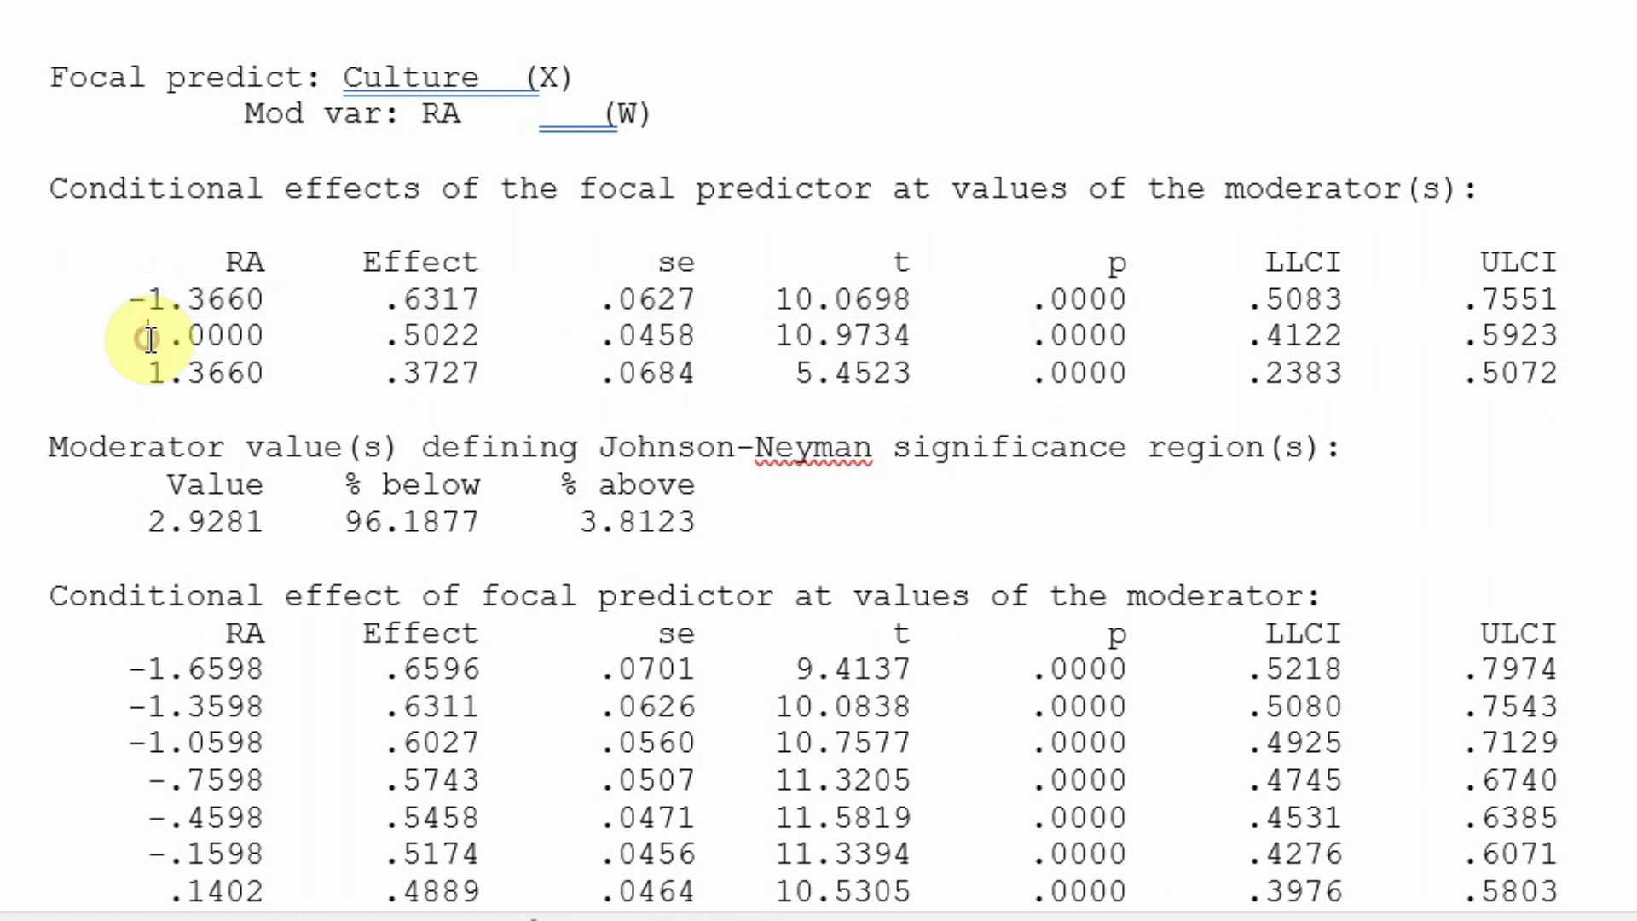
pyautogui.hotkey('shift', 'Right')
pyautogui.hotkey('shift', 'Right')
pyautogui.hotkey('shift', 'Right')
pyautogui.hotkey('shift', 'Right')
pyautogui.hotkey('shift', 'Right')
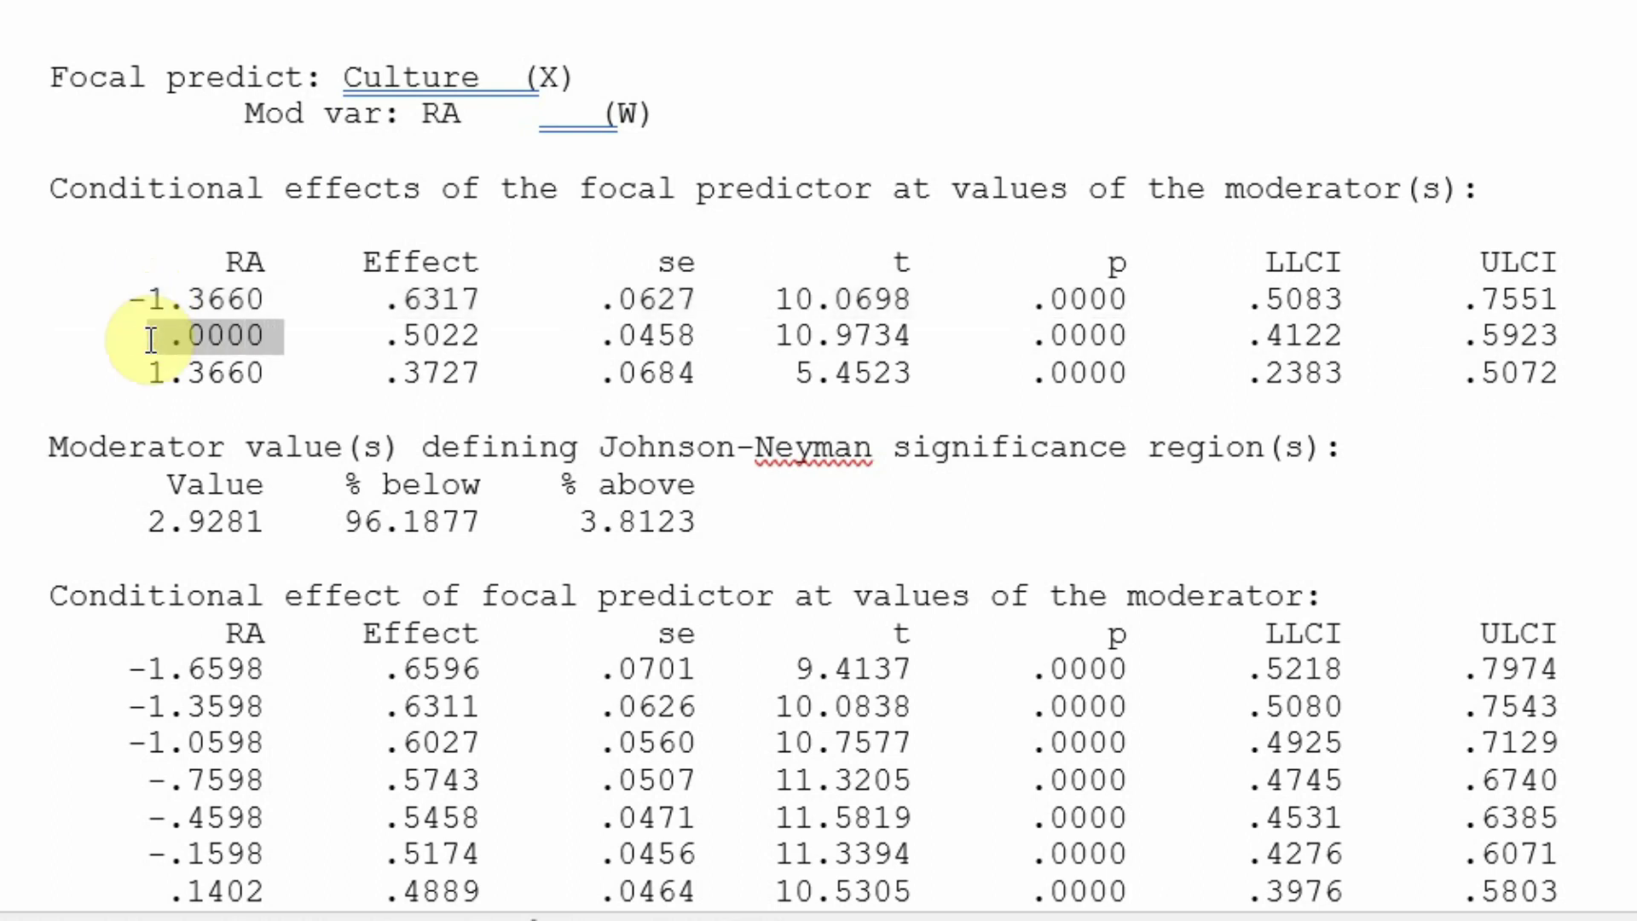
pyautogui.hotkey('shift', 'Right')
pyautogui.hotkey('shift', 'Right')
pyautogui.hotkey('shift', 'Right')
pyautogui.hotkey('shift', 'Right')
pyautogui.hotkey('shift', 'Right')
pyautogui.hotkey('shift', 'Right')
pyautogui.hotkey('shift', 'Right')
pyautogui.hotkey('shift', 'Right')
pyautogui.hotkey('shift', 'Right')
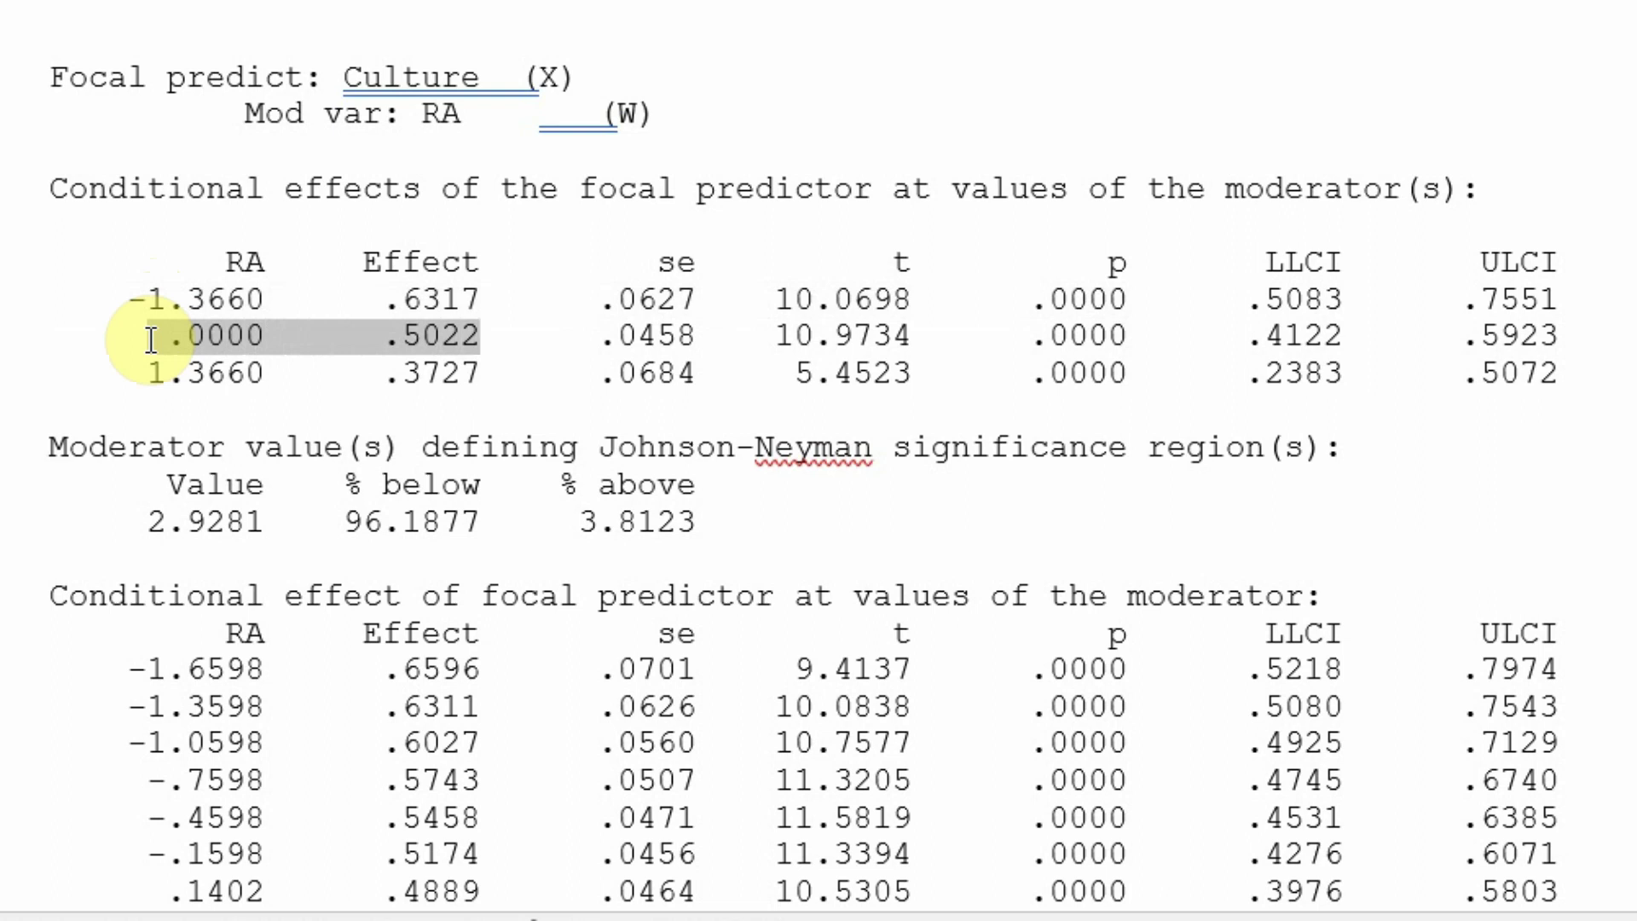
# - Examine the effect of Culture in the high RA row of the conditional effects table
pyautogui.click(149, 382)
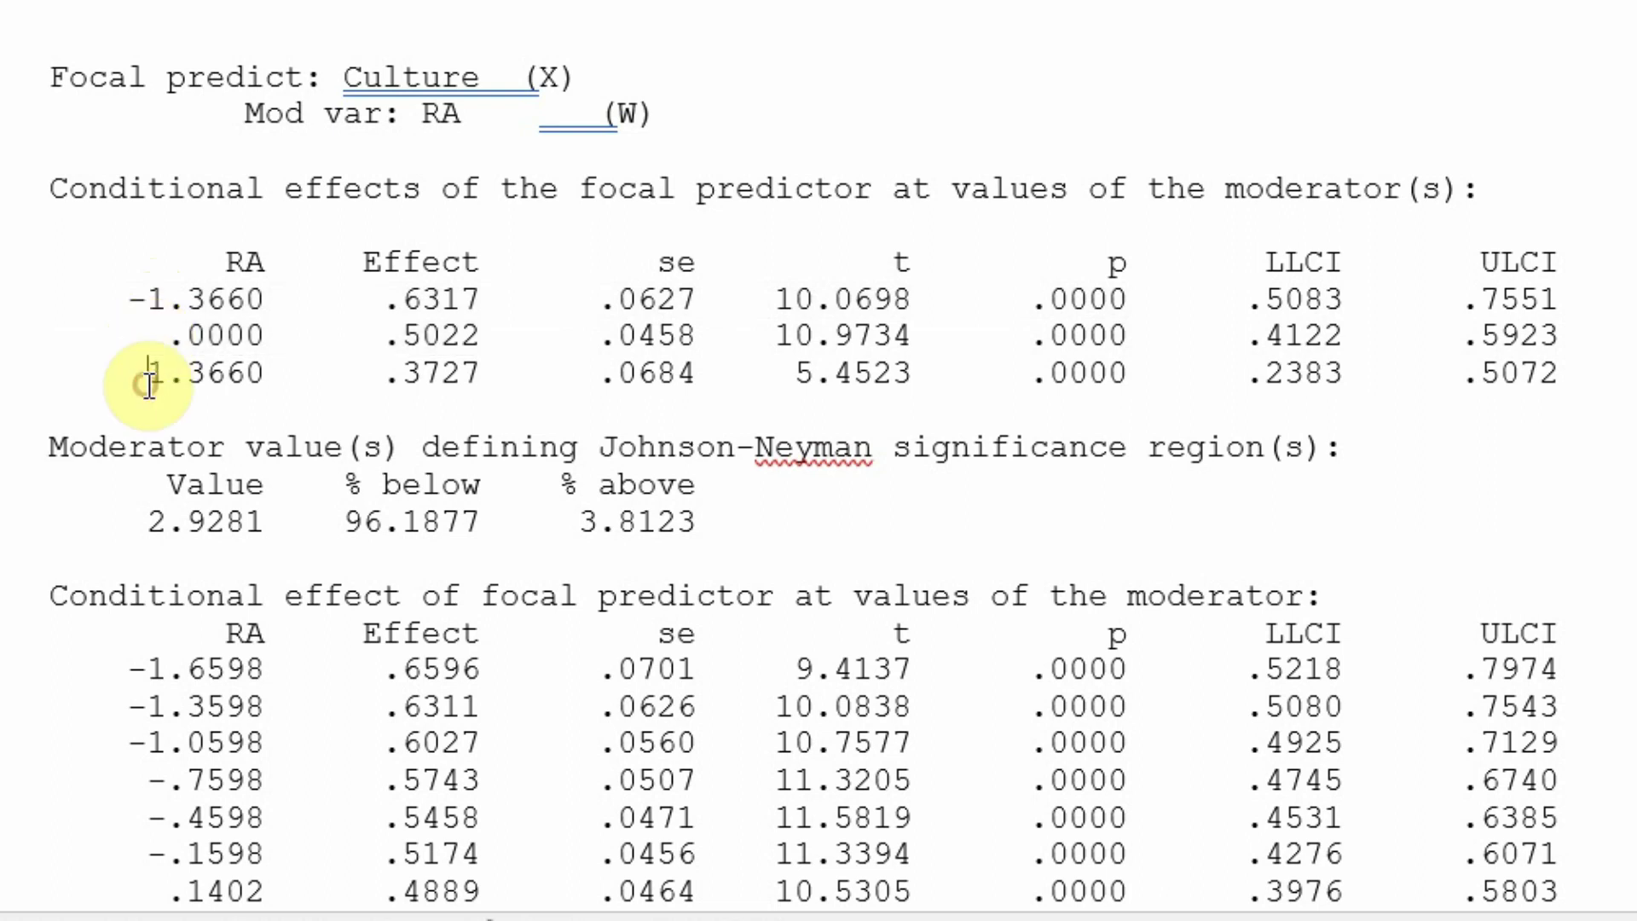
pyautogui.hotkey('shift', 'Right')
pyautogui.hotkey('shift', 'Right')
pyautogui.hotkey('shift', 'Right')
pyautogui.hotkey('shift', 'Right')
pyautogui.hotkey('shift', 'Right')
pyautogui.hotkey('shift', 'Right')
pyautogui.hotkey('shift', 'Right')
pyautogui.hotkey('shift', 'Right')
pyautogui.hotkey('shift', 'Right')
pyautogui.hotkey('shift', 'Right')
pyautogui.hotkey('shift', 'Right')
pyautogui.hotkey('shift', 'Right')
pyautogui.hotkey('shift', 'Right')
pyautogui.hotkey('shift', 'Right')
pyautogui.hotkey('shift', 'Right')
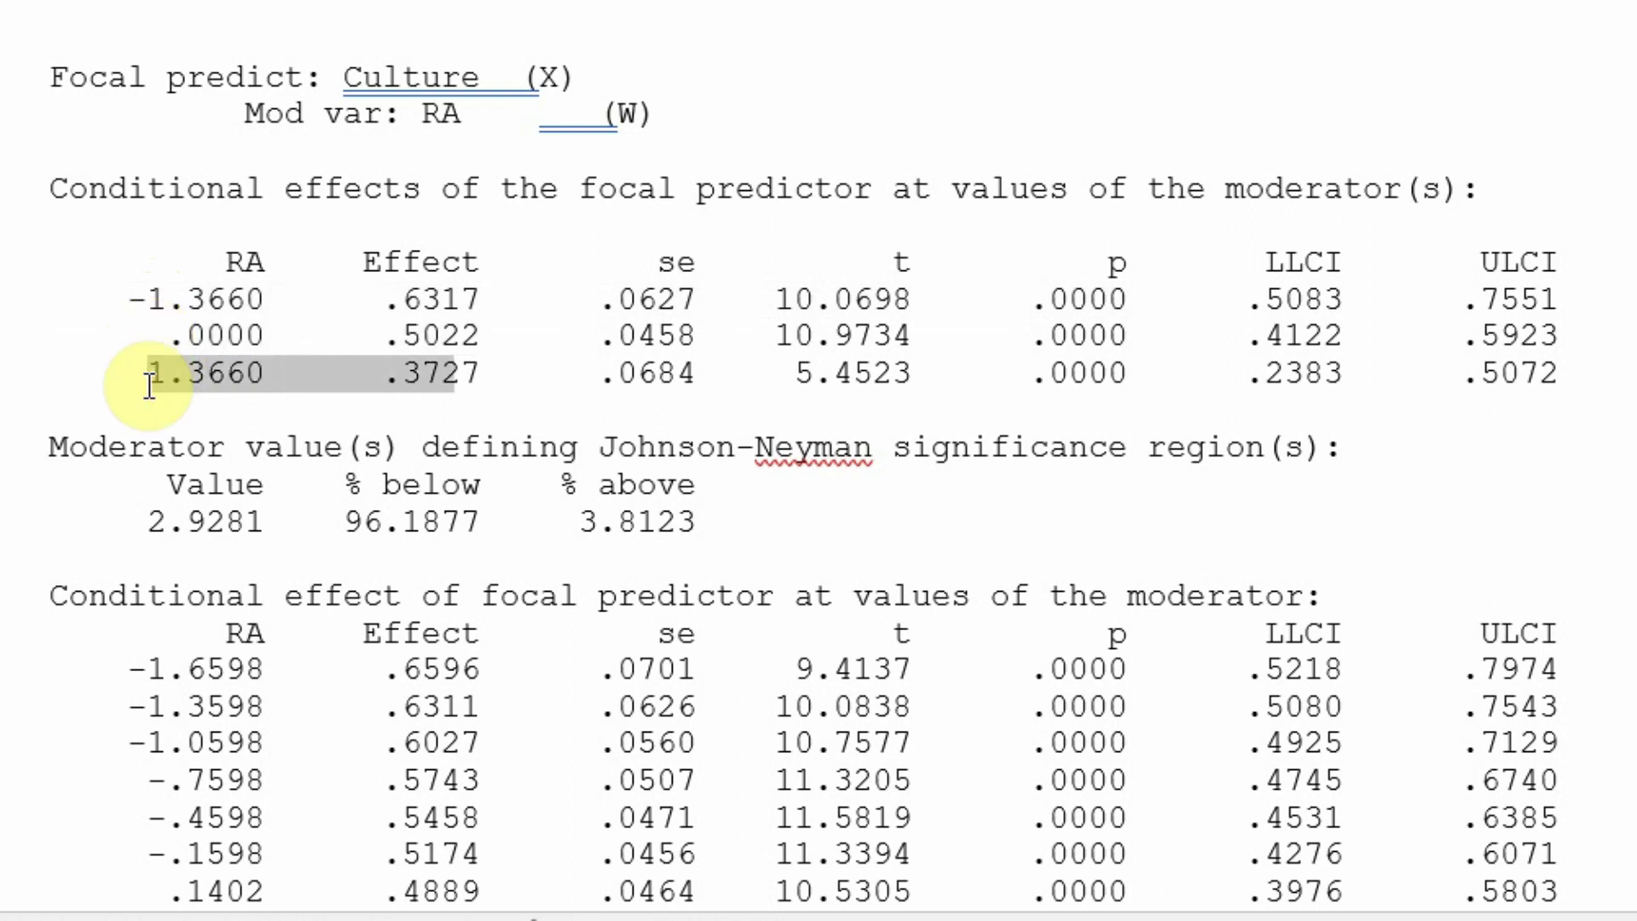
# - Compare the effects and p values across the low, mean and high RA rows
pyautogui.click(387, 298)
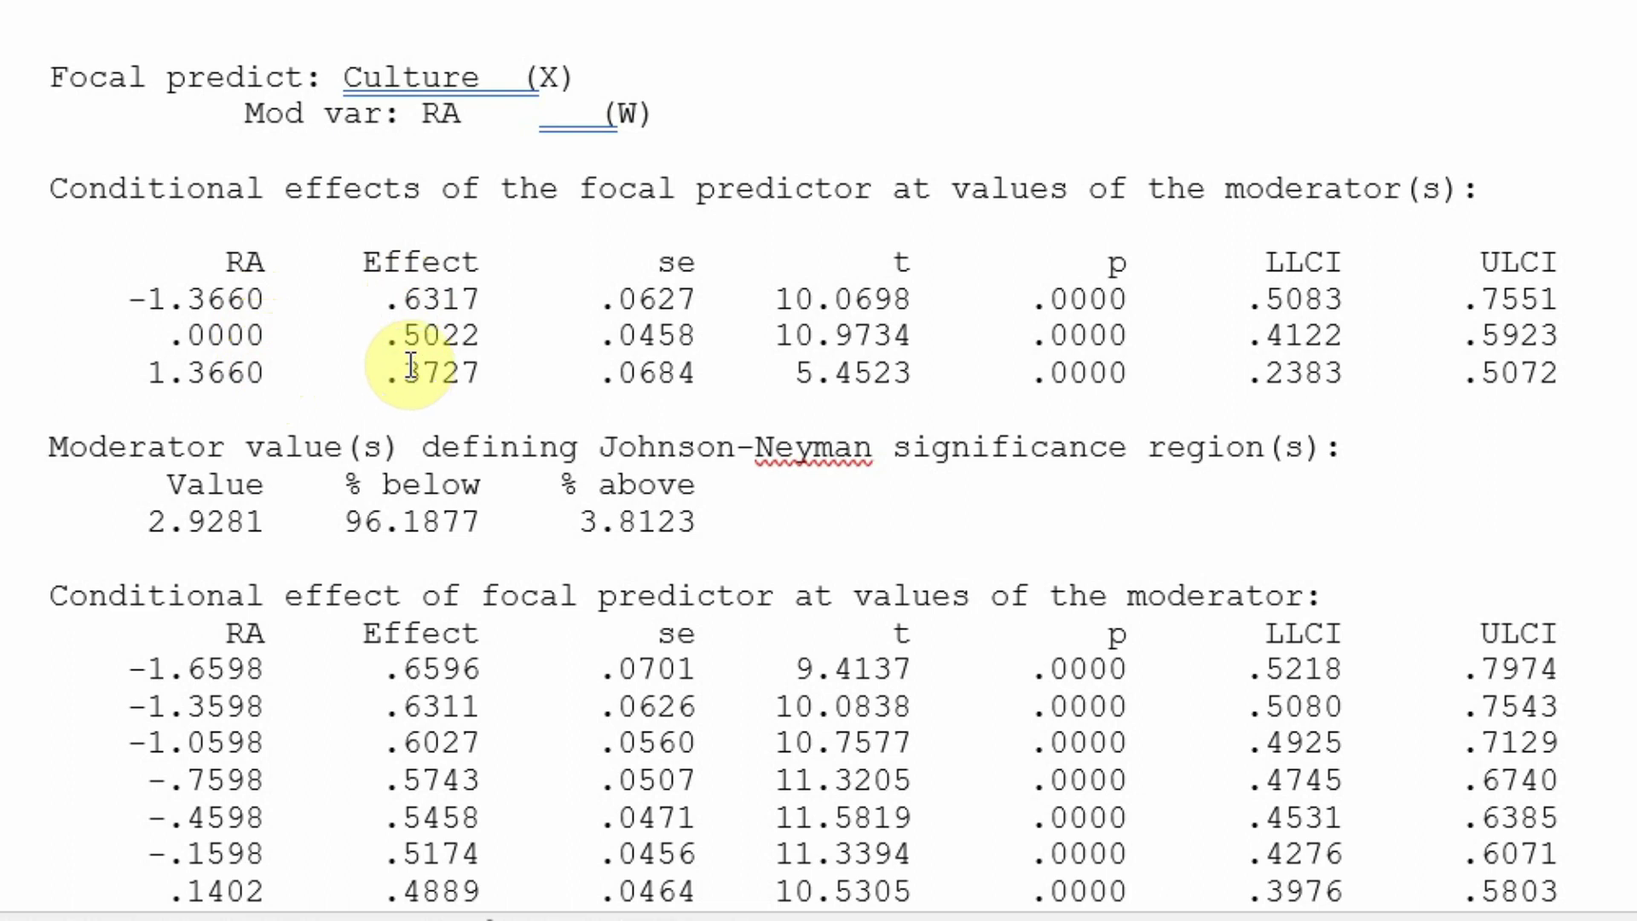
pyautogui.moveTo(1014, 294); pyautogui.dragTo(1105, 349)
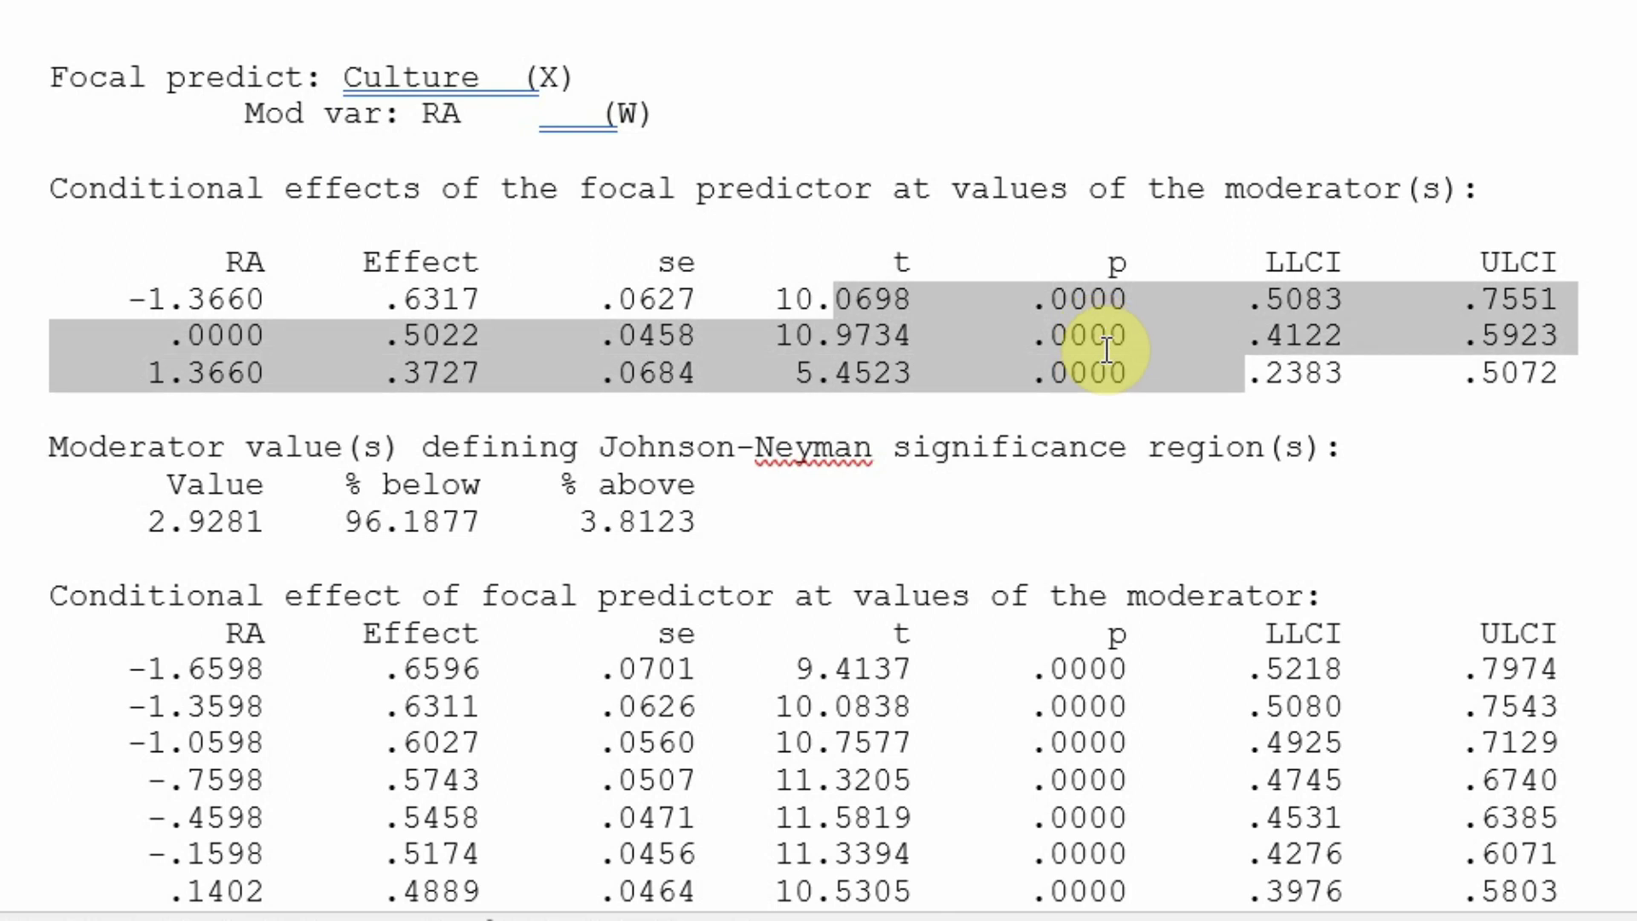
pyautogui.click(1077, 375)
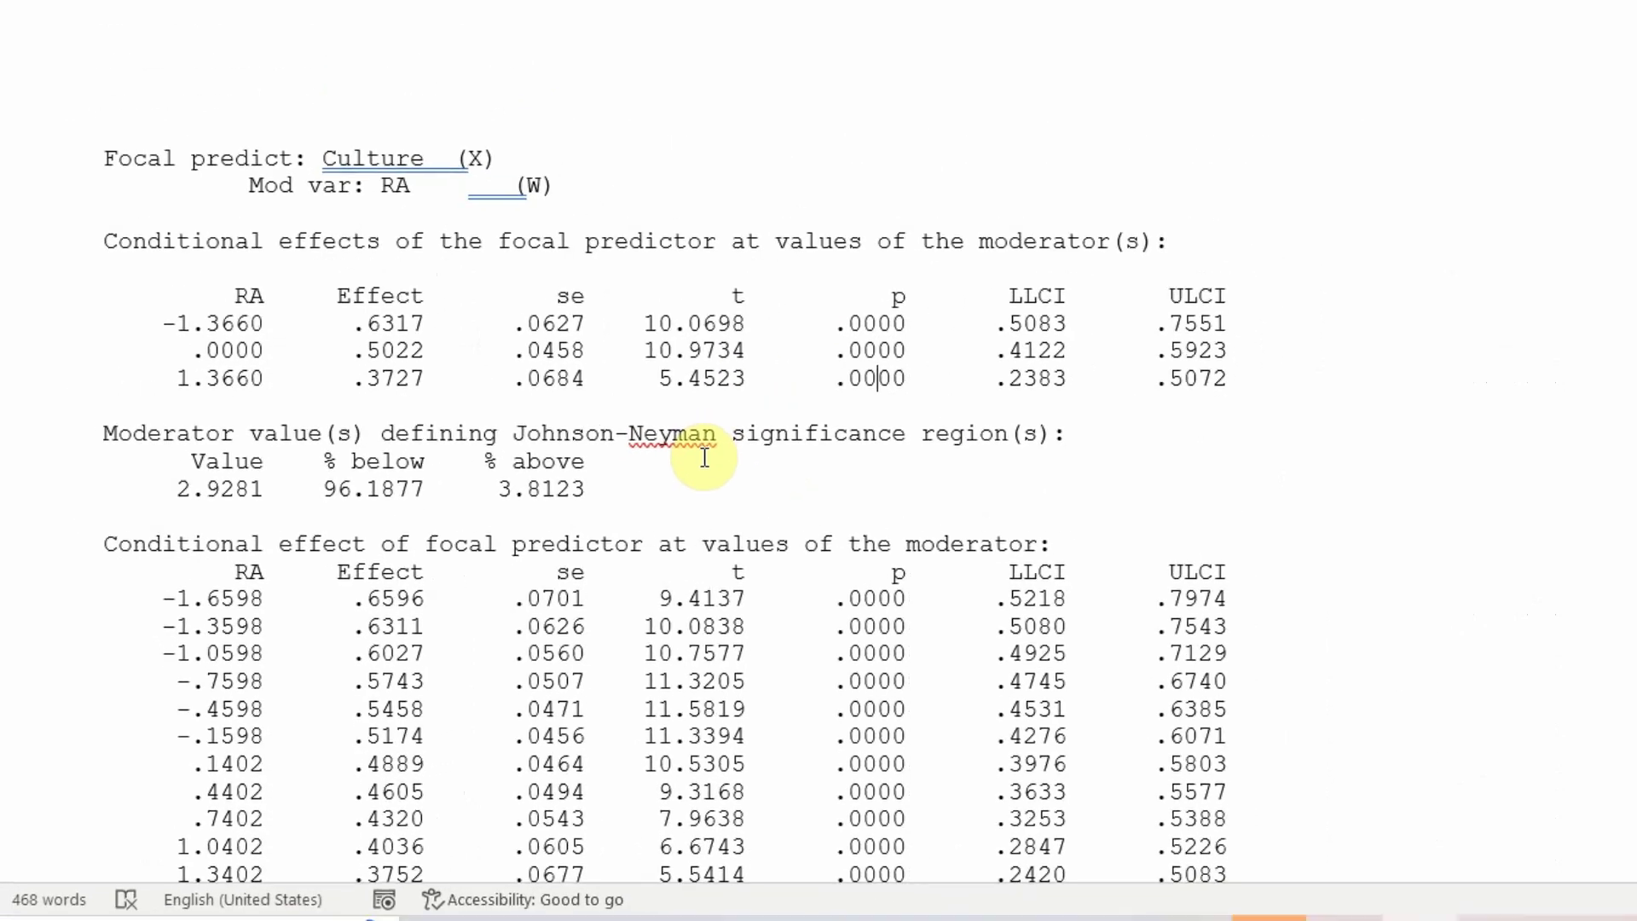
# - Go to the Johnson-Neyman table of conditional effects and examine the first RA values
pyautogui.scroll(-8, 708, 562)
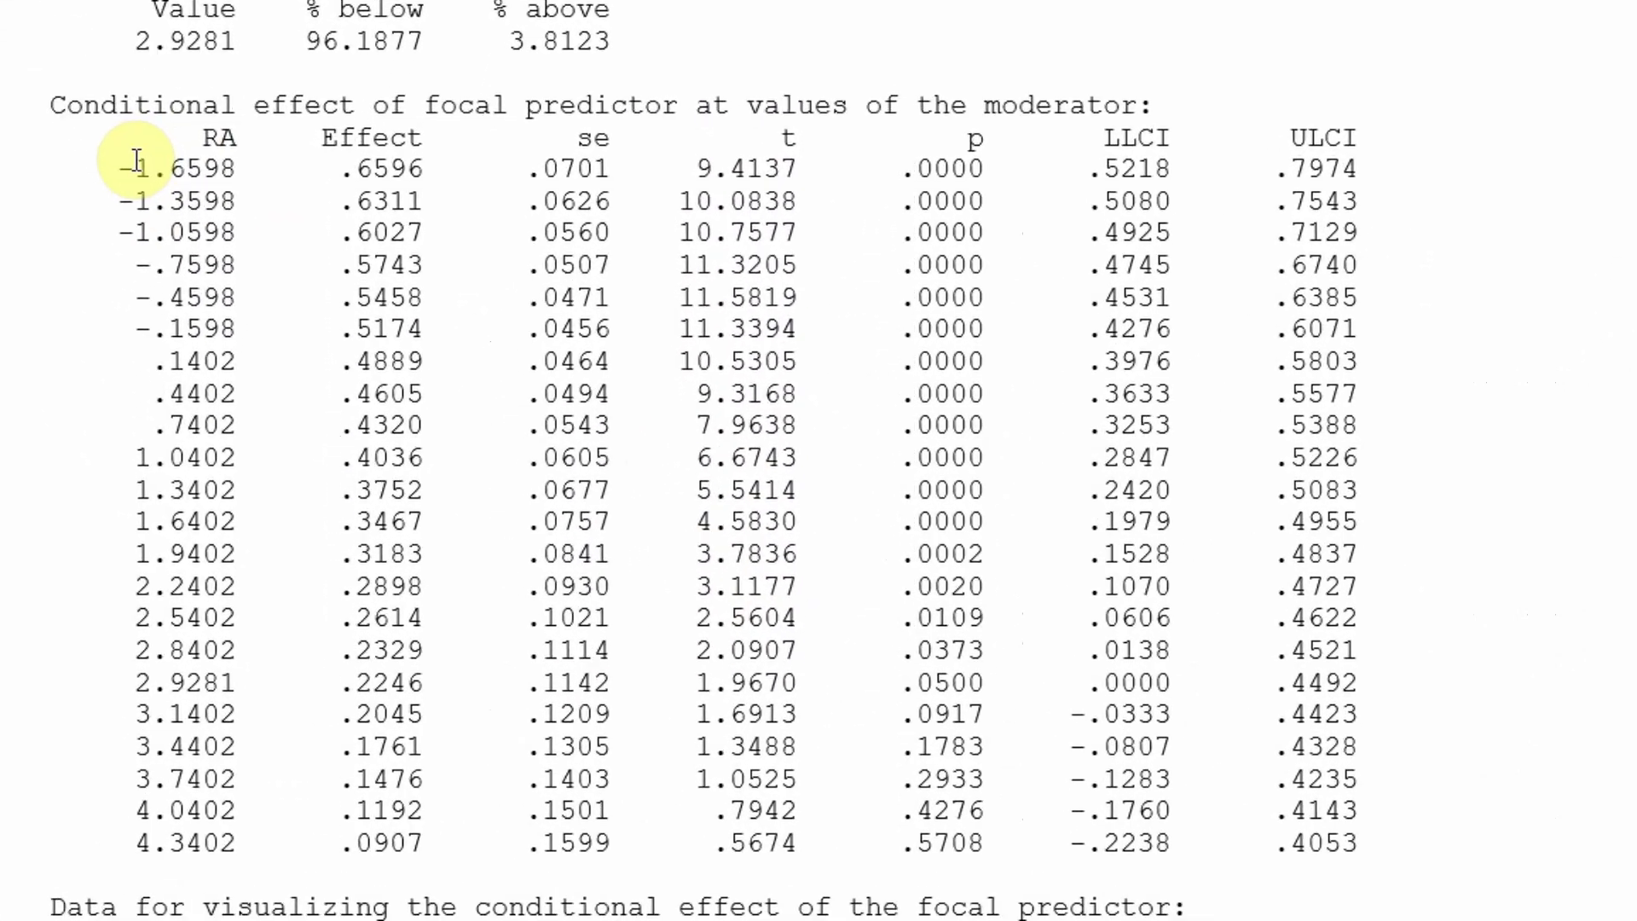
pyautogui.click(192, 298)
pyautogui.moveTo(104, 126); pyautogui.dragTo(341, 131)
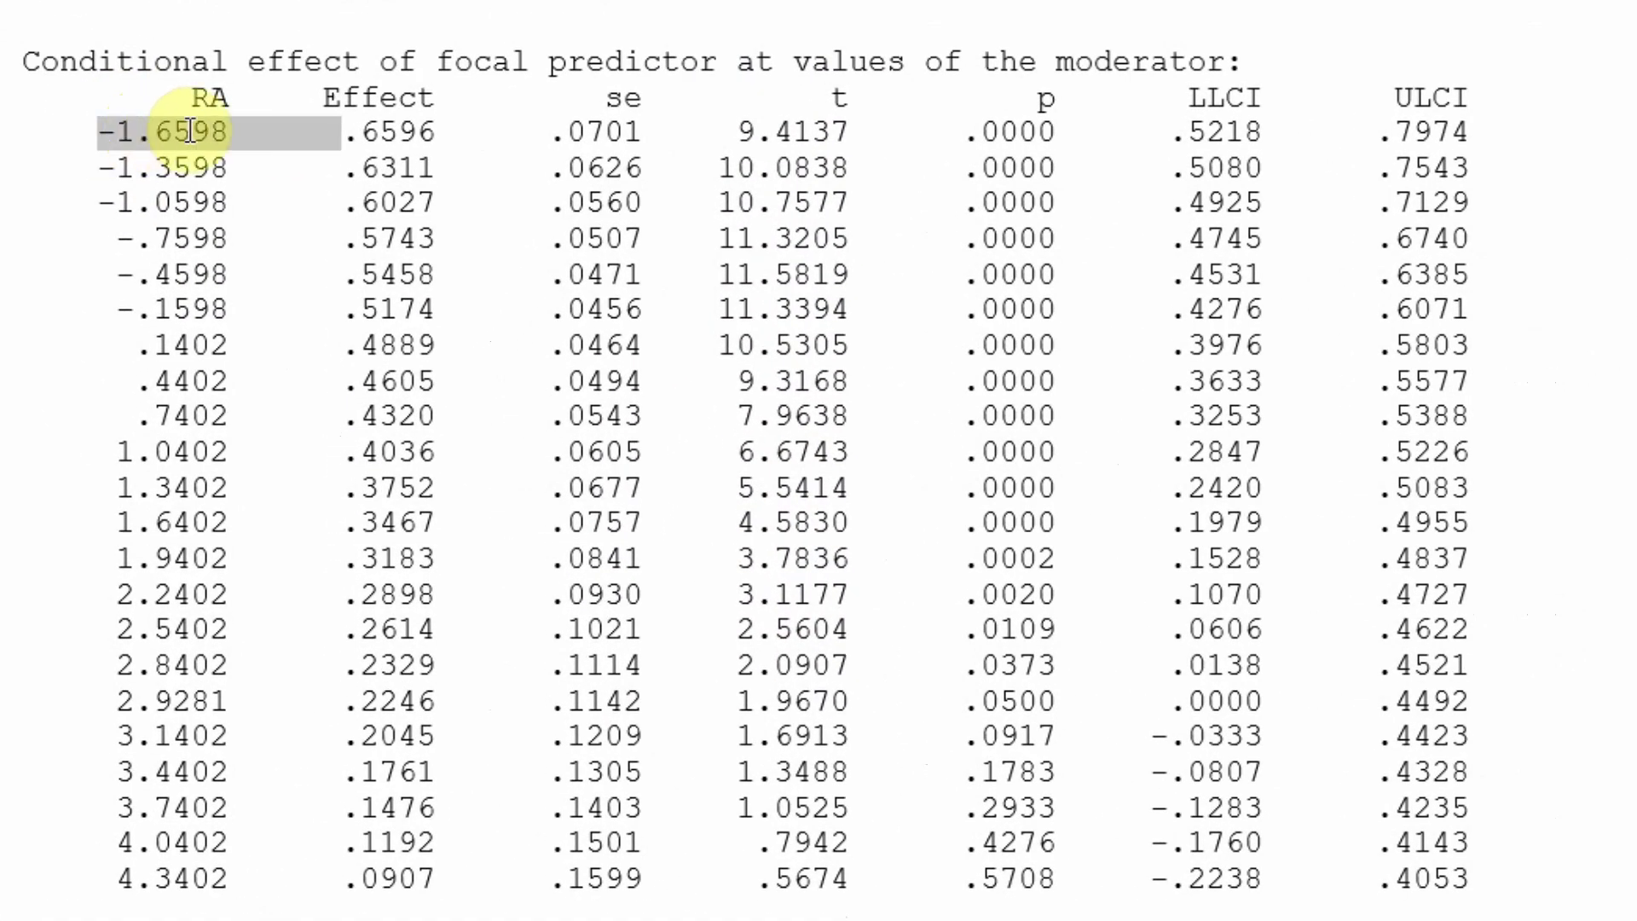
pyautogui.click(117, 167)
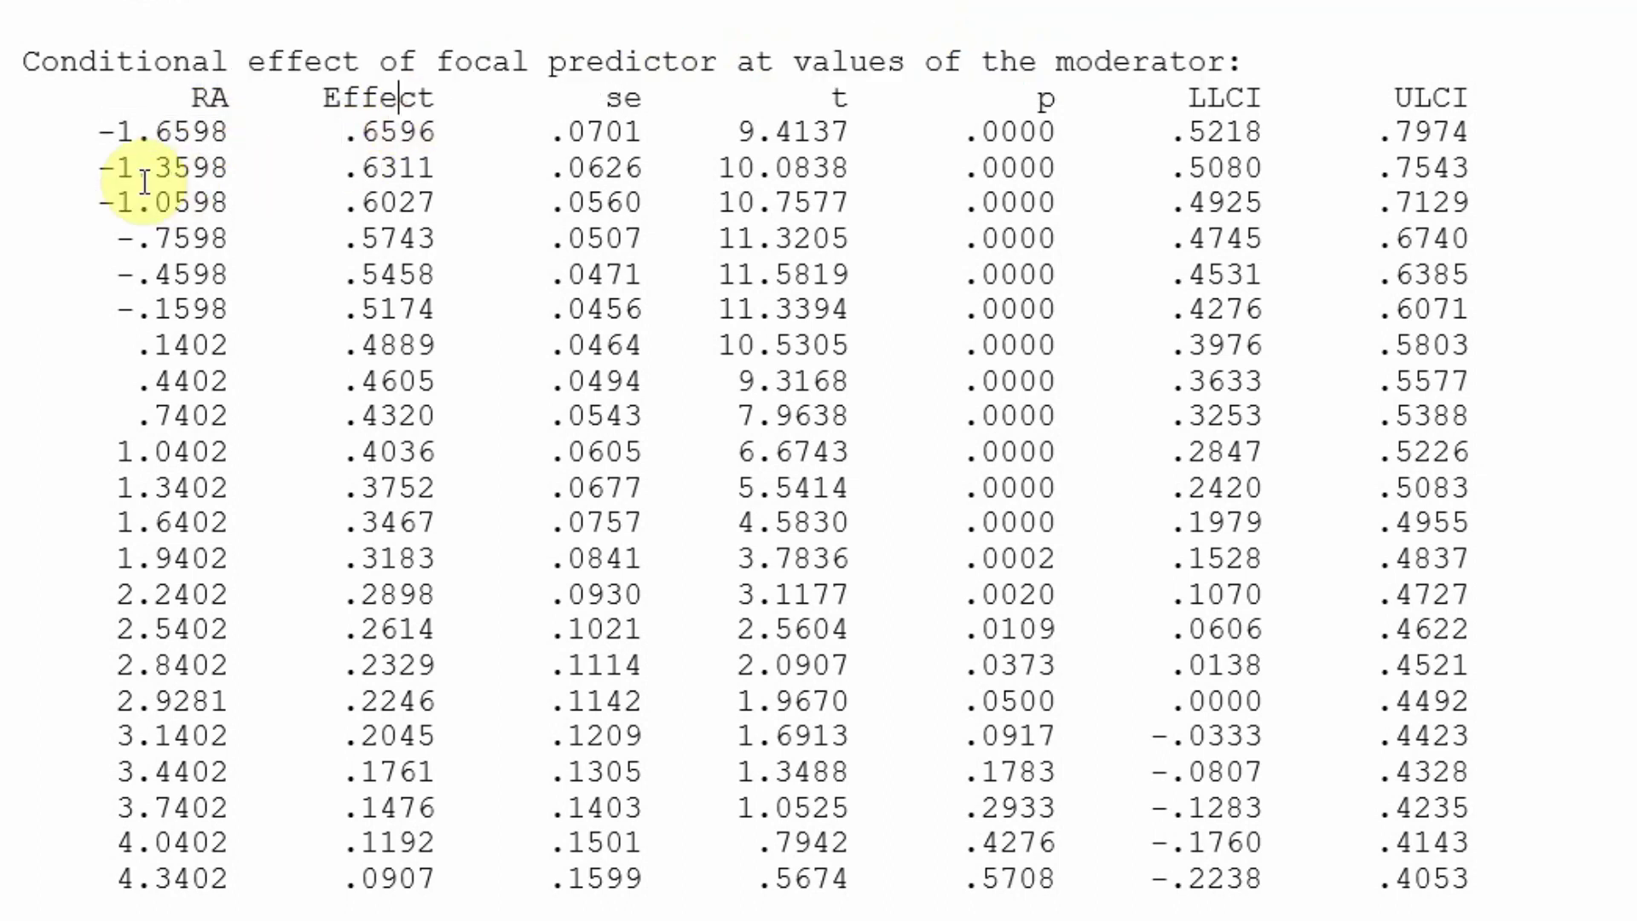
pyautogui.moveTo(137, 168); pyautogui.dragTo(171, 168)
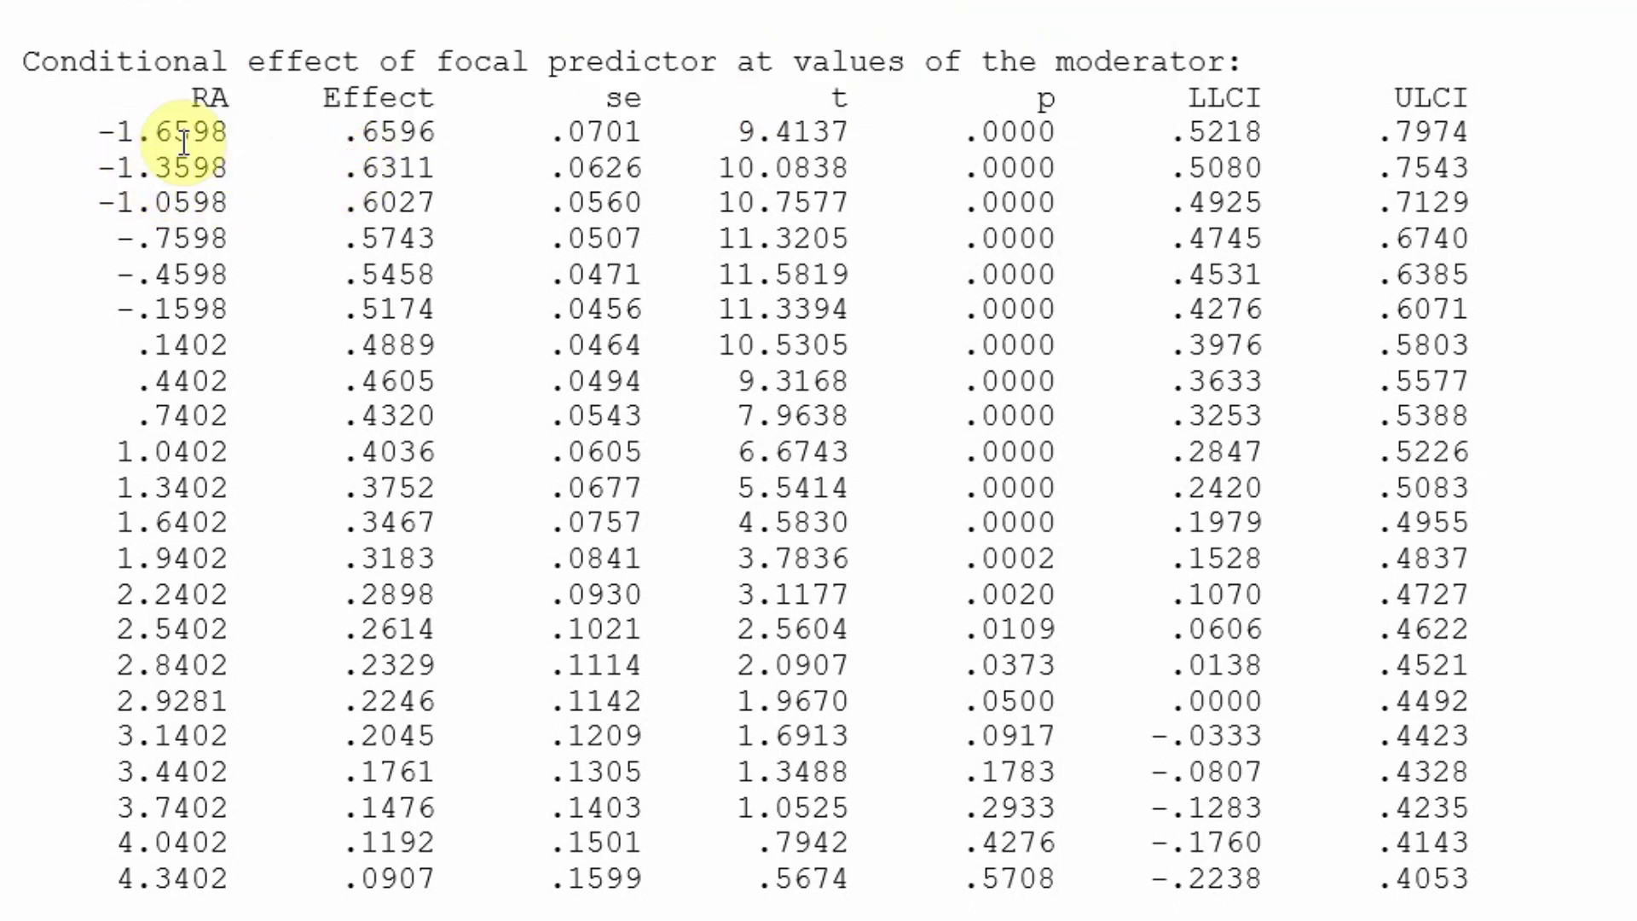
pyautogui.click(96, 134)
pyautogui.moveTo(95, 133); pyautogui.dragTo(202, 131)
pyautogui.click(172, 135)
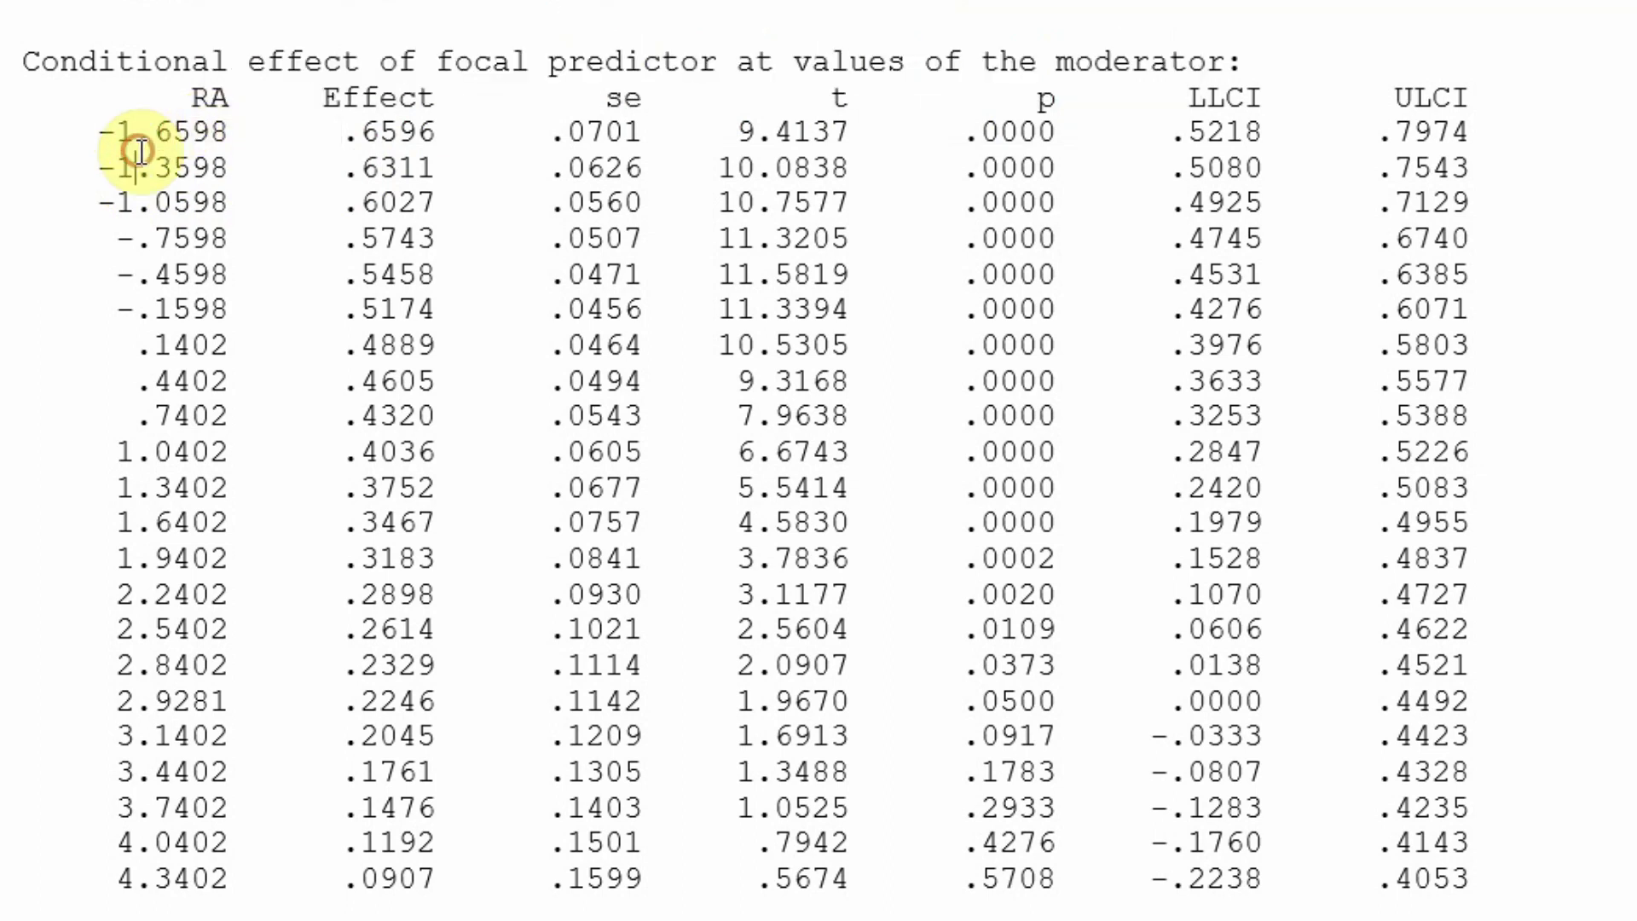
# - Highlight successive rows down the Johnson-Neyman table to follow how the effect of Culture changes as RA increases
pyautogui.hotkey('shift', 'Down')
pyautogui.hotkey('shift', 'Down')
pyautogui.hotkey('shift', 'Down')
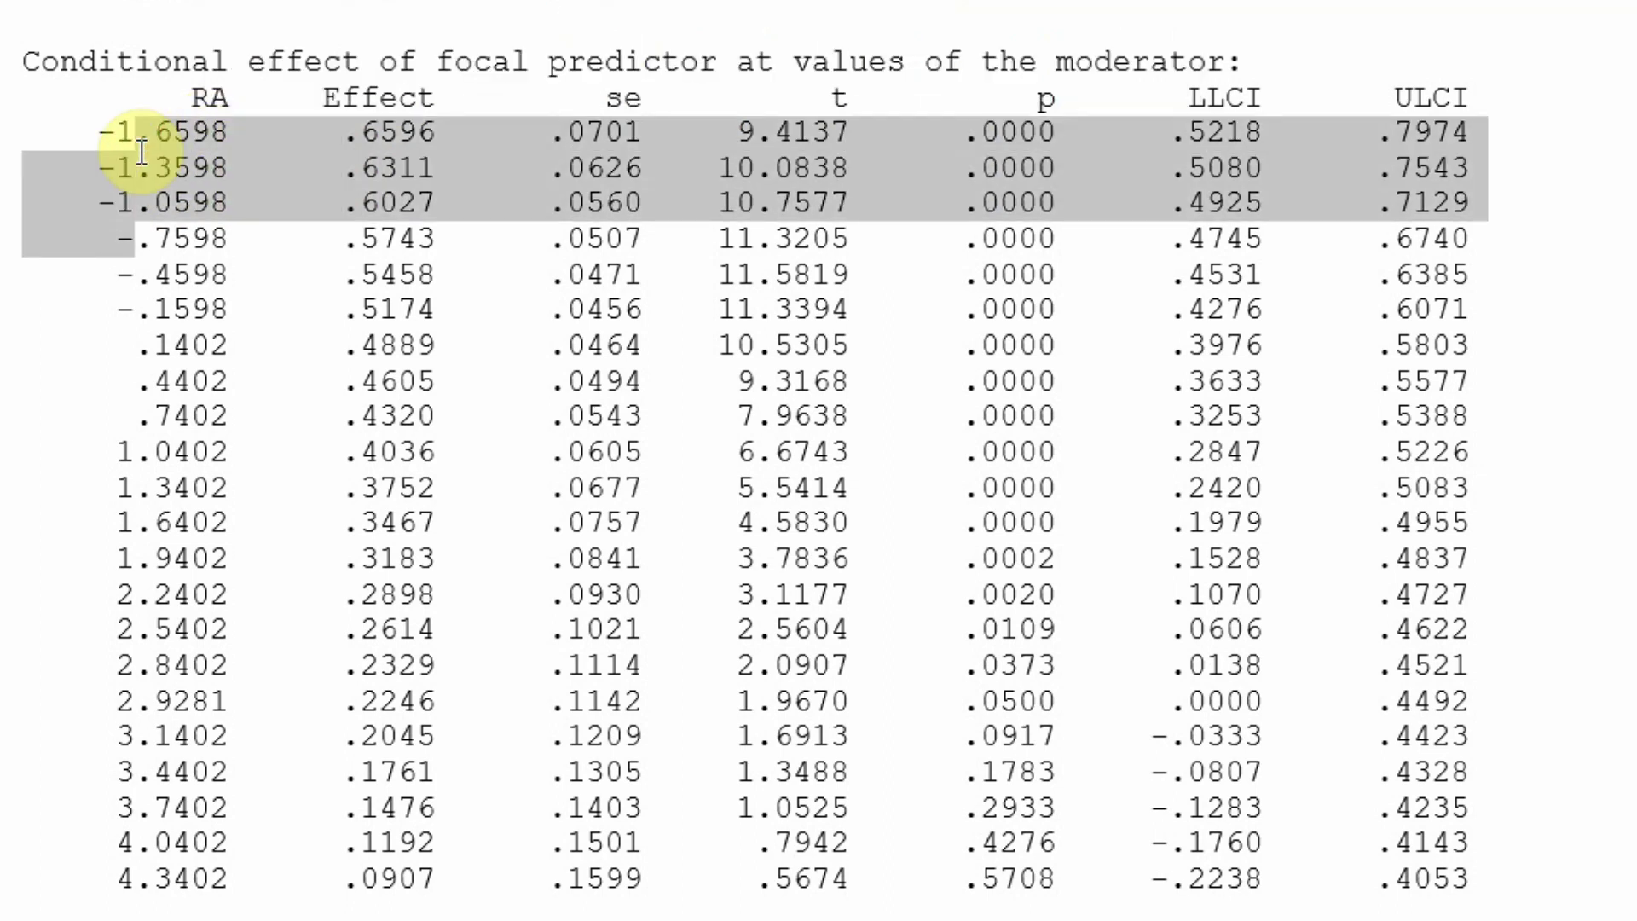
pyautogui.hotkey('shift', 'Down')
pyautogui.hotkey('shift', 'Down')
pyautogui.hotkey('shift', 'Down')
pyautogui.hotkey('shift', 'Down')
pyautogui.hotkey('shift', 'Down')
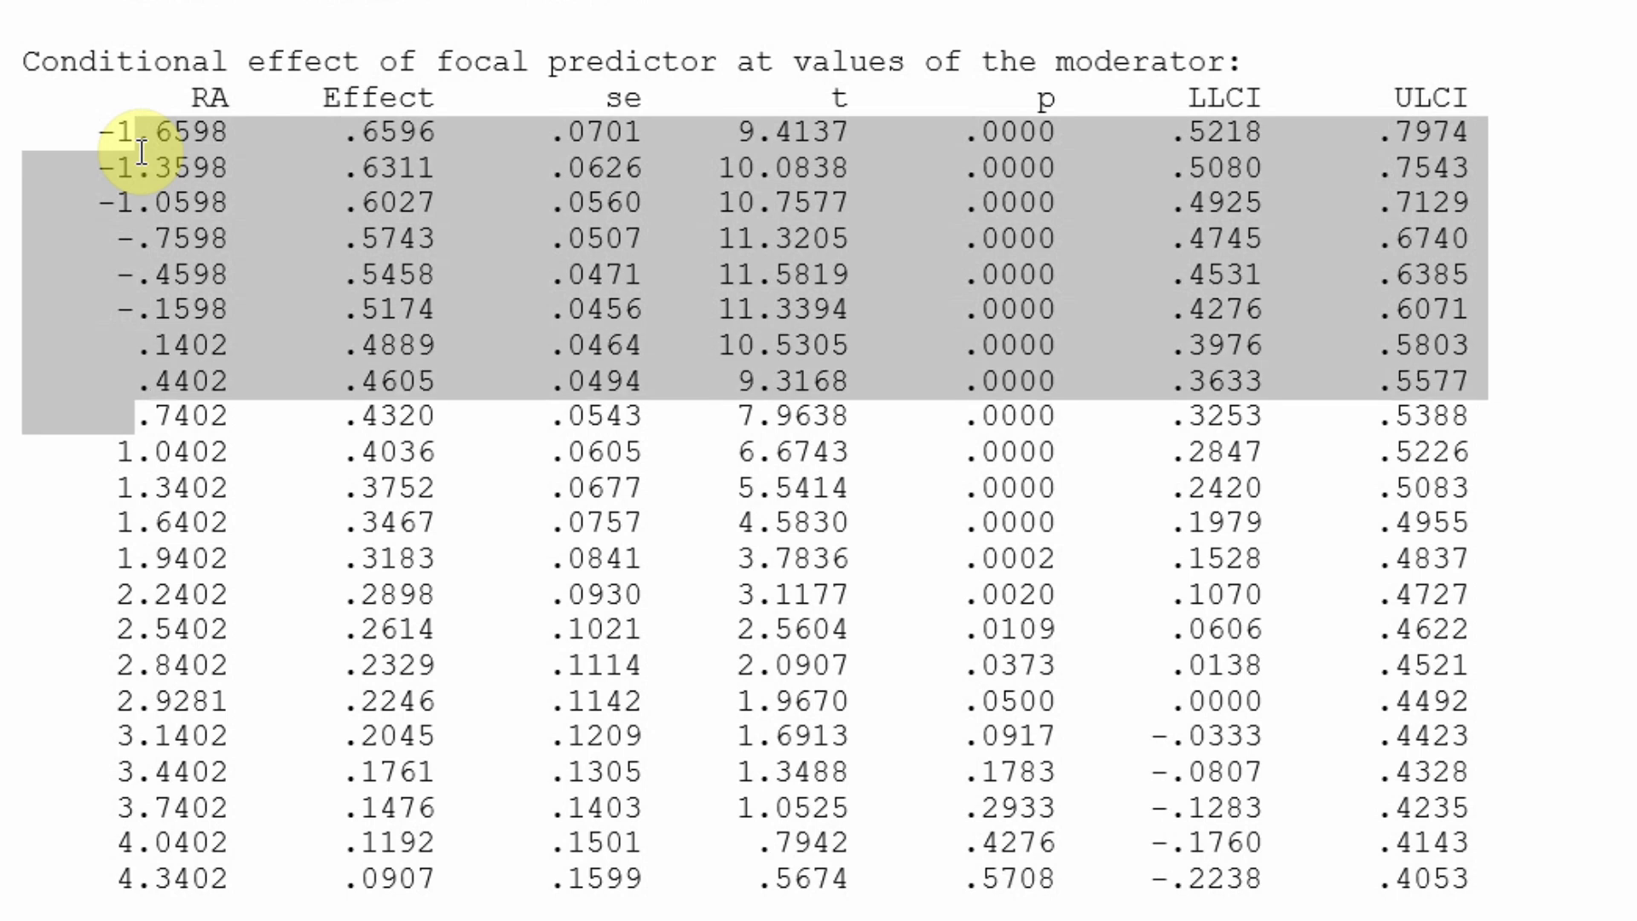
pyautogui.hotkey('shift', 'Down')
pyautogui.hotkey('shift', 'Down')
pyautogui.hotkey('shift', 'Down')
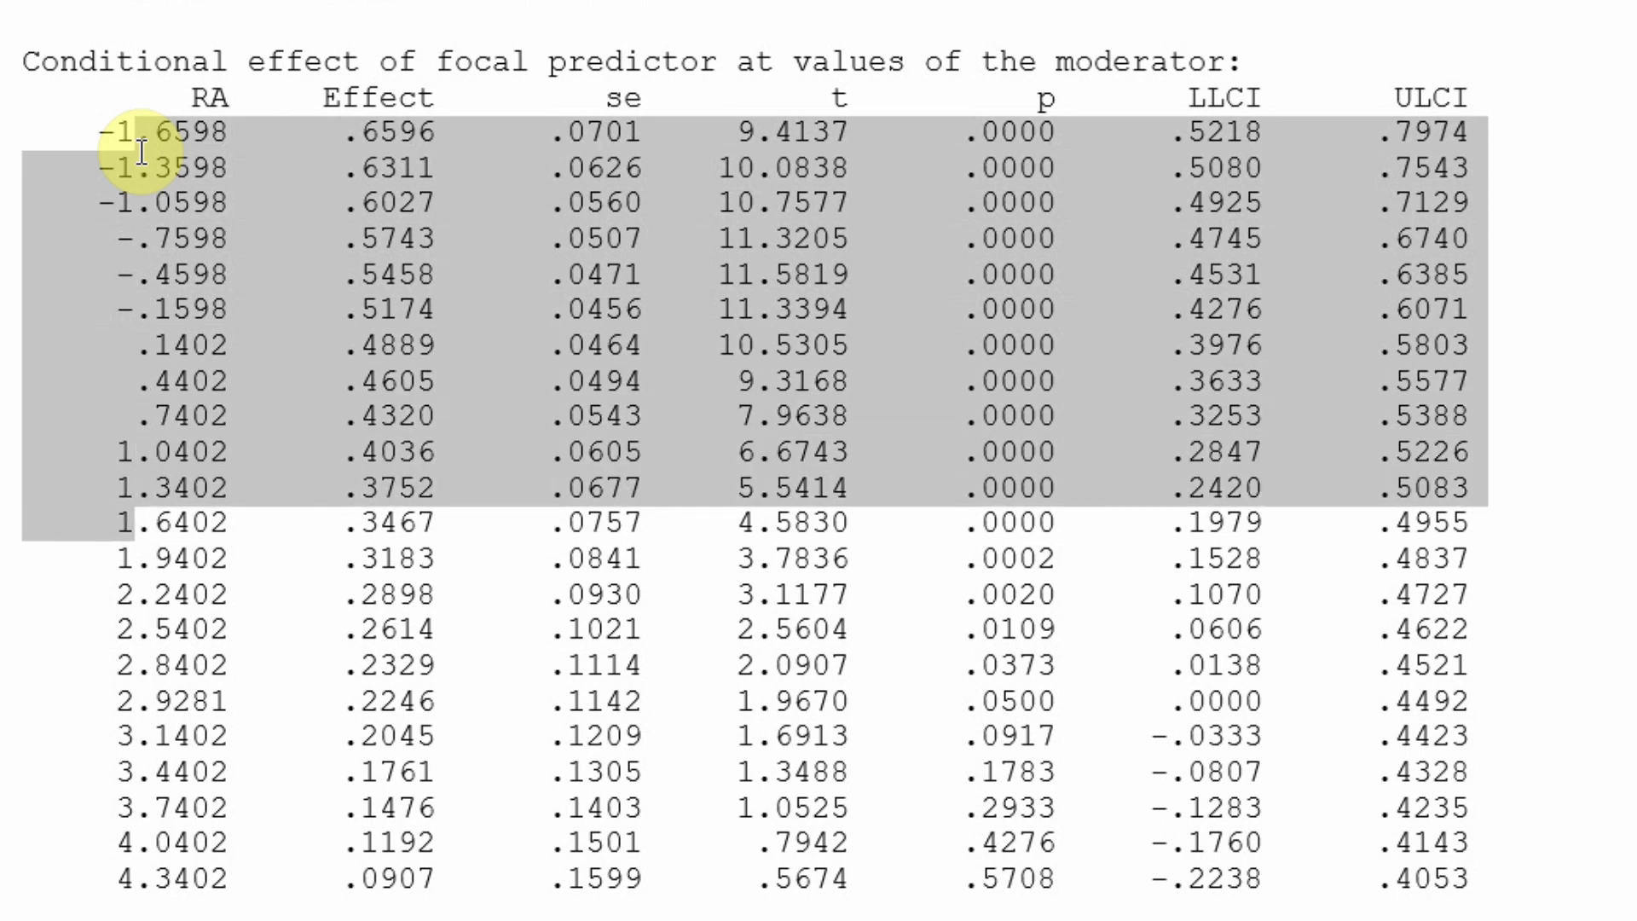
# - Check the p values in the first rows of the Johnson-Neyman table
pyautogui.click(987, 145)
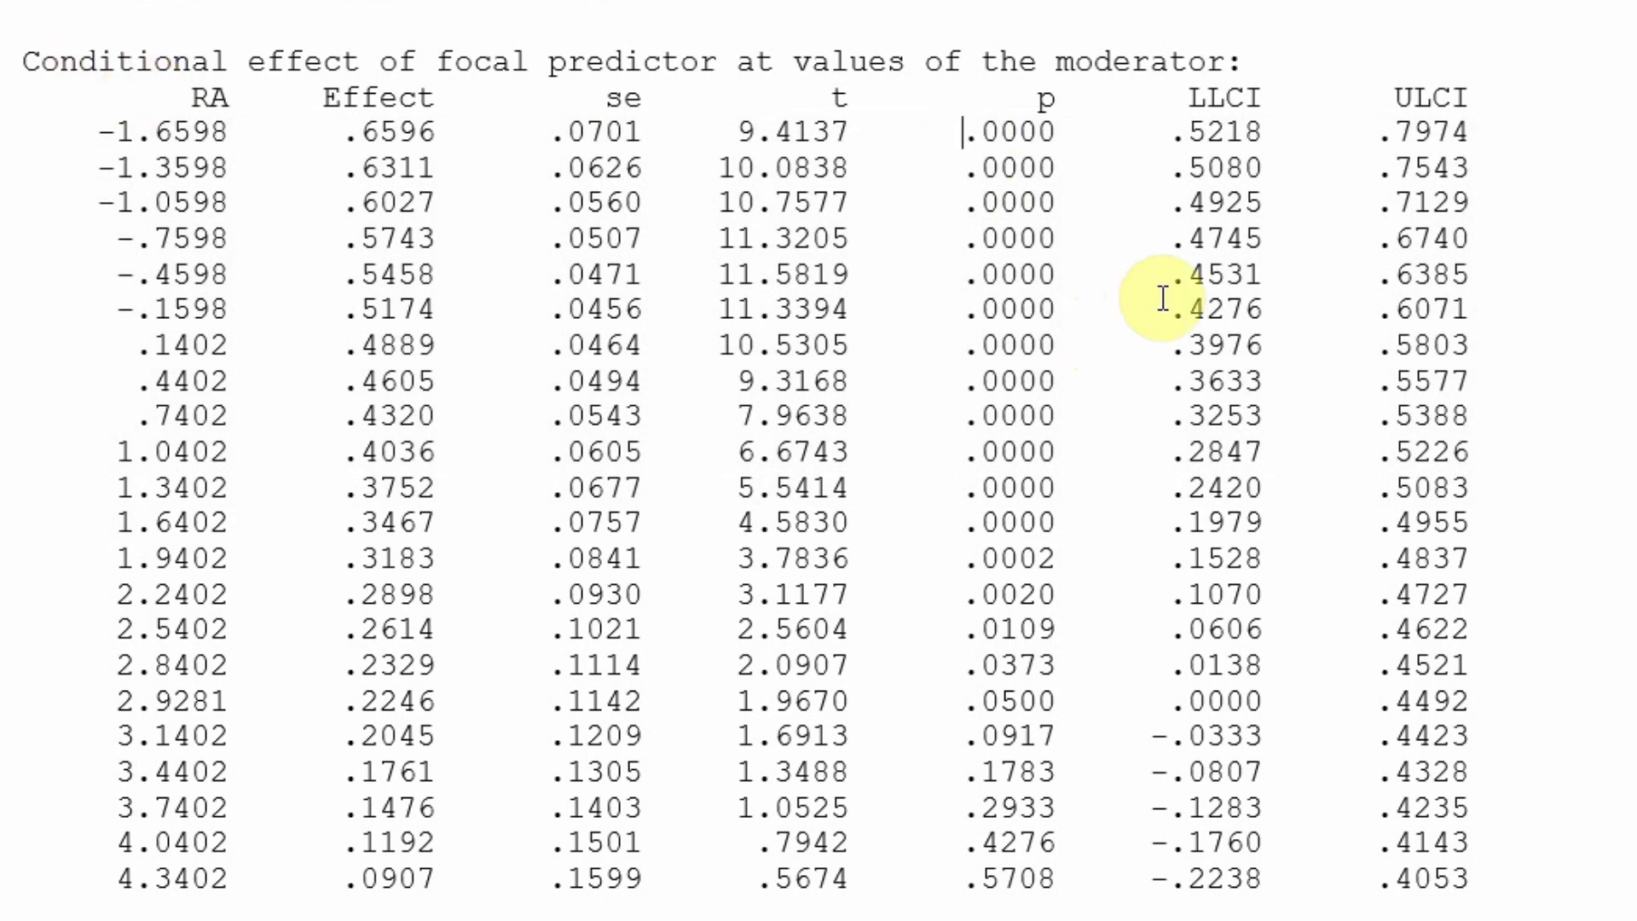
pyautogui.moveTo(1027, 113); pyautogui.dragTo(1054, 132)
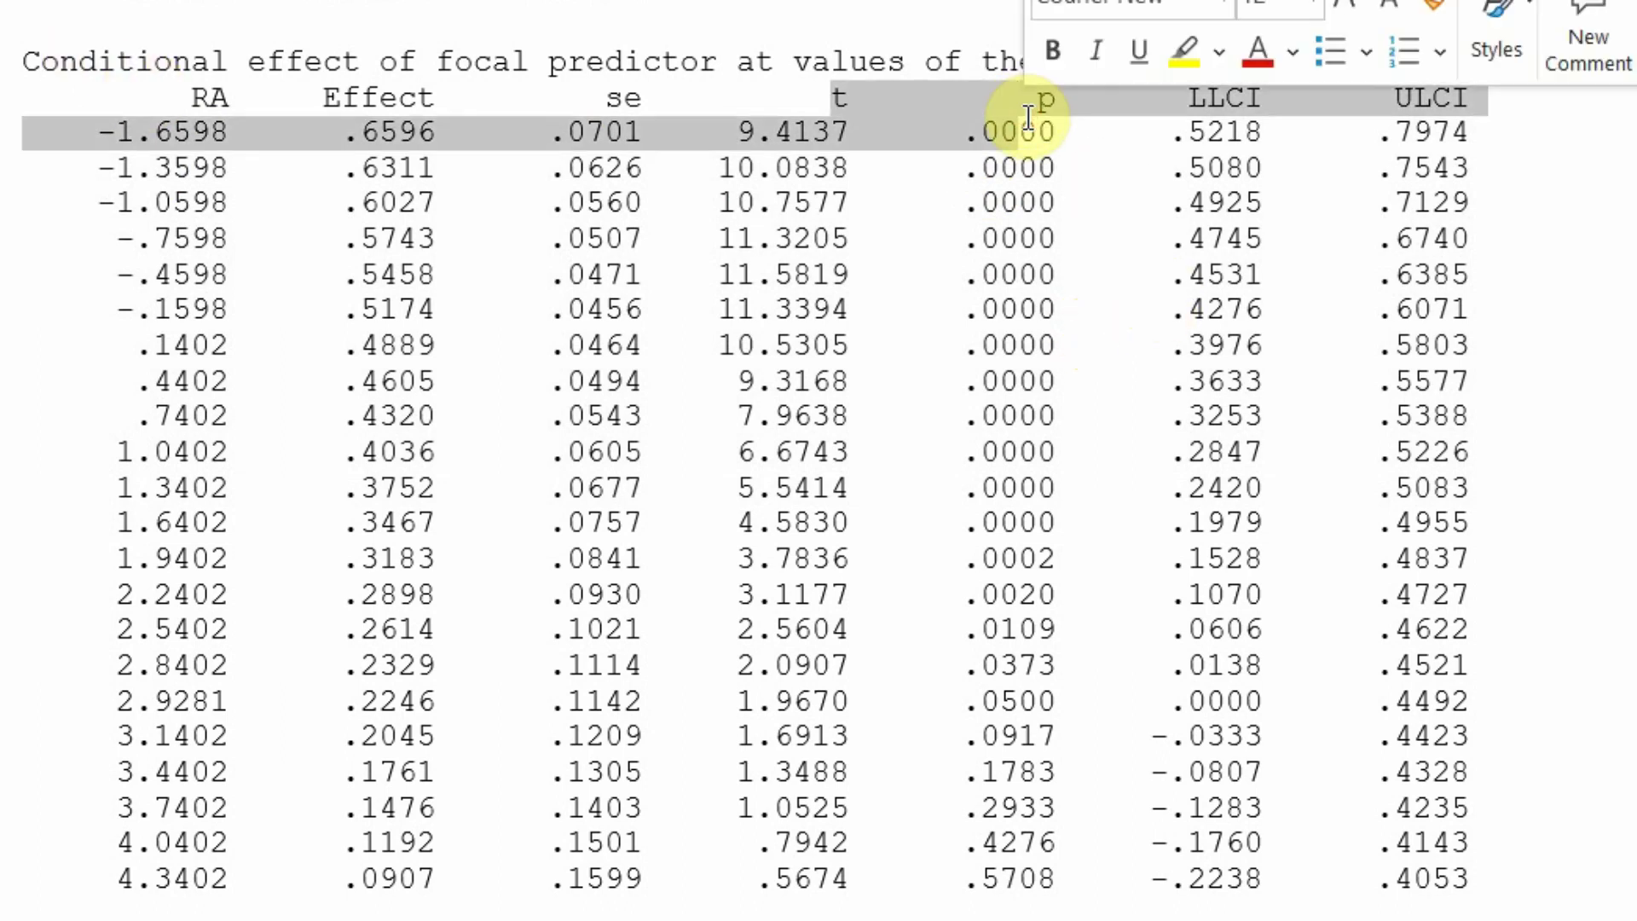
pyautogui.click(1022, 167)
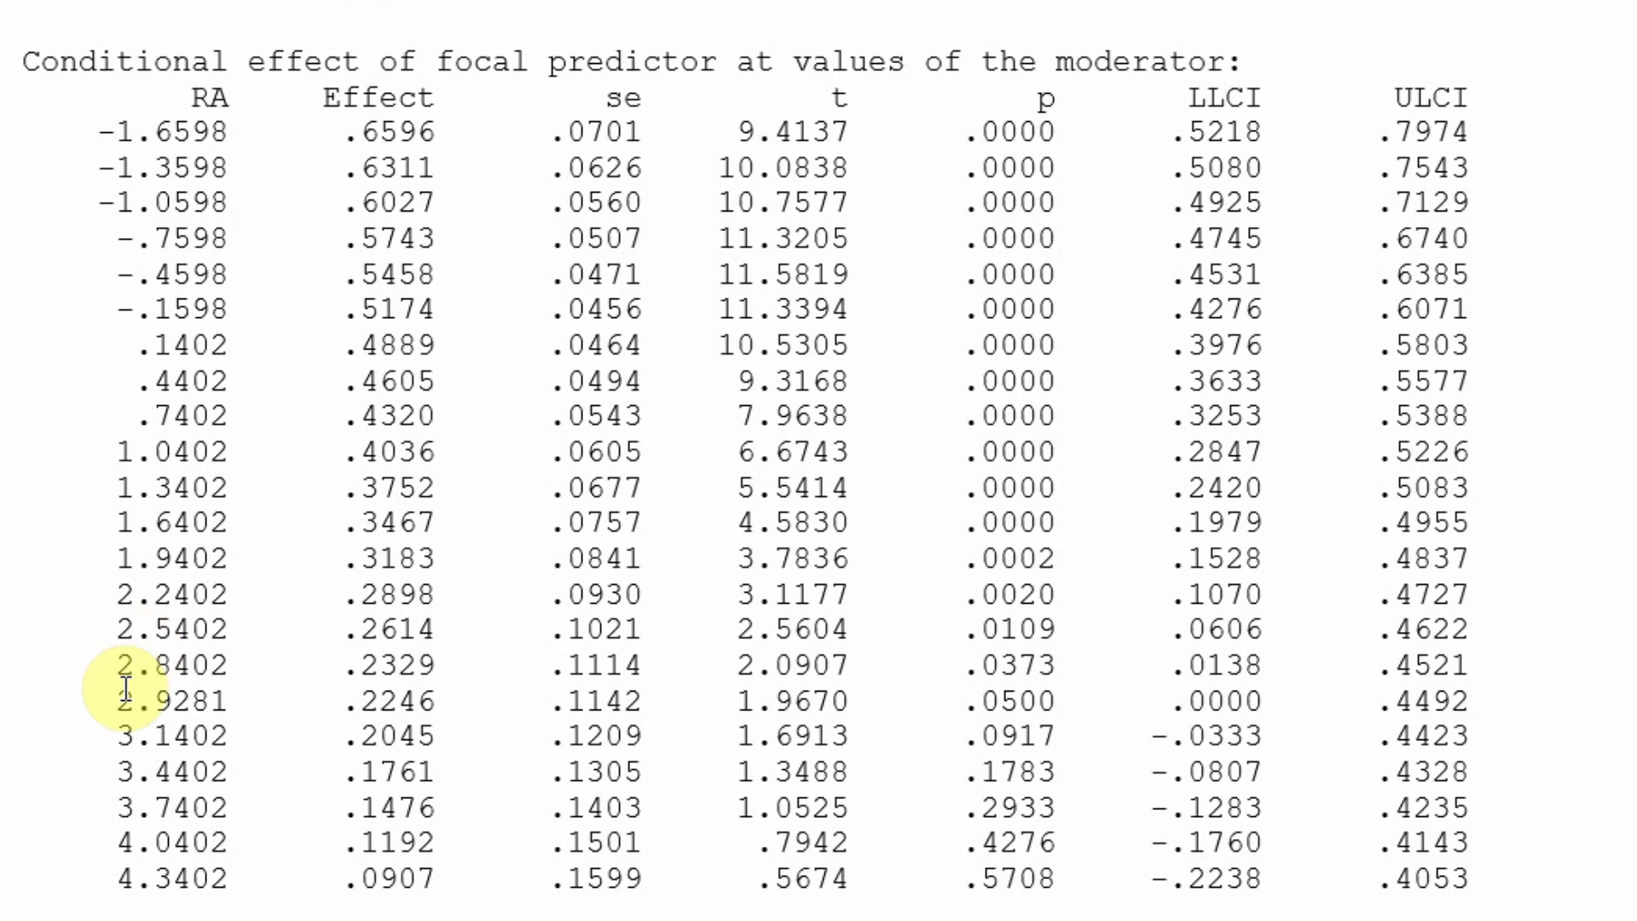
# - Highlight the RA 2.9281 row of the Johnson-Neyman table and compare its p value with that of the row below
pyautogui.moveTo(109, 687); pyautogui.dragTo(1487, 695)
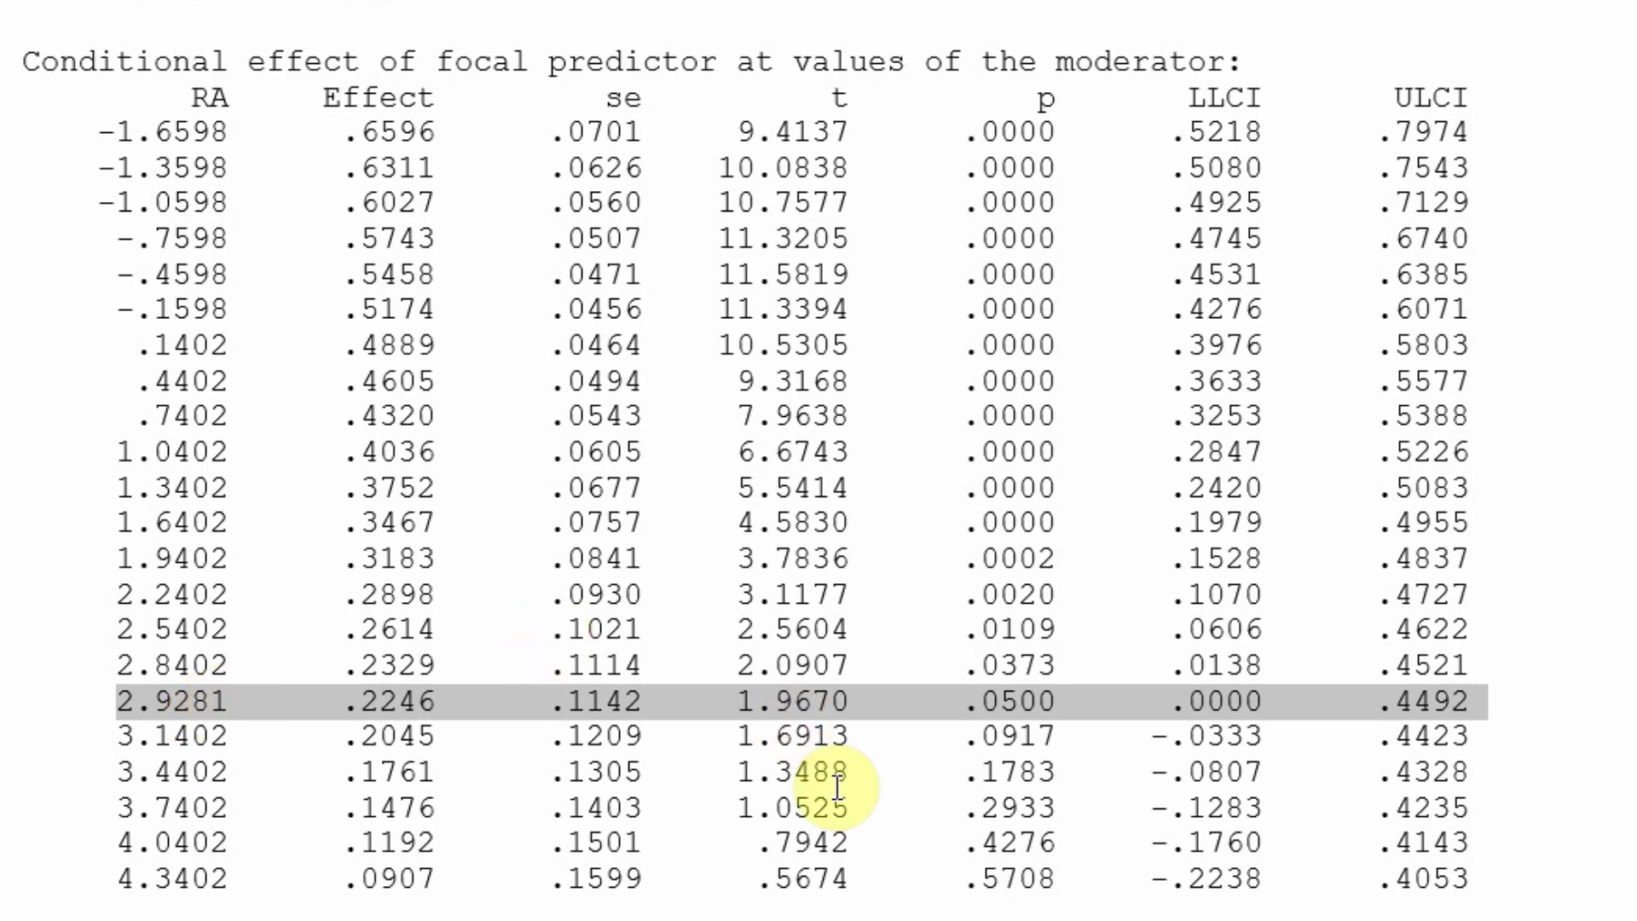
pyautogui.moveTo(978, 740); pyautogui.dragTo(1047, 736)
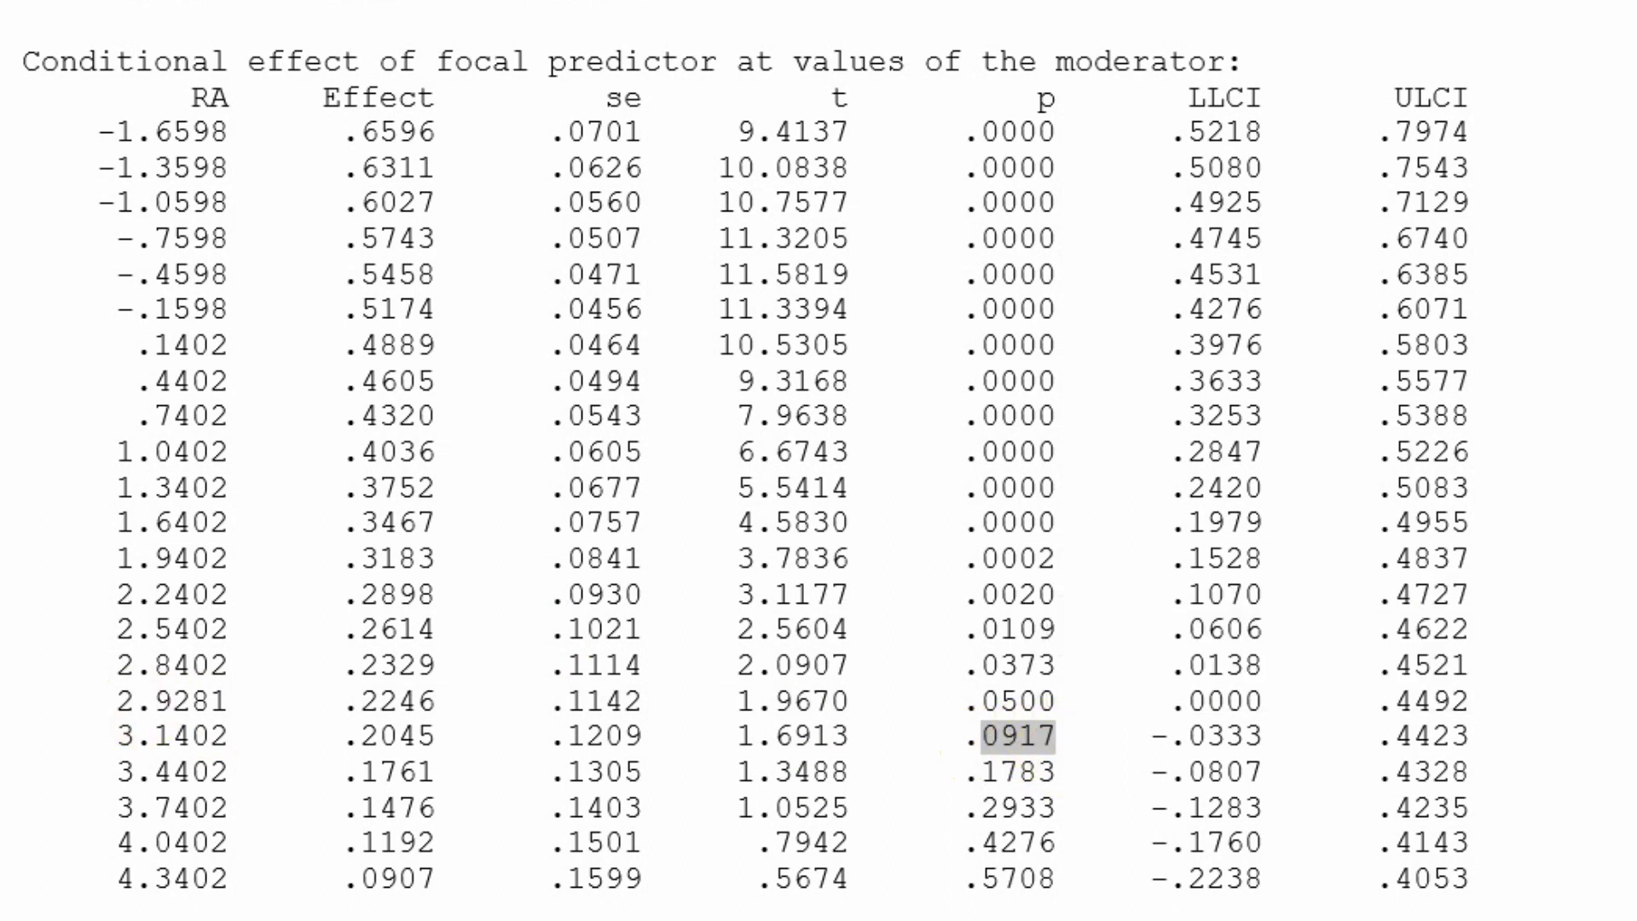
pyautogui.moveTo(111, 708); pyautogui.dragTo(1509, 699)
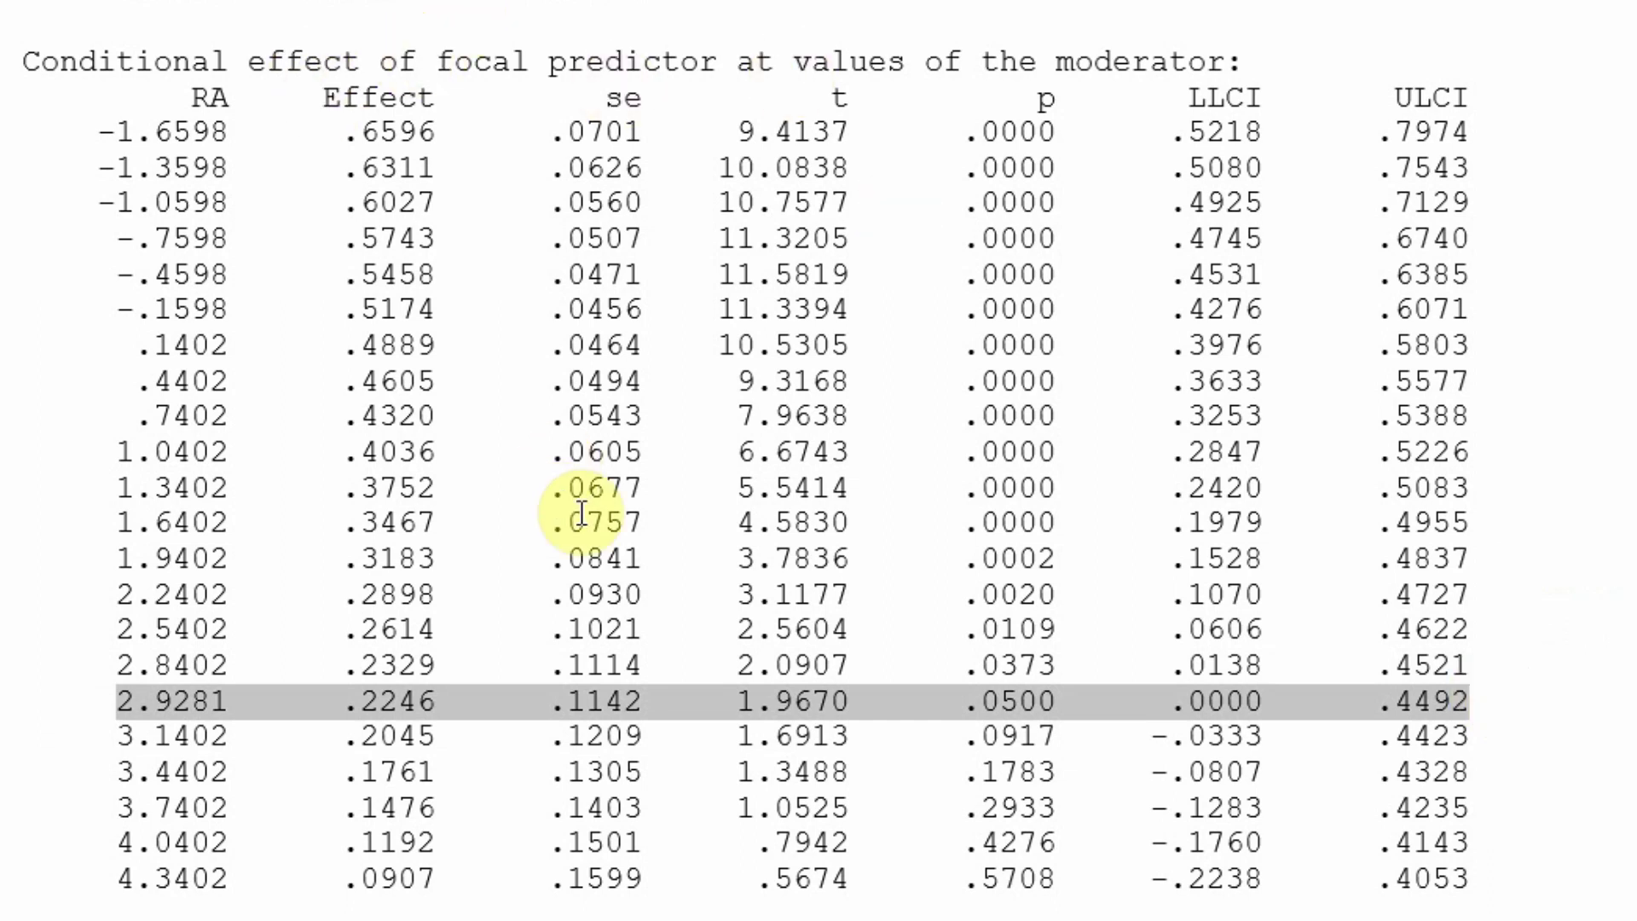
# - Highlight the SPSS plot data in the output, and switch to the PowerPoint deck to view the final slide with the moderation graphs
pyautogui.scroll(-10, 494, 512)
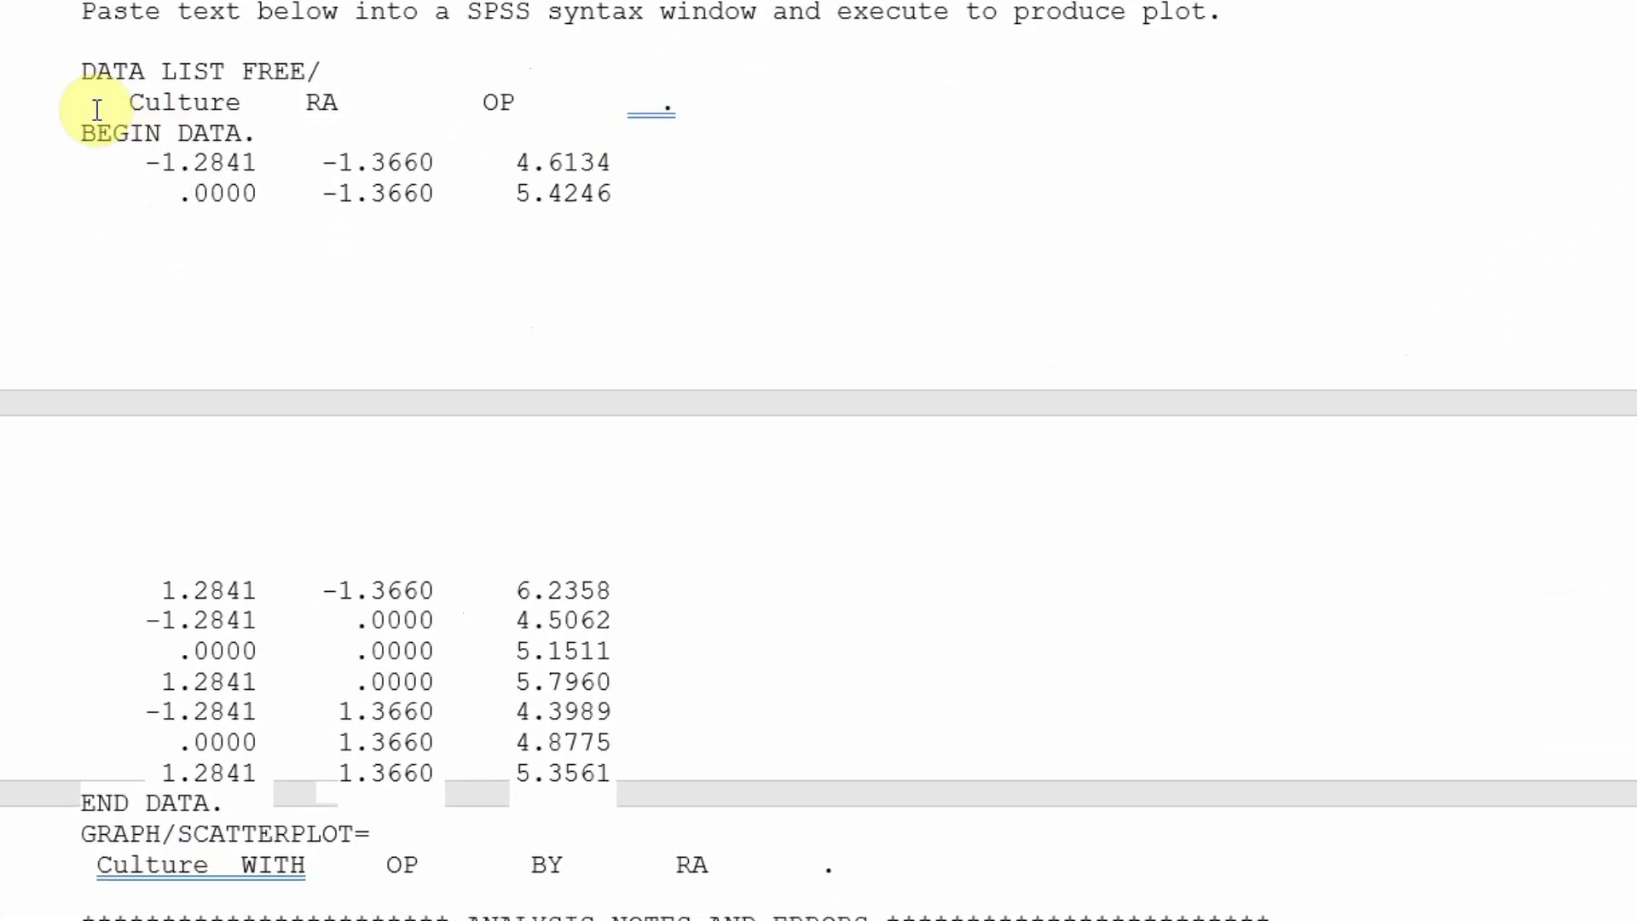
pyautogui.moveTo(126, 221); pyautogui.dragTo(494, 664)
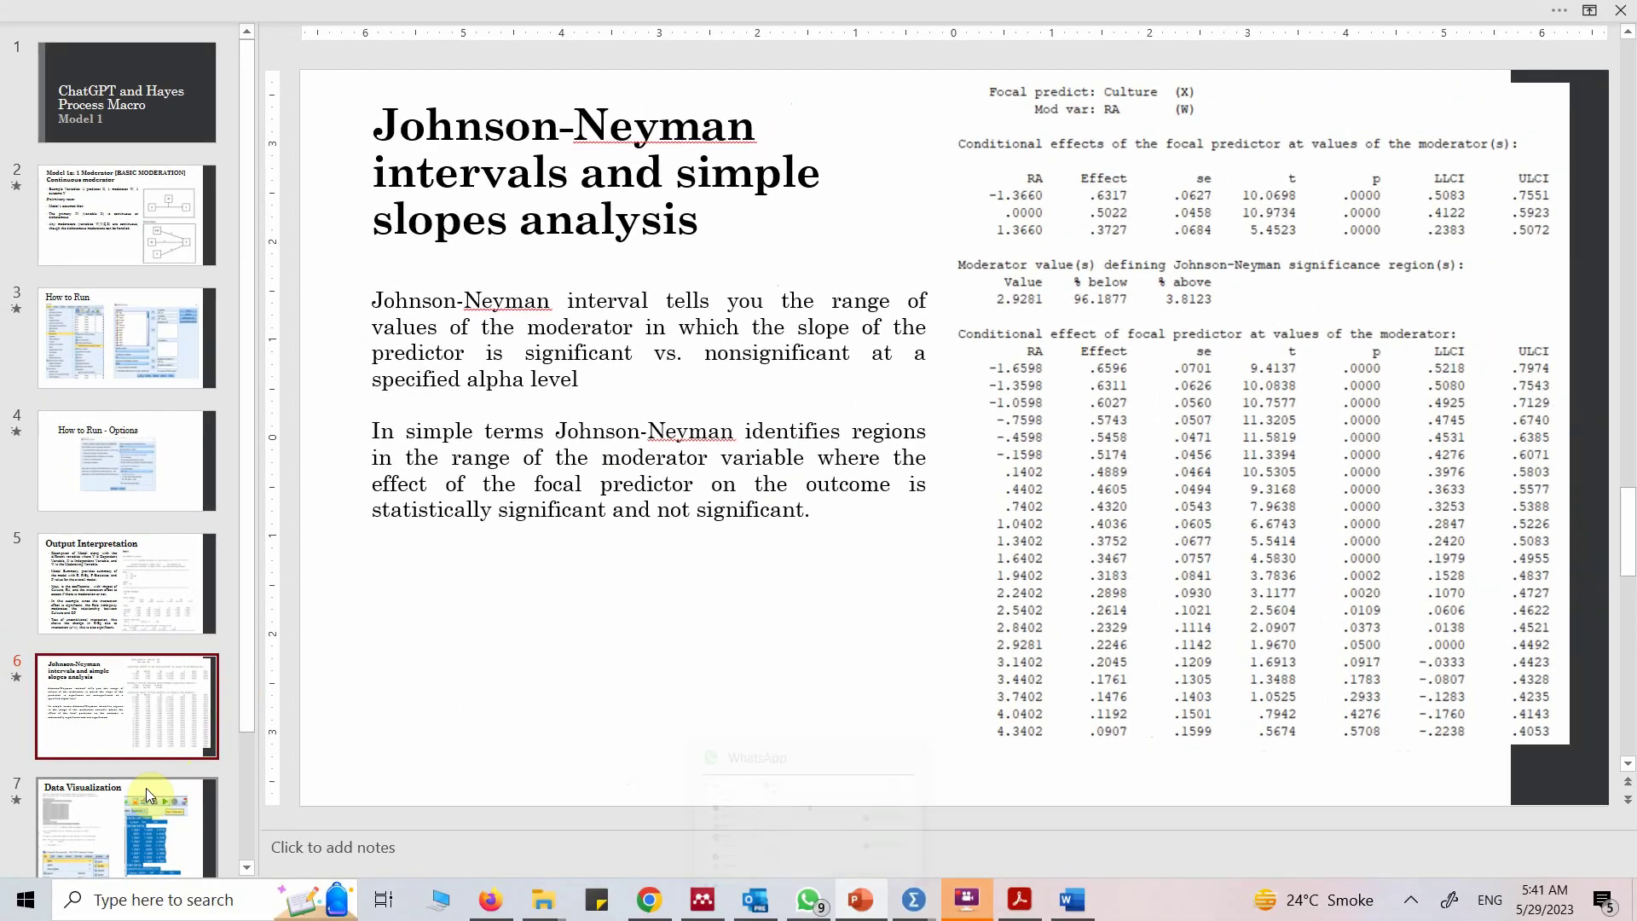
pyautogui.click(107, 840)
pyautogui.click(115, 857)
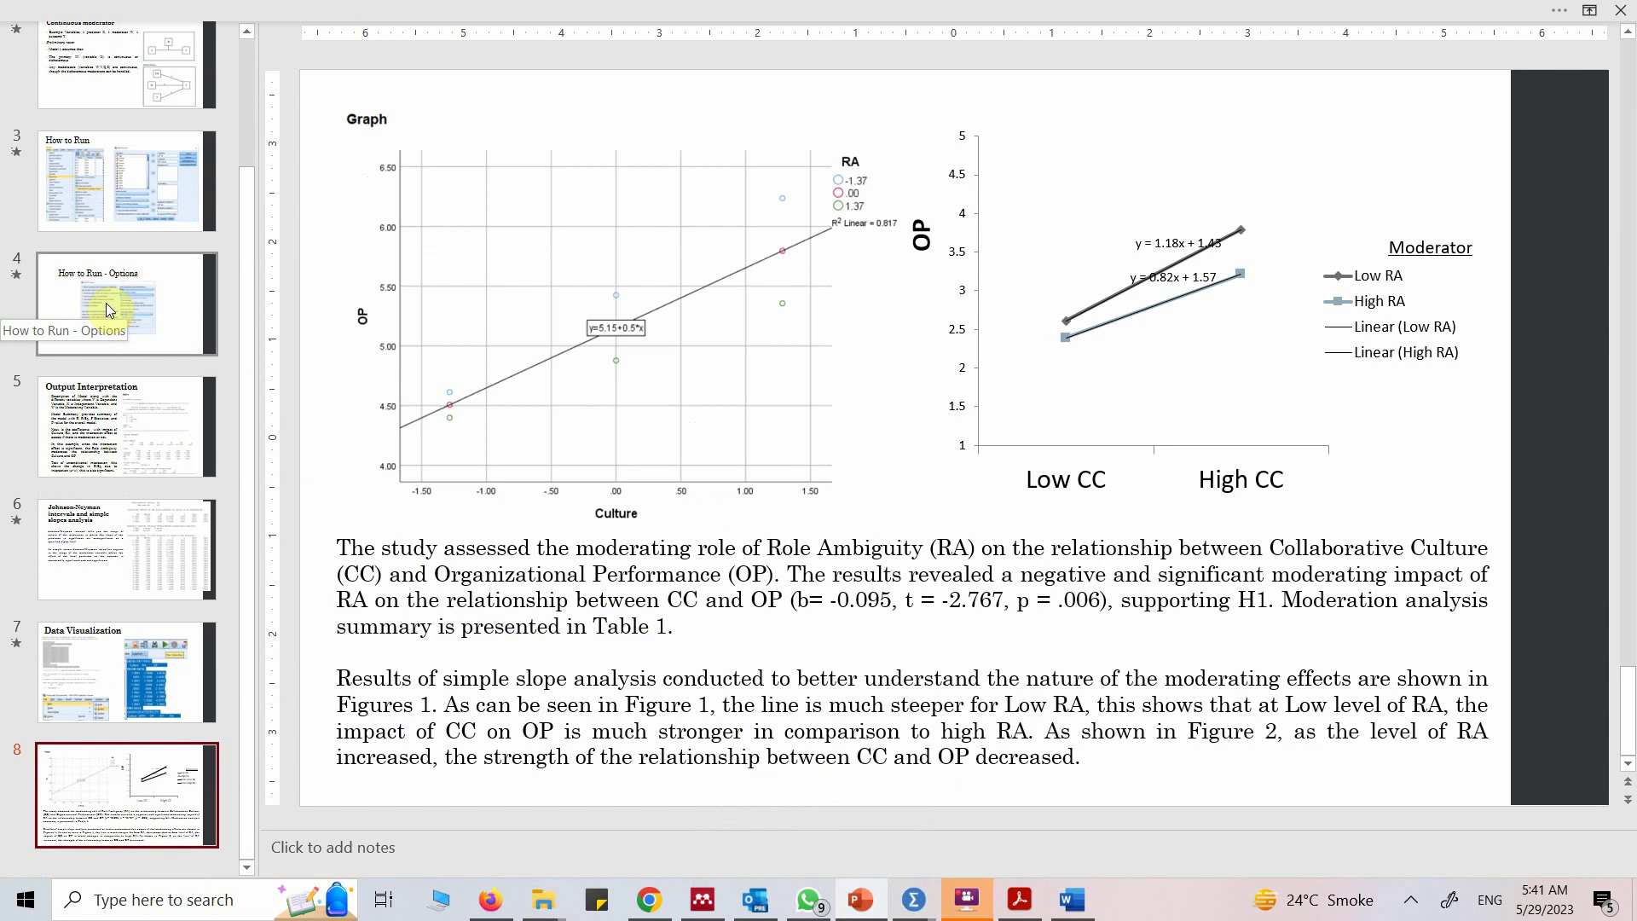
# - Switch to the Word document with the PROCESS output and view the model summary and coefficient table
pyautogui.moveTo(834, 892)
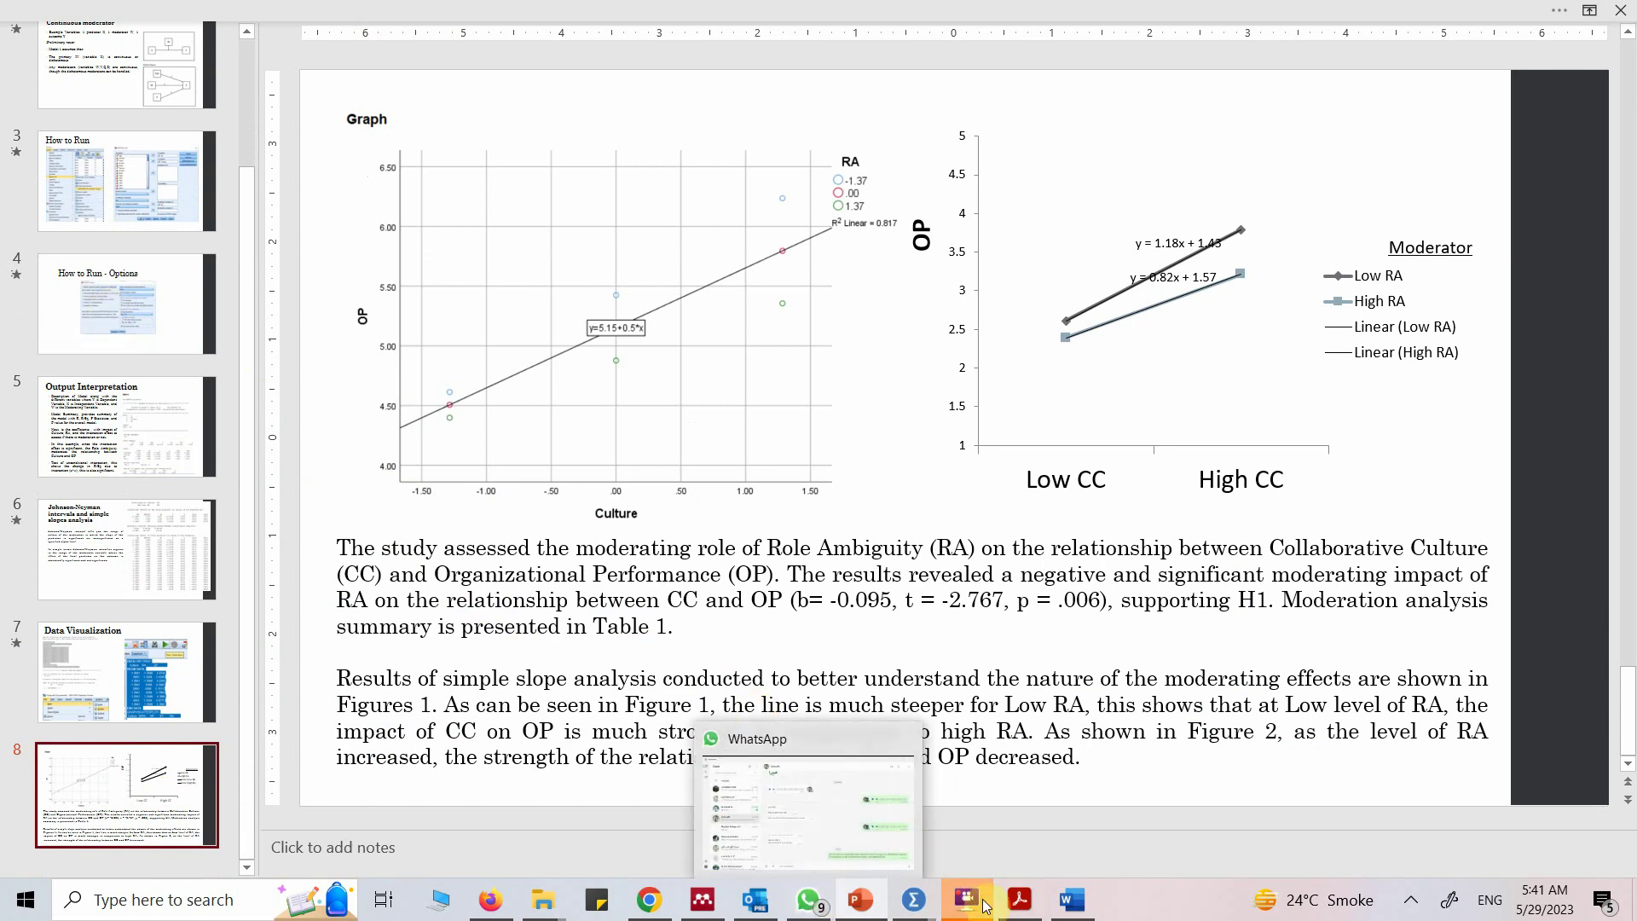
pyautogui.click(1071, 899)
pyautogui.scroll(15, 493, 552)
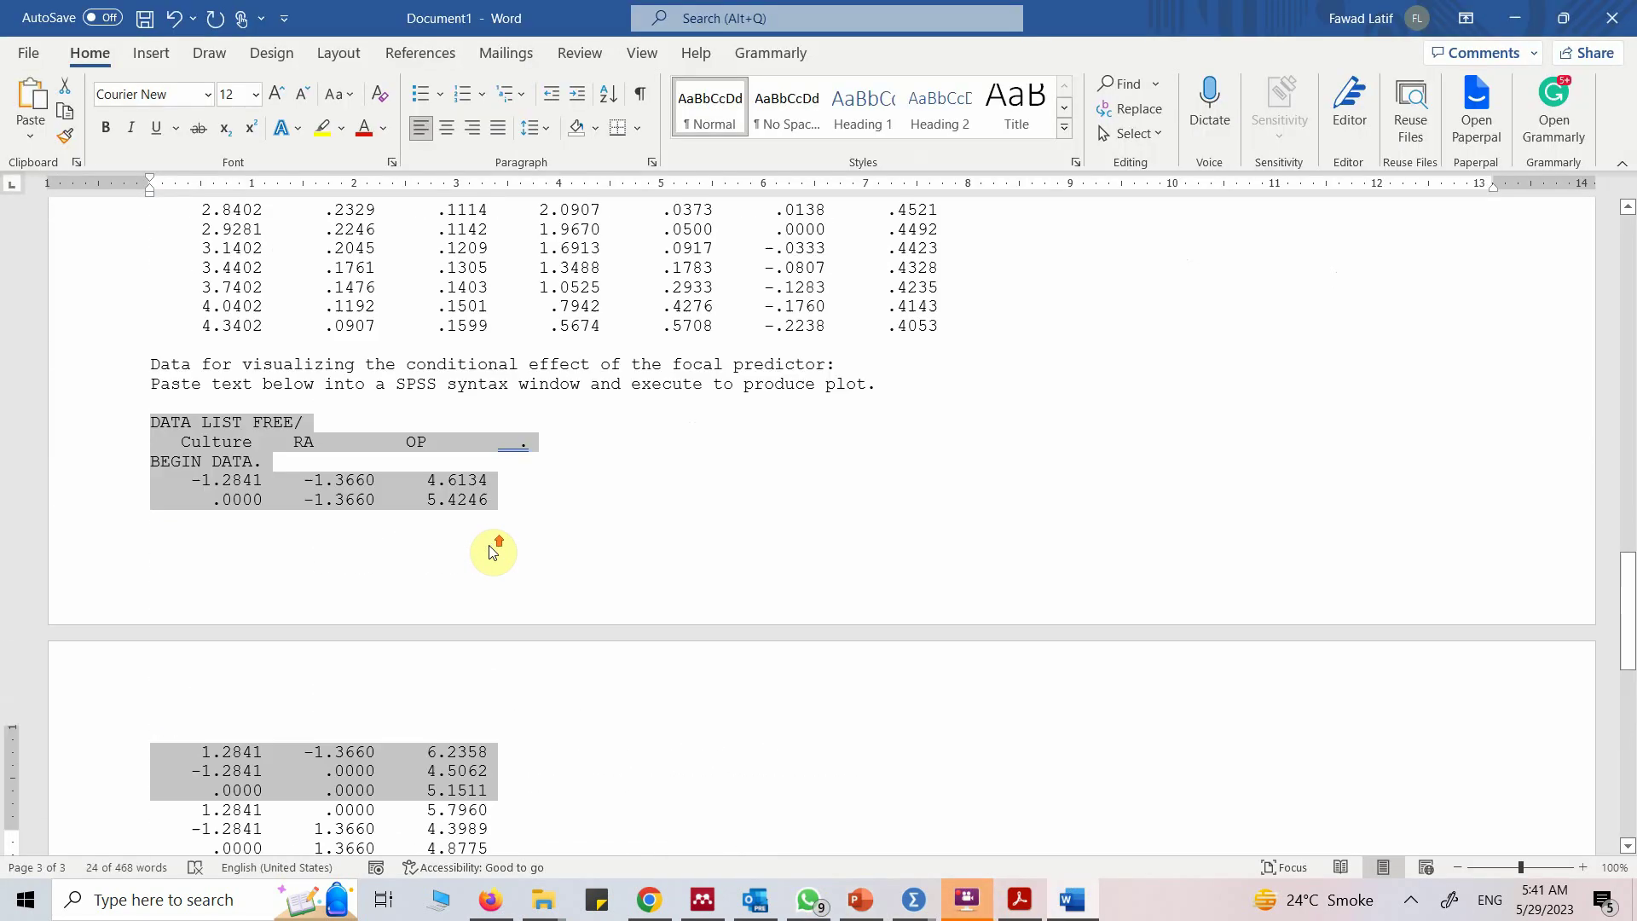
pyautogui.scroll(-5, 490, 545)
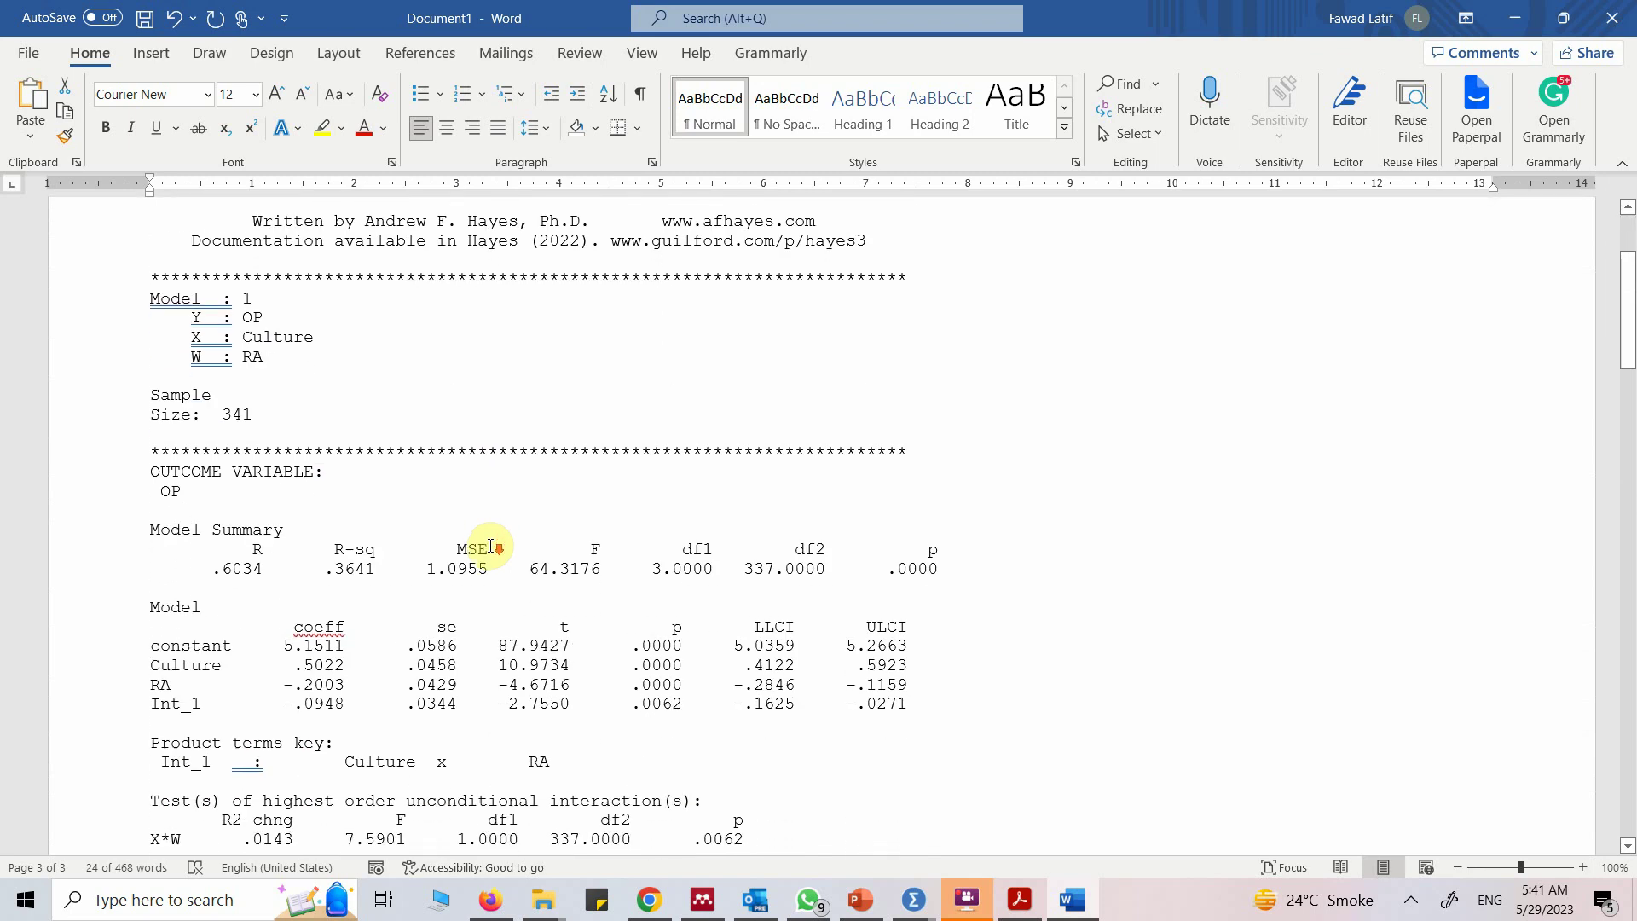
pyautogui.scroll(1, 490, 541)
# - In ChatGPT, enter "I ran Model 1 from Hayes Process Macro to assess the moderating role of Role Ambiguity on the relationship between Culture and Performance."
pyautogui.hotkey('alt', 'Tab')
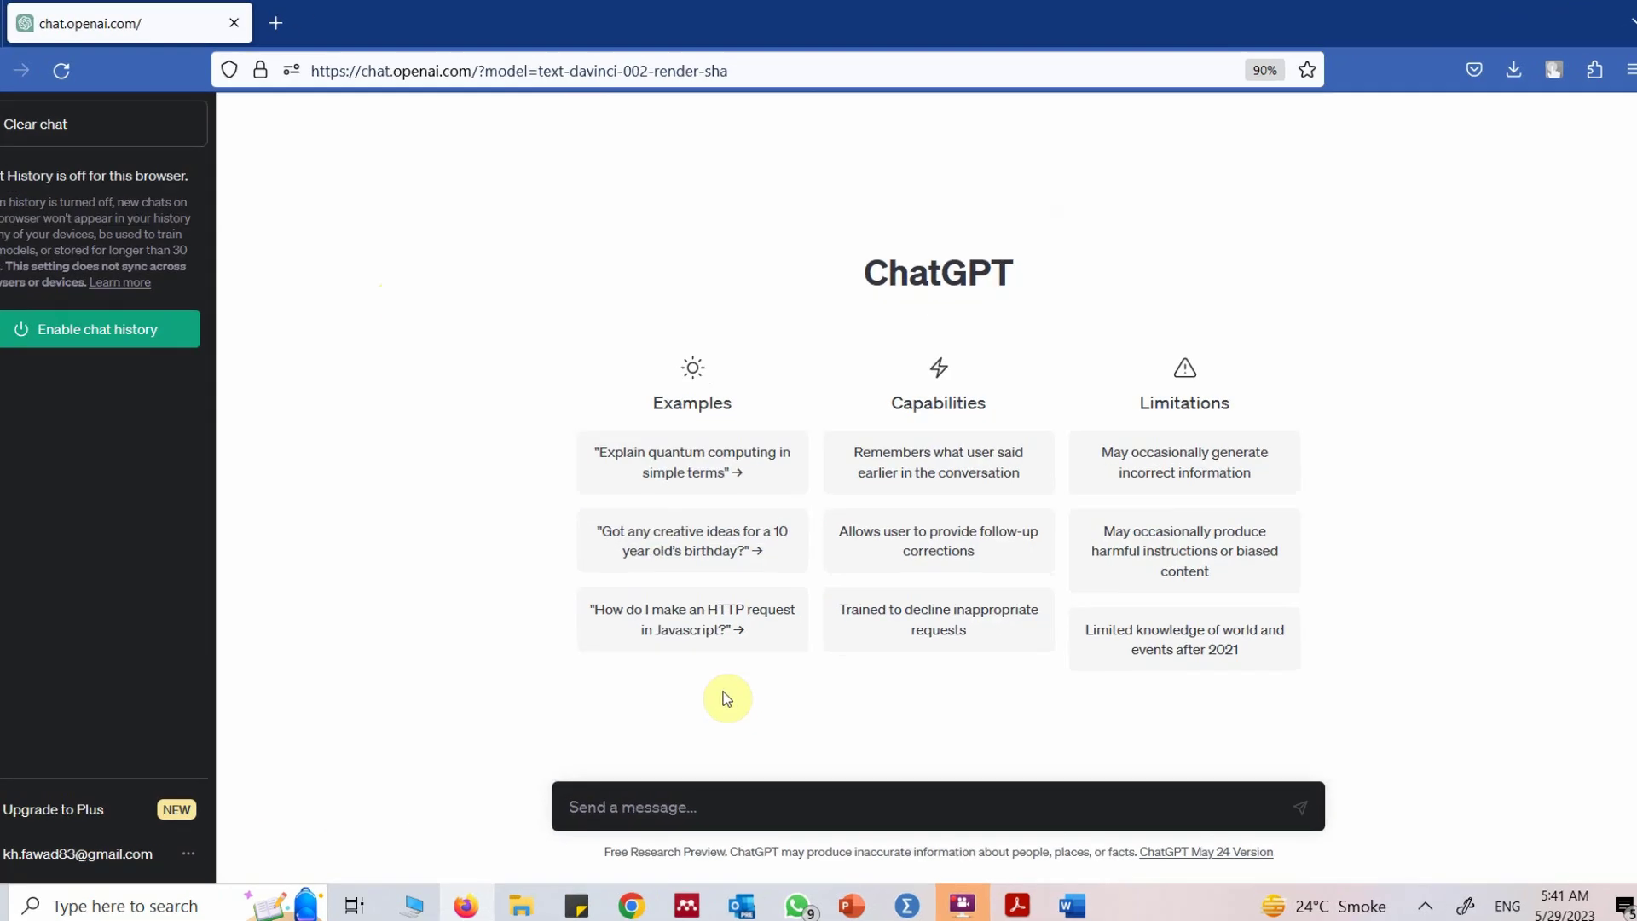
pyautogui.write('I ran M')
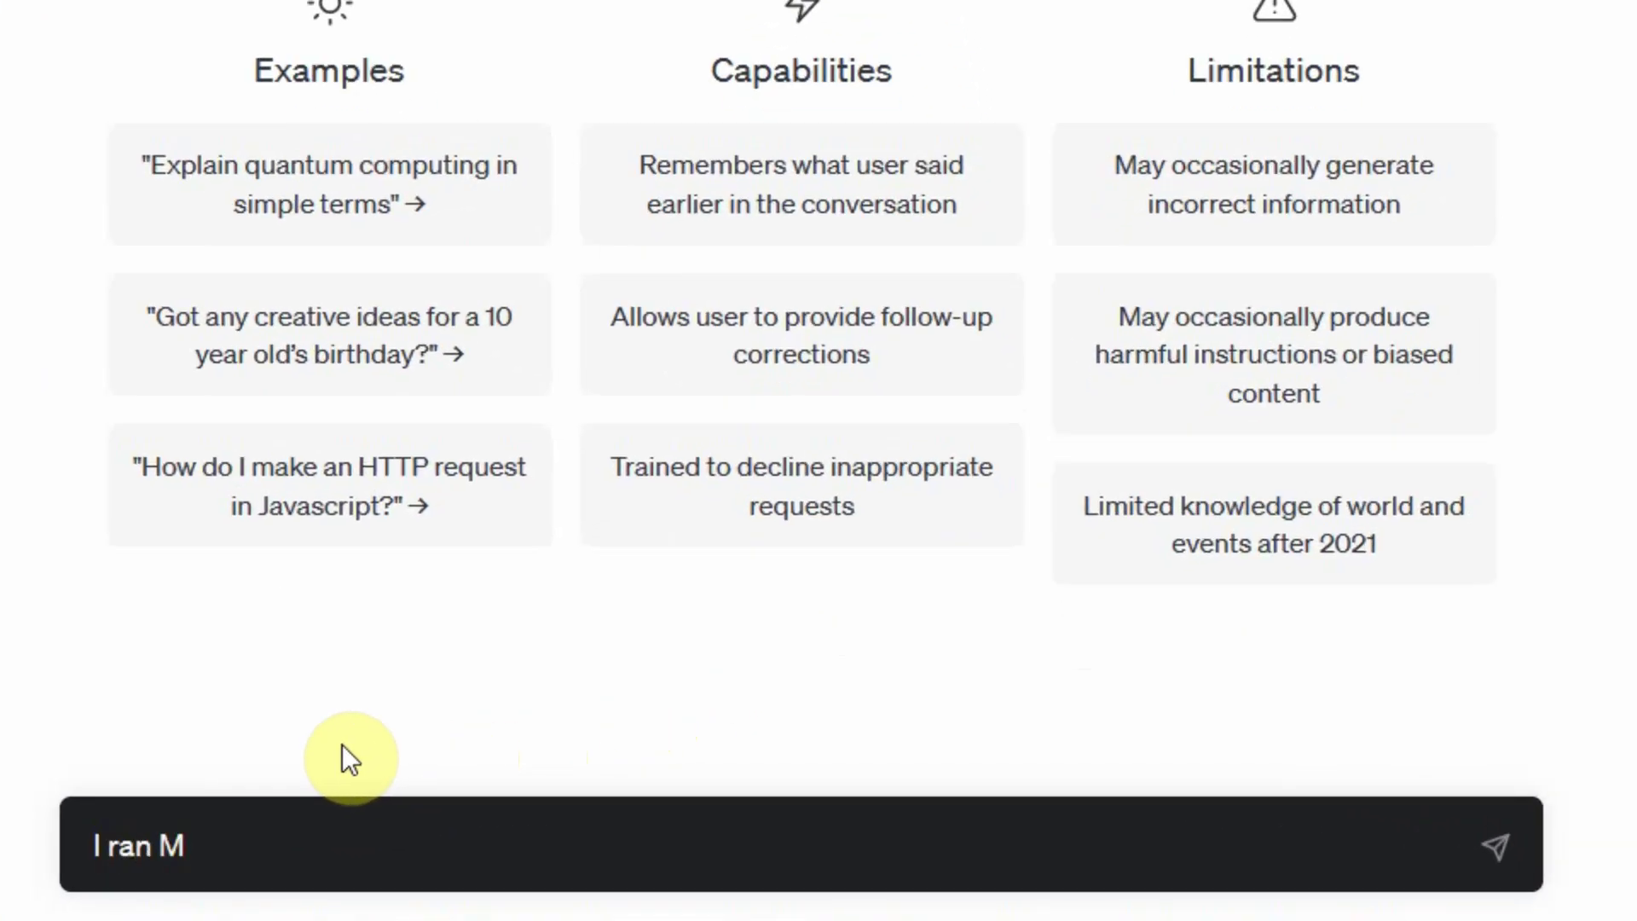
pyautogui.write('odel 1 from Ha')
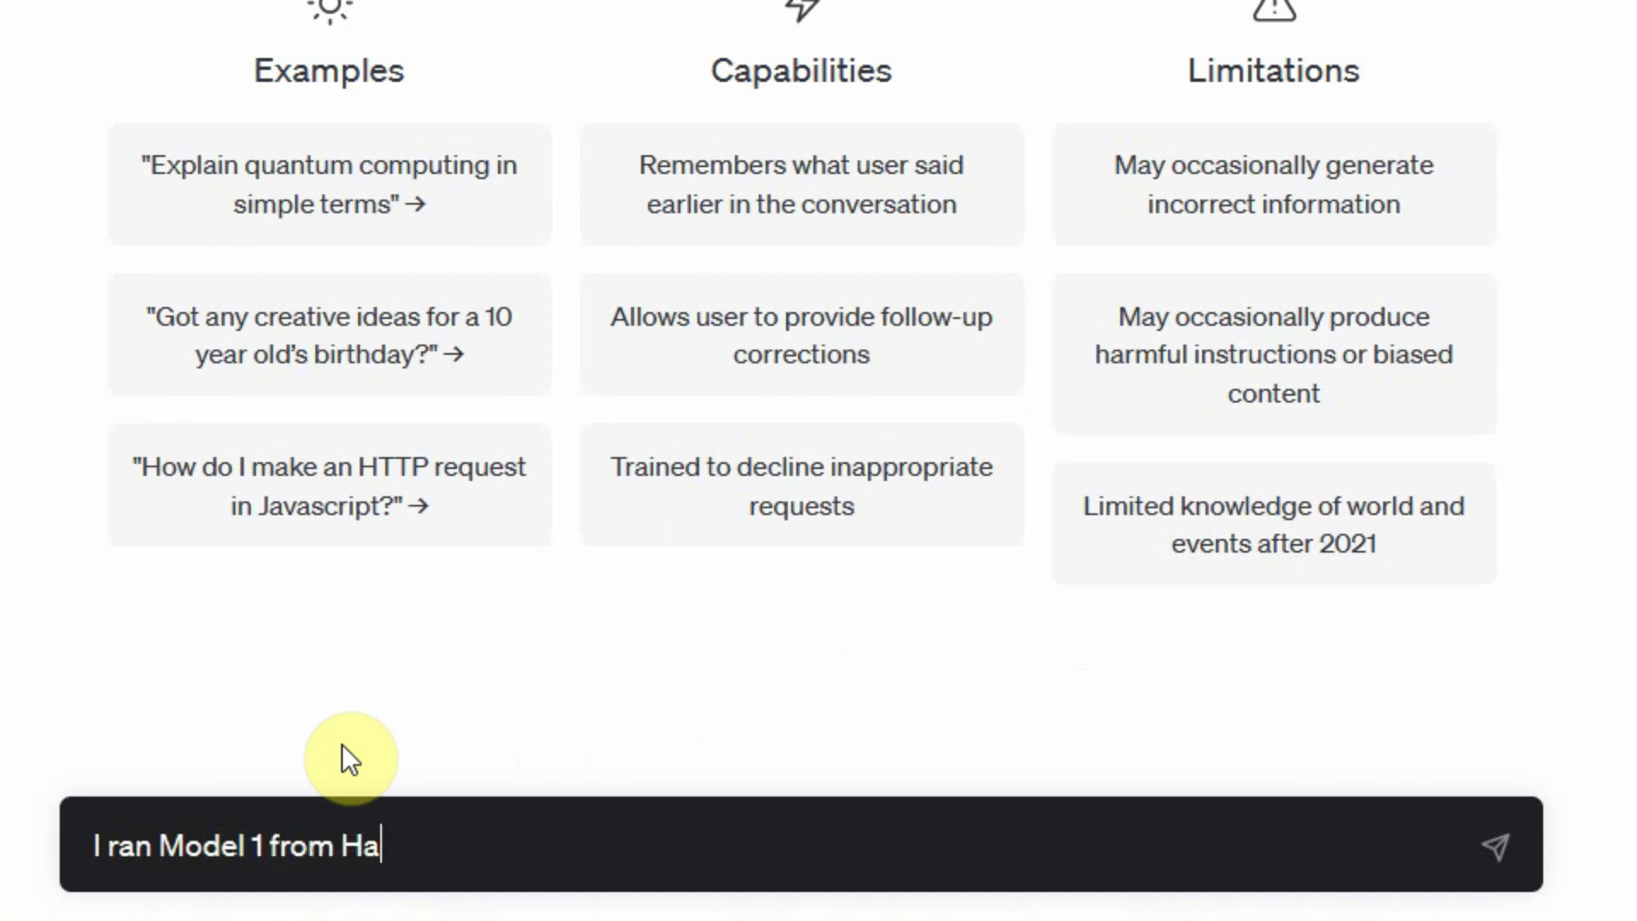
pyautogui.write('yes Process M')
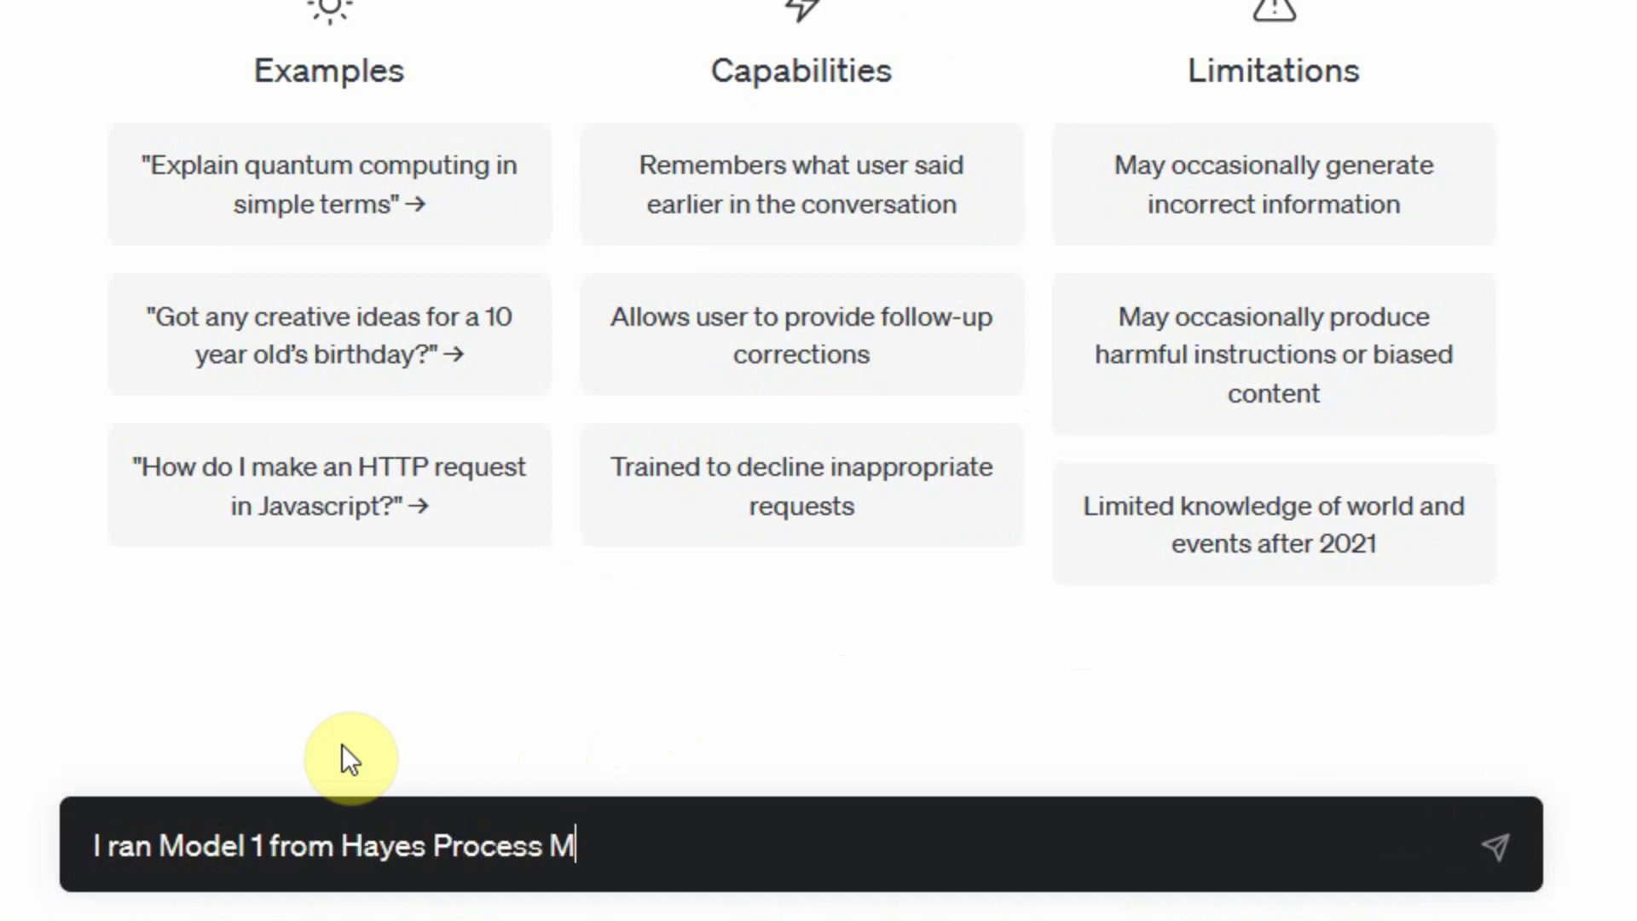
pyautogui.write('acro to assess ')
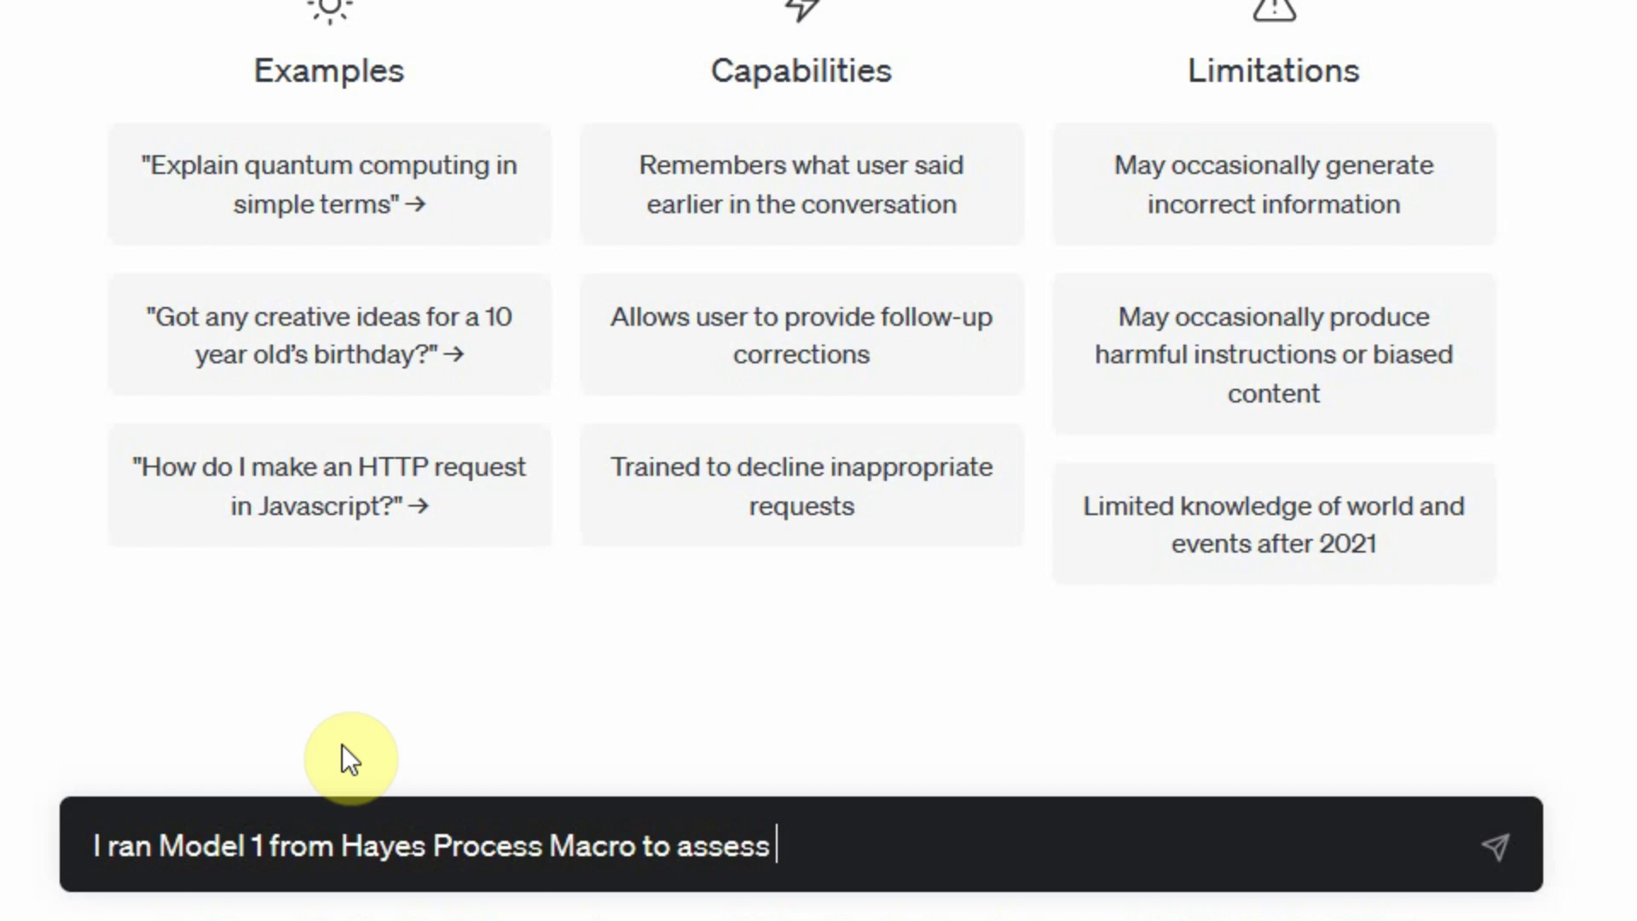
pyautogui.write('the moderating role')
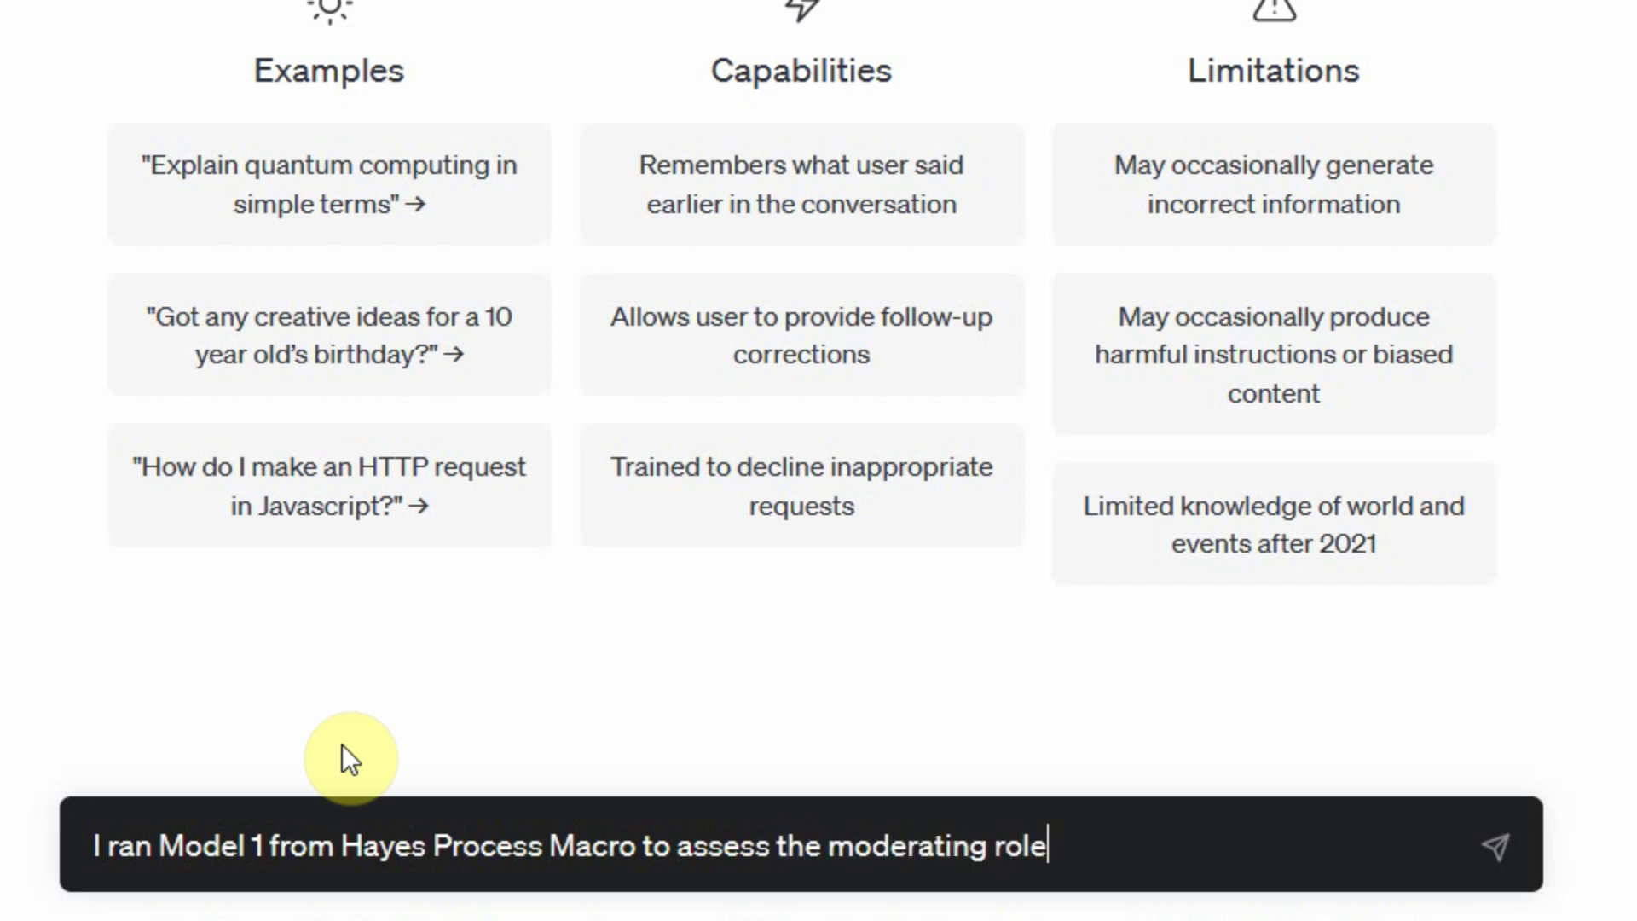
pyautogui.write(' of Role Ambiguity')
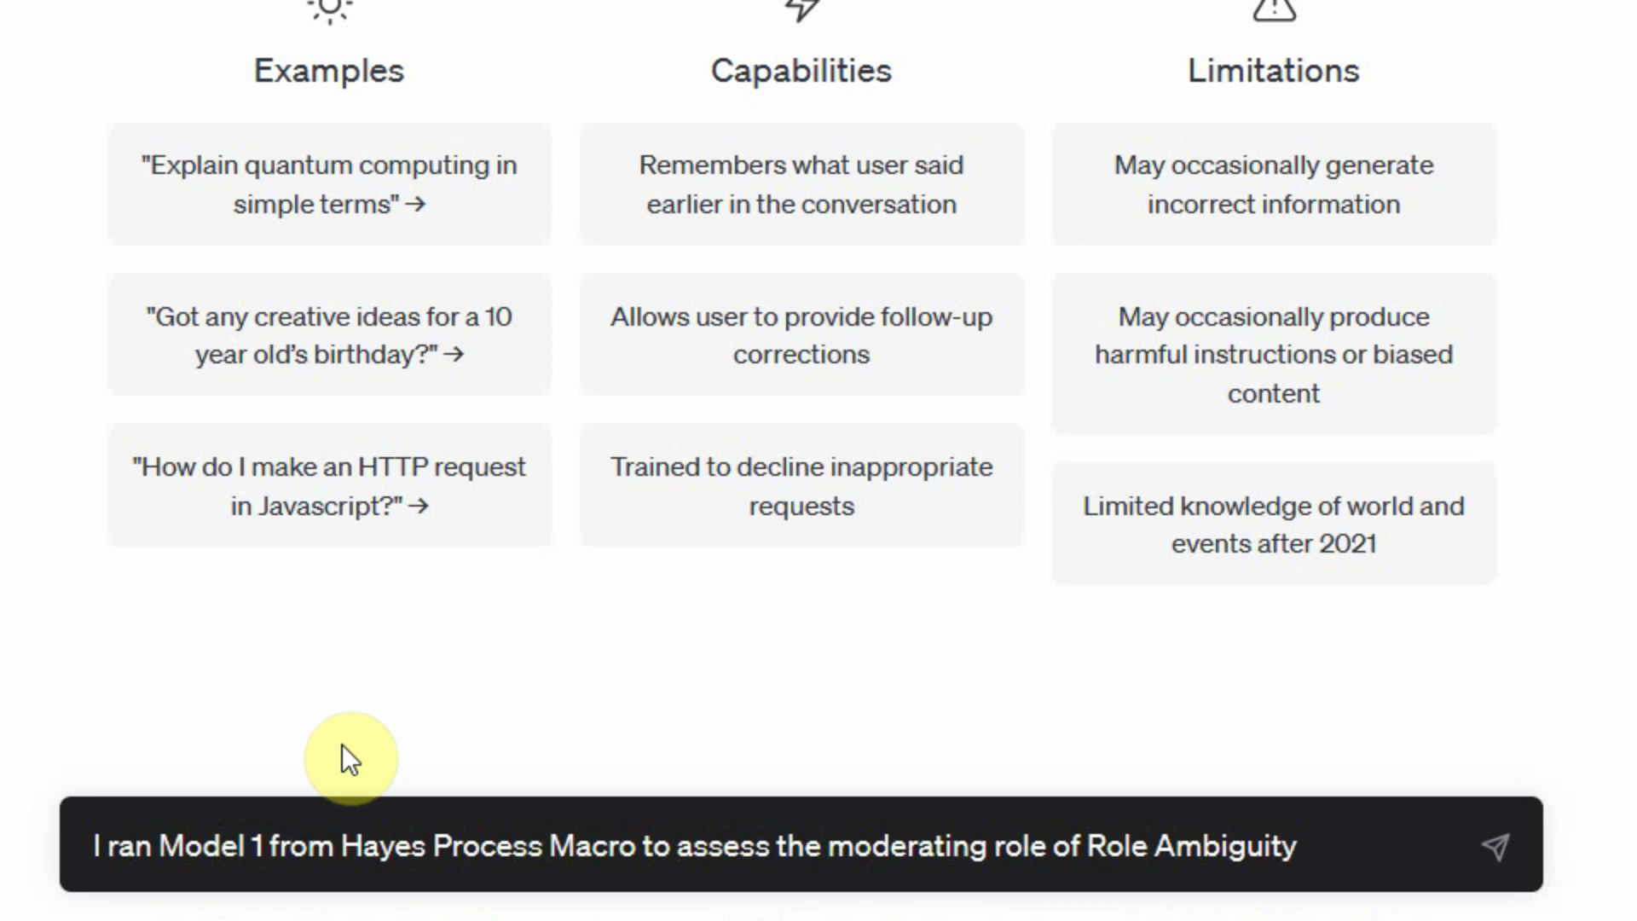
pyautogui.write(' on the relationship b')
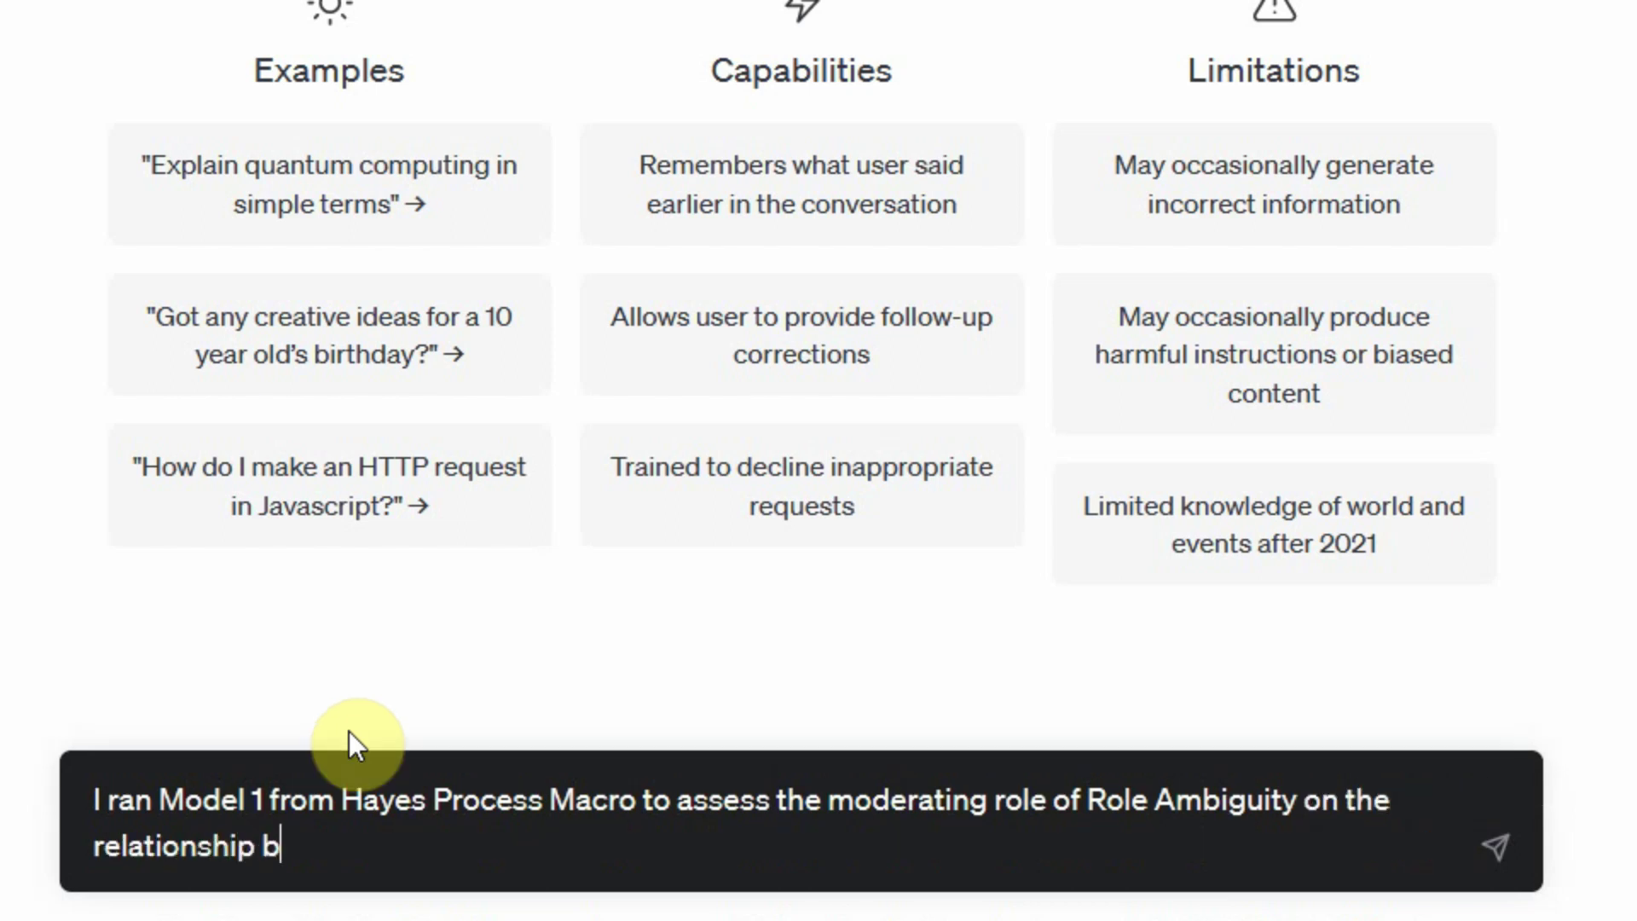
pyautogui.write('etween ')
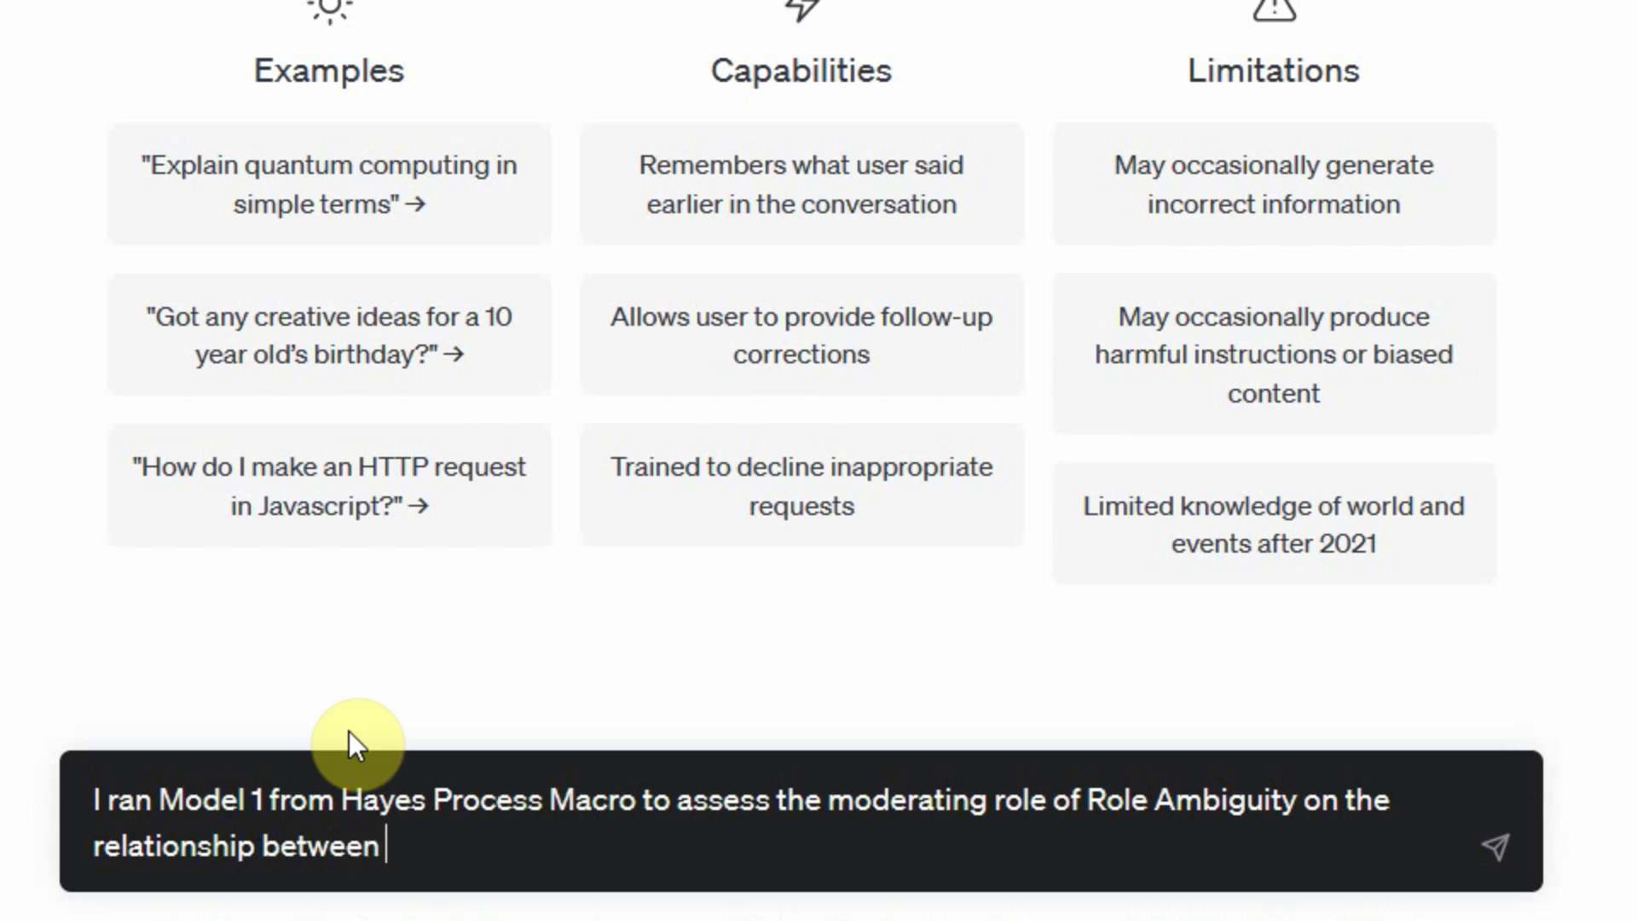
pyautogui.write('Culture and Per')
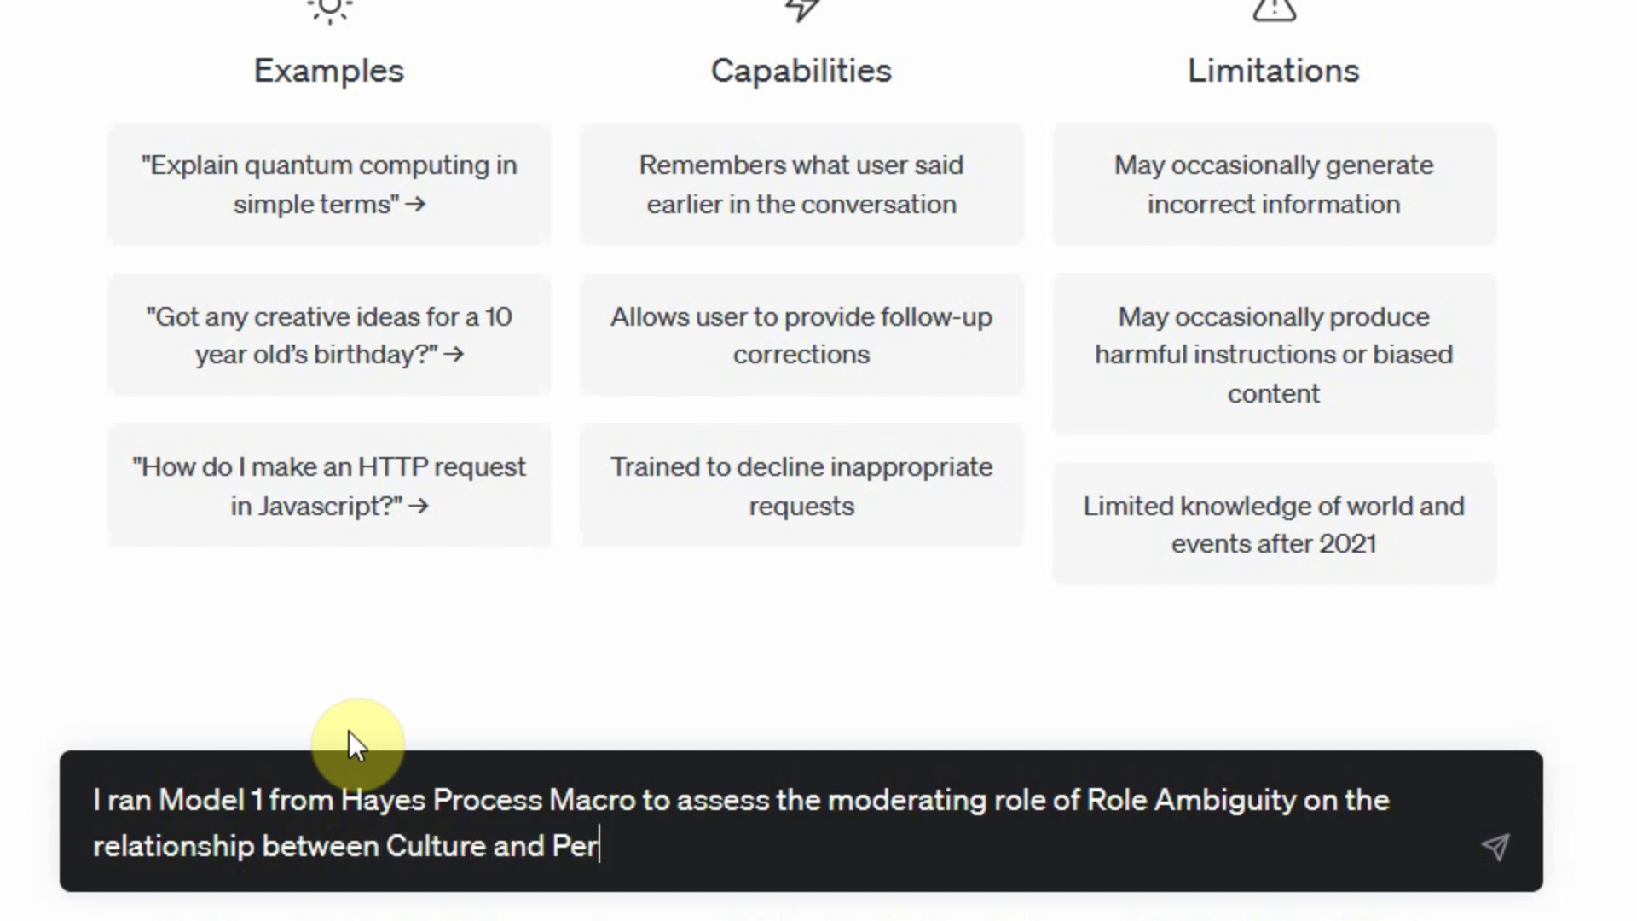
pyautogui.write('formance.')
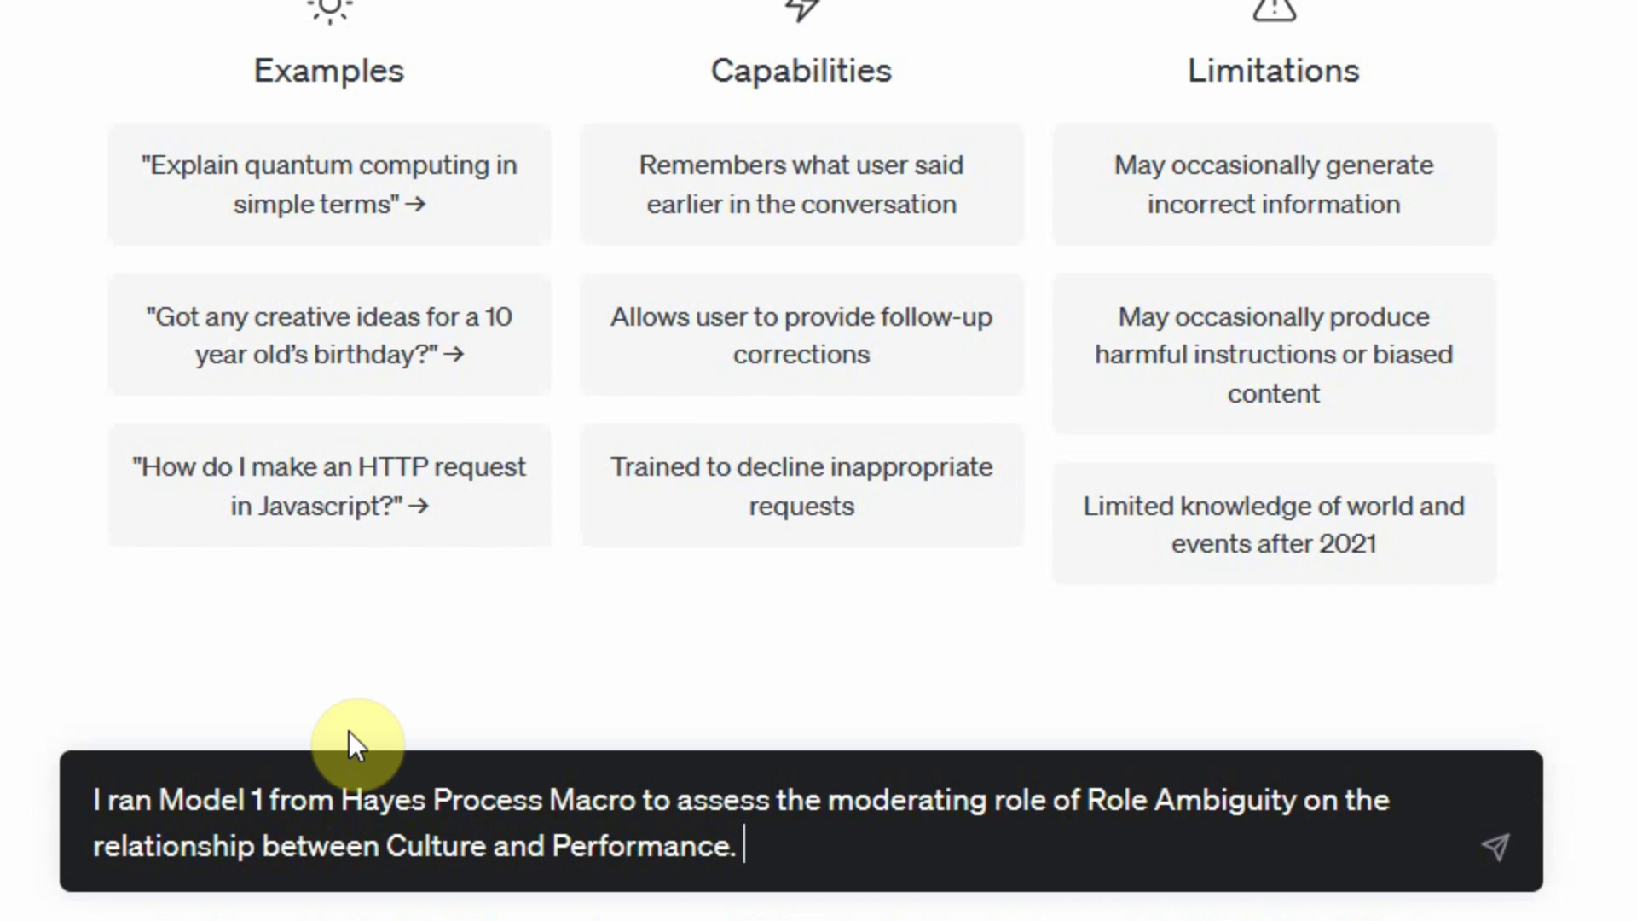
# - Add "Following are the results" to the prompt and start a line reading "Culture had a significant impact on OP: Beta ="
pyautogui.write('Following are th')
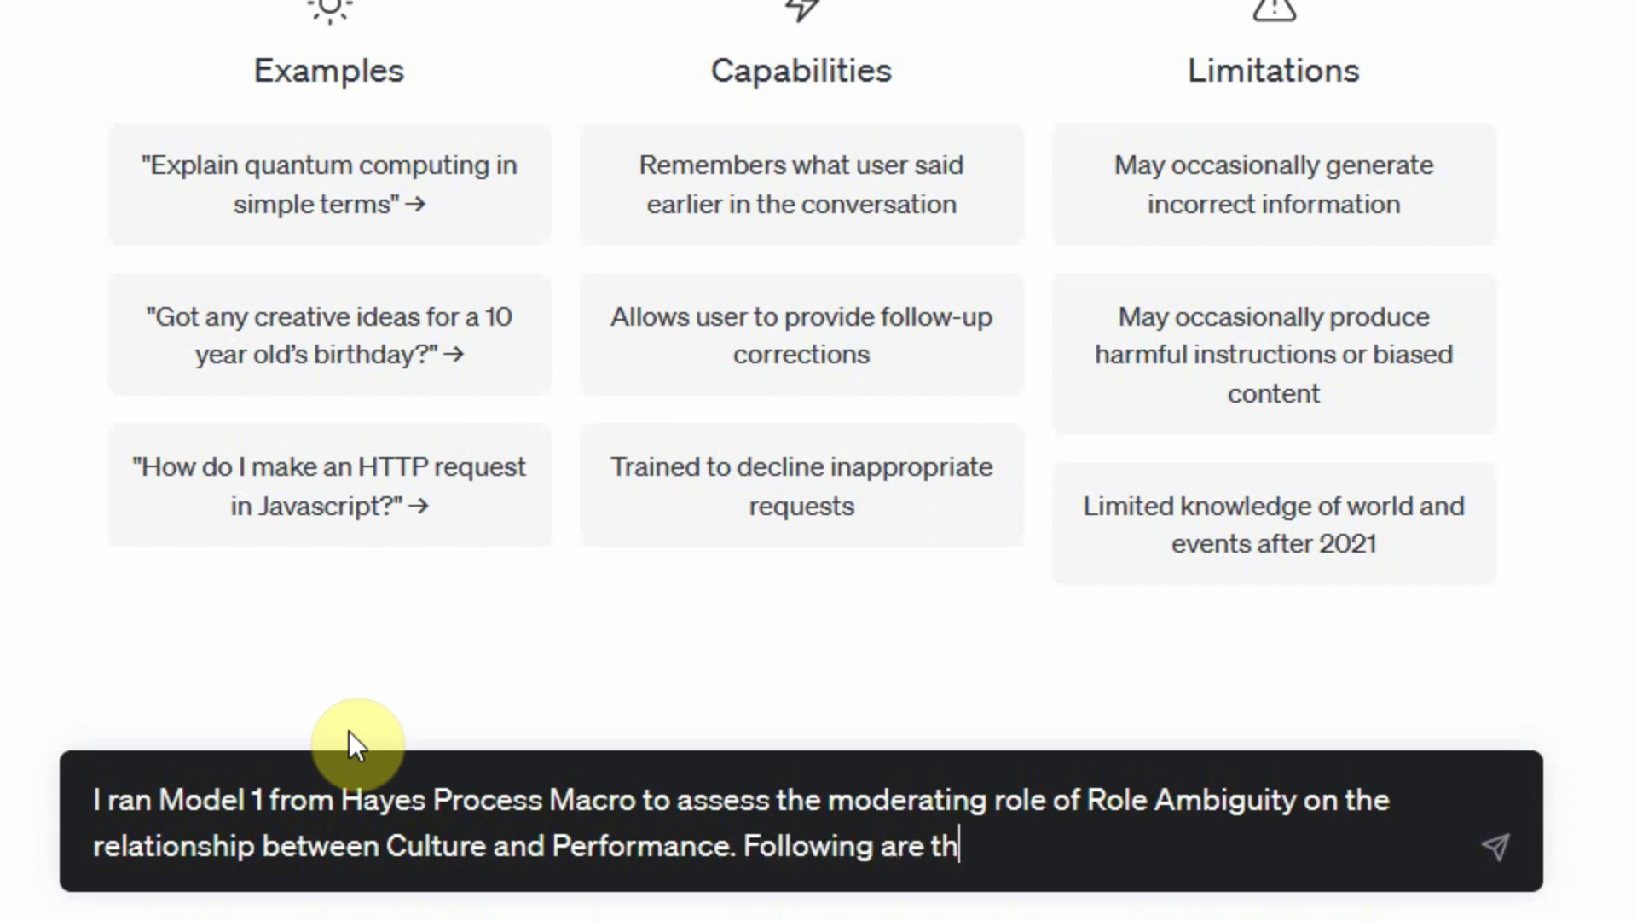
pyautogui.write('e results')
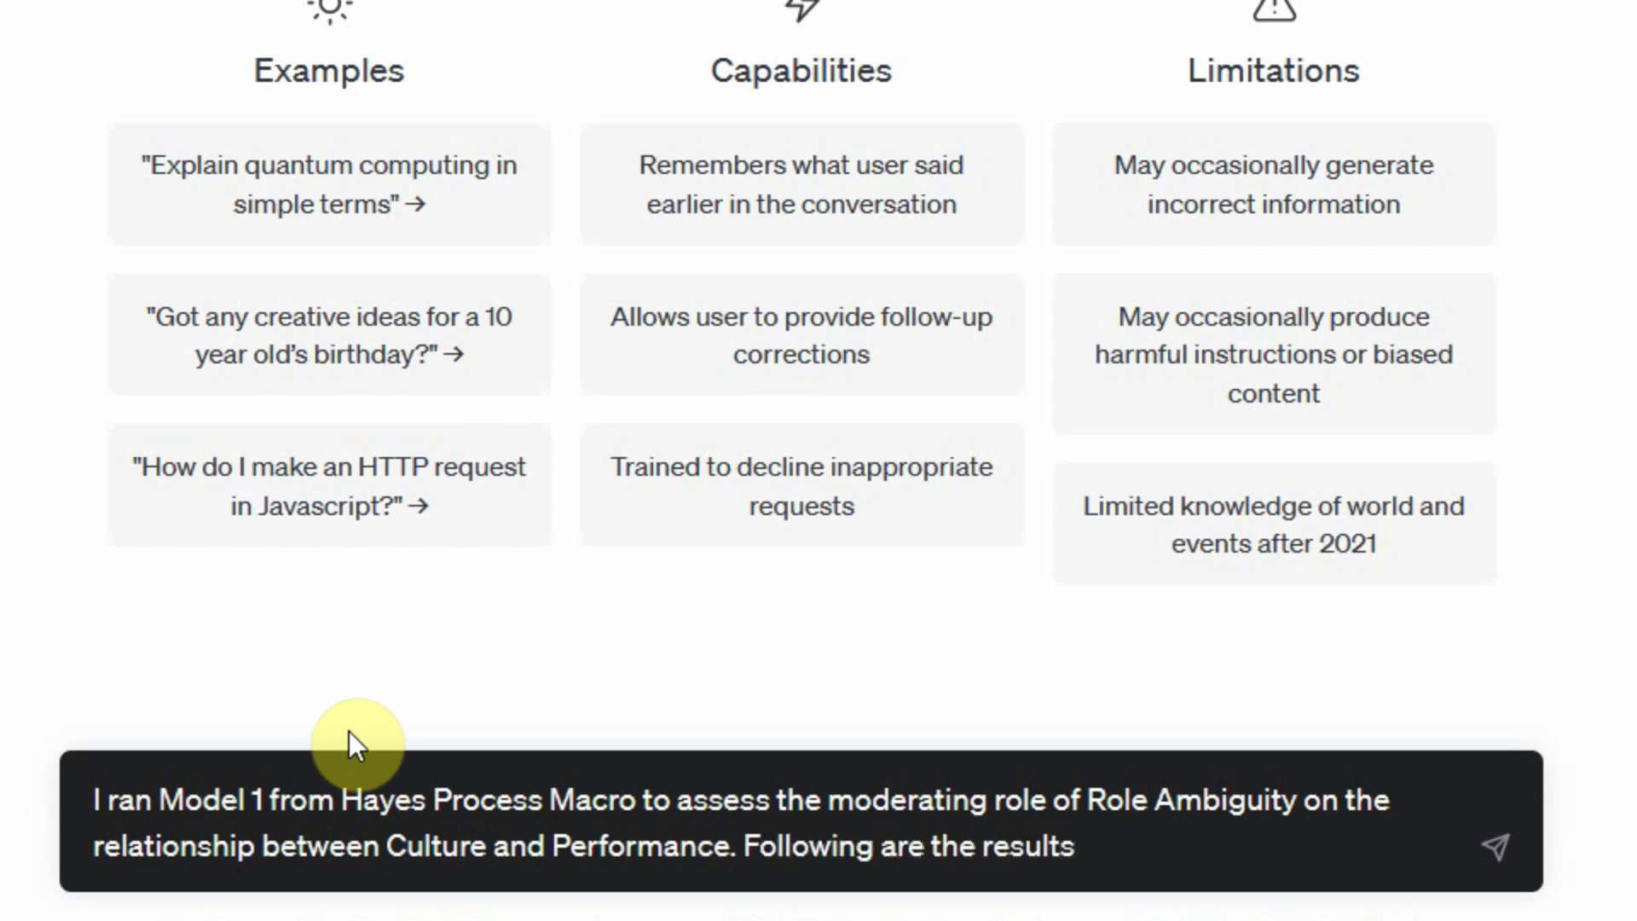
pyautogui.hotkey('shift', 'Return')
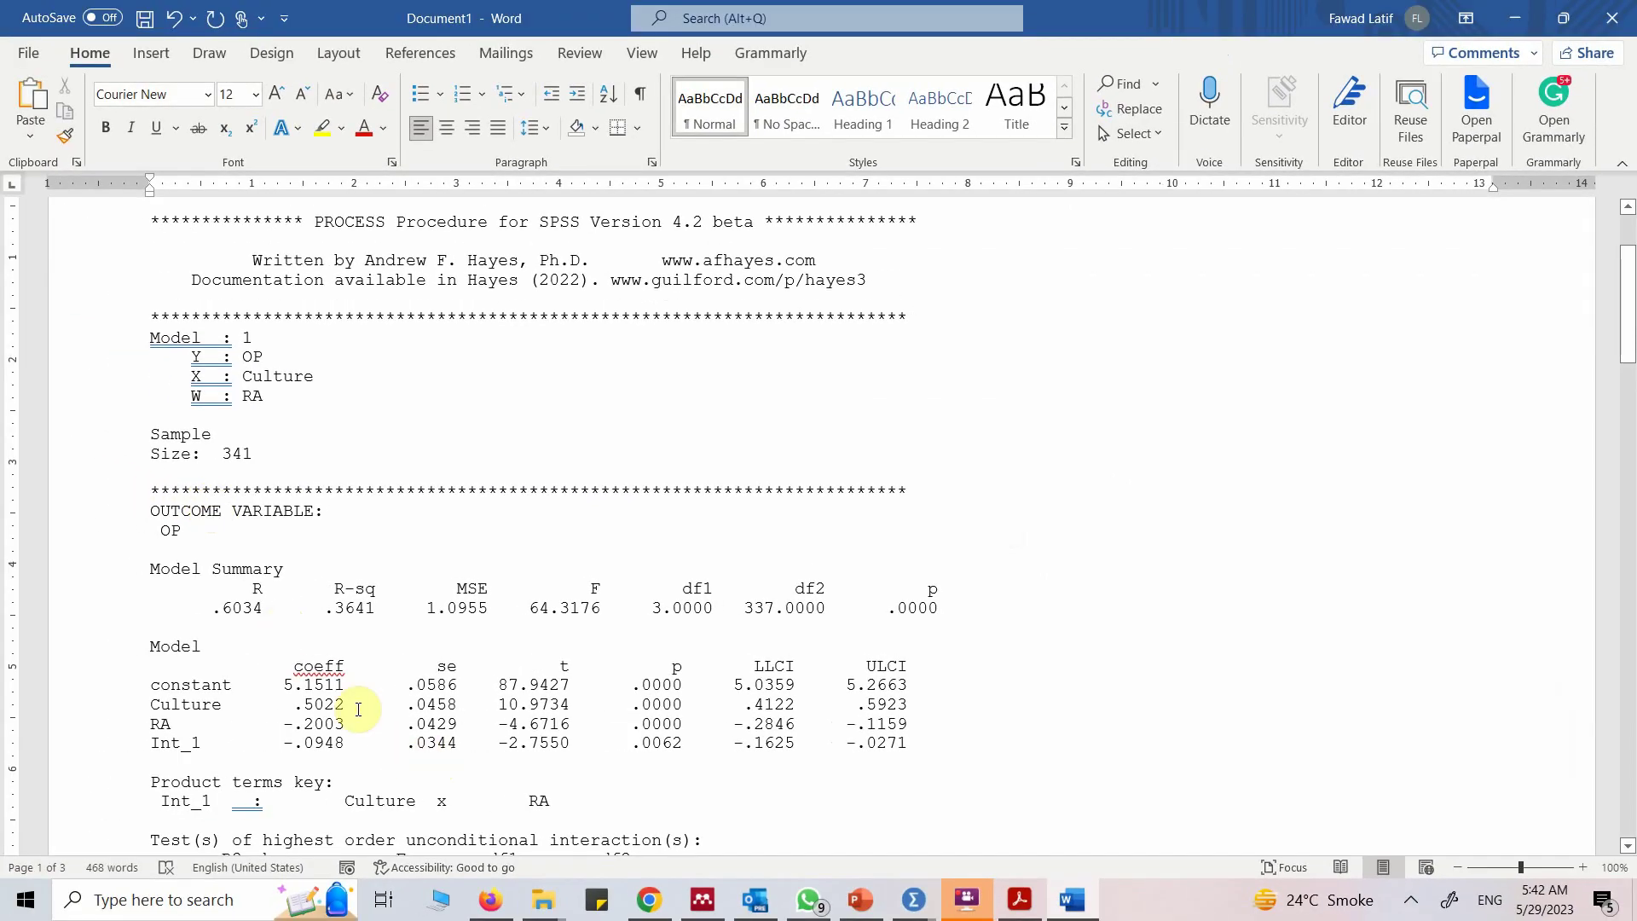
pyautogui.click(490, 899)
pyautogui.hotkey('shift', 'Return')
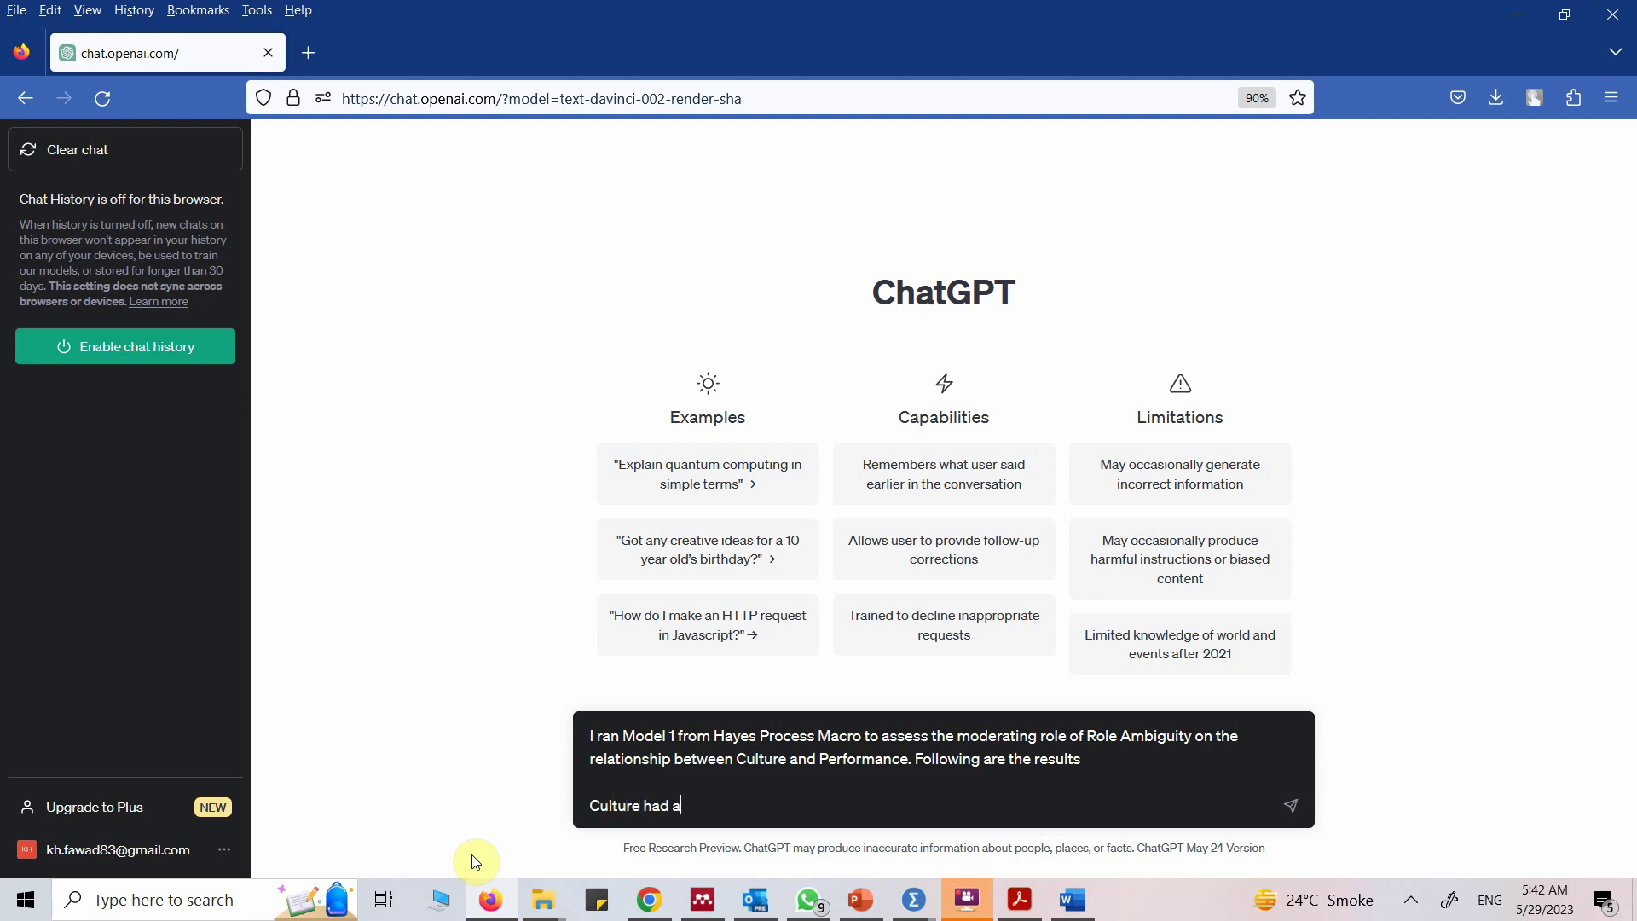
pyautogui.write('impact on OP: Beta =')
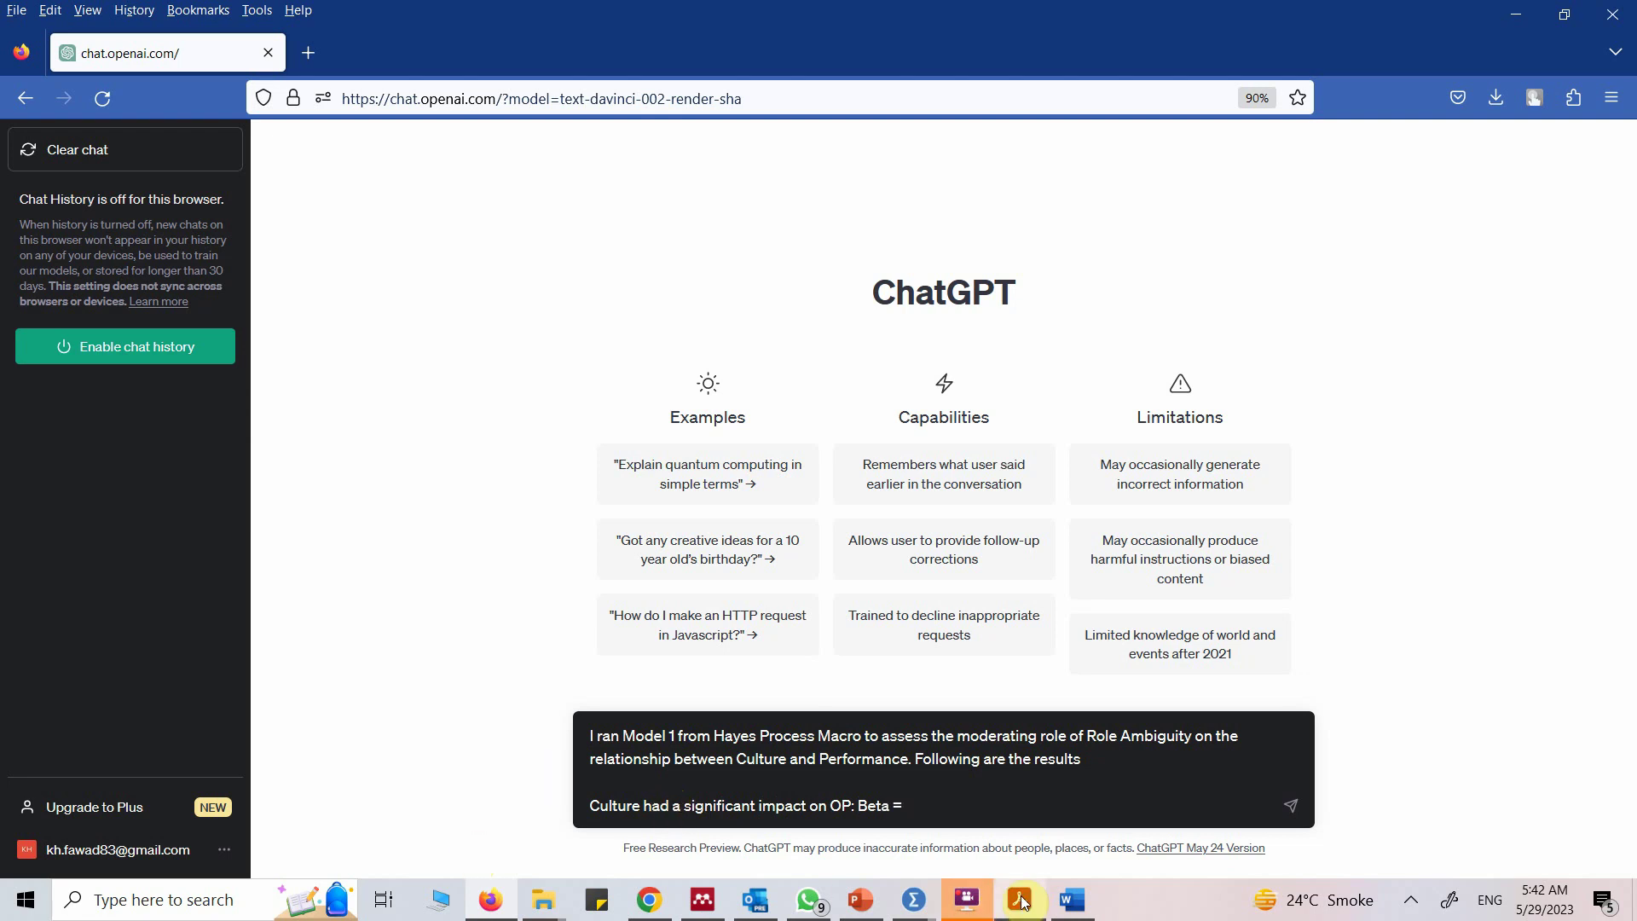
# - Switch to the Word document, place the Culture result line below the Model table and complete it with Beta = 0.5022, P = 0.000
pyautogui.click(1061, 901)
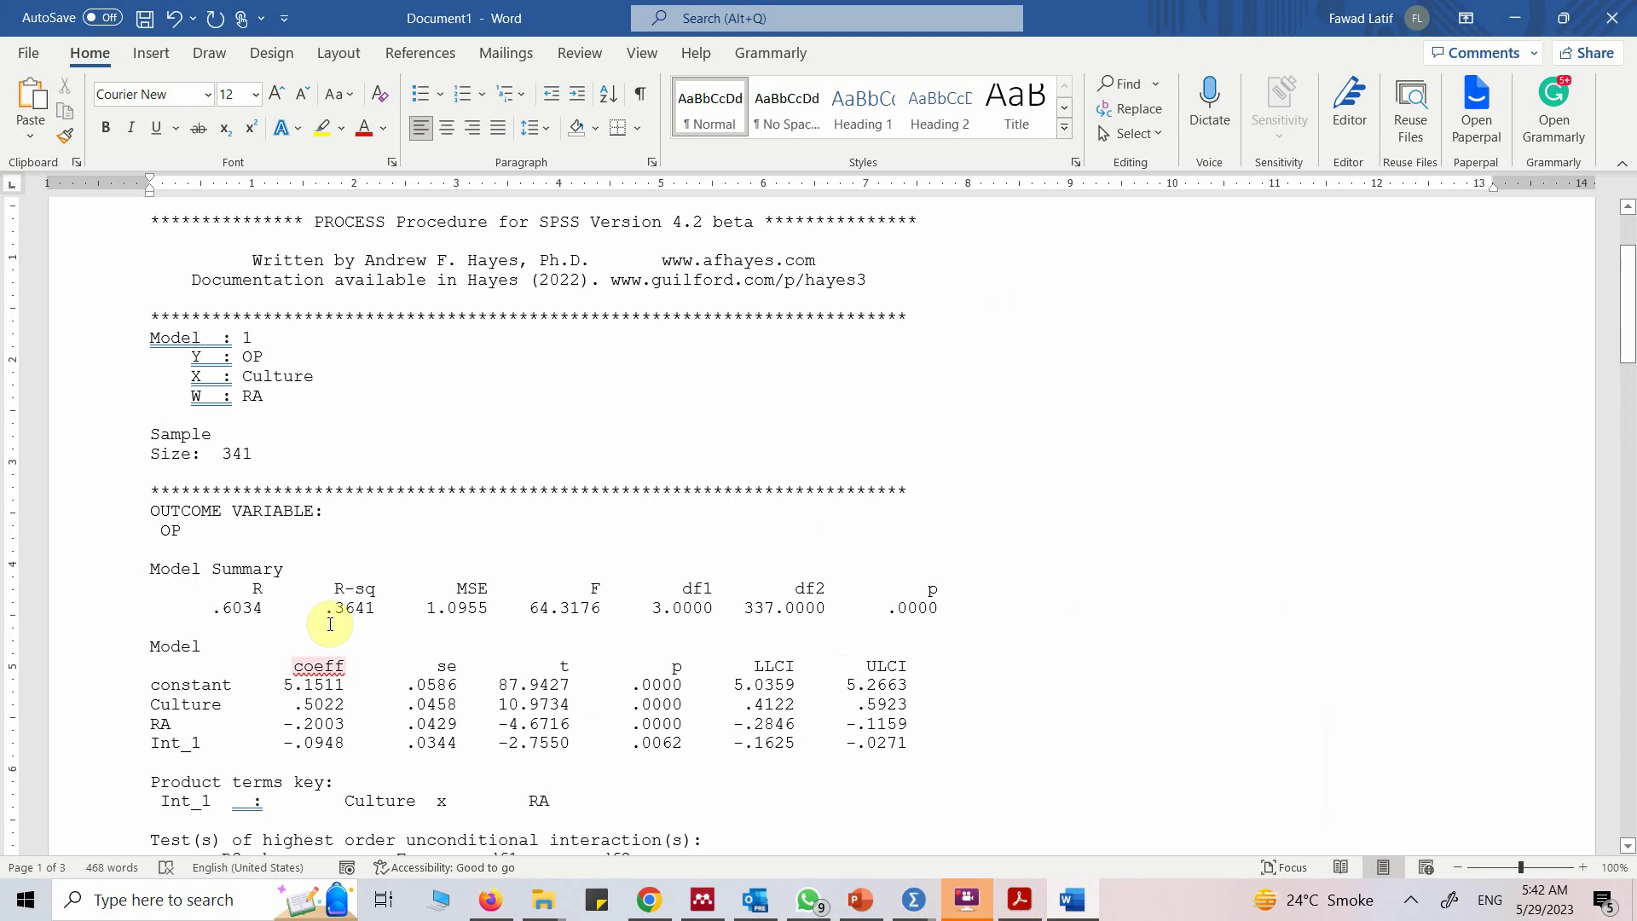
pyautogui.scroll(-3, 496, 669)
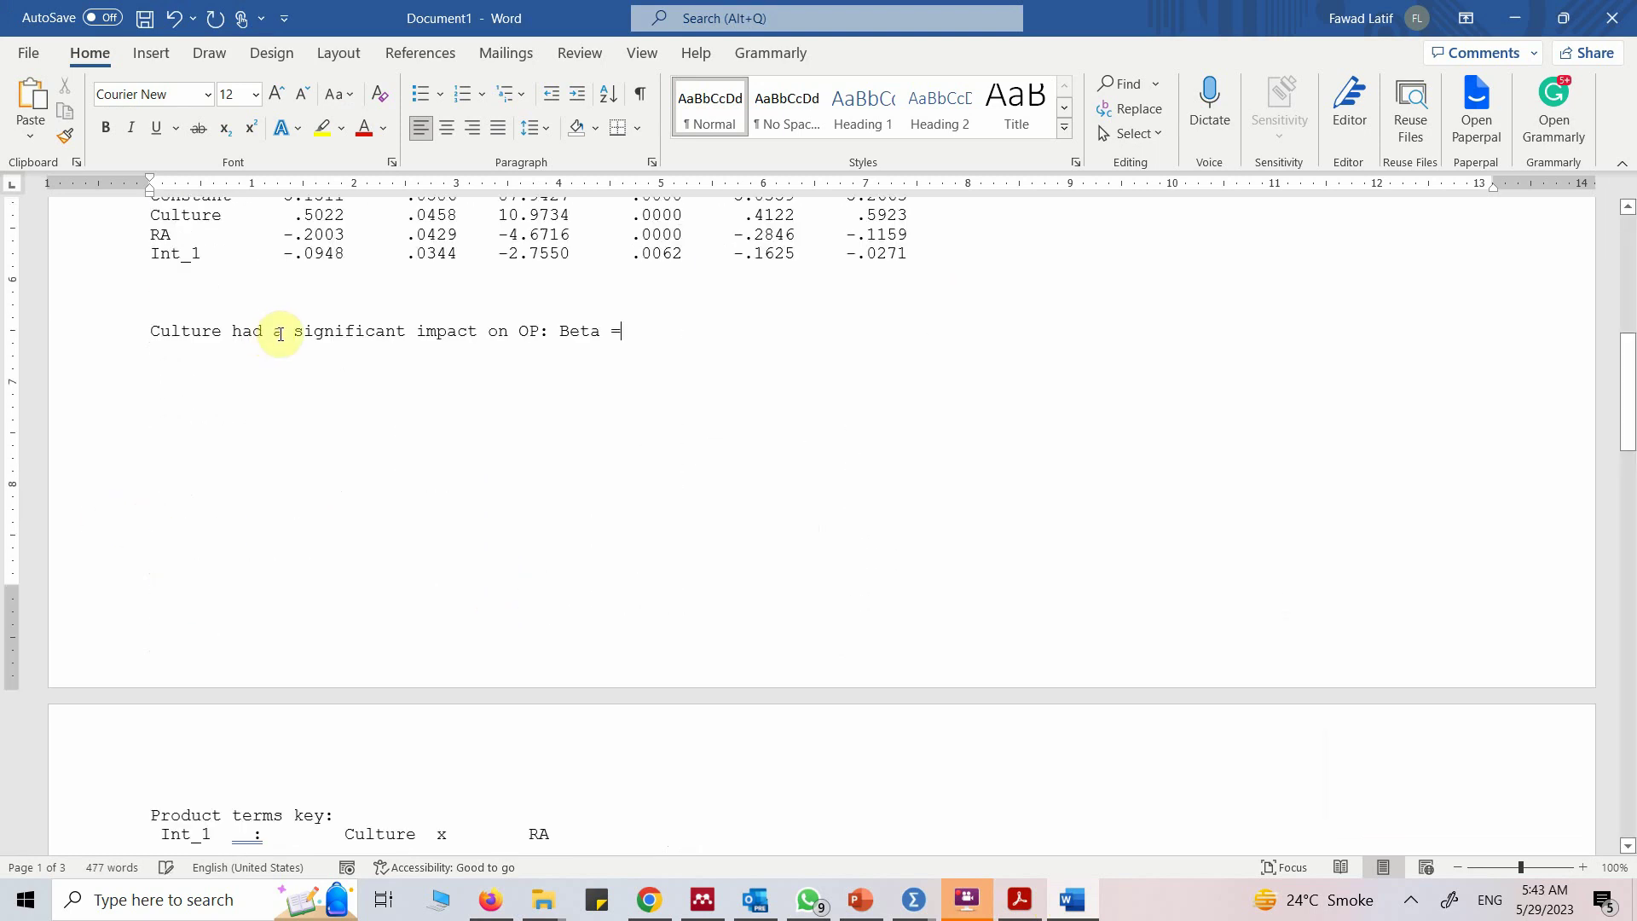
pyautogui.scroll(5, 448, 365)
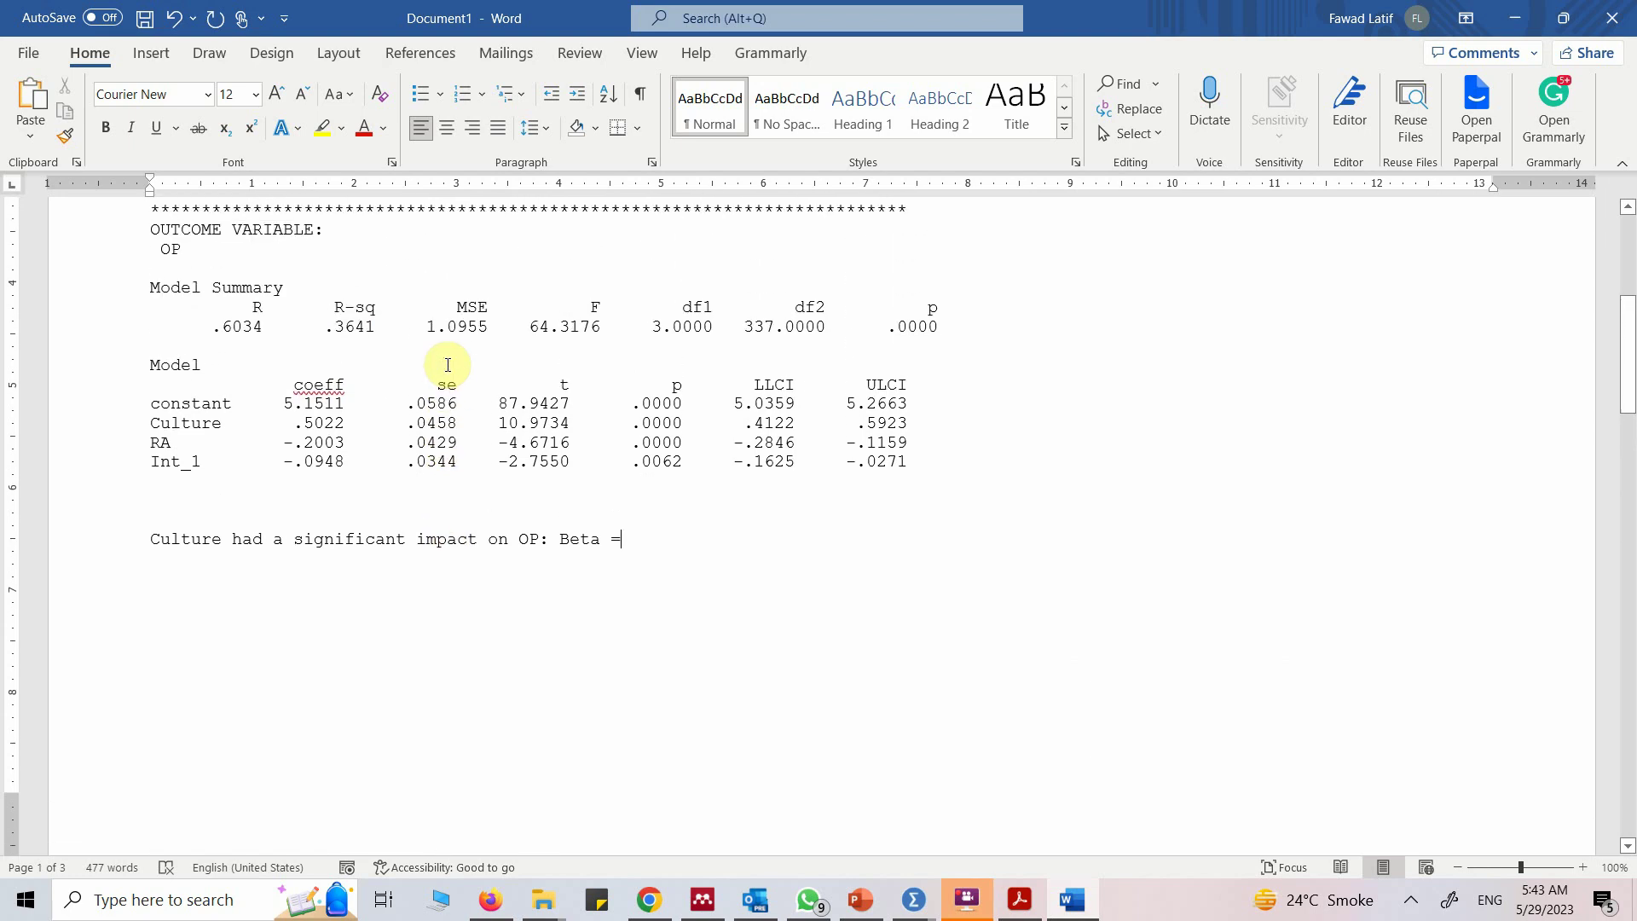
pyautogui.write('0')
pyautogui.write('.50')
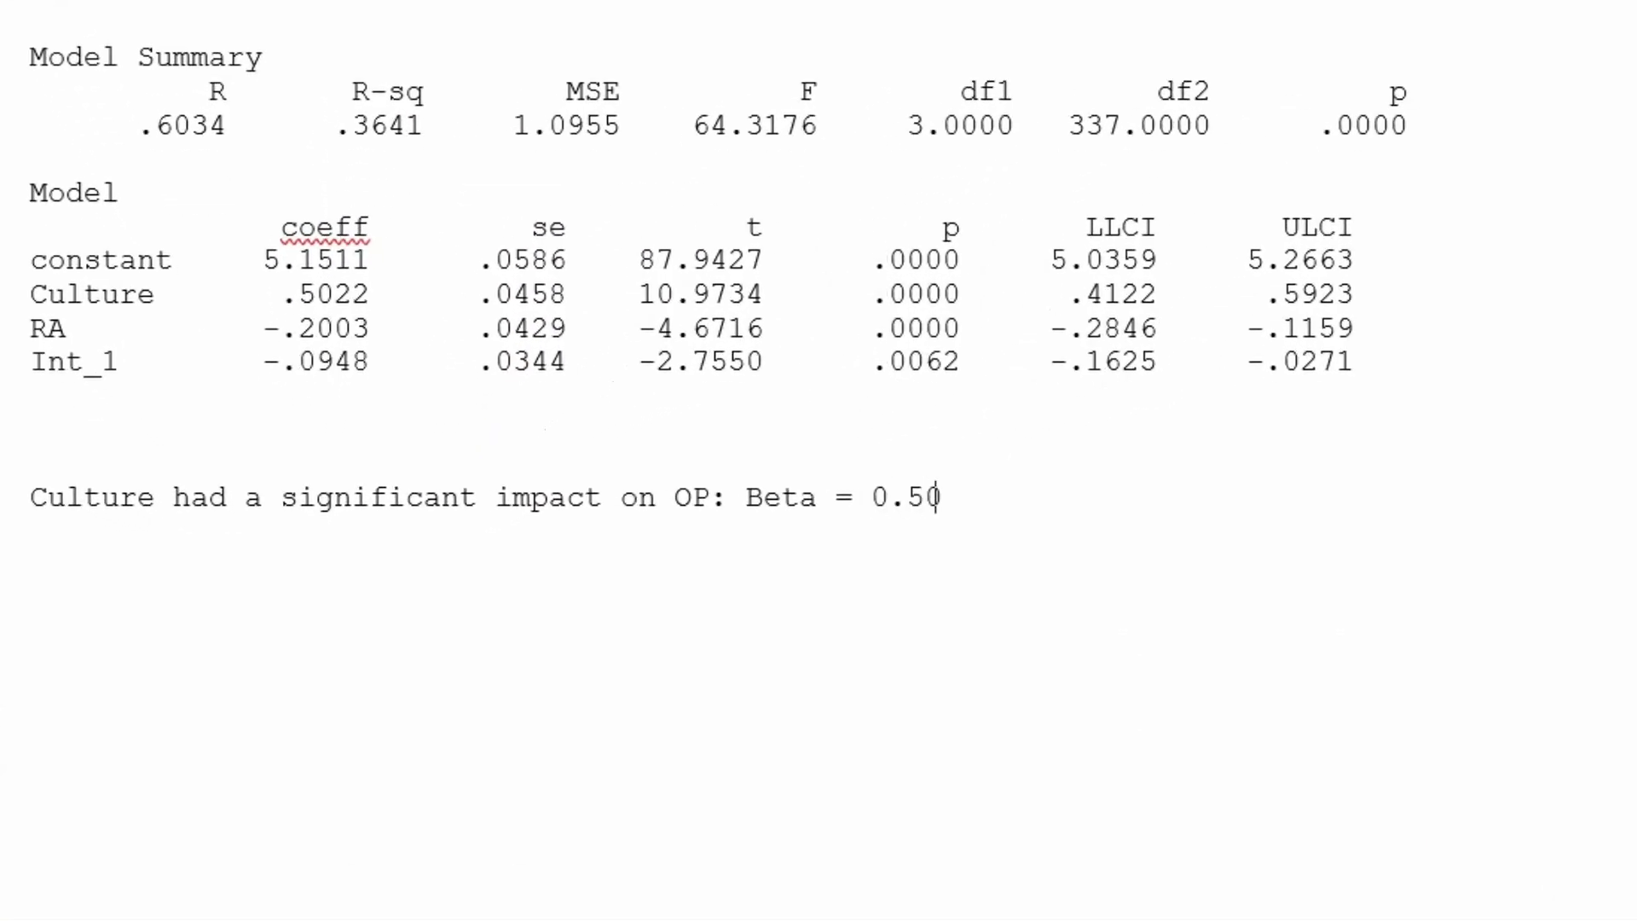
pyautogui.write('22, P = 0.000')
pyautogui.press('Return')
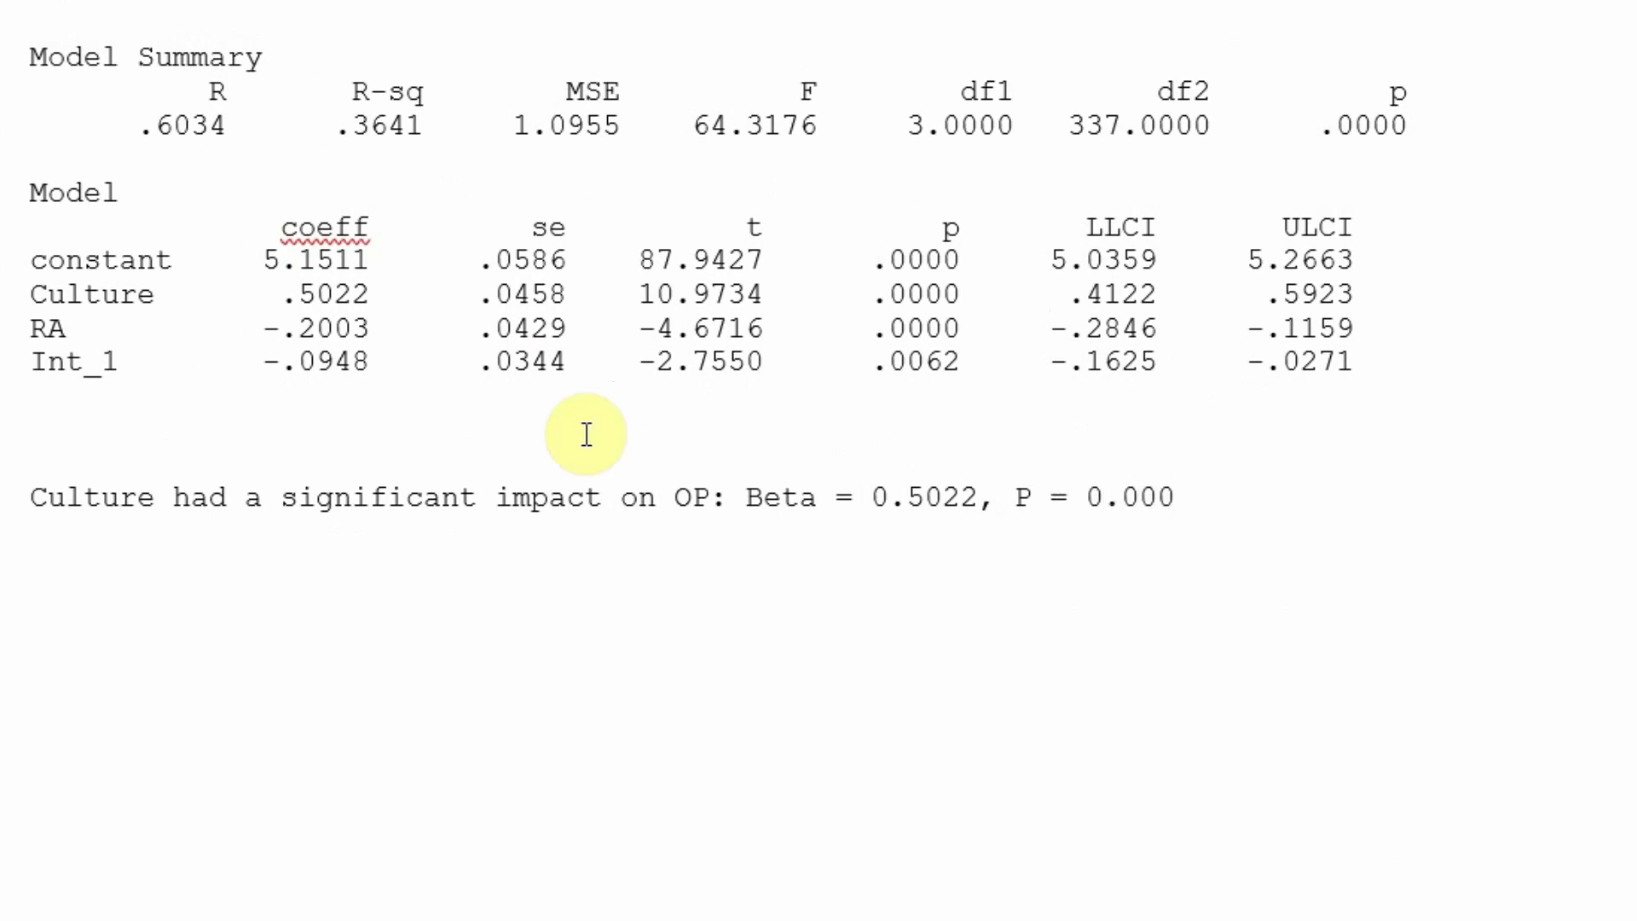
# - Duplicate the Culture result line directly below itself
pyautogui.press('Up')
pyautogui.hotkey('shift', 'Down')
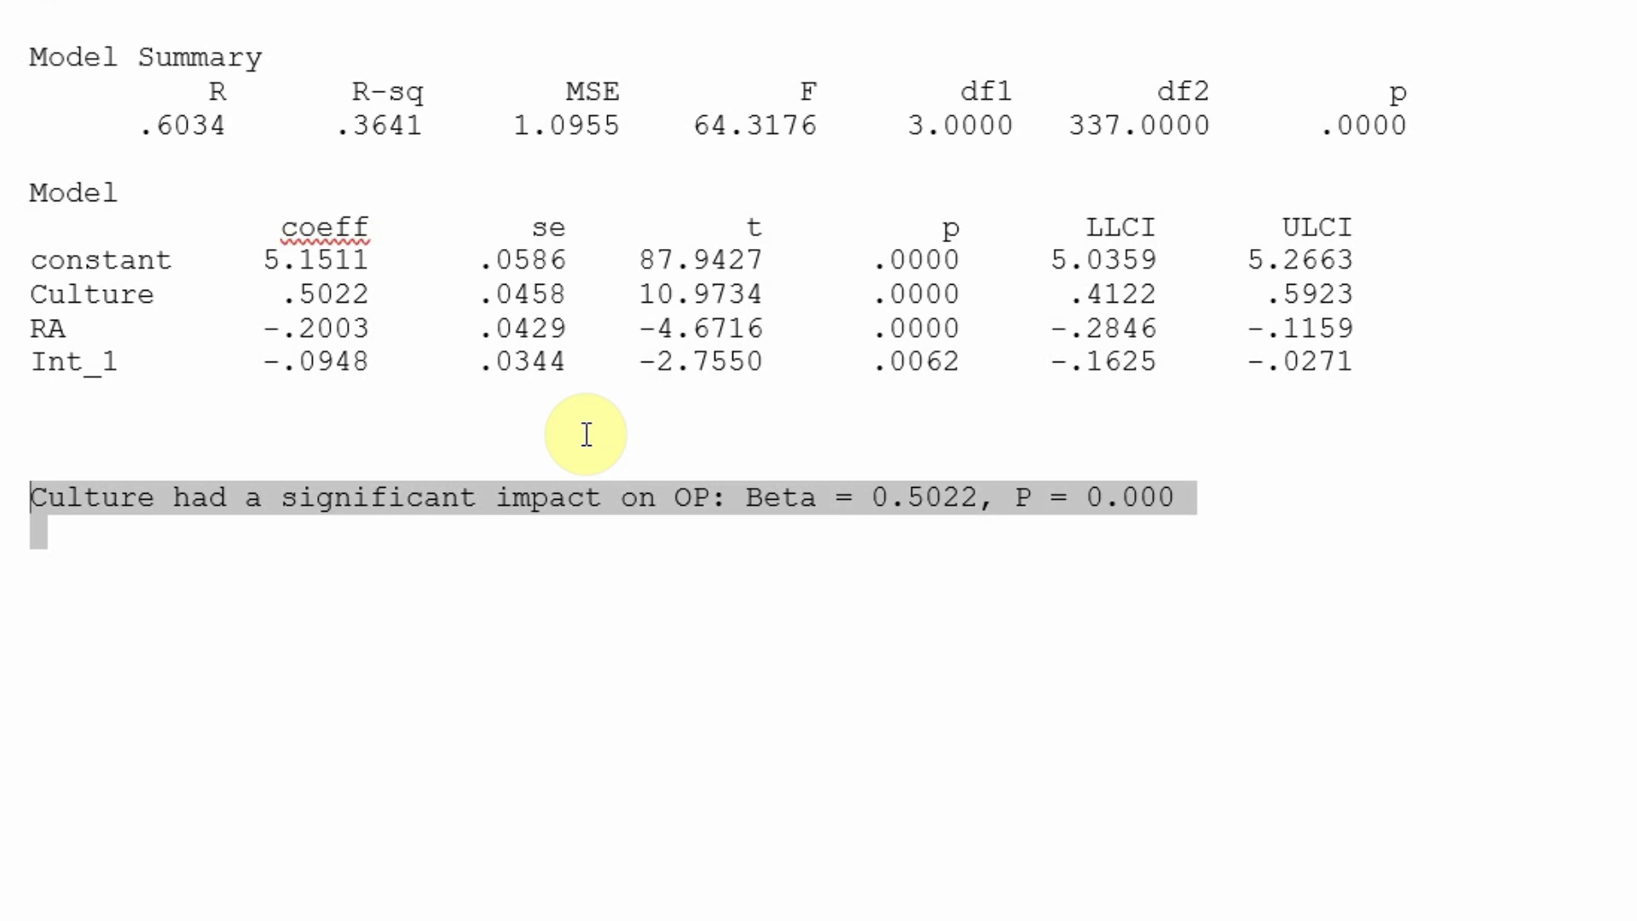
pyautogui.hotkey('ctrl', 'c')
pyautogui.press('Right')
pyautogui.hotkey('ctrl', 'v')
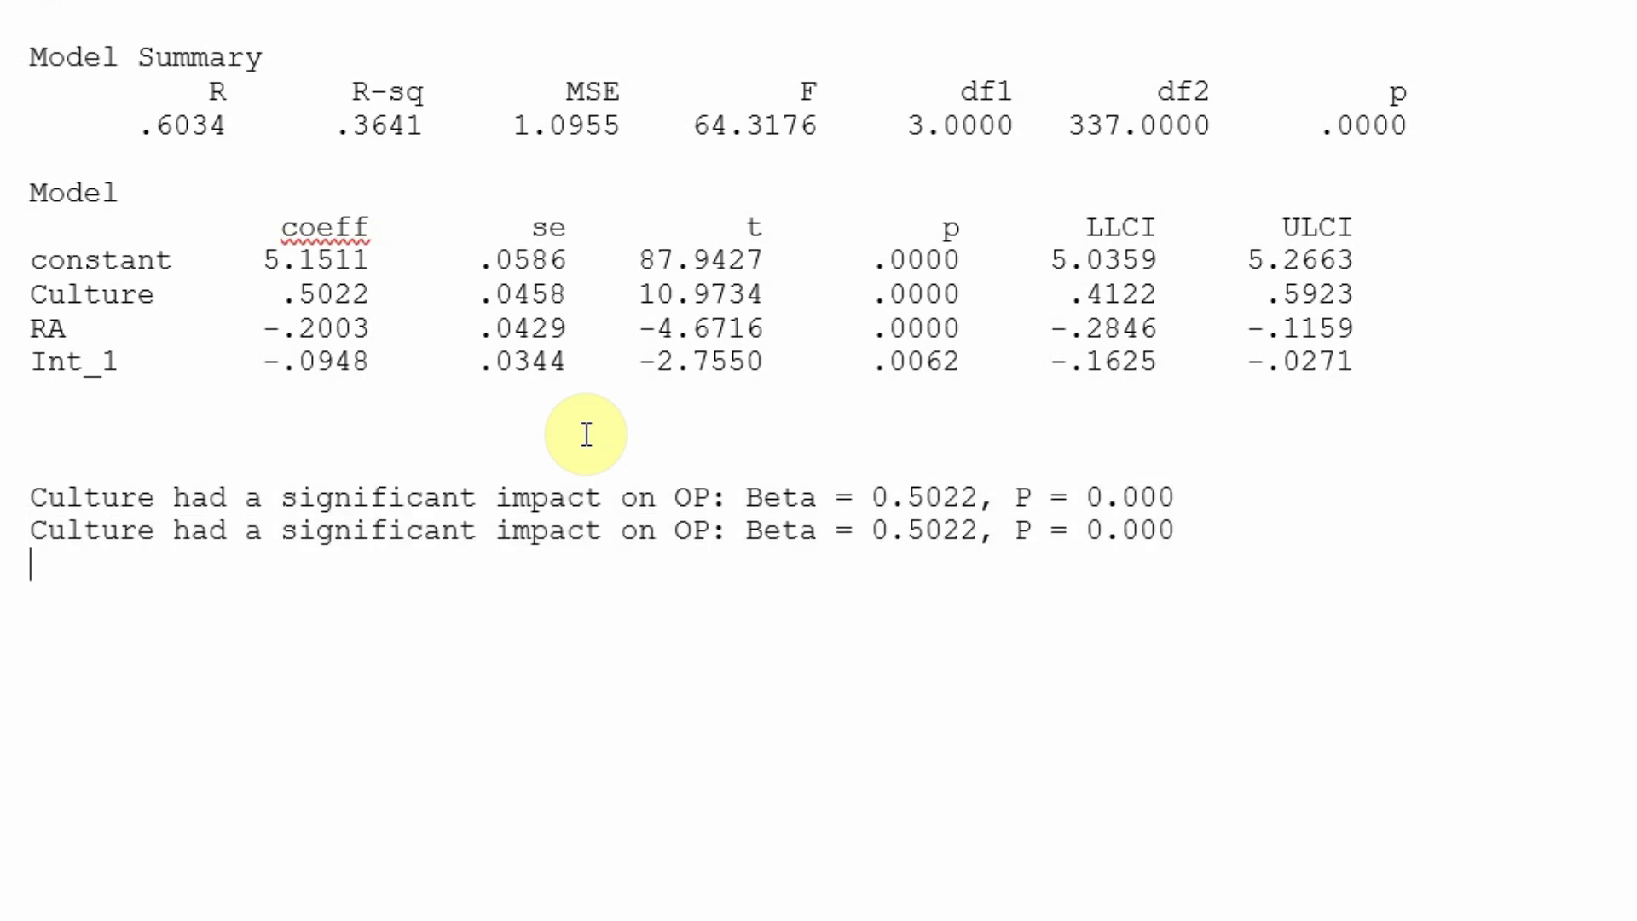
# - Replace "Culture" with "Role Ambiguity" in the second result line
pyautogui.press('Up')
pyautogui.hotkey('shift', 'Right')
pyautogui.hotkey('shift', 'Right')
pyautogui.hotkey('shift', 'Right')
pyautogui.hotkey('shift', 'Right')
pyautogui.hotkey('shift', 'Right')
pyautogui.hotkey('shift', 'Right')
pyautogui.hotkey('shift', 'Right')
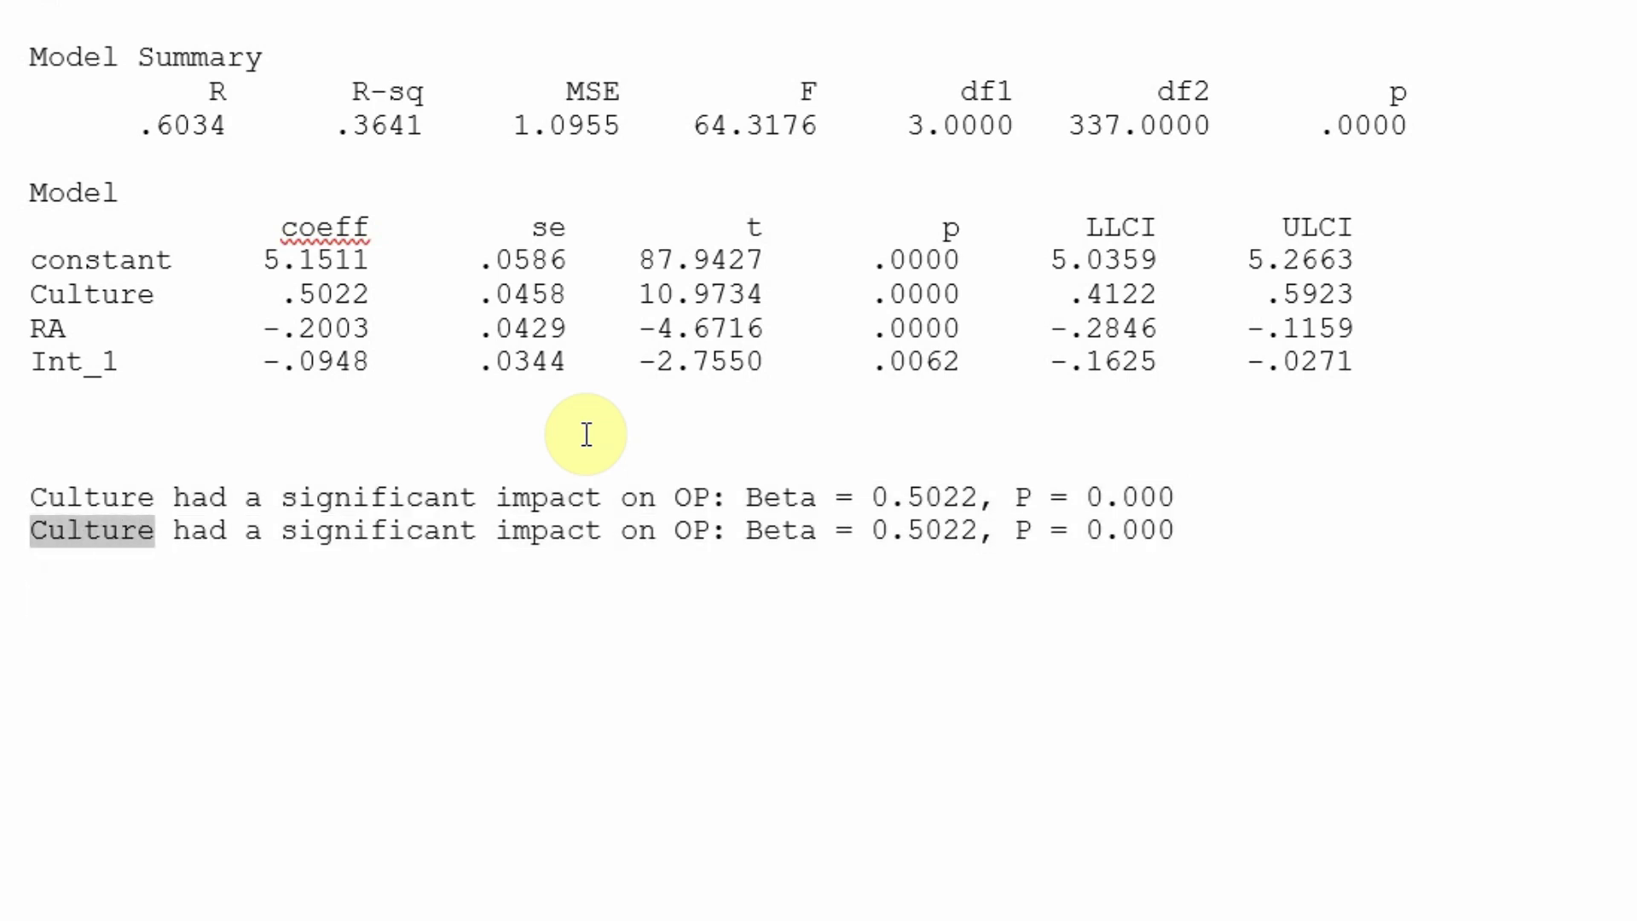
pyautogui.write('Role Am')
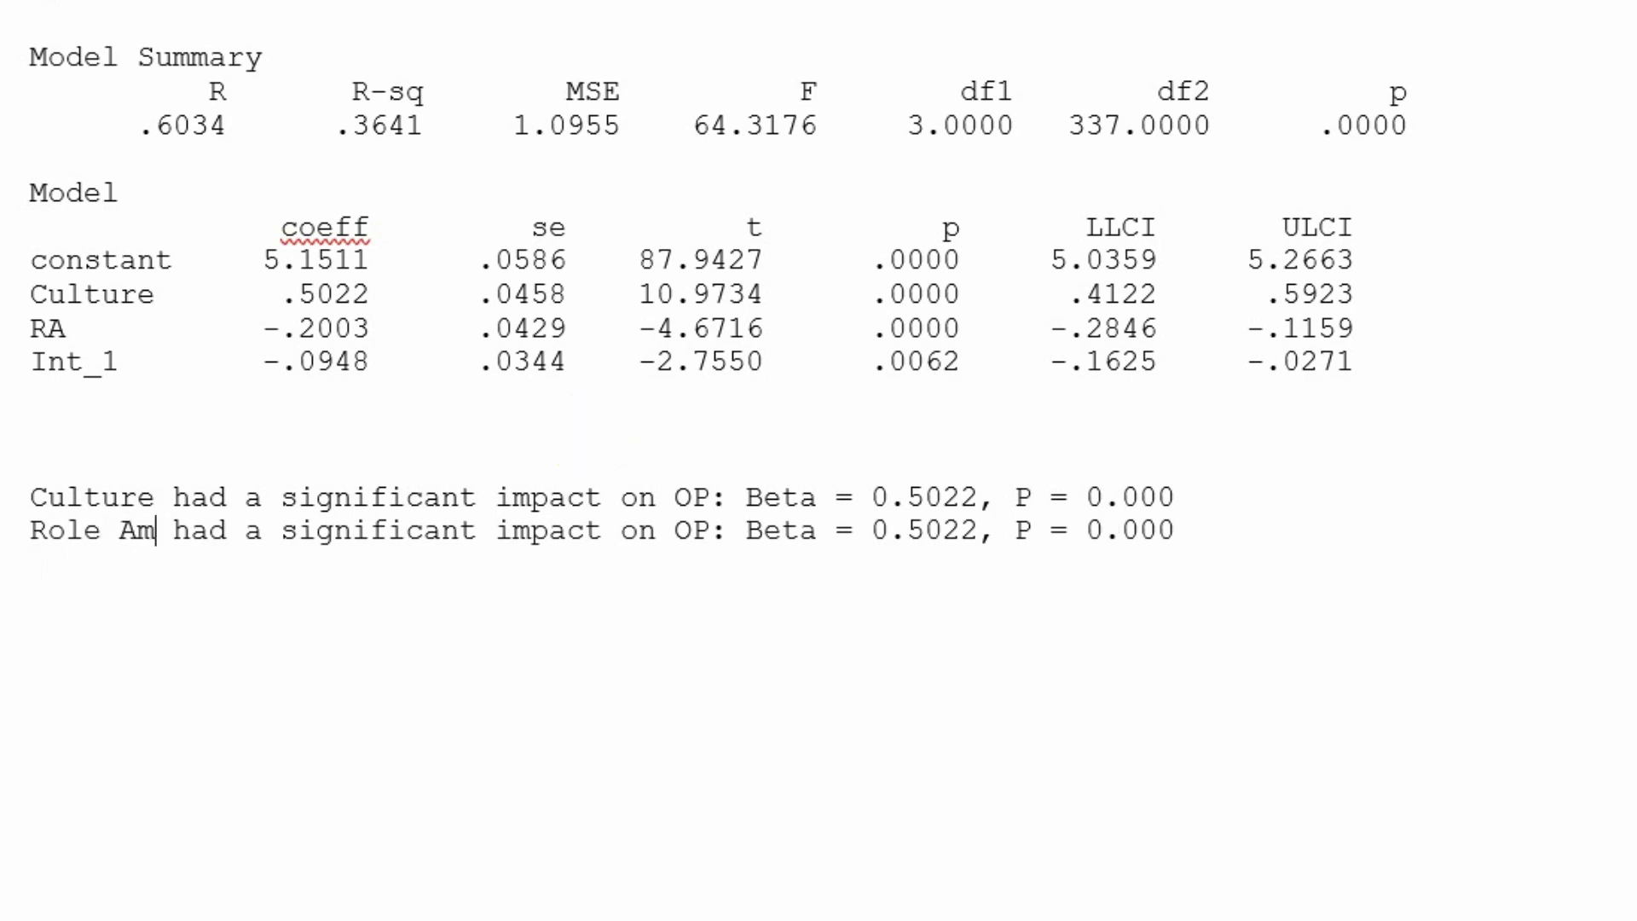
pyautogui.write('biguity')
# - Change the Beta value in the Role Ambiguity line to -0.2003
pyautogui.press('Right')
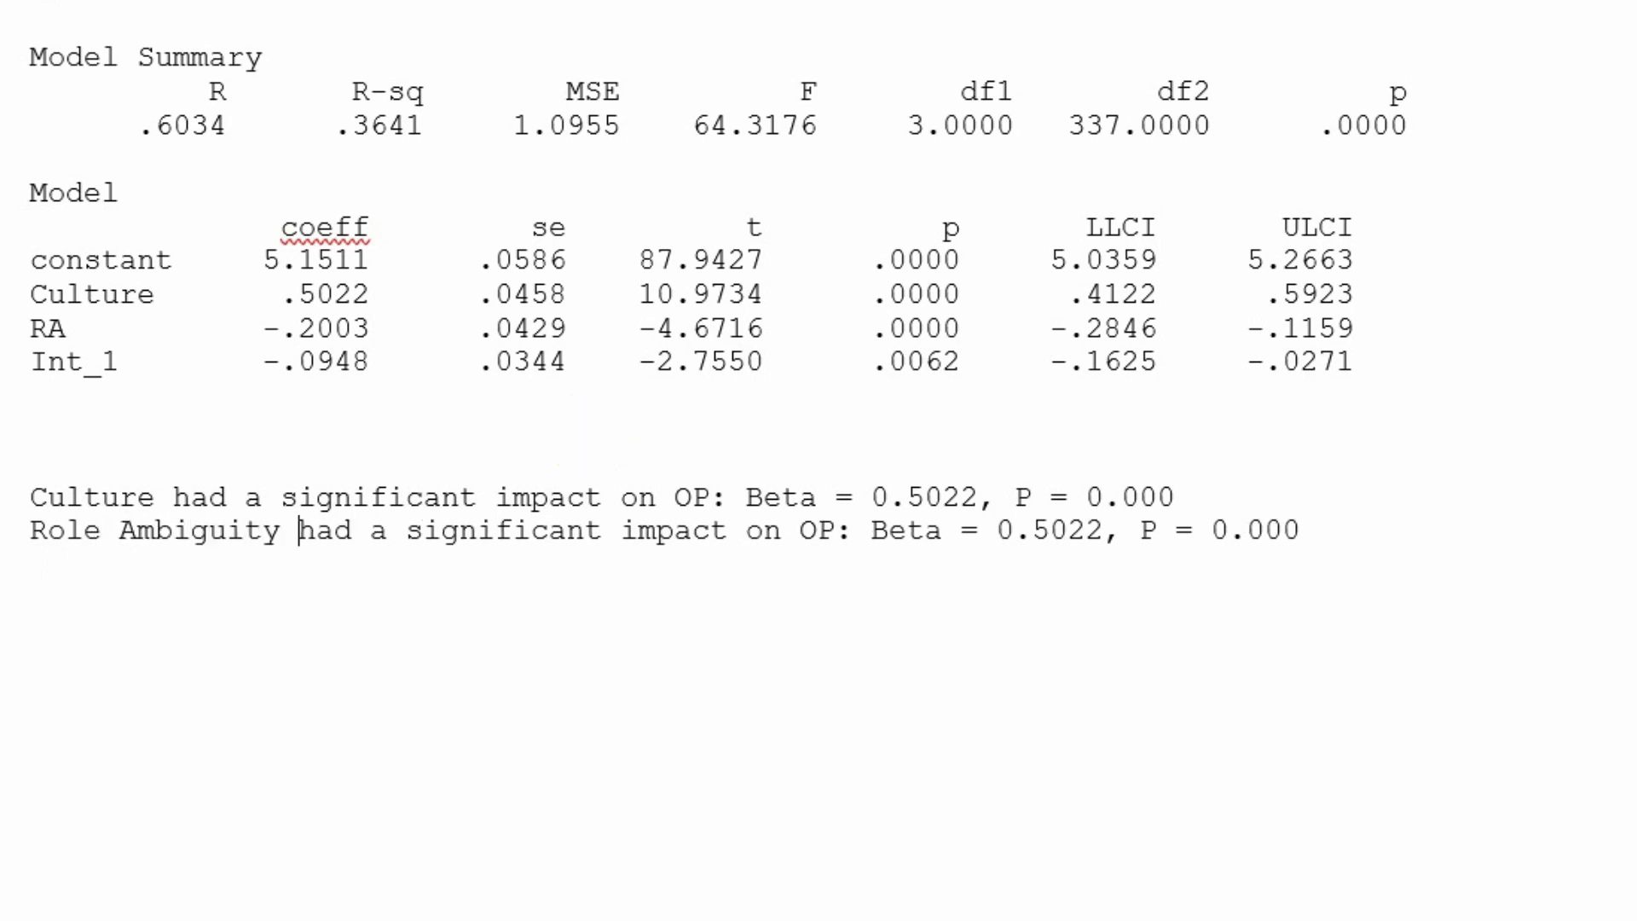
pyautogui.press('Right')
pyautogui.press('Right')
pyautogui.press('Right')
pyautogui.press('Right')
pyautogui.press('Right')
pyautogui.press('Right')
pyautogui.press('Right')
pyautogui.press('Right')
pyautogui.press('Right')
pyautogui.press('Right')
pyautogui.press('Right')
pyautogui.press('Right')
pyautogui.write('-')
pyautogui.press('Right')
pyautogui.press('Right')
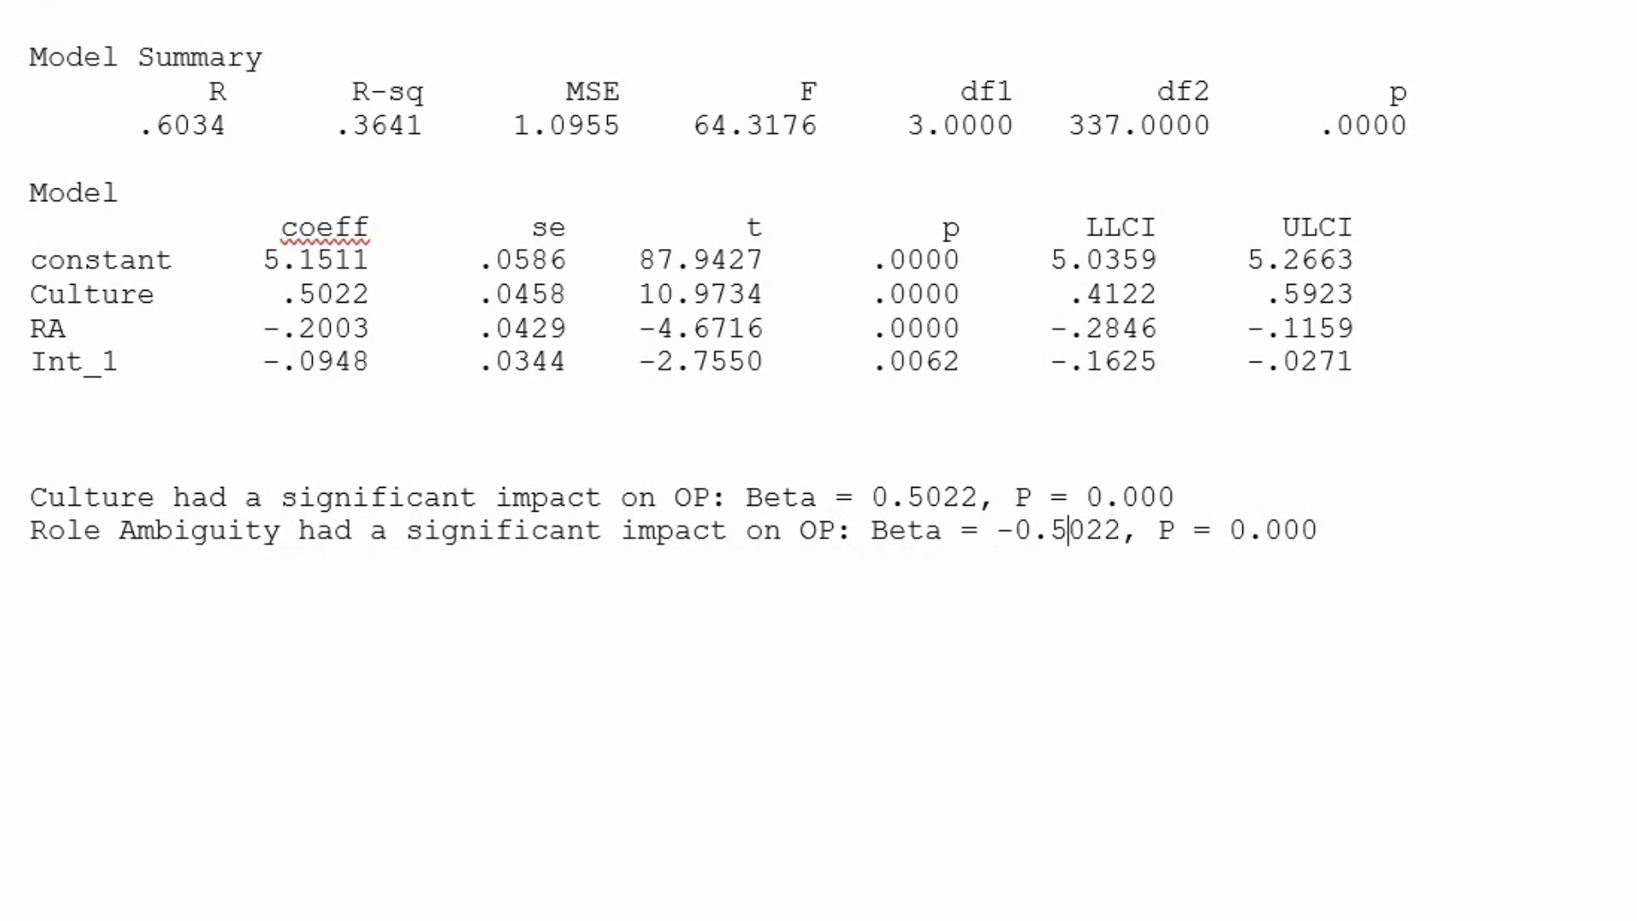
pyautogui.hotkey('shift', 'Right')
pyautogui.hotkey('shift', 'Right')
pyautogui.hotkey('shift', 'Right')
pyautogui.press('BackSpace')
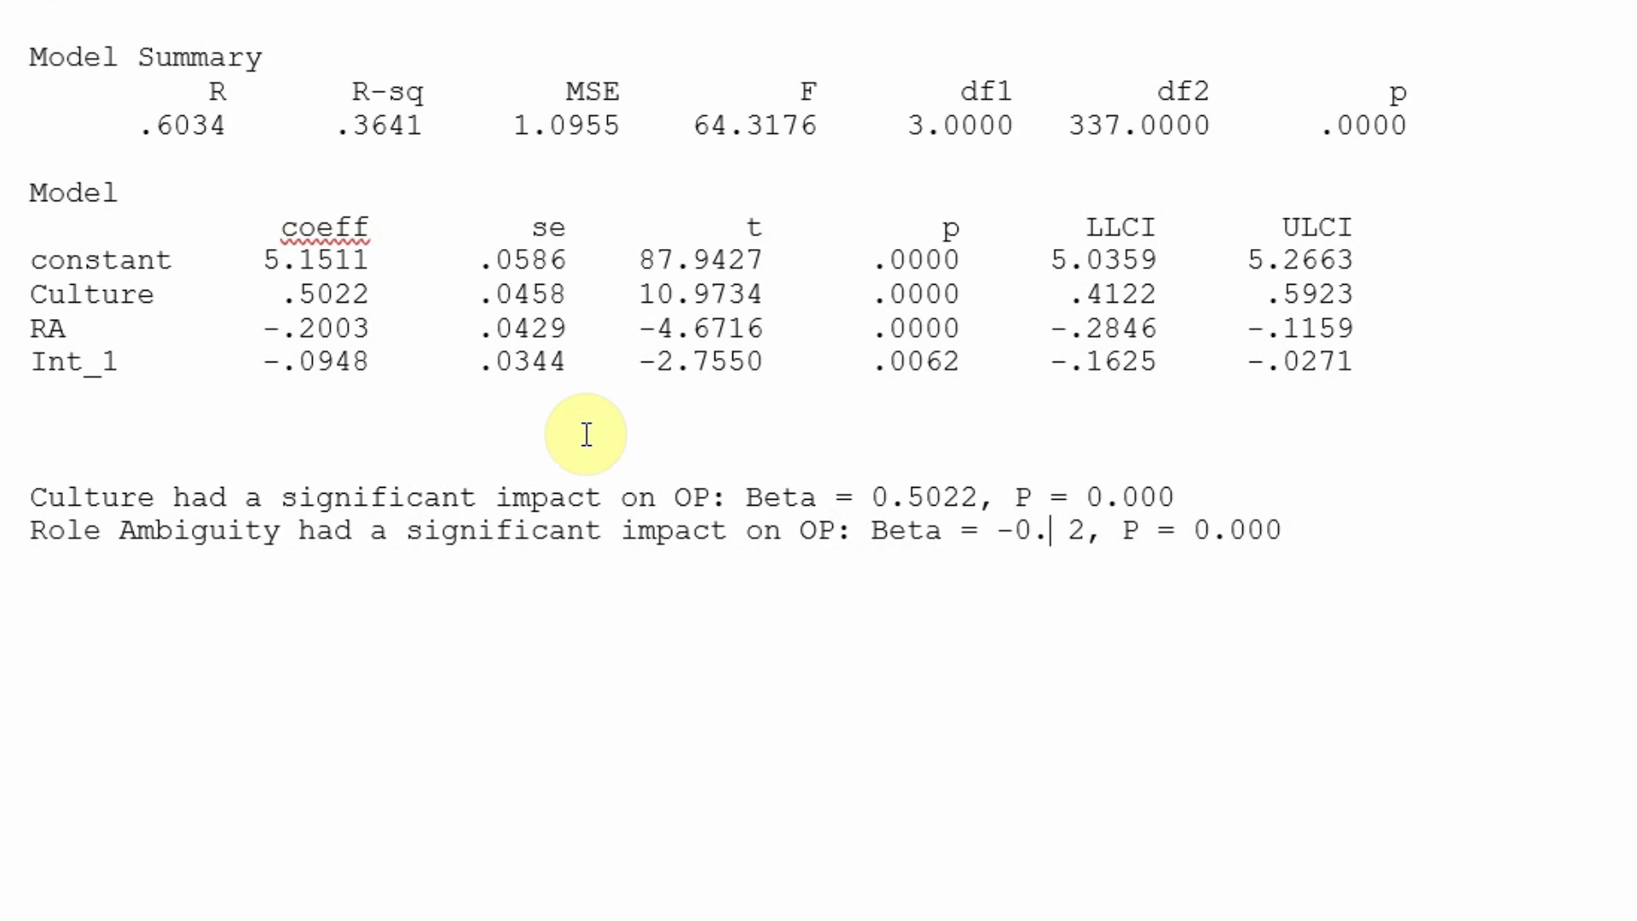
pyautogui.write('200')
pyautogui.press('Right')
pyautogui.write('3')
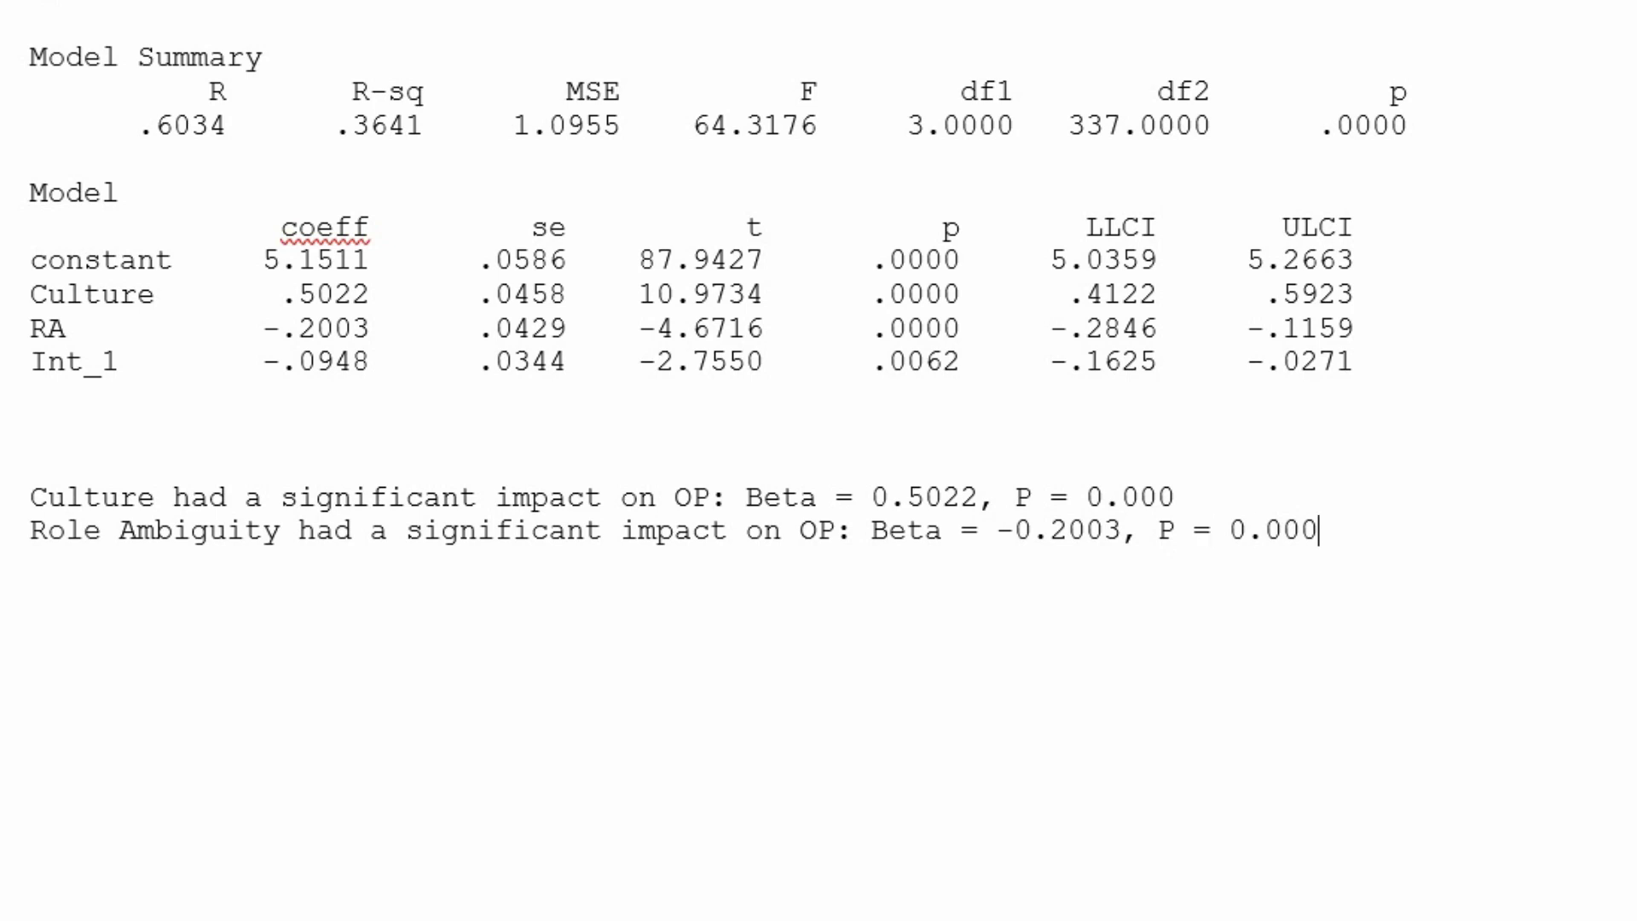
# - Add a third result line below the Role Ambiguity line beginning "Interaction effect (Culture * Role Ambiguity)"
pyautogui.press('Return')
pyautogui.write('Interaction effec')
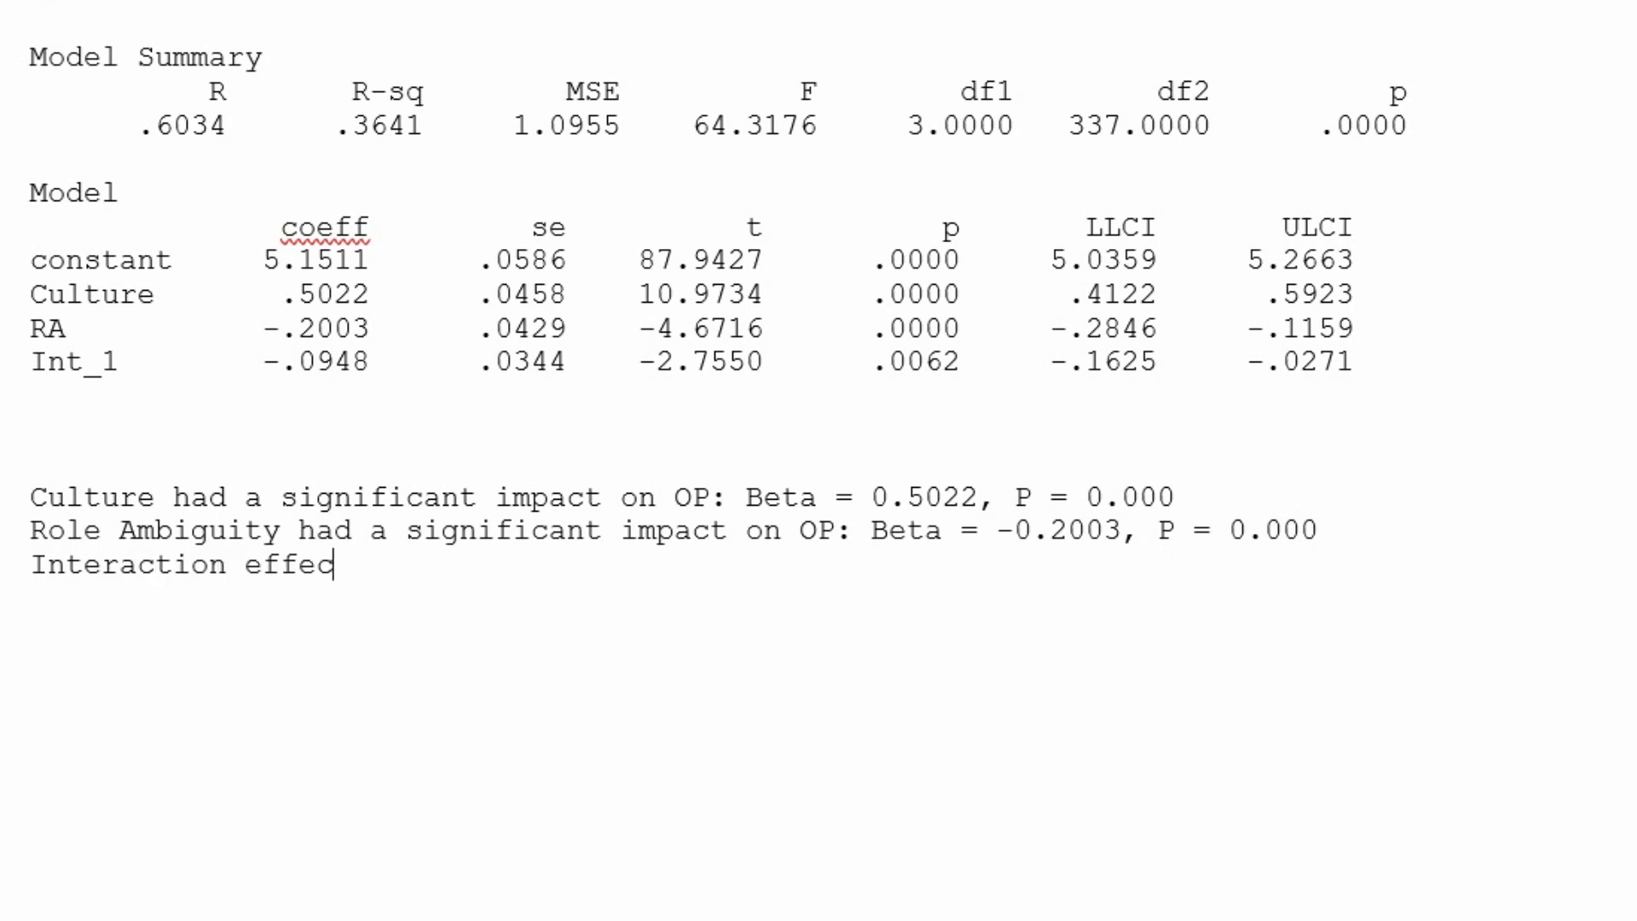
pyautogui.write('t ()')
pyautogui.press('Left')
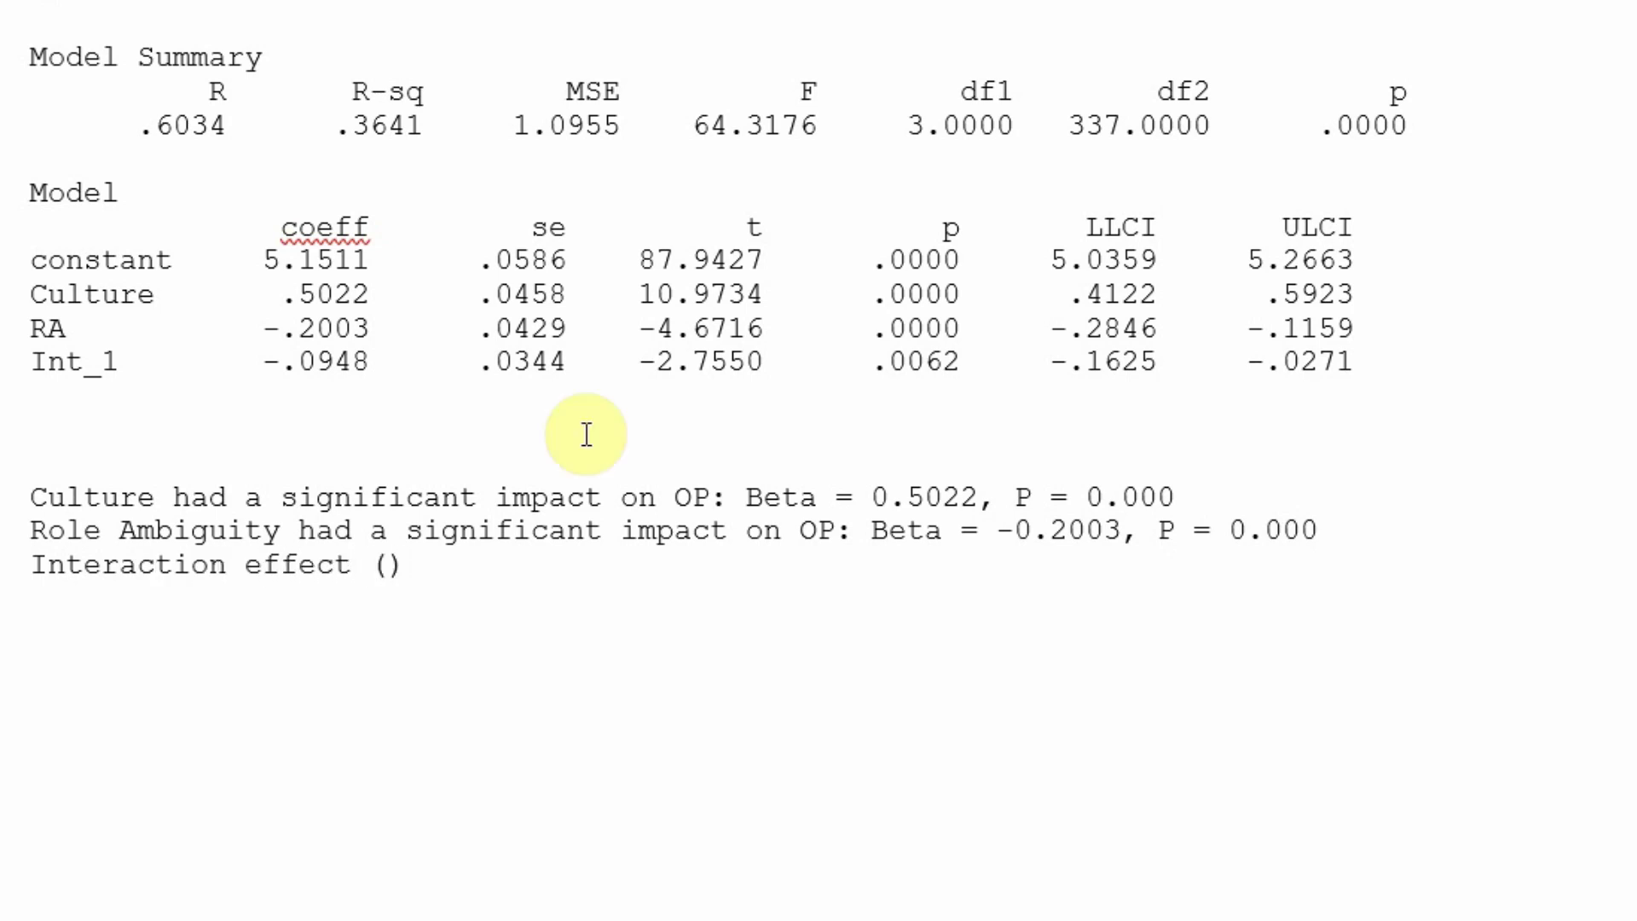
pyautogui.write('Culture ')
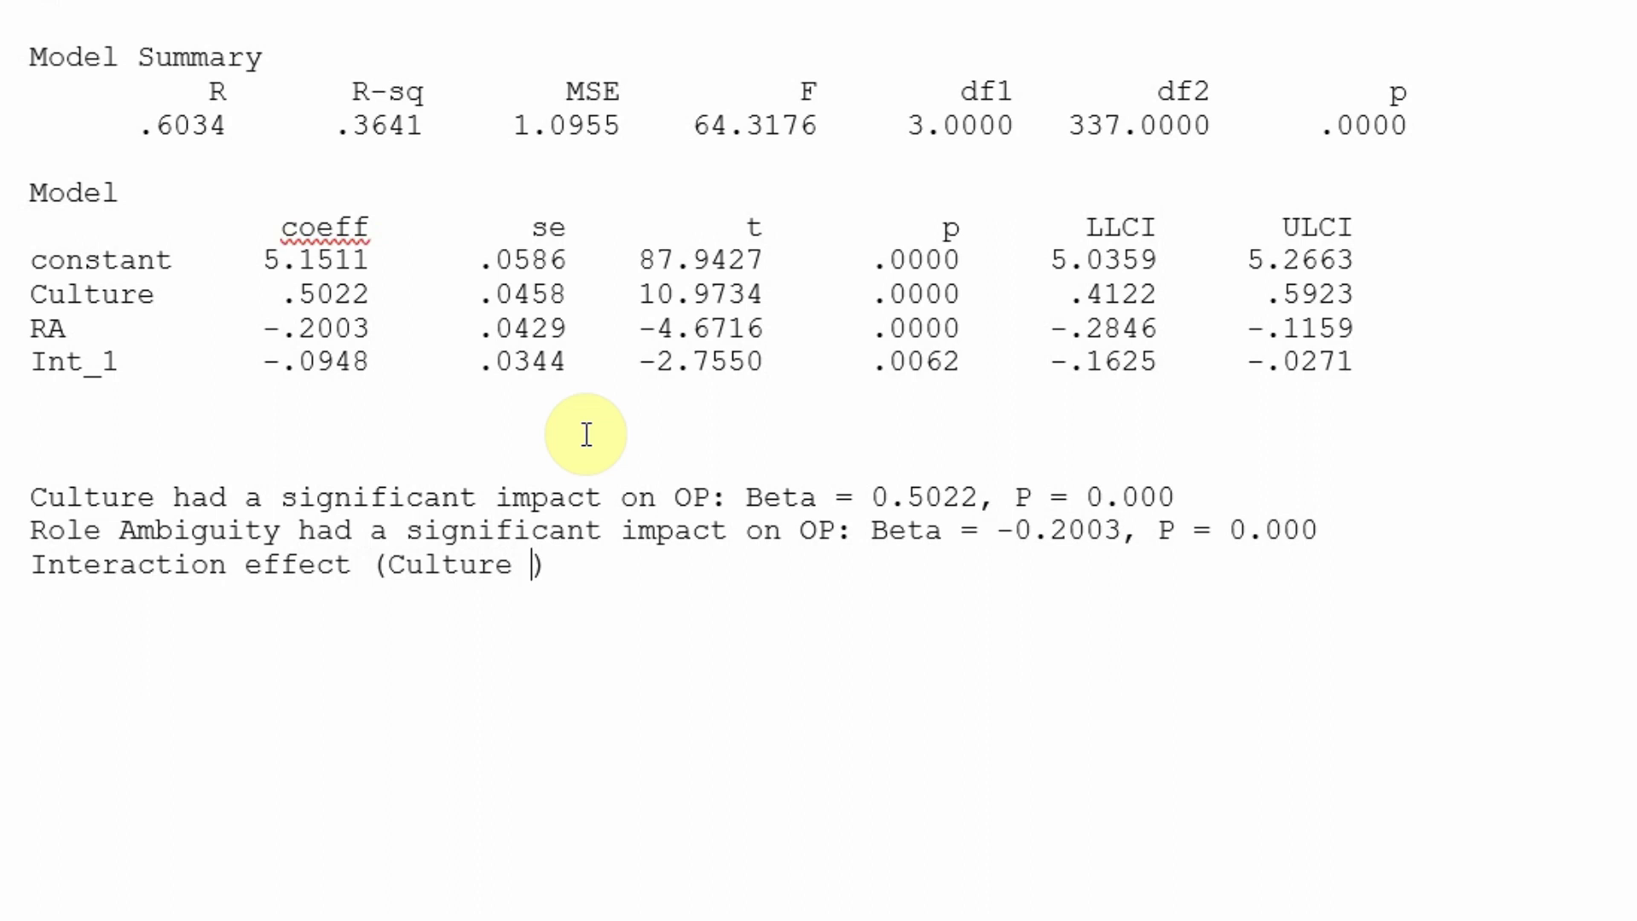
pyautogui.write('*')
pyautogui.press('BackSpace')
pyautogui.press('BackSpace')
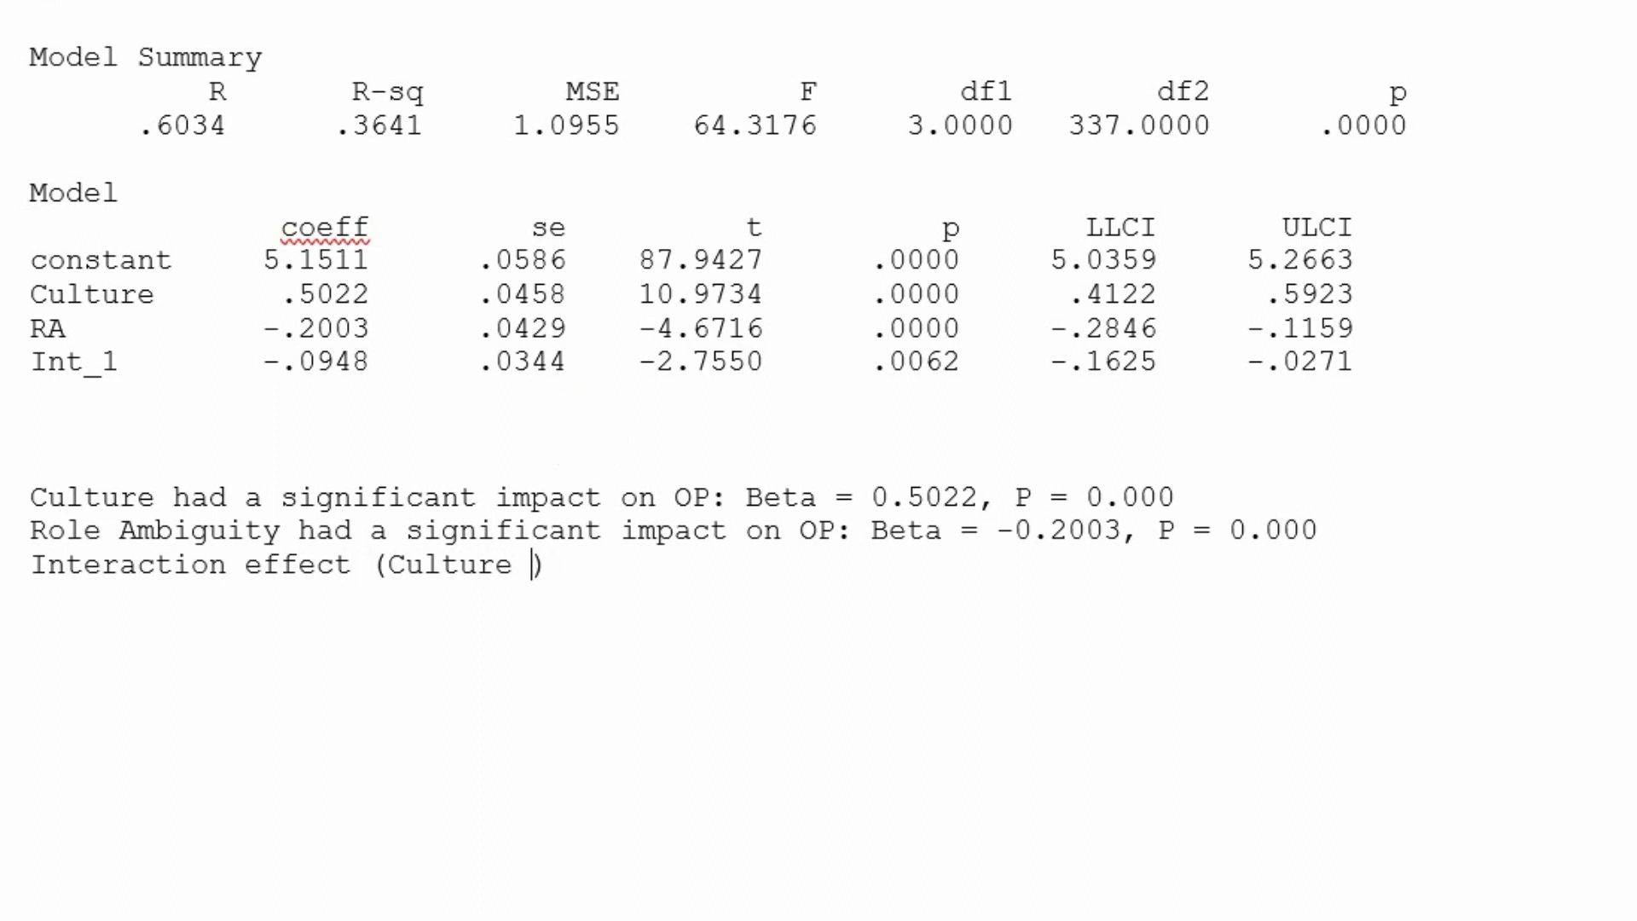
pyautogui.write('* Role ')
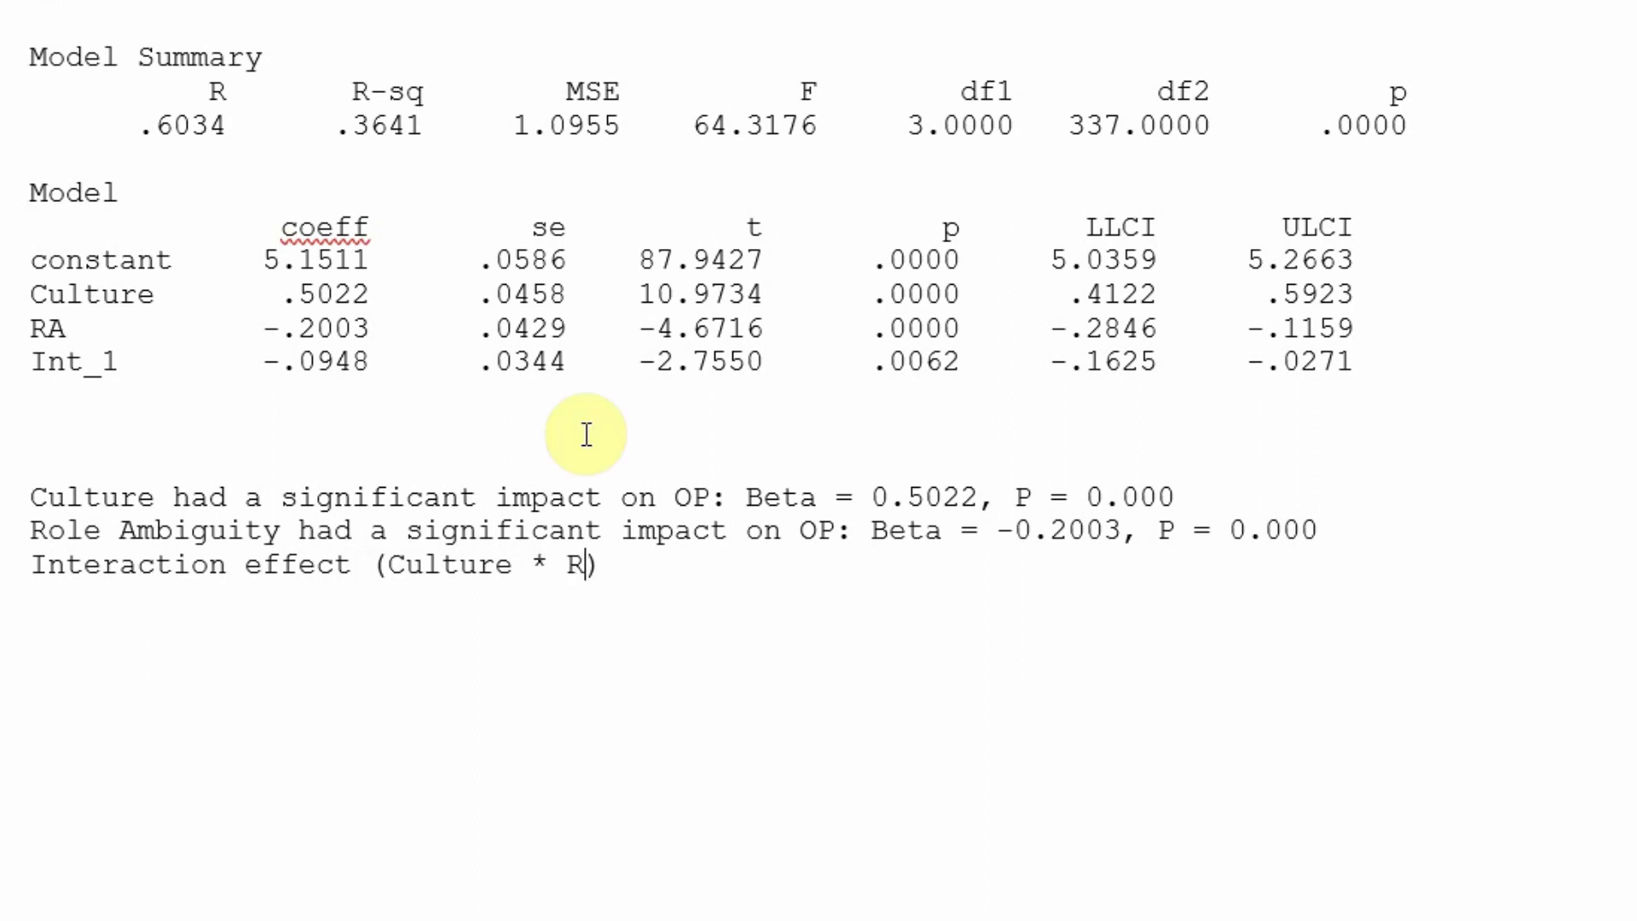
pyautogui.write('Ambuity')
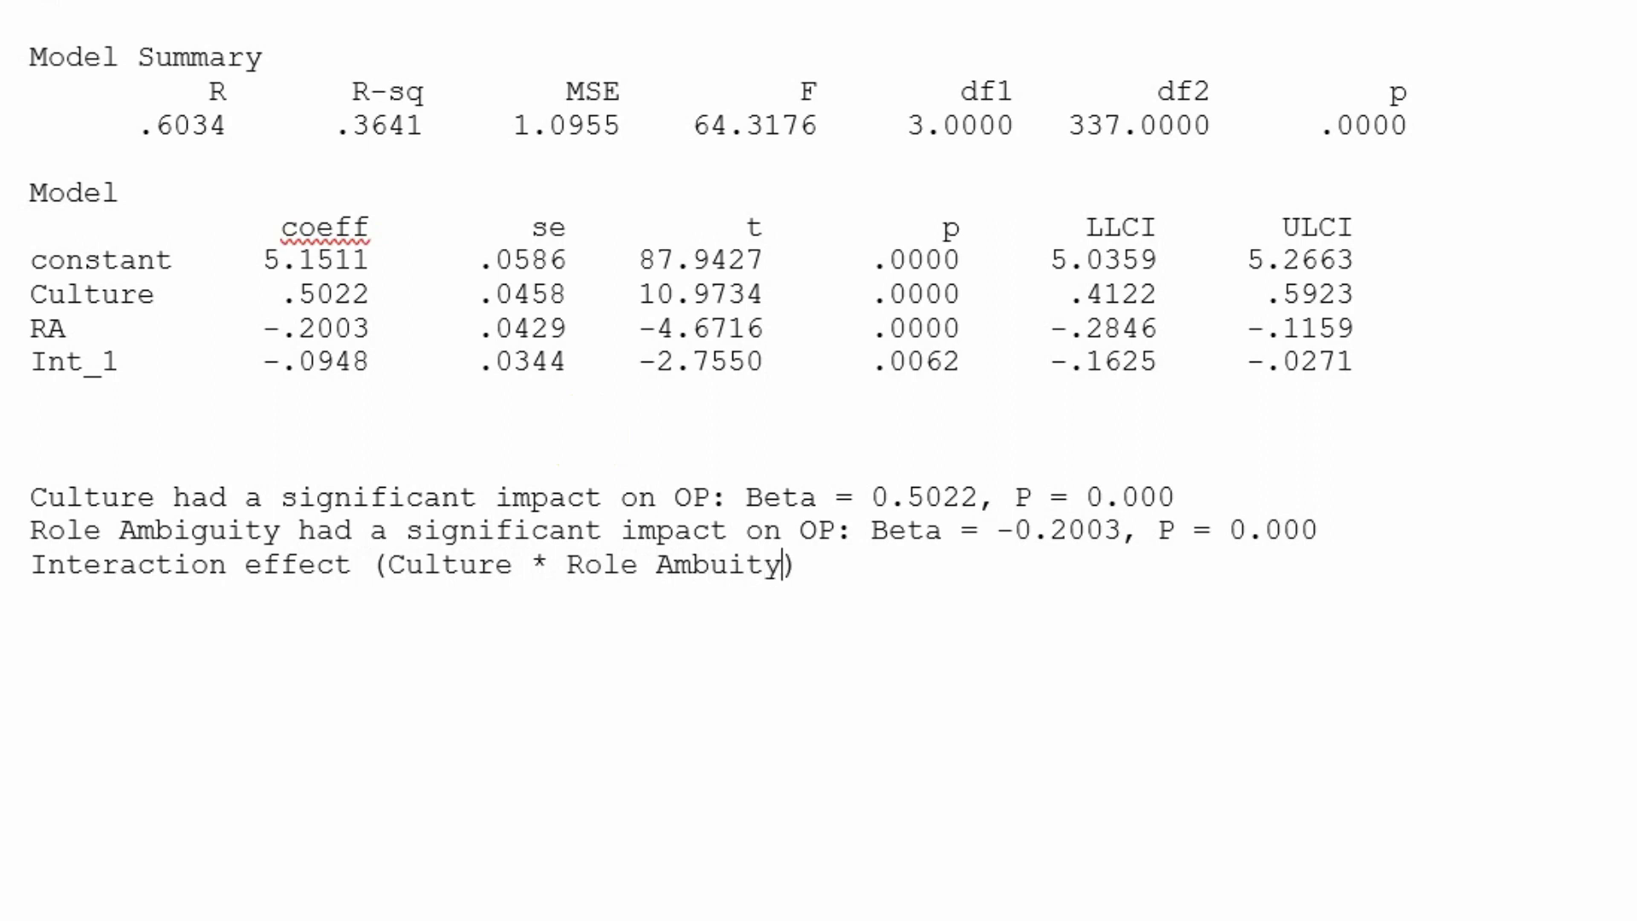
pyautogui.press('Left')
pyautogui.press('Left')
pyautogui.press('Left')
pyautogui.write('i')
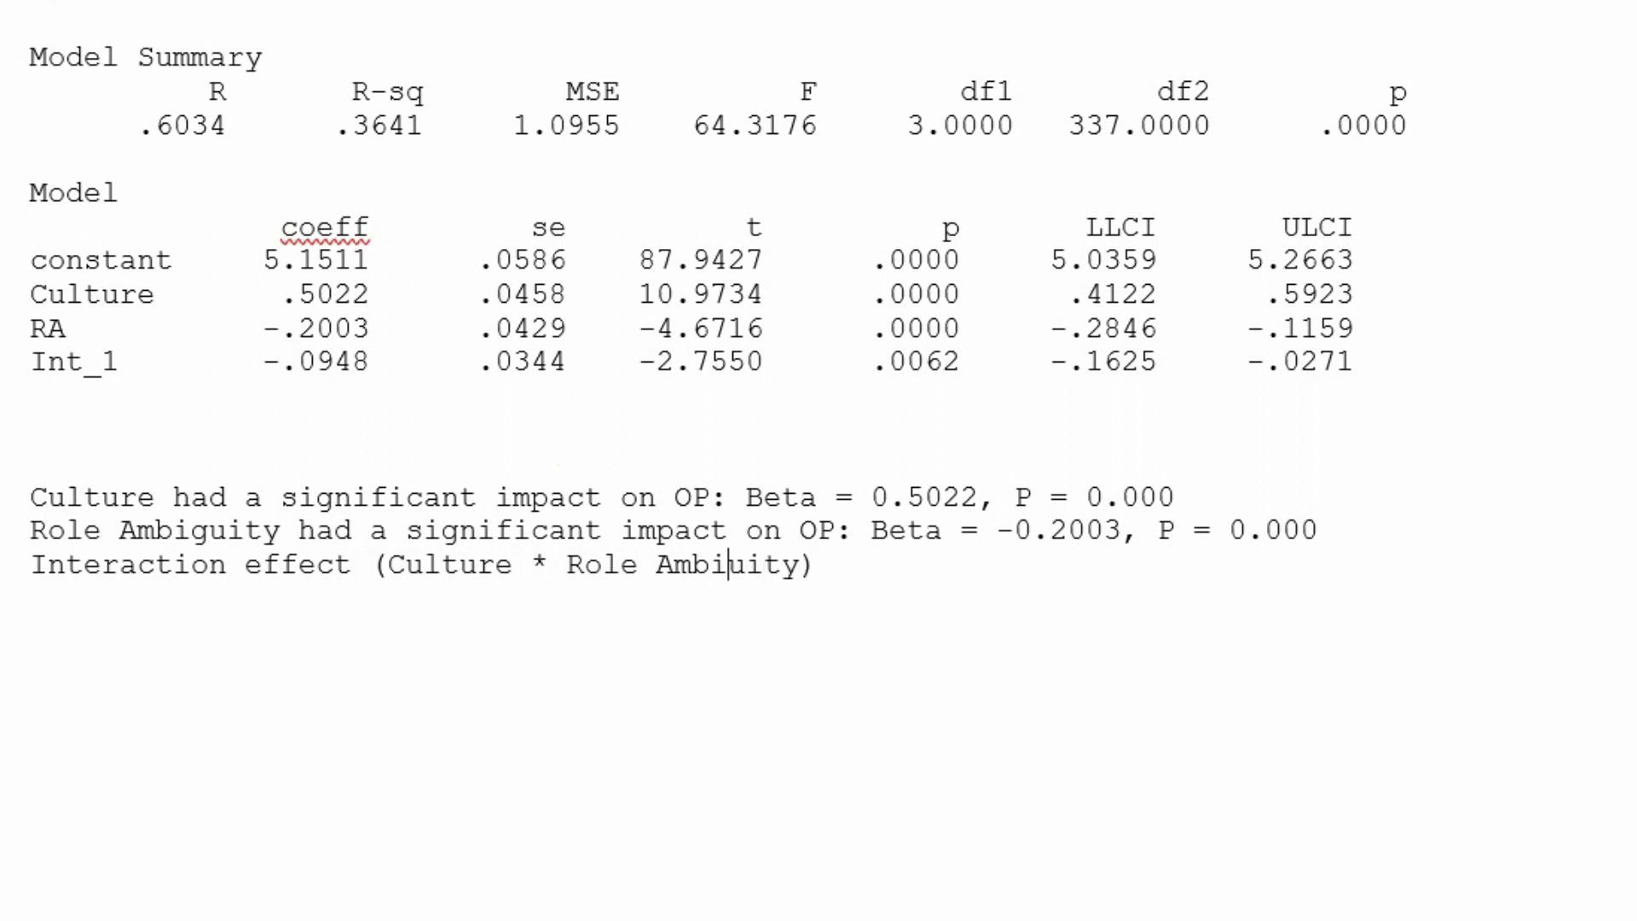
pyautogui.write('guity)')
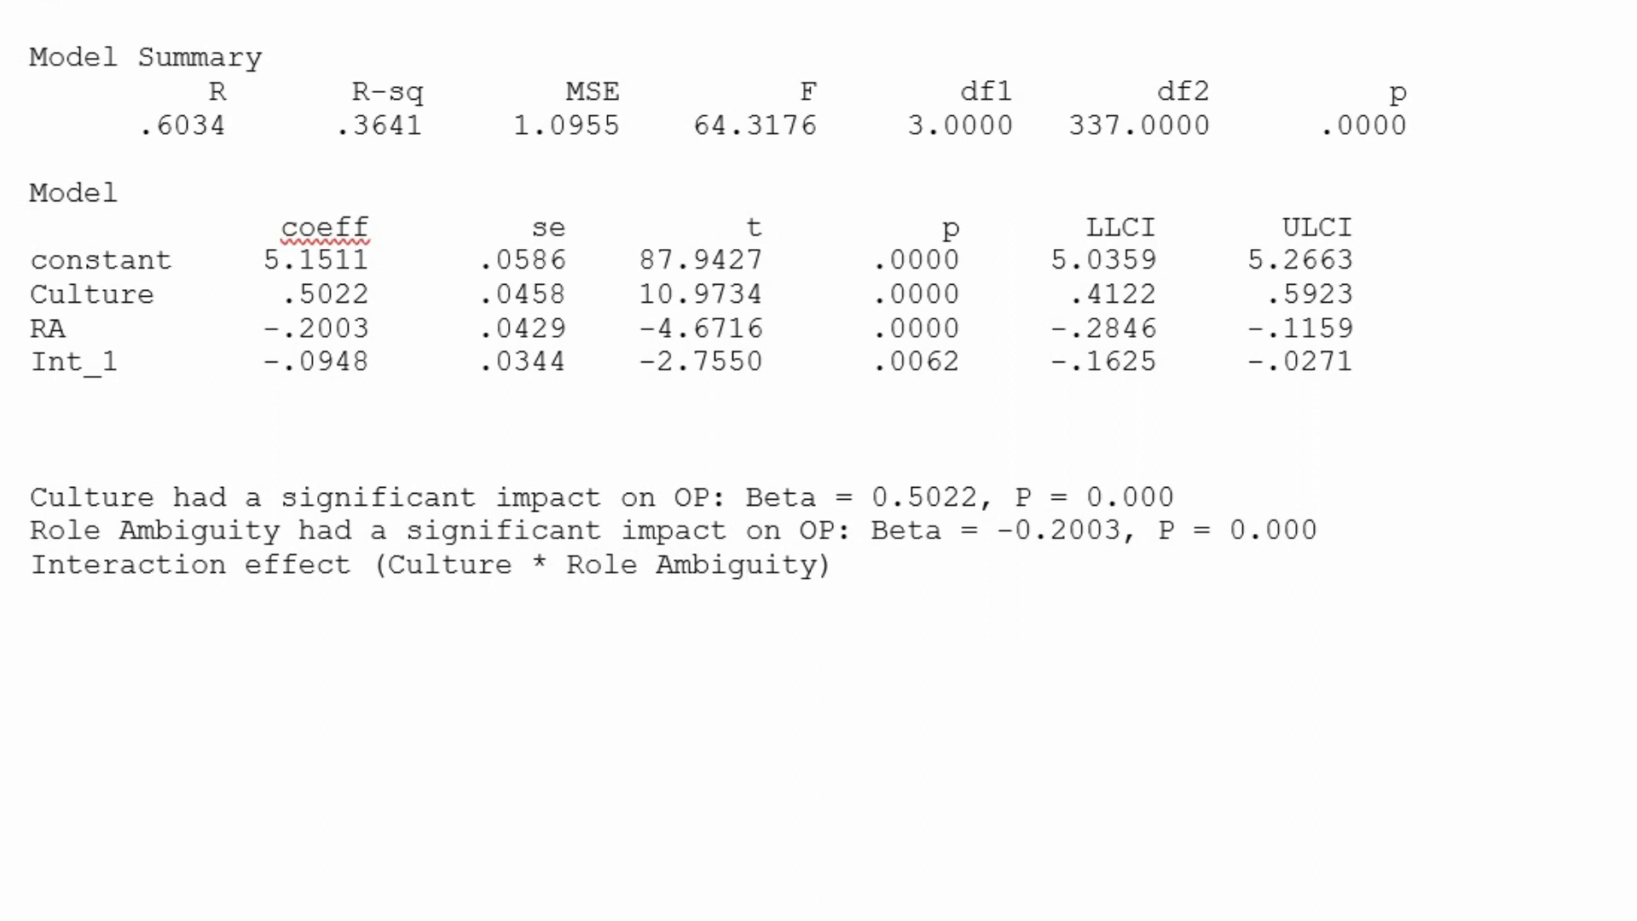
# - Continue the interaction line with "was significant:" and a copy of the Role Ambiguity line's Beta and P text
pyautogui.write(' was signif')
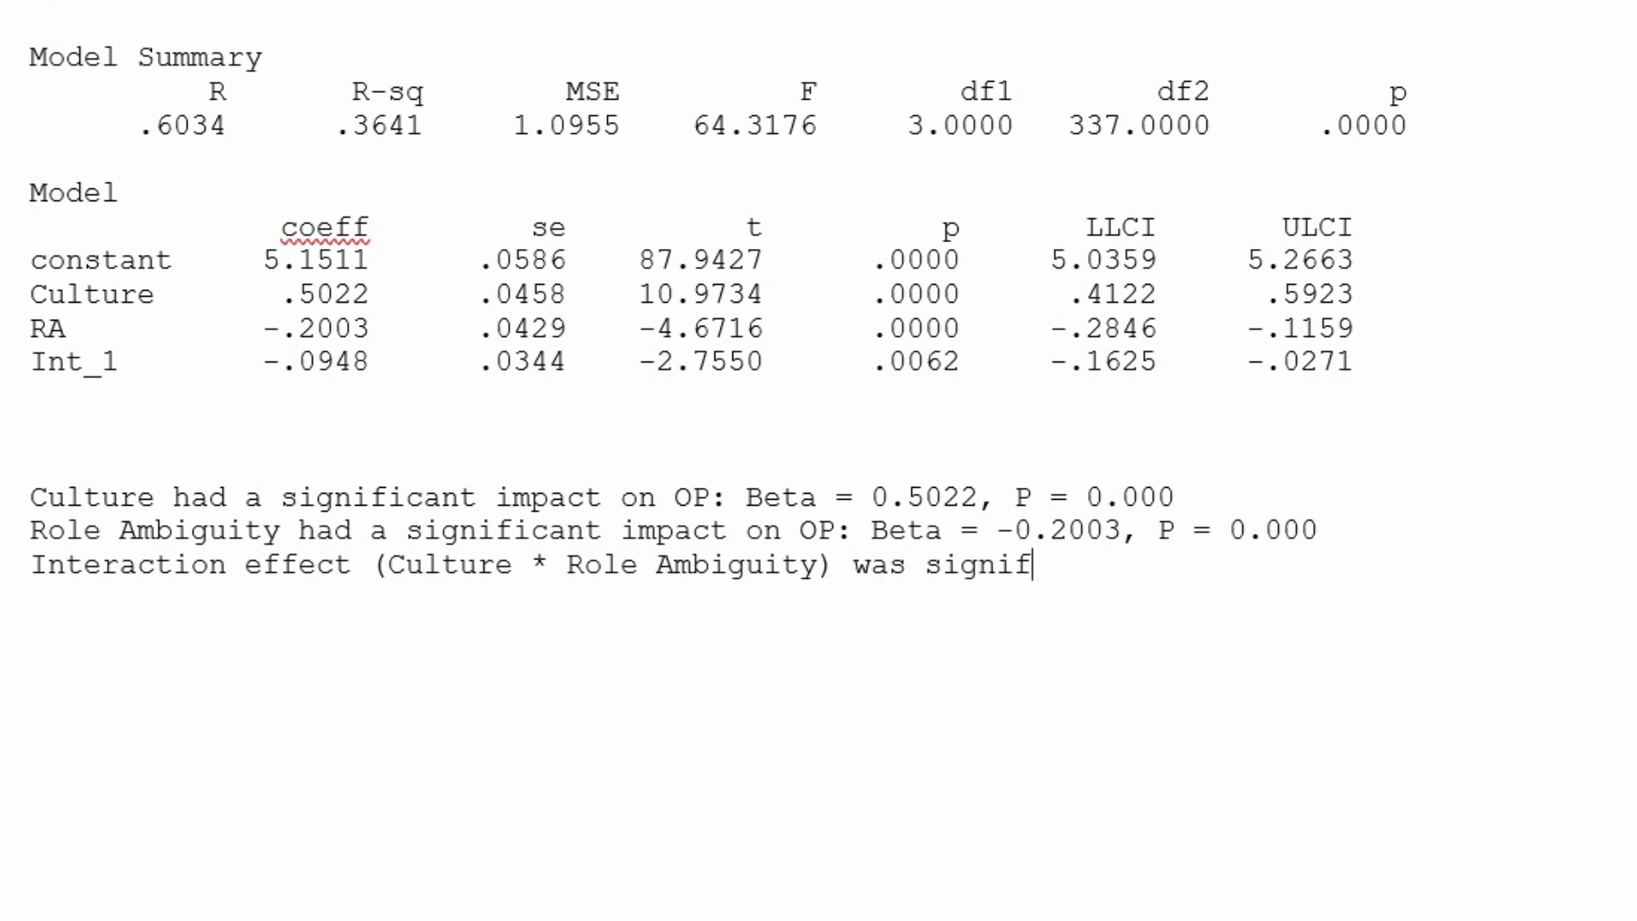
pyautogui.write('icant')
pyautogui.click(870, 530)
pyautogui.hotkey('shift', 'End')
pyautogui.hotkey('ctrl', 'c')
pyautogui.press('Down')
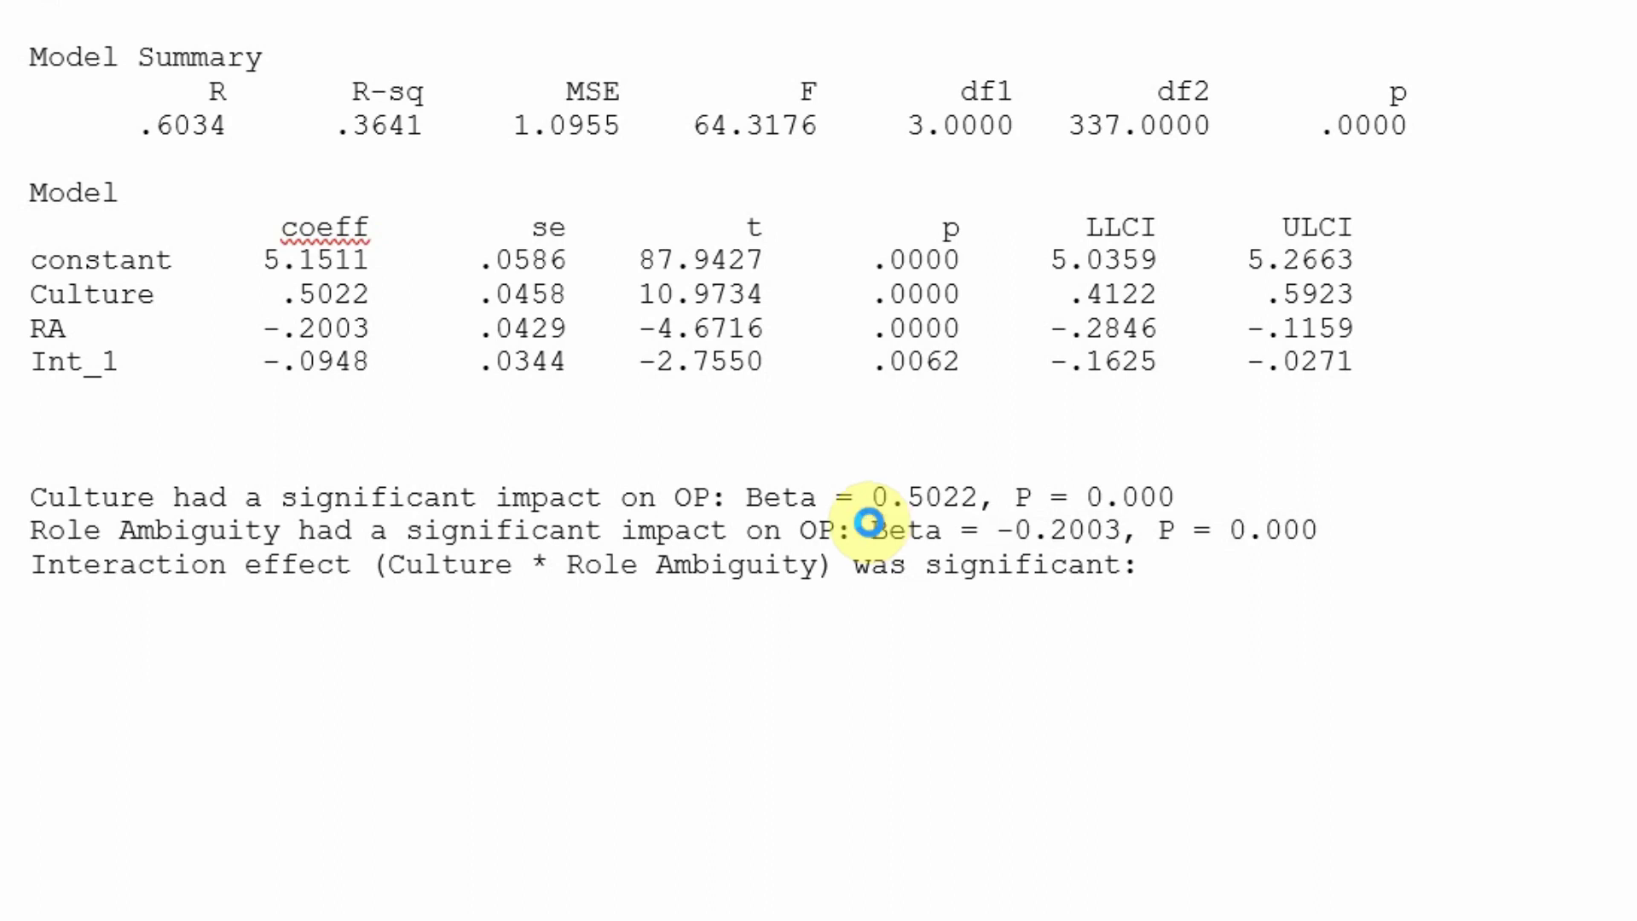
pyautogui.hotkey('ctrl', 'v')
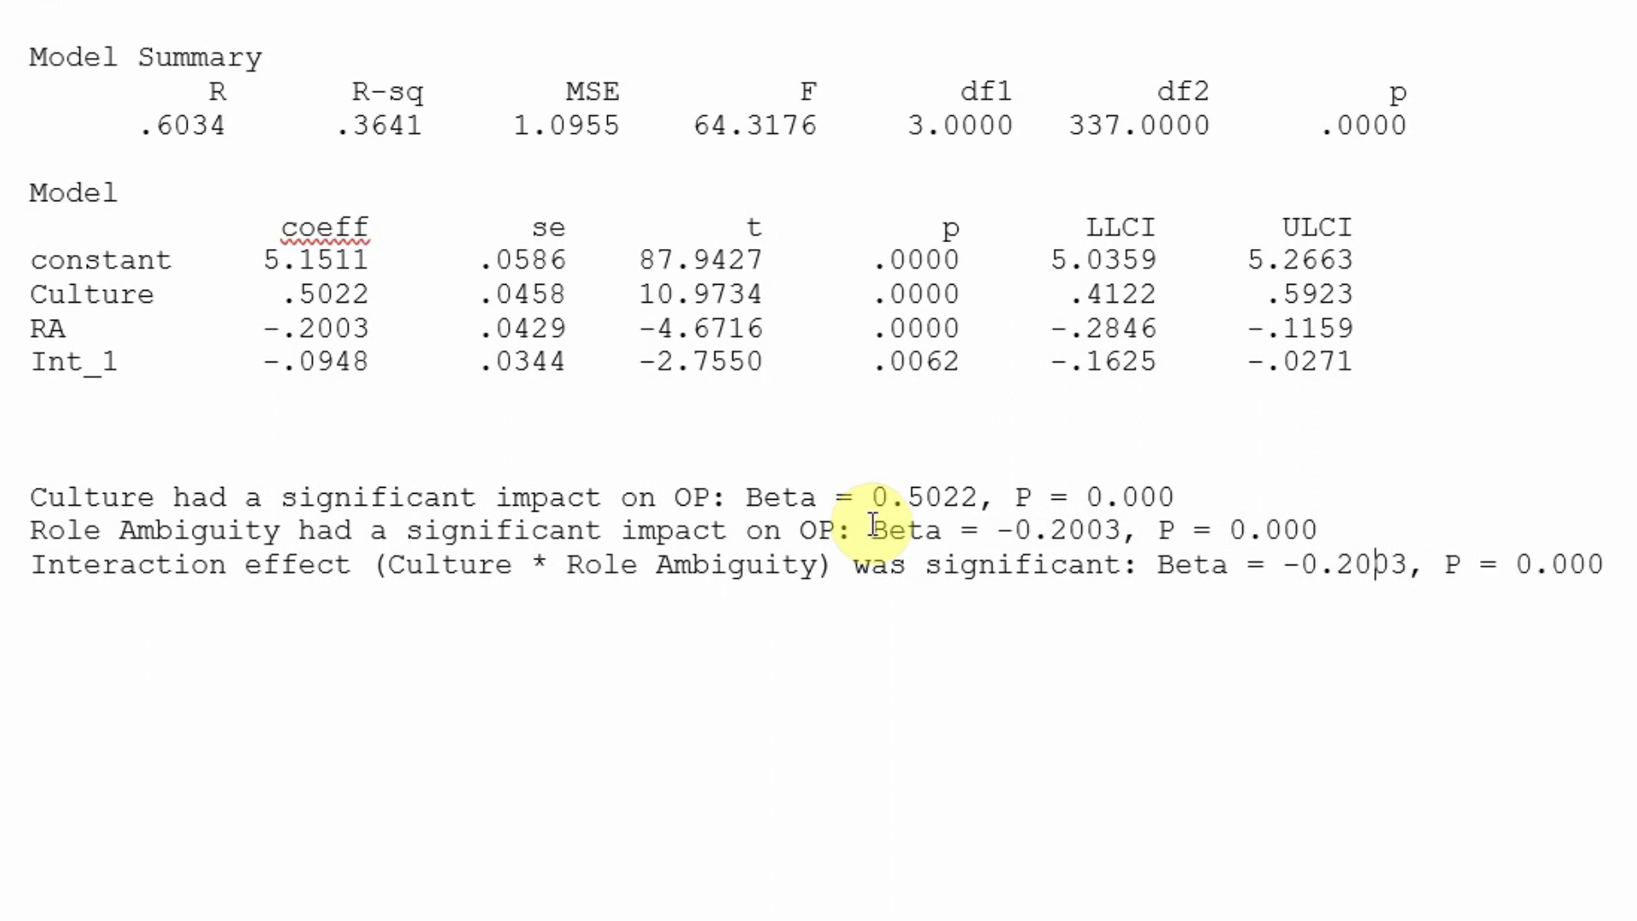
# - Set the interaction line's values to Beta = -0.0948 and P = 0.0062
pyautogui.hotkey('shift', 'Right')
pyautogui.hotkey('shift', 'Right')
pyautogui.hotkey('shift', 'Right')
pyautogui.hotkey('shift', 'Right')
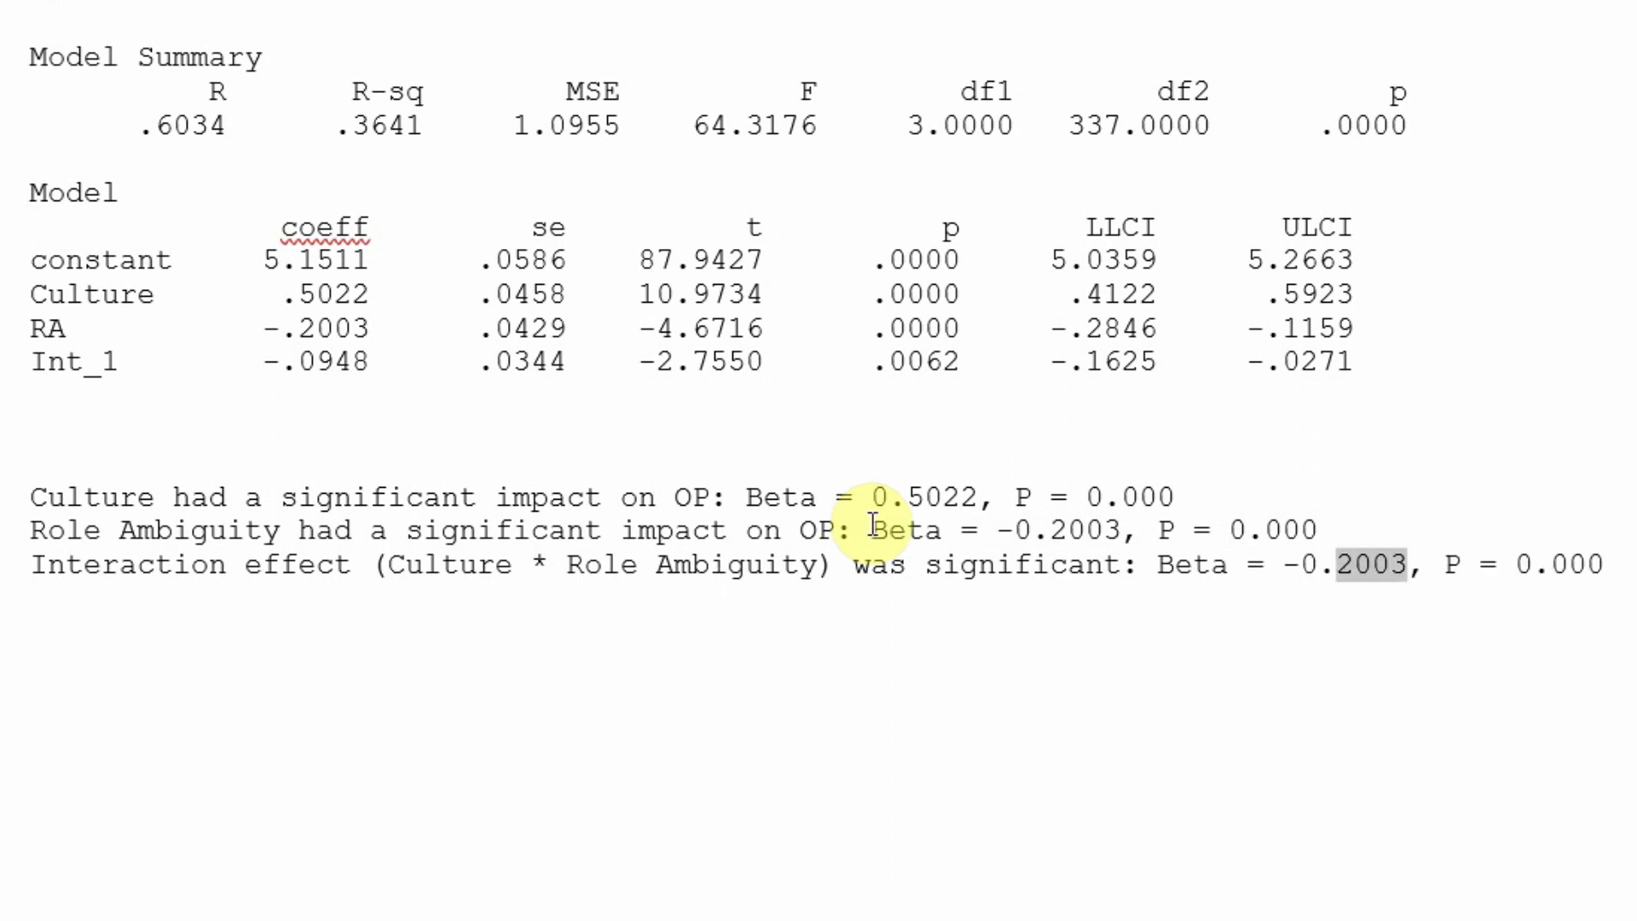
pyautogui.write('0948')
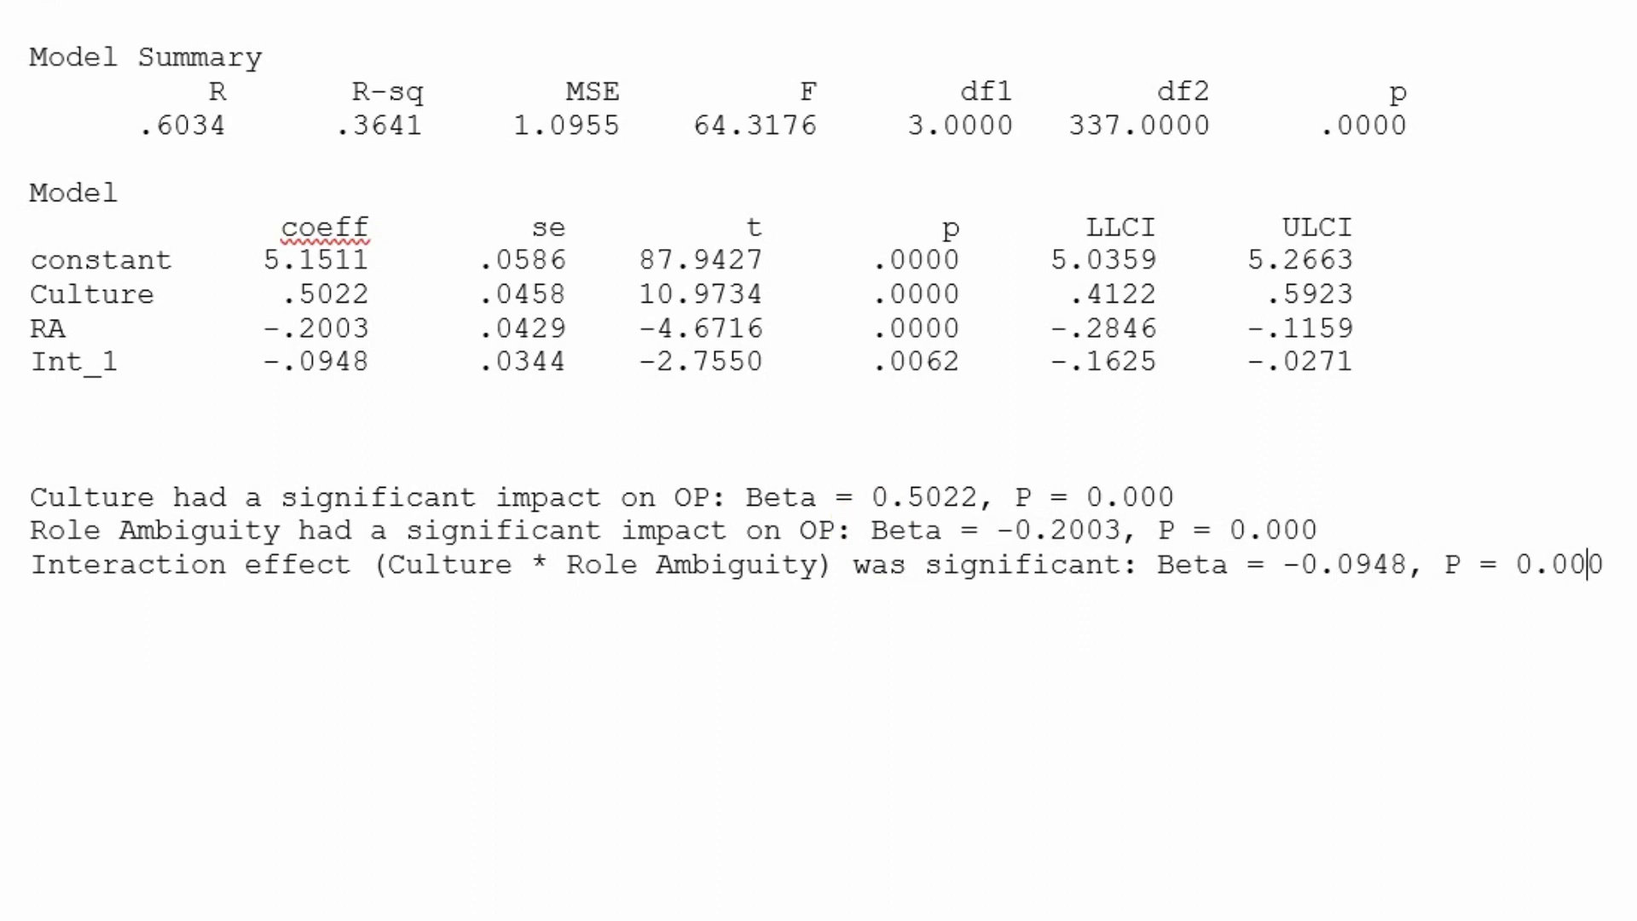
pyautogui.press('Delete')
pyautogui.write('62')
# - Extend the P values in the Role Ambiguity and Culture lines to four decimals, 0.0000
pyautogui.click(1319, 530)
pyautogui.write('0')
pyautogui.press('Up')
pyautogui.write('0')
# - Add the line "The R-Square was 0.3641" below the interaction effect line
pyautogui.hotkey('ctrl', 'End')
pyautogui.press('Return')
pyautogui.write('The R-Squar')
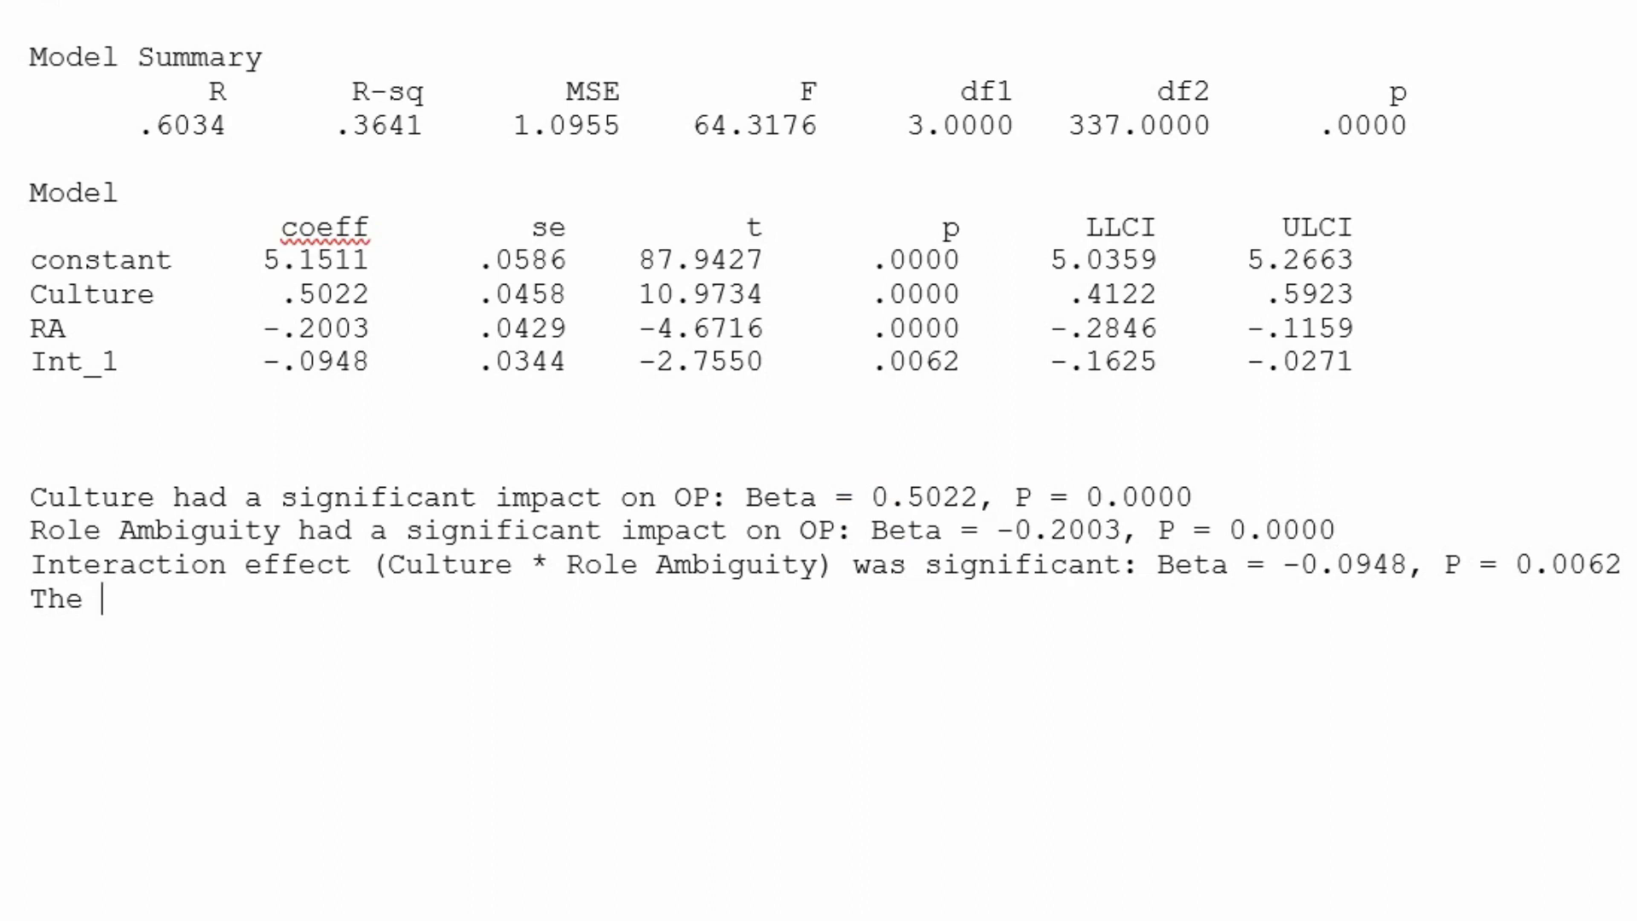
pyautogui.write('e ')
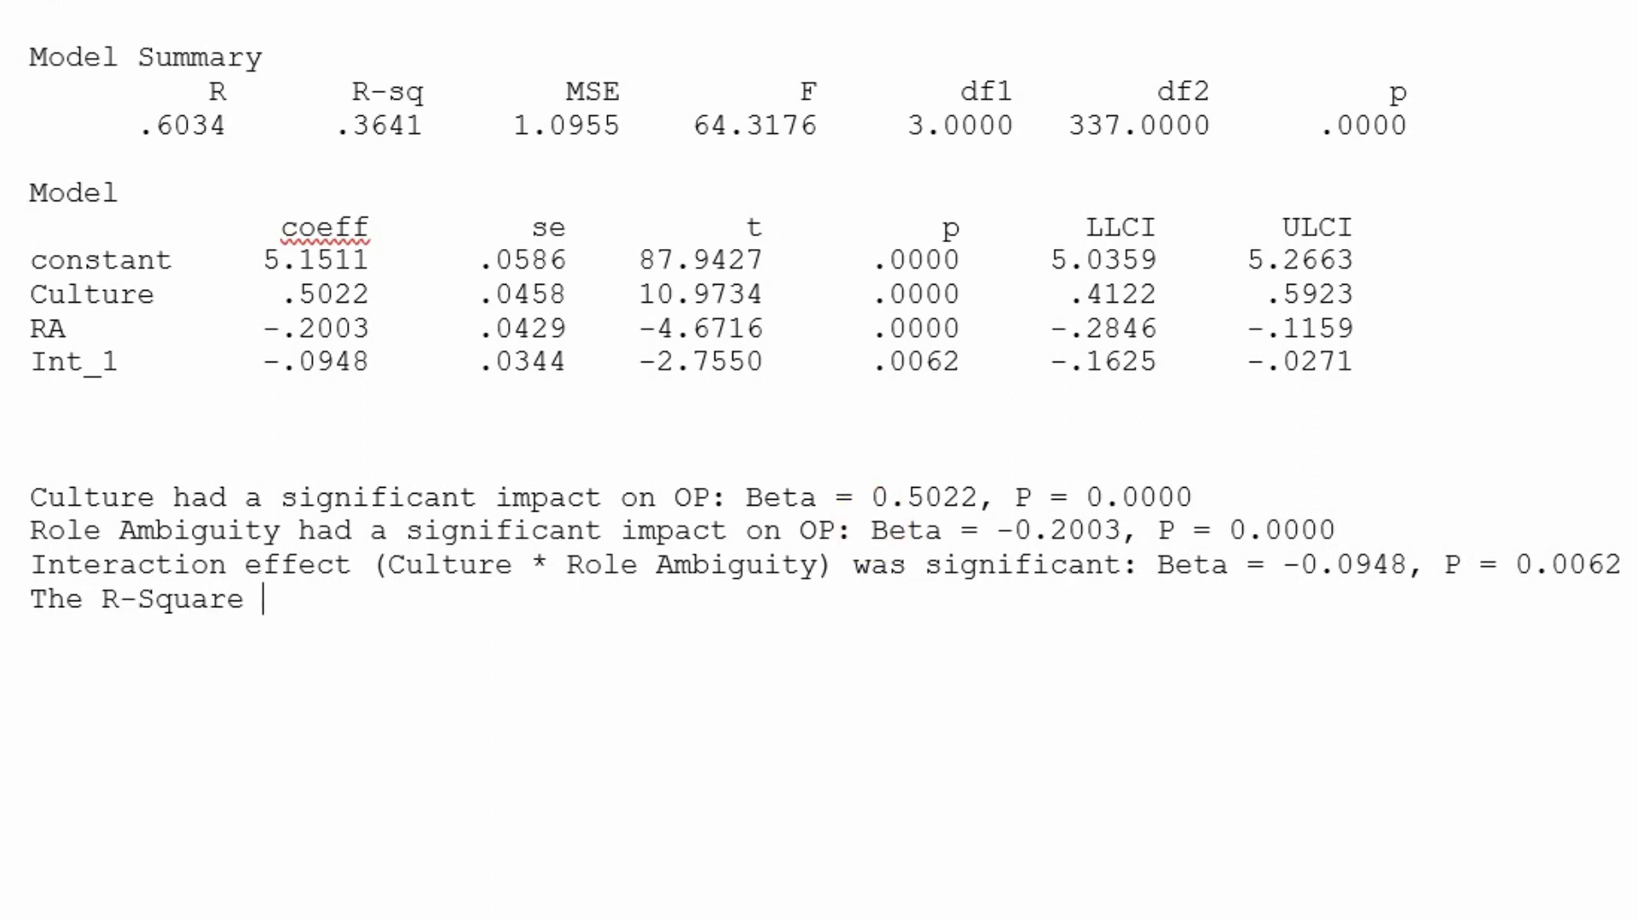
pyautogui.write('was 0.3641')
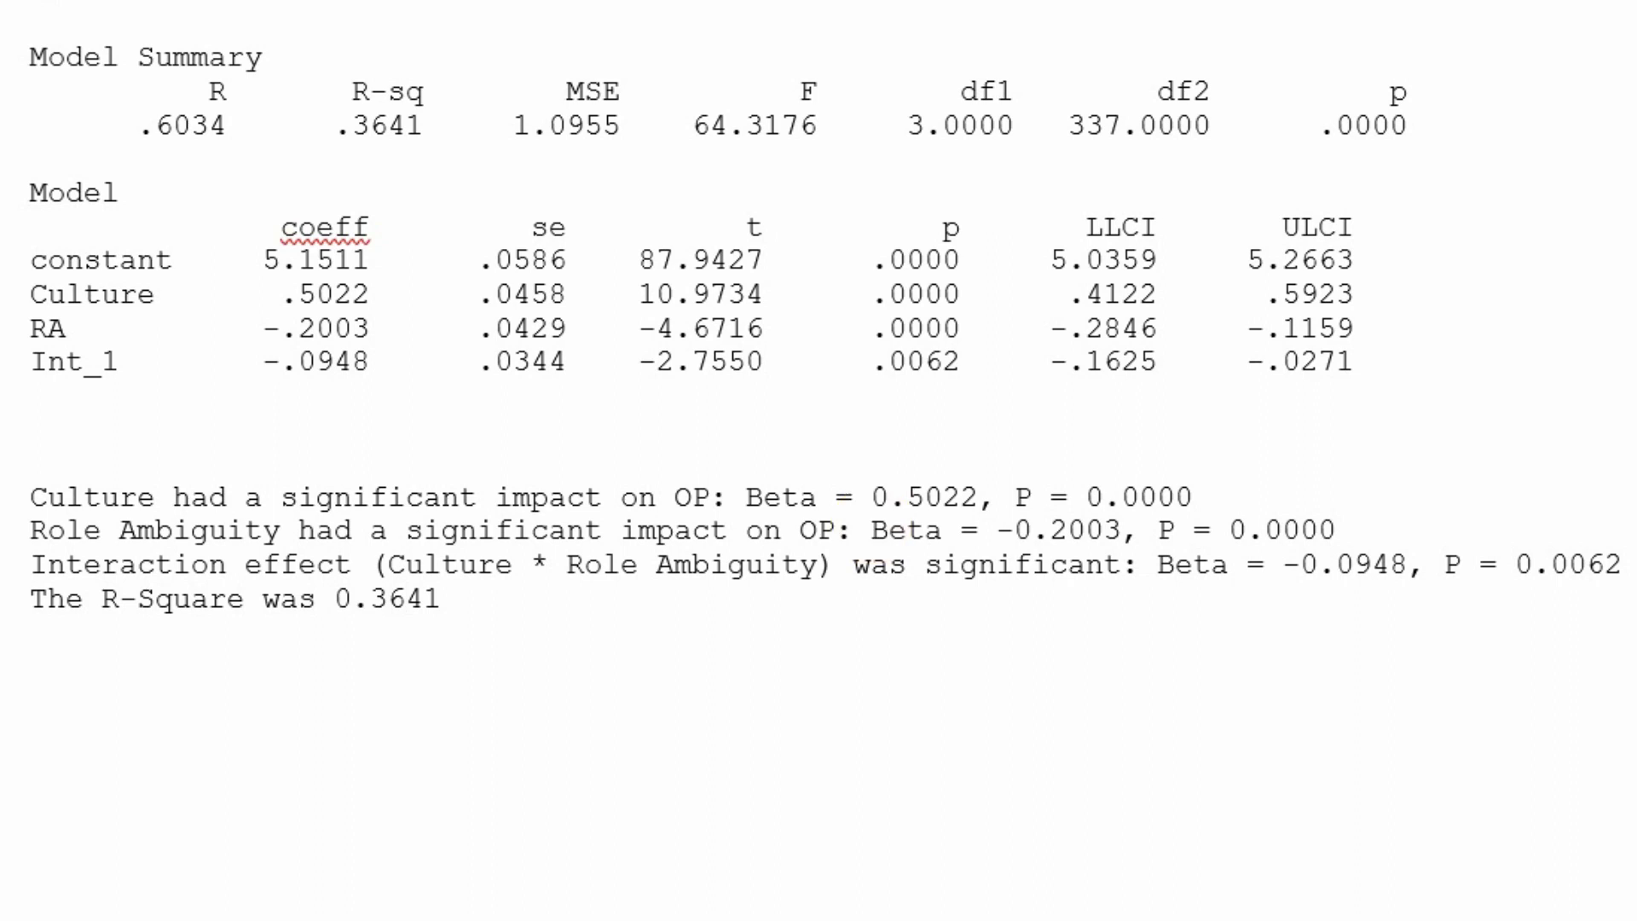
# - Add the line "Following are the results" below the R-Square line, with the words correctly spaced
pyautogui.press('Return')
pyautogui.write('Following ')
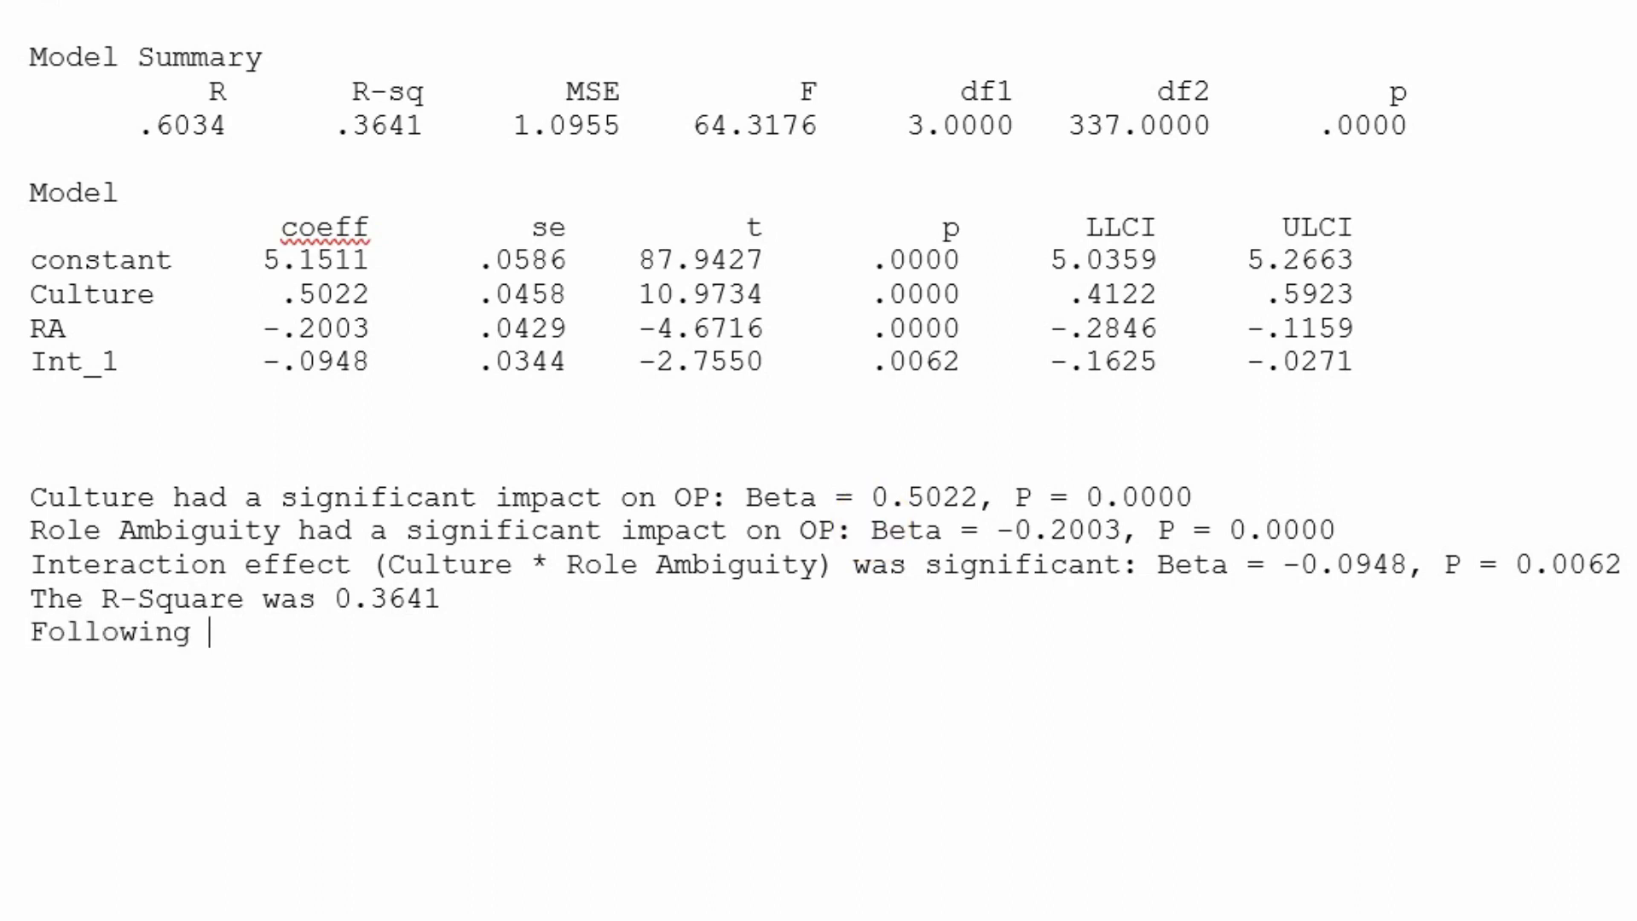
pyautogui.write('are theresults')
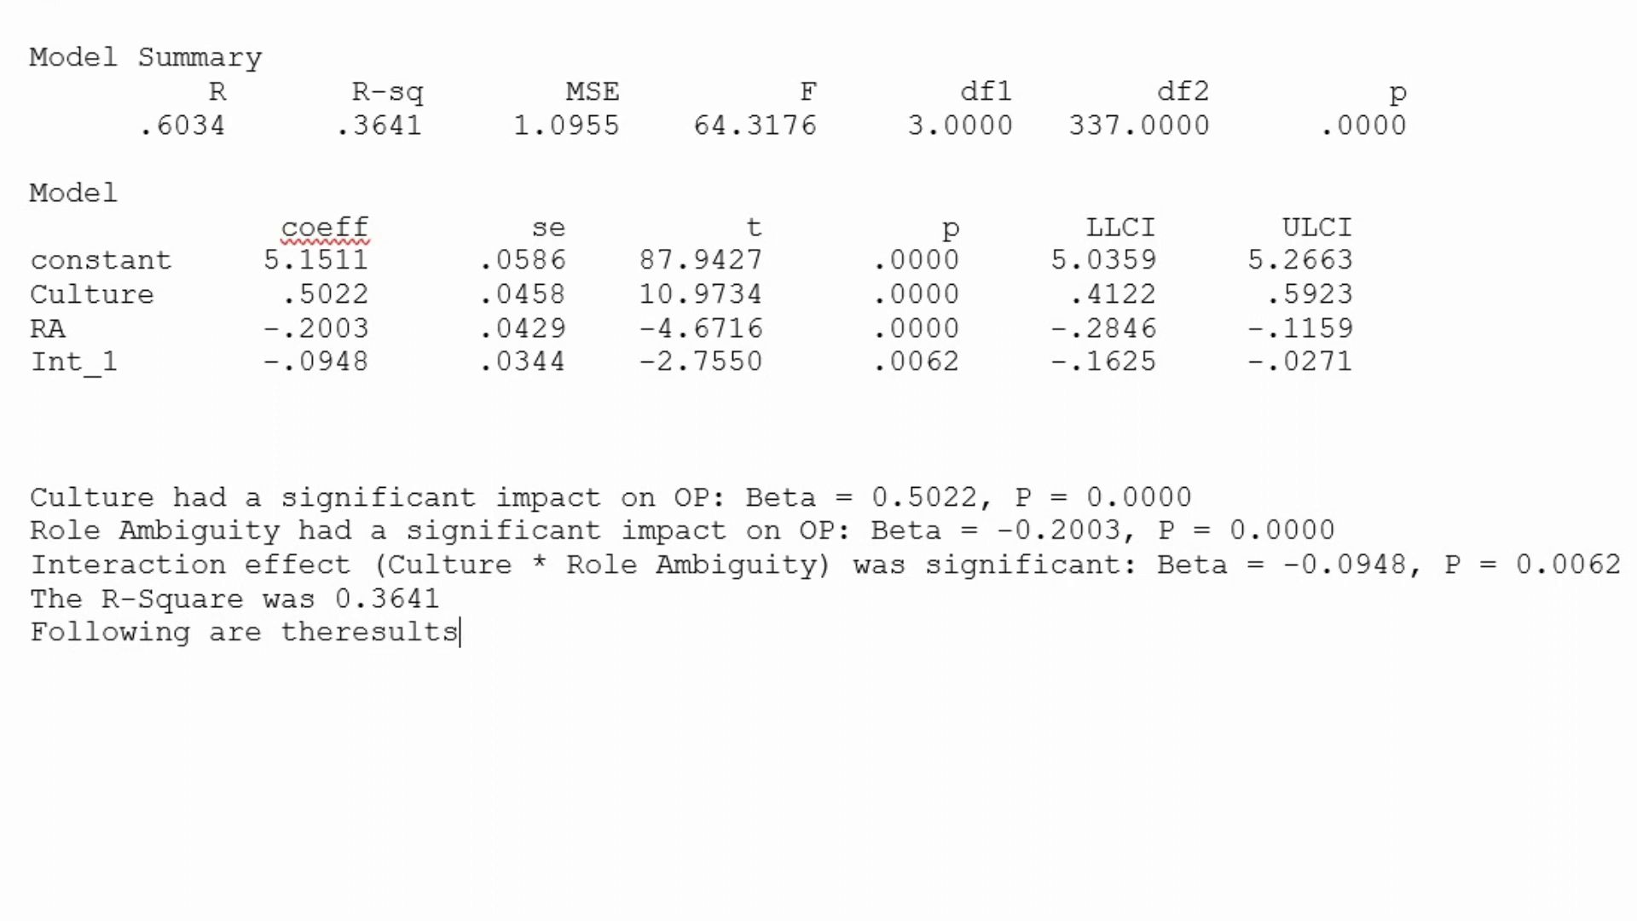
pyautogui.press('Left')
pyautogui.press('Left')
pyautogui.press('Left')
pyautogui.press('Left')
pyautogui.press('Left')
pyautogui.press('Left')
pyautogui.press('Left')
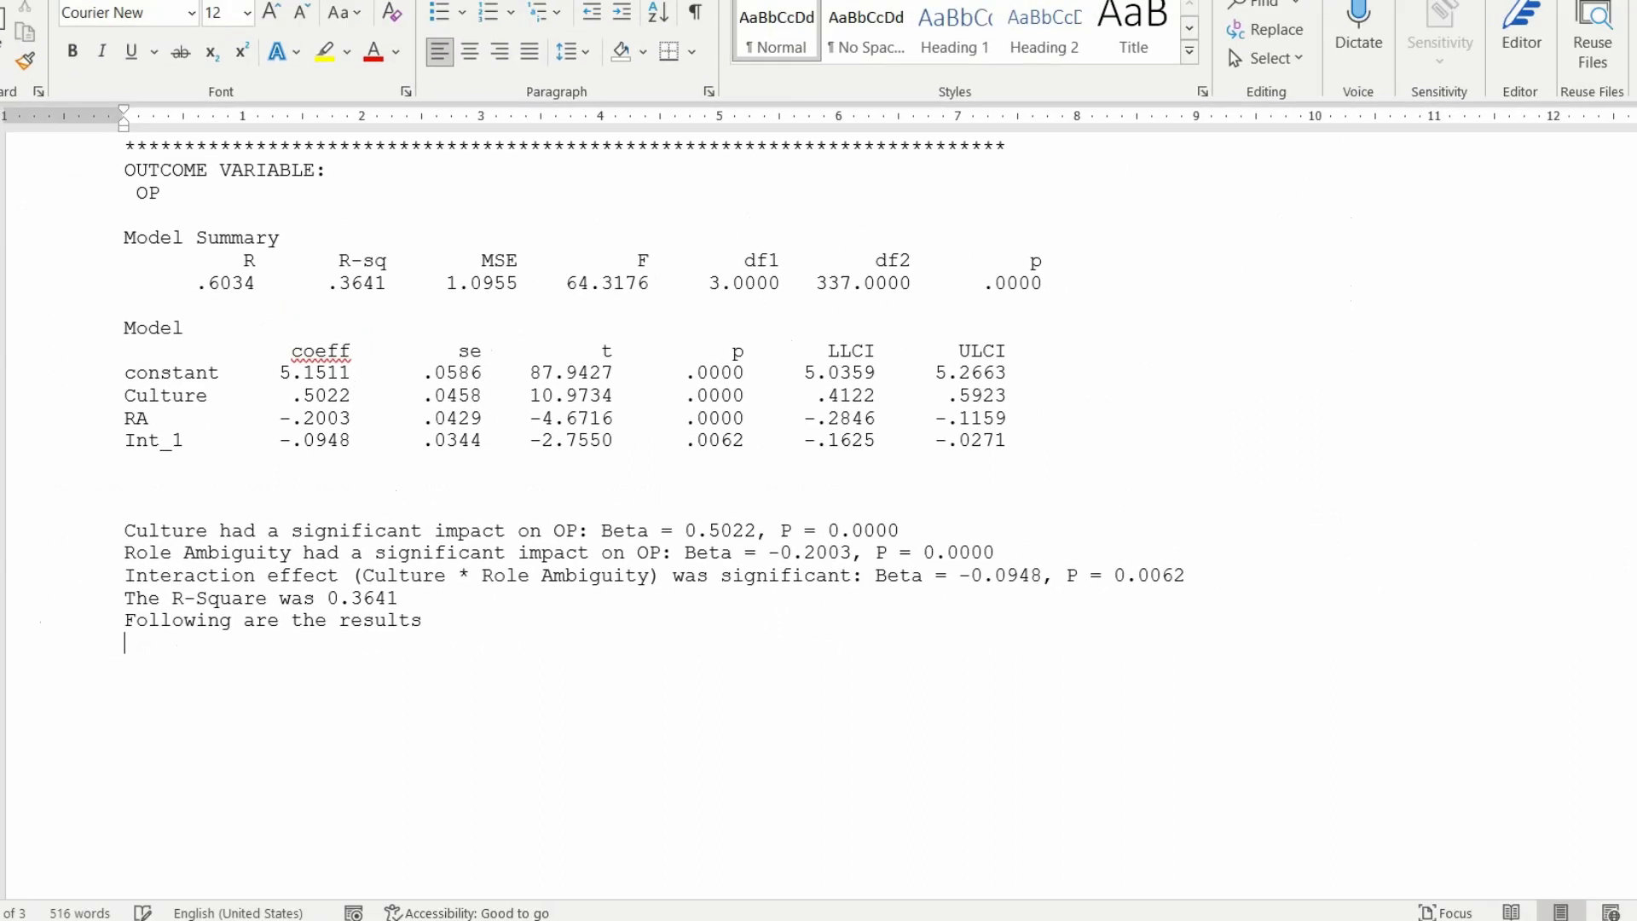
# - Copy the "Conditional effects of the focal predictor at values of the moderator(s)" heading together with its RA table
pyautogui.press('Down')
pyautogui.press('Down')
pyautogui.press('Down')
pyautogui.press('Down')
pyautogui.press('Down')
pyautogui.press('Down')
pyautogui.press('Down')
pyautogui.press('Down')
pyautogui.press('Down')
pyautogui.press('Down')
pyautogui.press('Down')
pyautogui.press('Down')
pyautogui.press('Down')
pyautogui.press('Down')
pyautogui.press('Down')
pyautogui.press('Down')
pyautogui.press('Down')
pyautogui.press('Down')
pyautogui.press('Down')
pyautogui.press('Down')
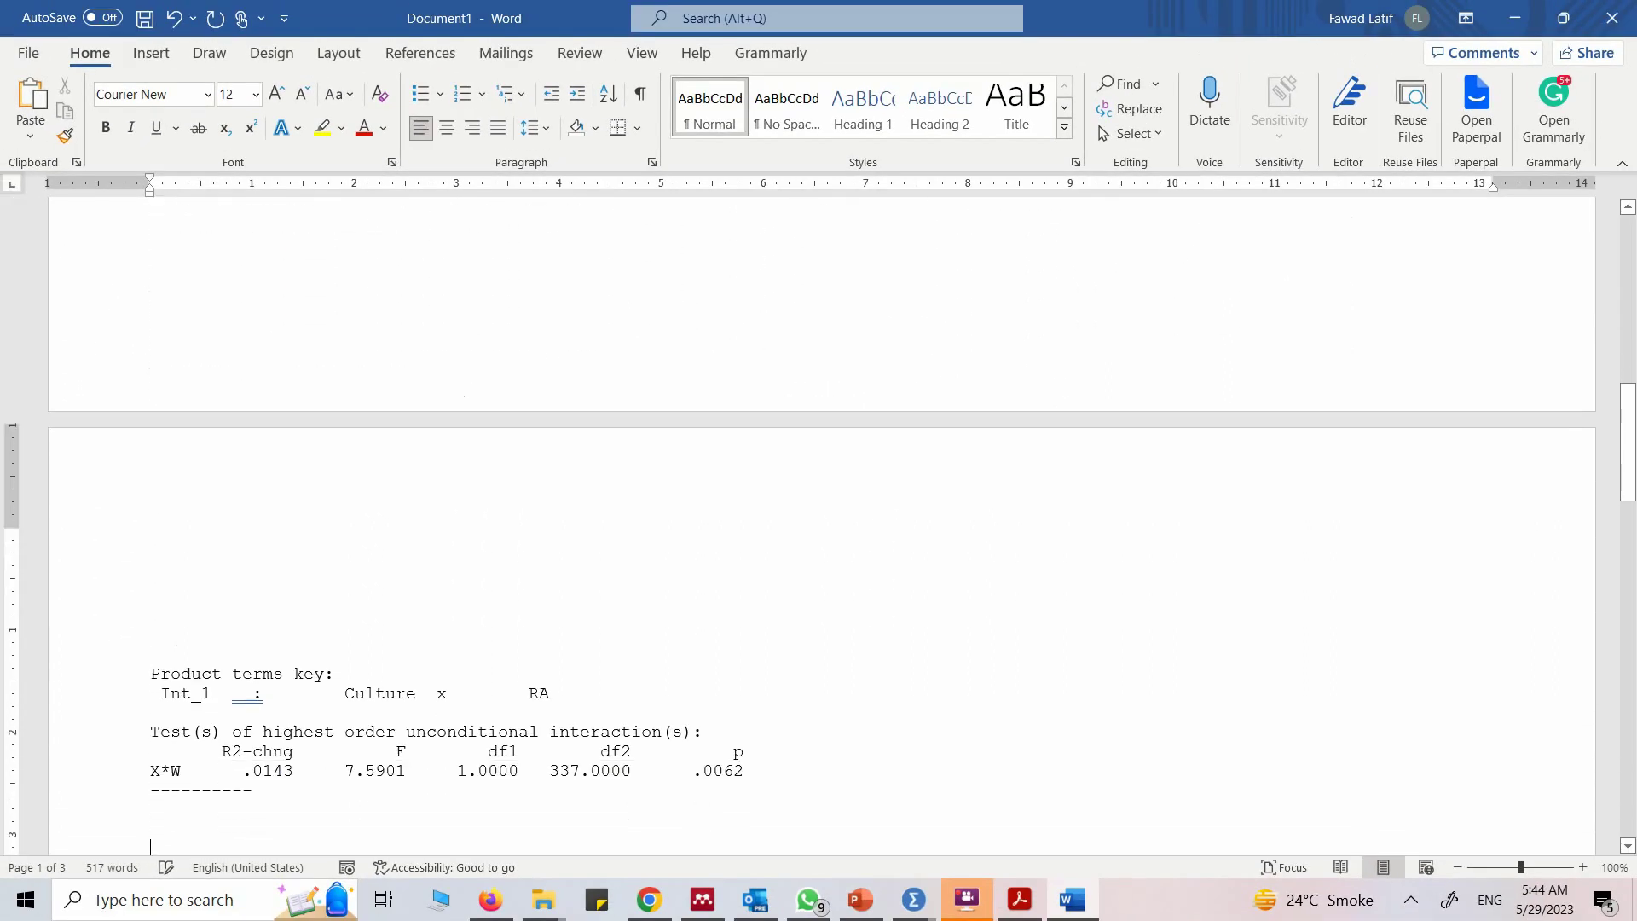
pyautogui.press('Down')
pyautogui.press('Down')
pyautogui.press('Down')
pyautogui.press('Down')
pyautogui.press('Down')
pyautogui.press('Down')
pyautogui.press('Down')
pyautogui.press('Down')
pyautogui.press('Down')
pyautogui.press('Down')
pyautogui.press('Down')
pyautogui.press('Down')
pyautogui.press('Down')
pyautogui.press('Down')
pyautogui.press('Down')
pyautogui.press('Down')
pyautogui.press('Down')
pyautogui.press('Down')
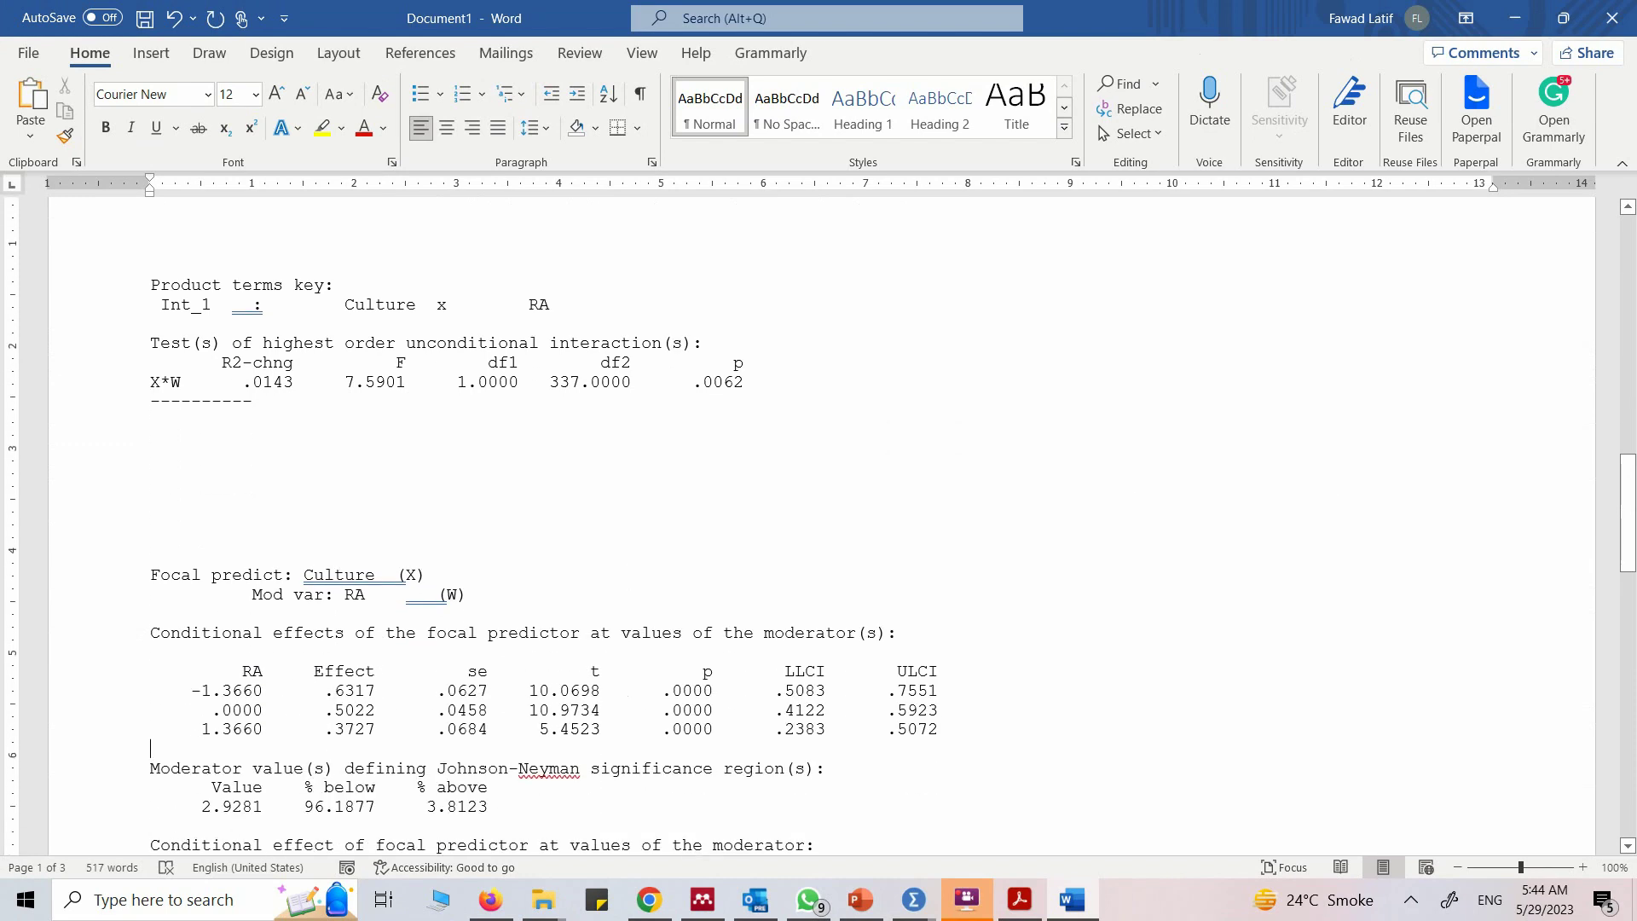
pyautogui.press('Up')
pyautogui.press('Up')
pyautogui.press('Up')
pyautogui.press('Up')
pyautogui.press('Up')
pyautogui.press('Up')
pyautogui.press('Down')
pyautogui.press('Up')
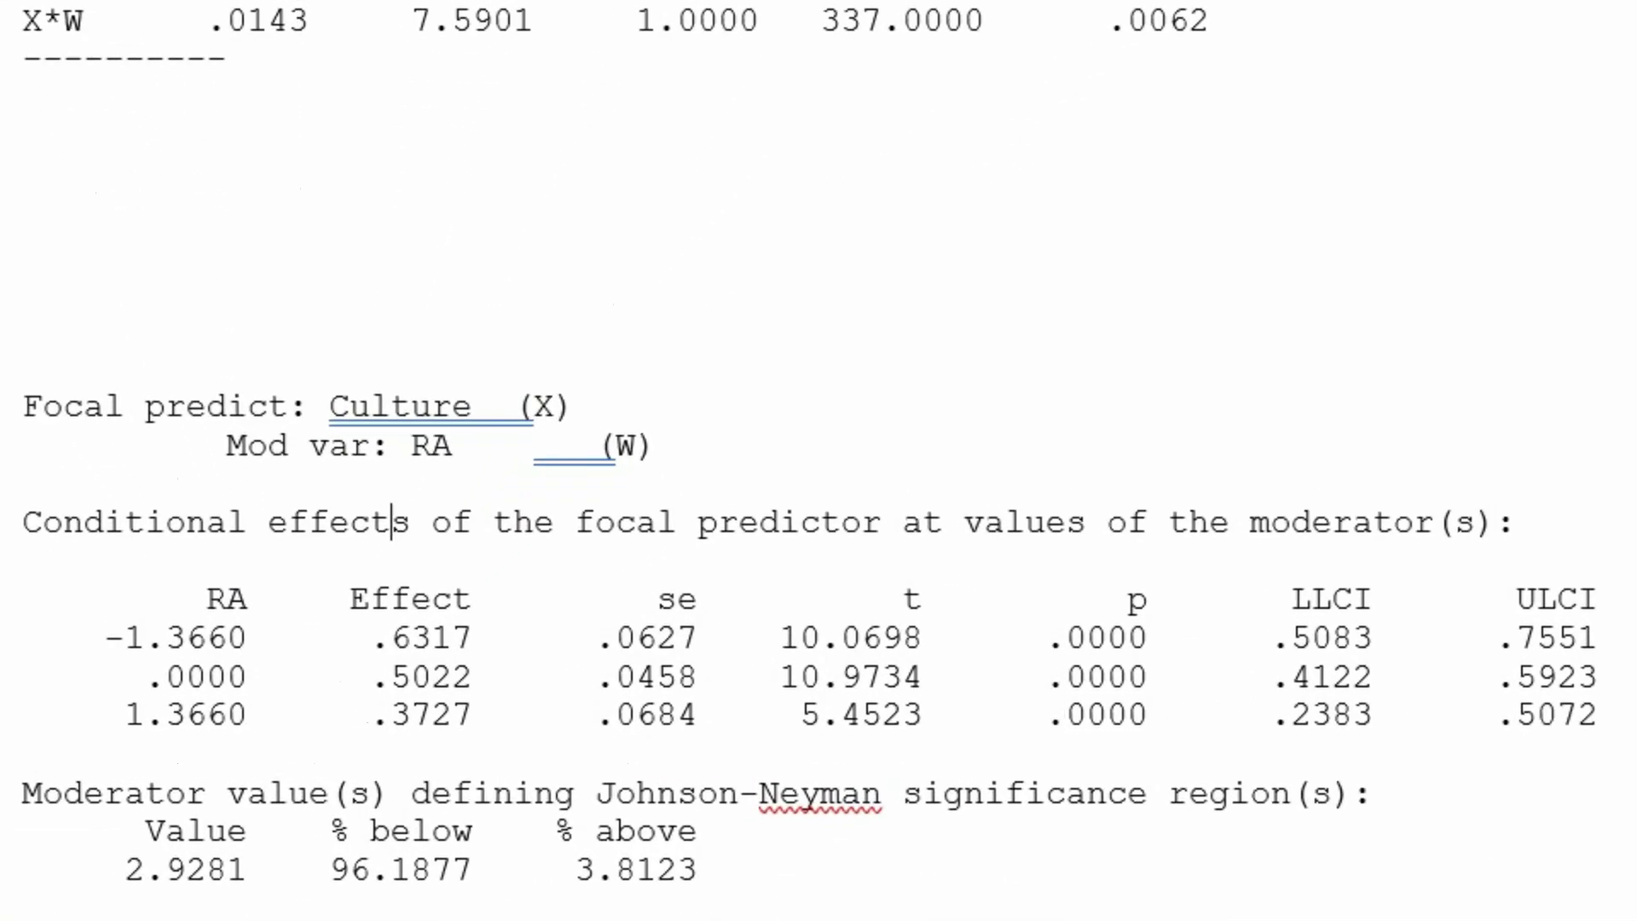
pyautogui.press('Home')
pyautogui.hotkey('shift', 'Down')
pyautogui.hotkey('shift', 'Down')
pyautogui.hotkey('shift', 'Down')
pyautogui.hotkey('shift', 'Down')
pyautogui.hotkey('shift', 'Down')
pyautogui.hotkey('shift', 'Down')
pyautogui.hotkey('ctrl', 'c')
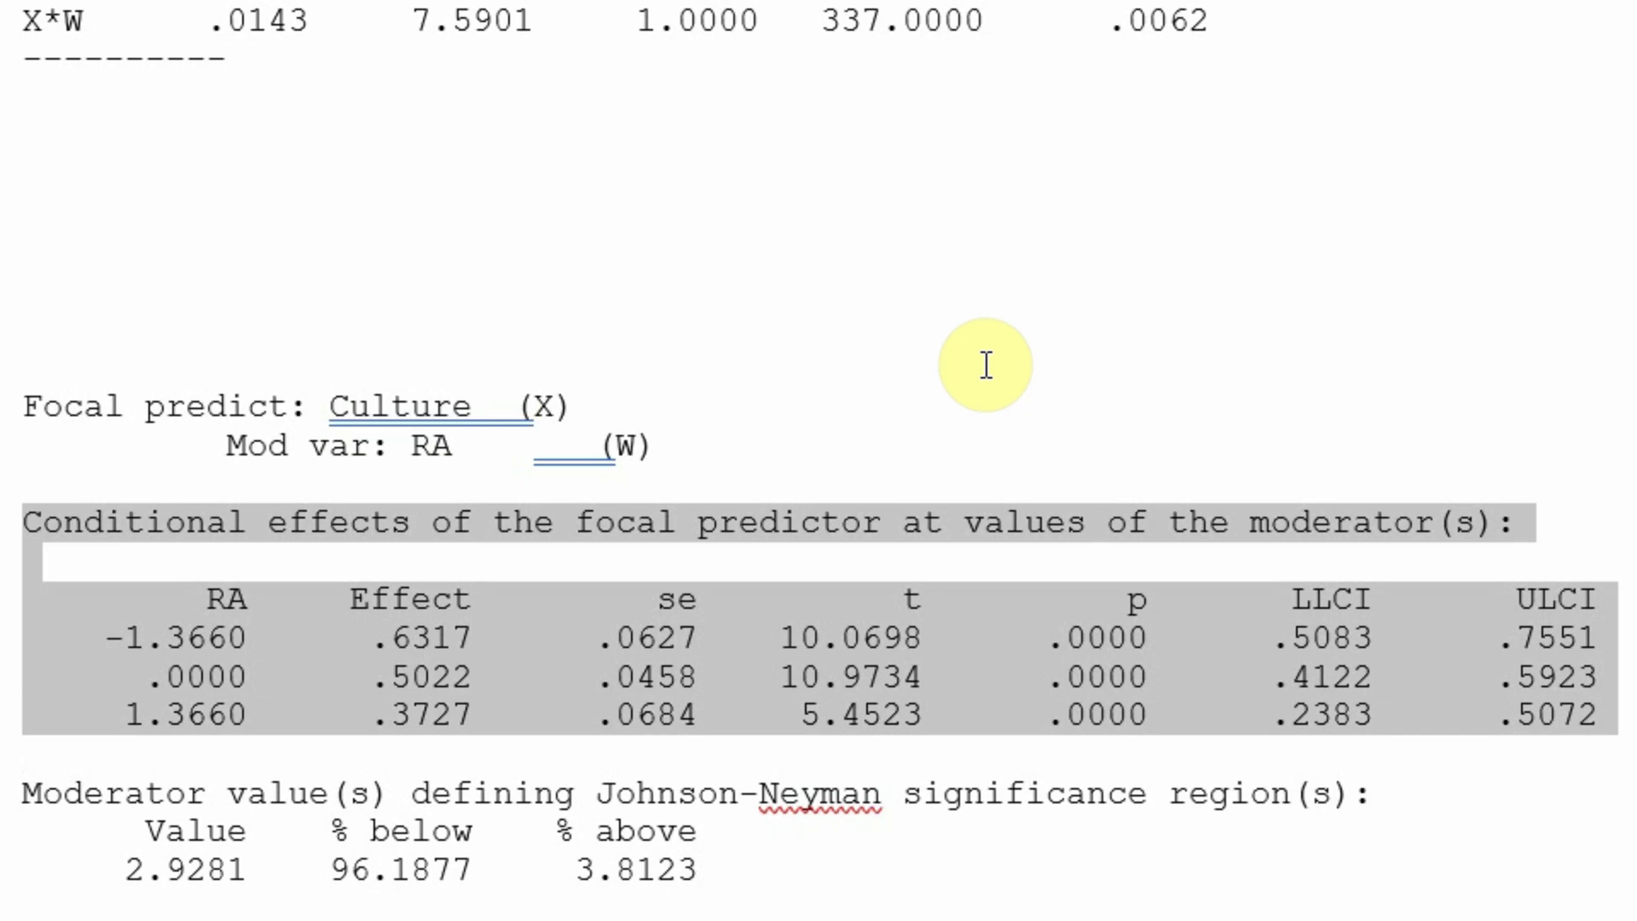
# - Paste the conditional effects block after "Following are the results" and insert "for" before its heading
pyautogui.press('Up')
pyautogui.press('Up')
pyautogui.press('Up')
pyautogui.press('Up')
pyautogui.press('Up')
pyautogui.press('Up')
pyautogui.press('Up')
pyautogui.press('Up')
pyautogui.press('Up')
pyautogui.press('Up')
pyautogui.press('Up')
pyautogui.press('Up')
pyautogui.press('Up')
pyautogui.press('Up')
pyautogui.press('Up')
pyautogui.press('Up')
pyautogui.press('Up')
pyautogui.press('Up')
pyautogui.press('Up')
pyautogui.press('Up')
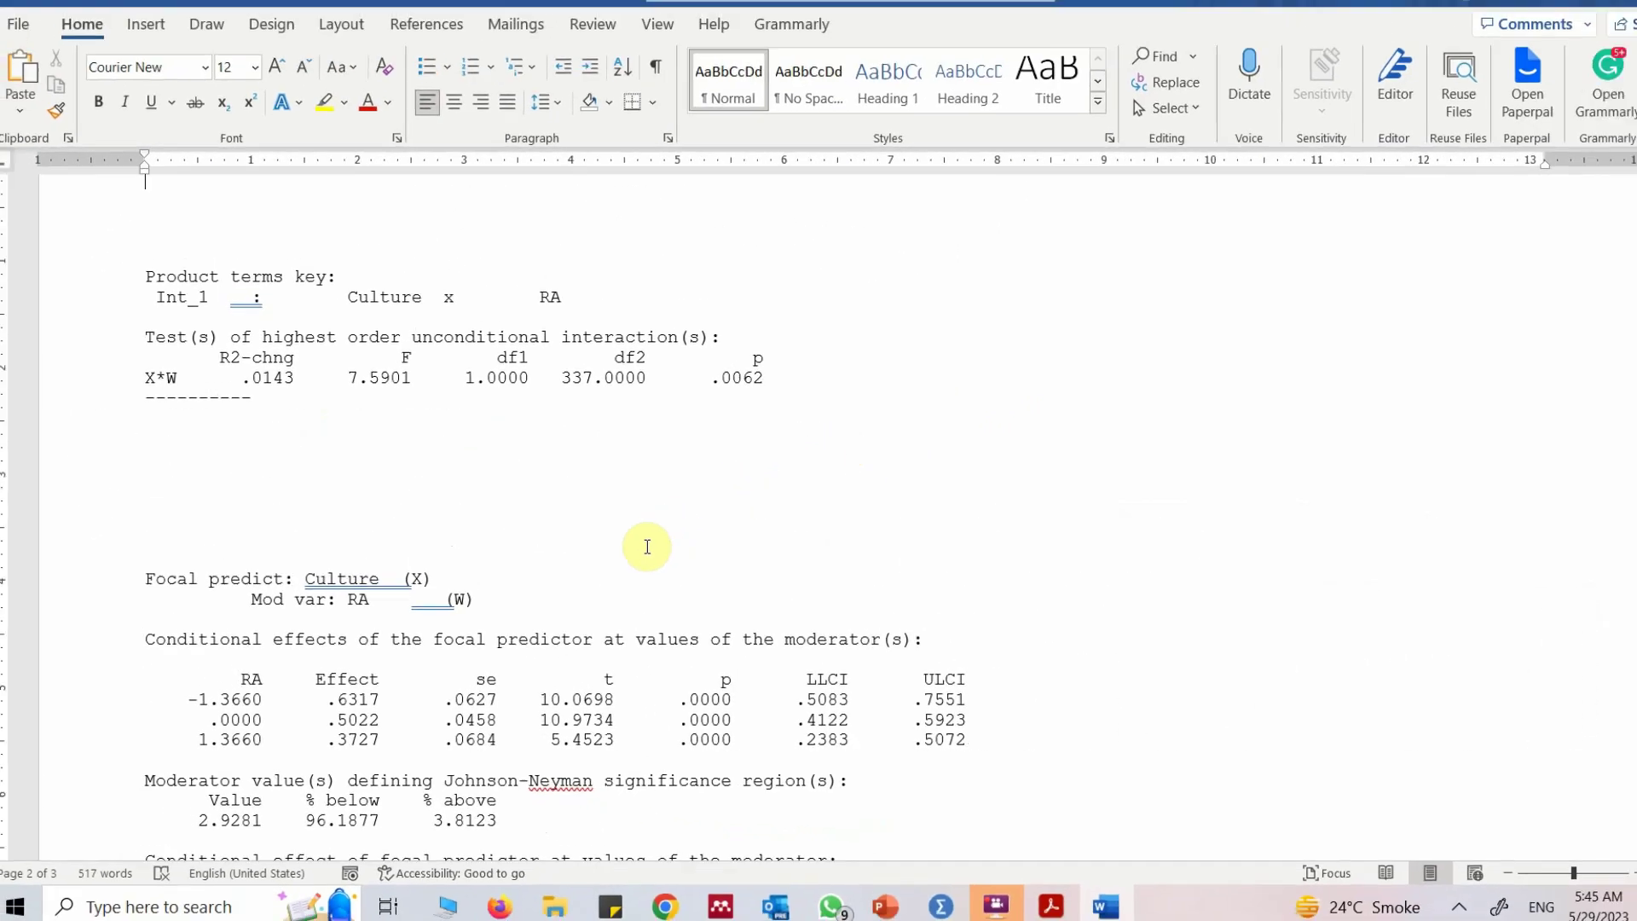
pyautogui.scroll(10, 647, 546)
pyautogui.click(428, 395)
pyautogui.hotkey('ctrl', 'v')
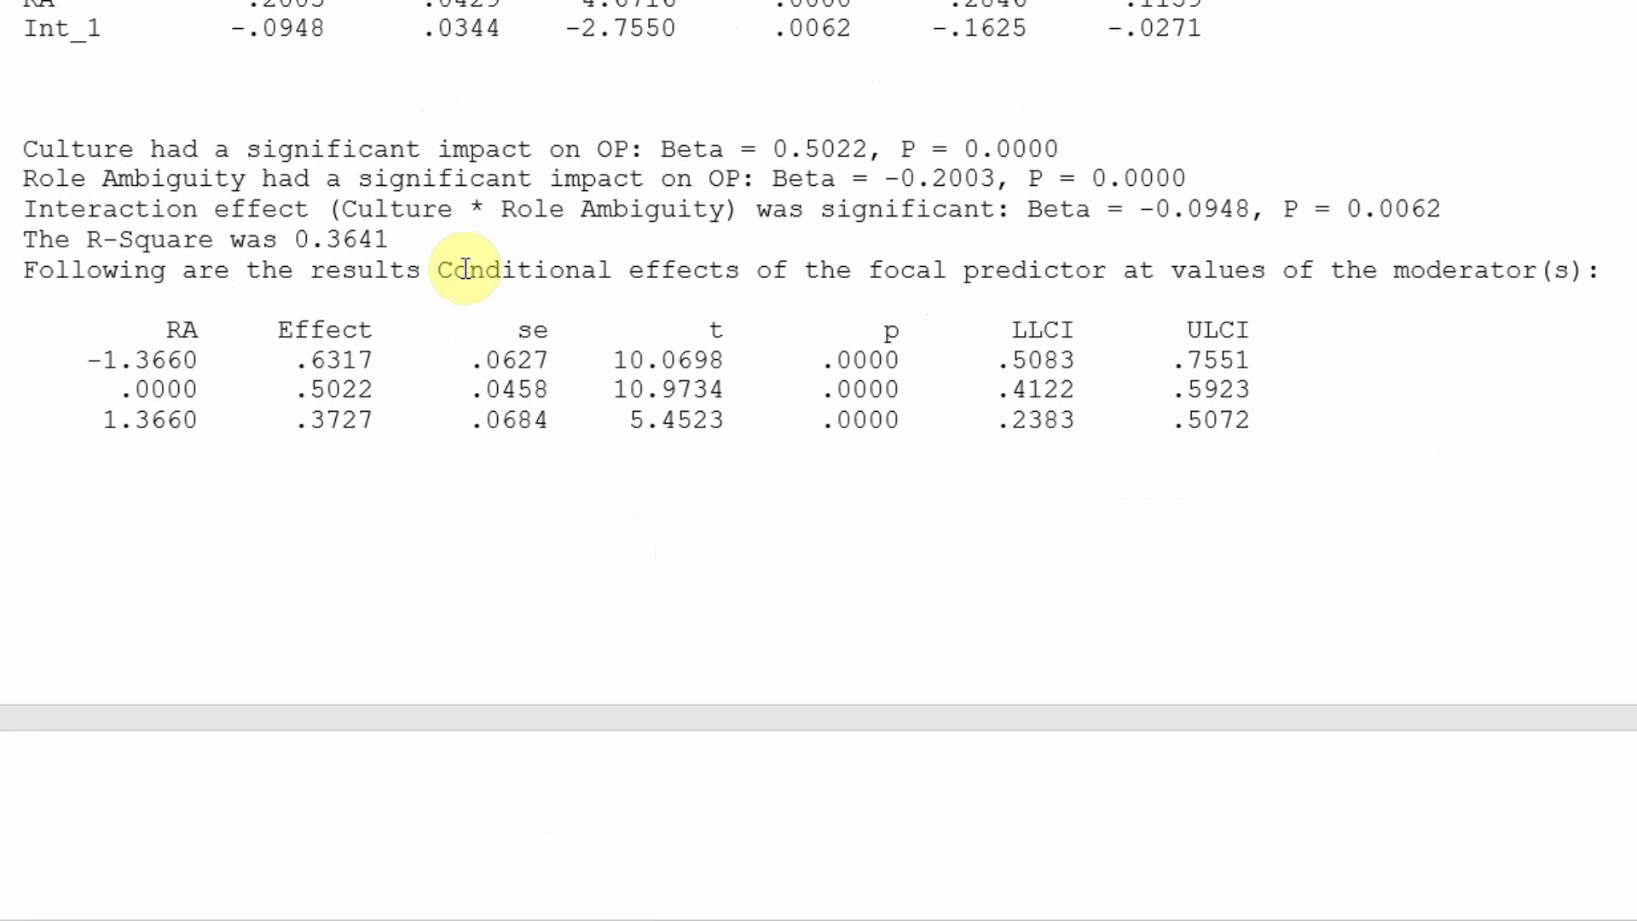
pyautogui.click(447, 269)
pyautogui.write('for')
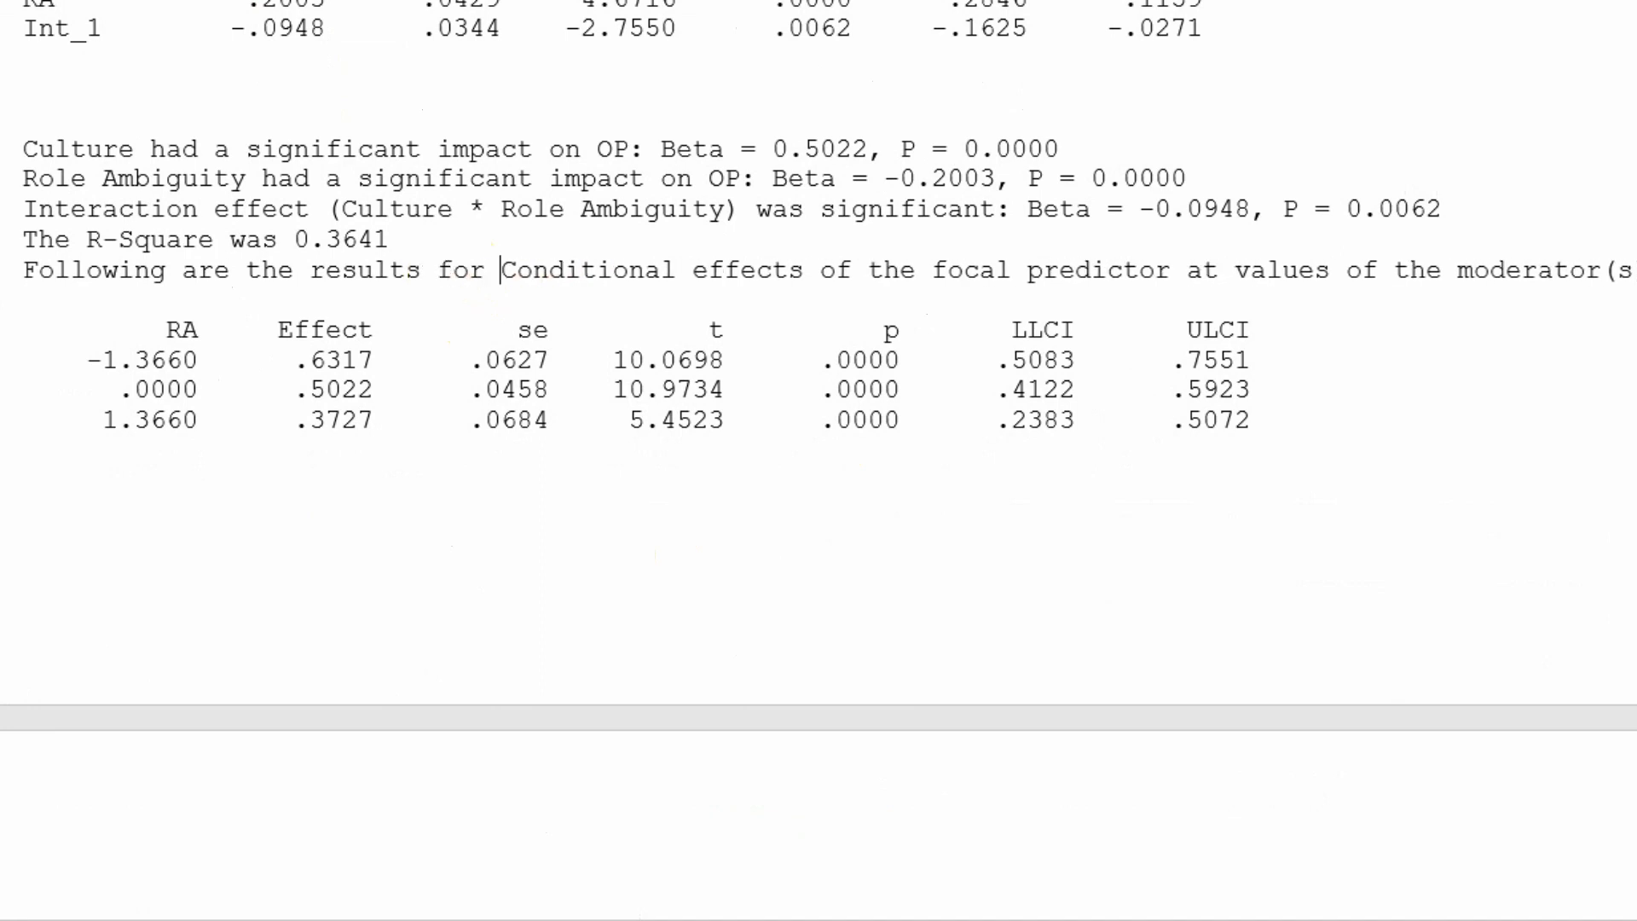
# - Copy the compiled results from the Culture line through the last row of the conditional effects table
pyautogui.press('Left')
pyautogui.press('Left')
pyautogui.press('Left')
pyautogui.press('Left')
pyautogui.press('Left')
pyautogui.press('Left')
pyautogui.press('Left')
pyautogui.press('Left')
pyautogui.press('Up')
pyautogui.press('Up')
pyautogui.press('Up')
pyautogui.press('Up')
pyautogui.hotkey('shift', 'Down')
pyautogui.hotkey('shift', 'Down')
pyautogui.hotkey('shift', 'Down')
pyautogui.hotkey('shift', 'Down')
pyautogui.hotkey('shift', 'Down')
pyautogui.hotkey('shift', 'Down')
pyautogui.hotkey('shift', 'Down')
pyautogui.hotkey('shift', 'Down')
pyautogui.hotkey('shift', 'Down')
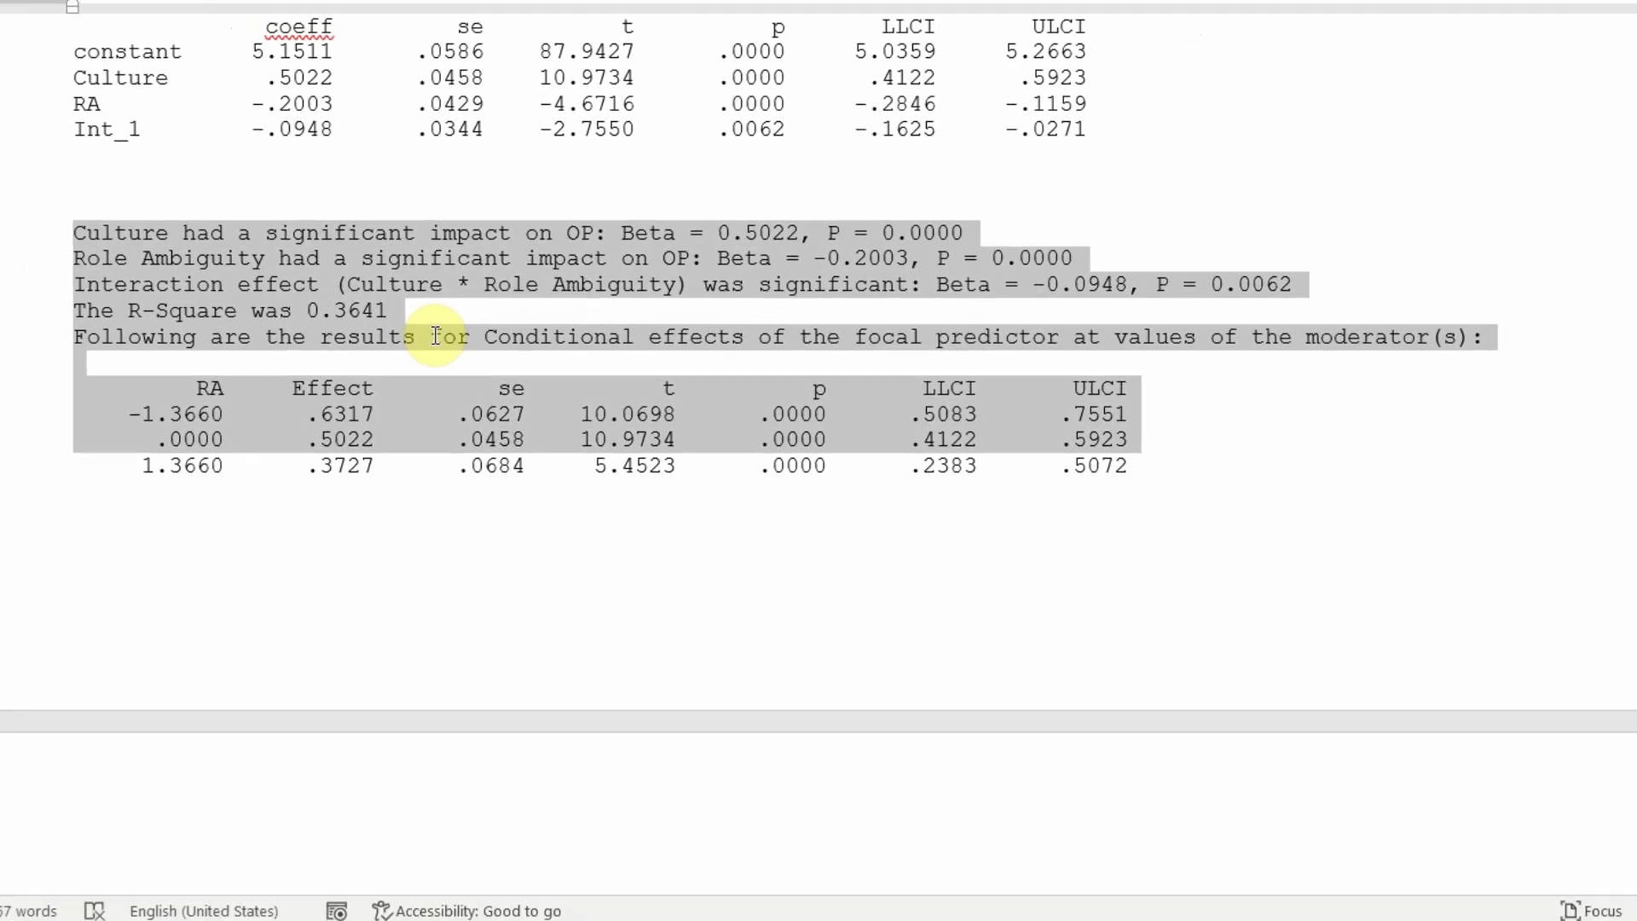
# - Switch to ChatGPT, replace the unfinished Culture line in the prompt with the copied results, and send it
pyautogui.hotkey('alt', 'Tab')
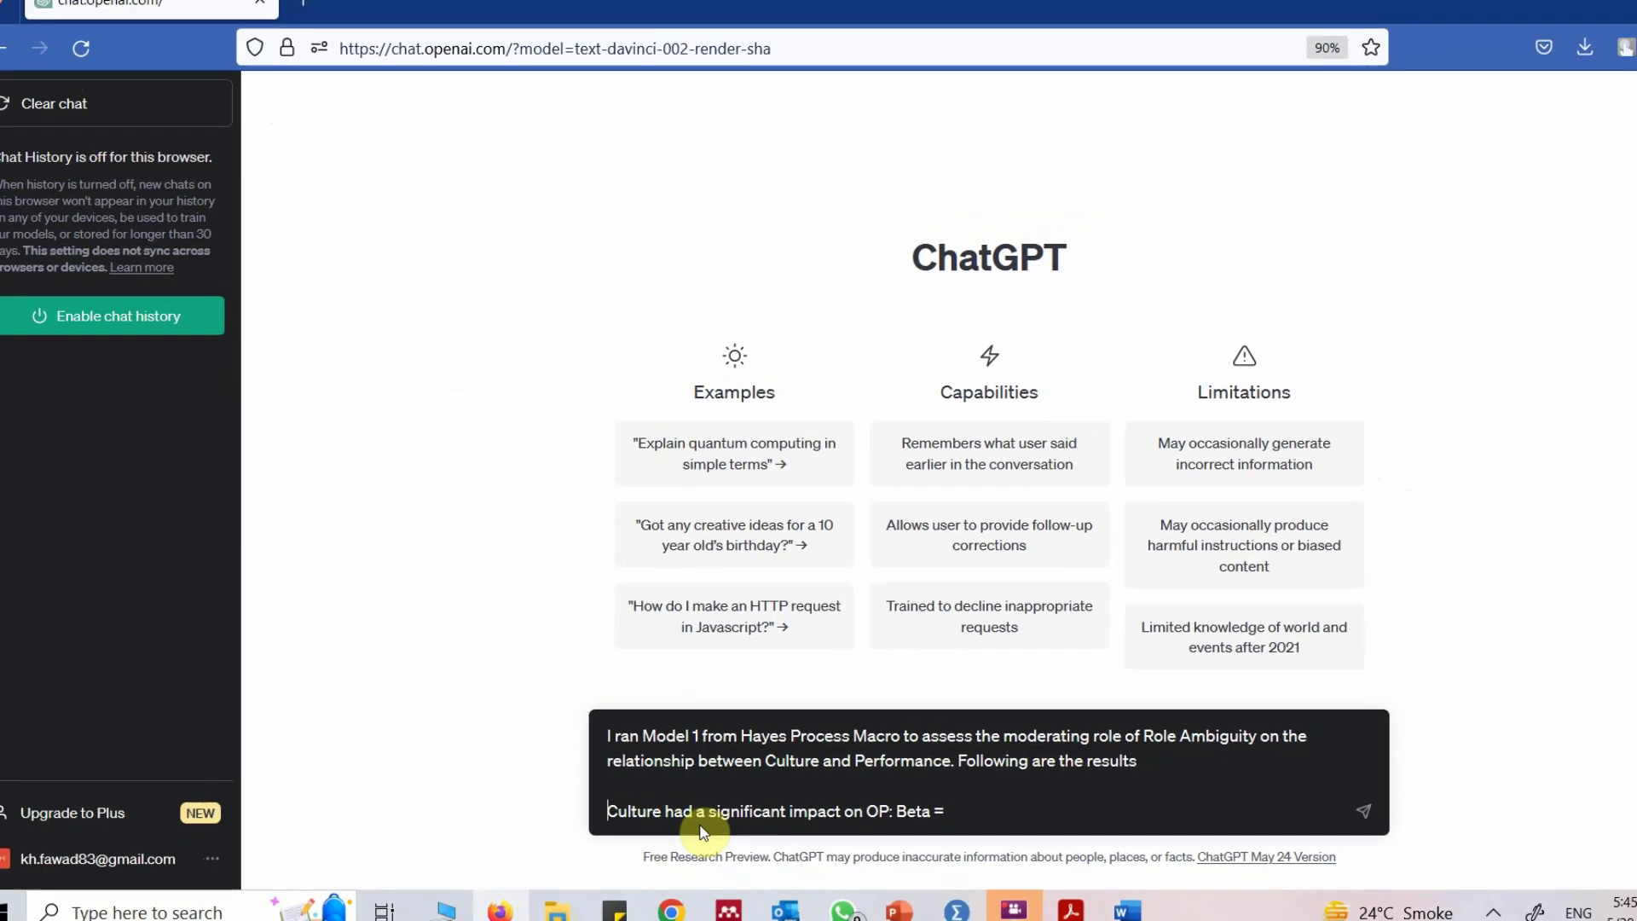
pyautogui.tripleClick(693, 718)
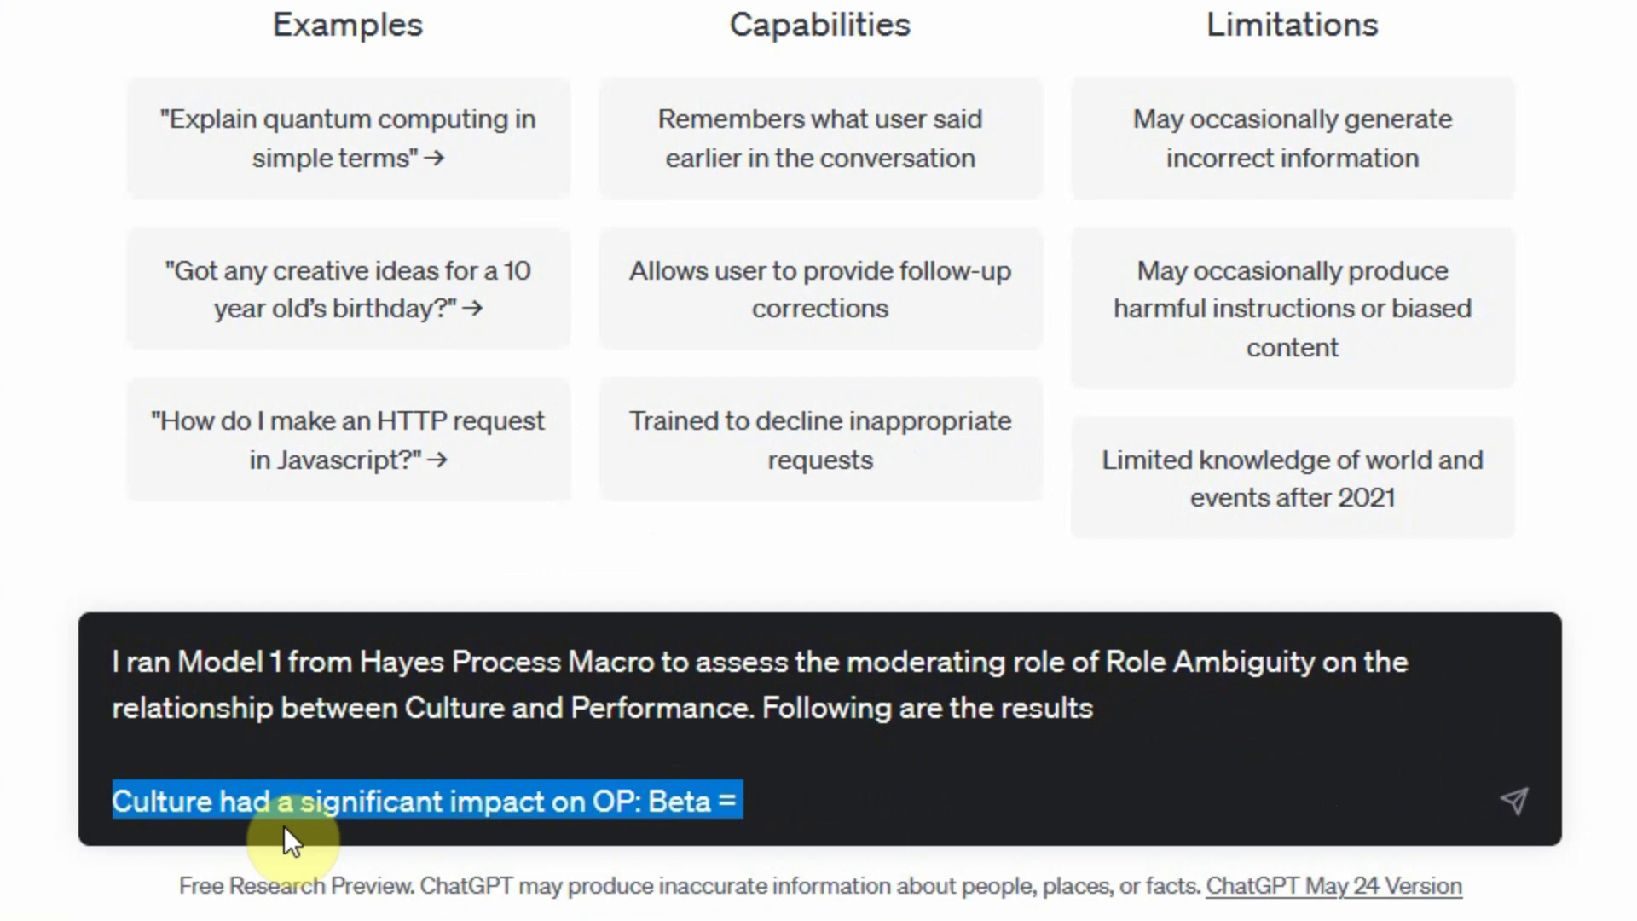
pyautogui.hotkey('ctrl', 'v')
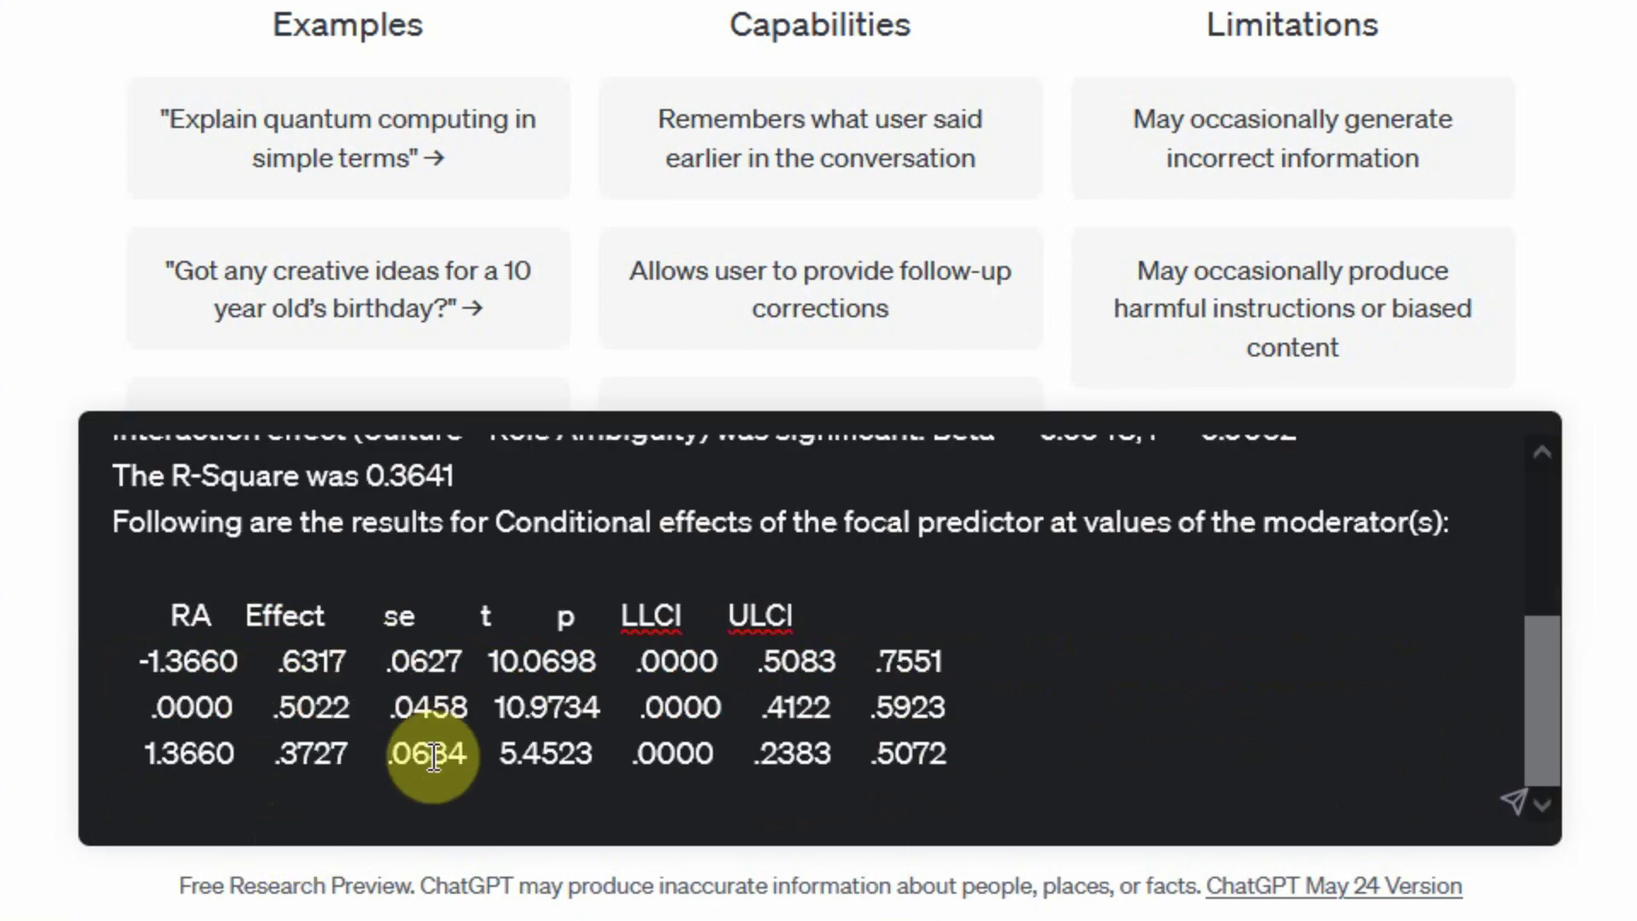
pyautogui.press('Return')
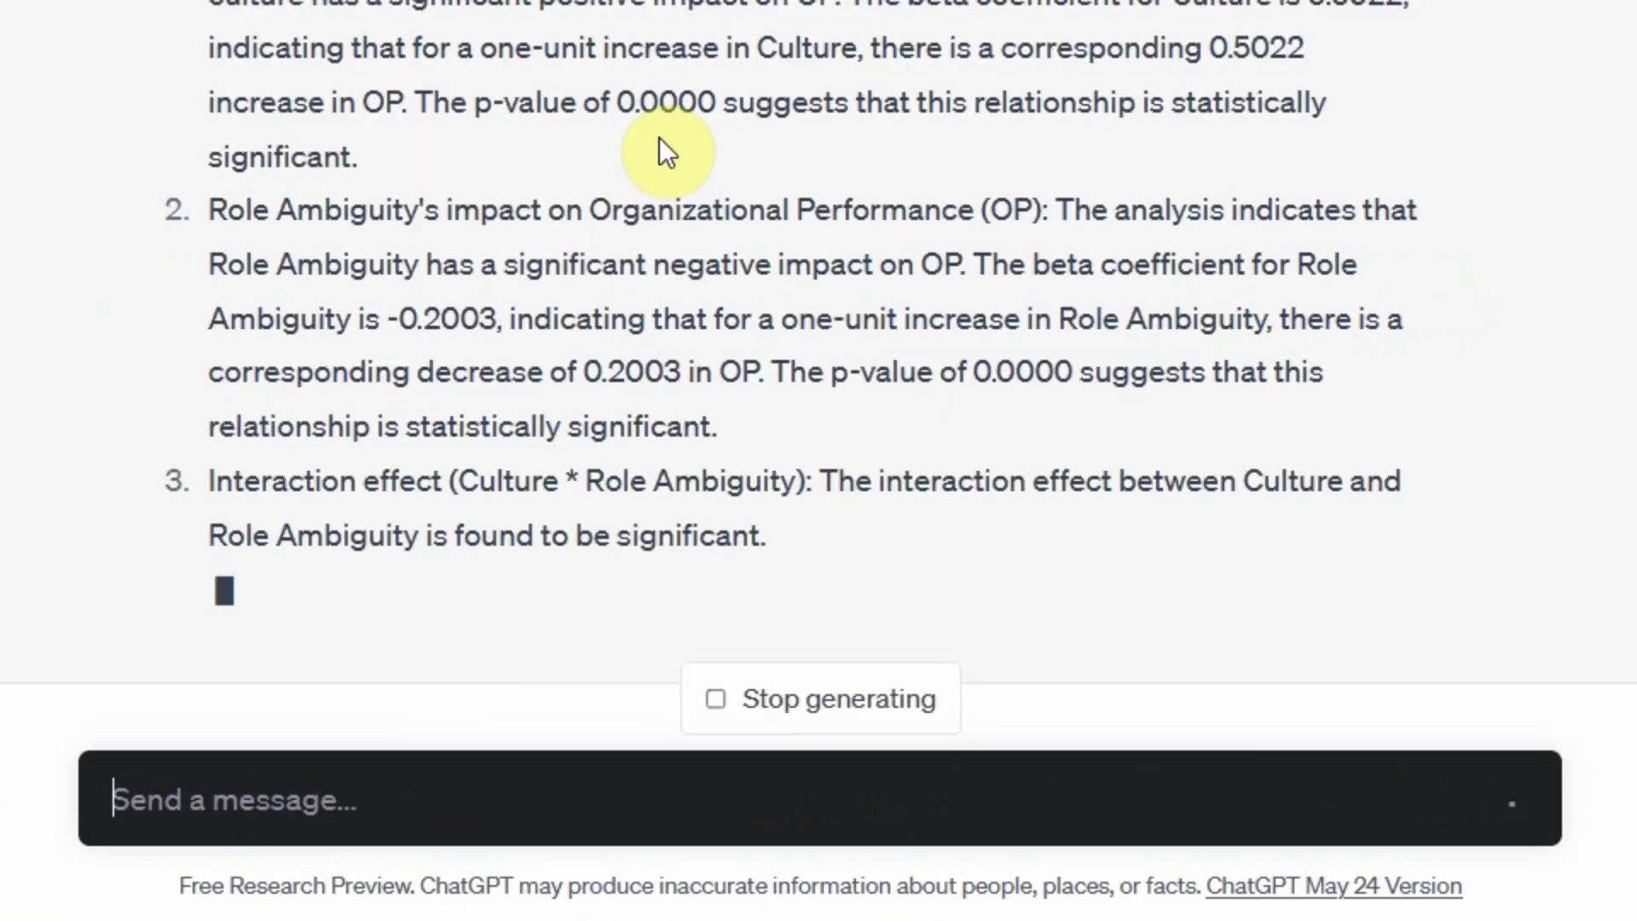
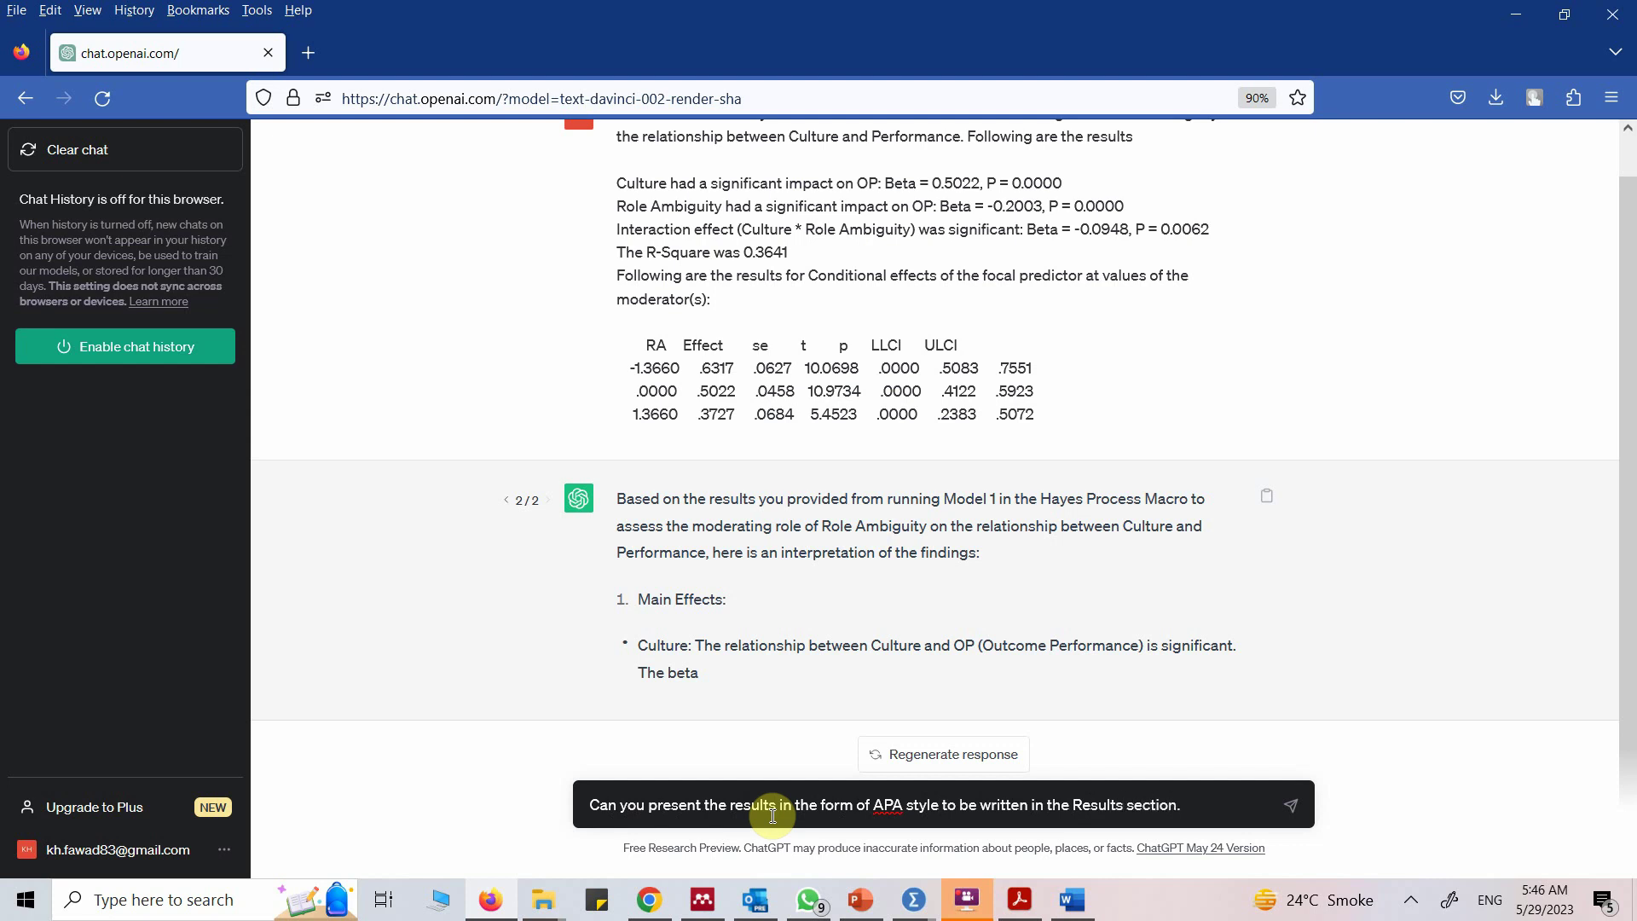
# - Send the request "Can you present the results in the form of APA style to be written in the Results section." and review the reply
pyautogui.press('Return')
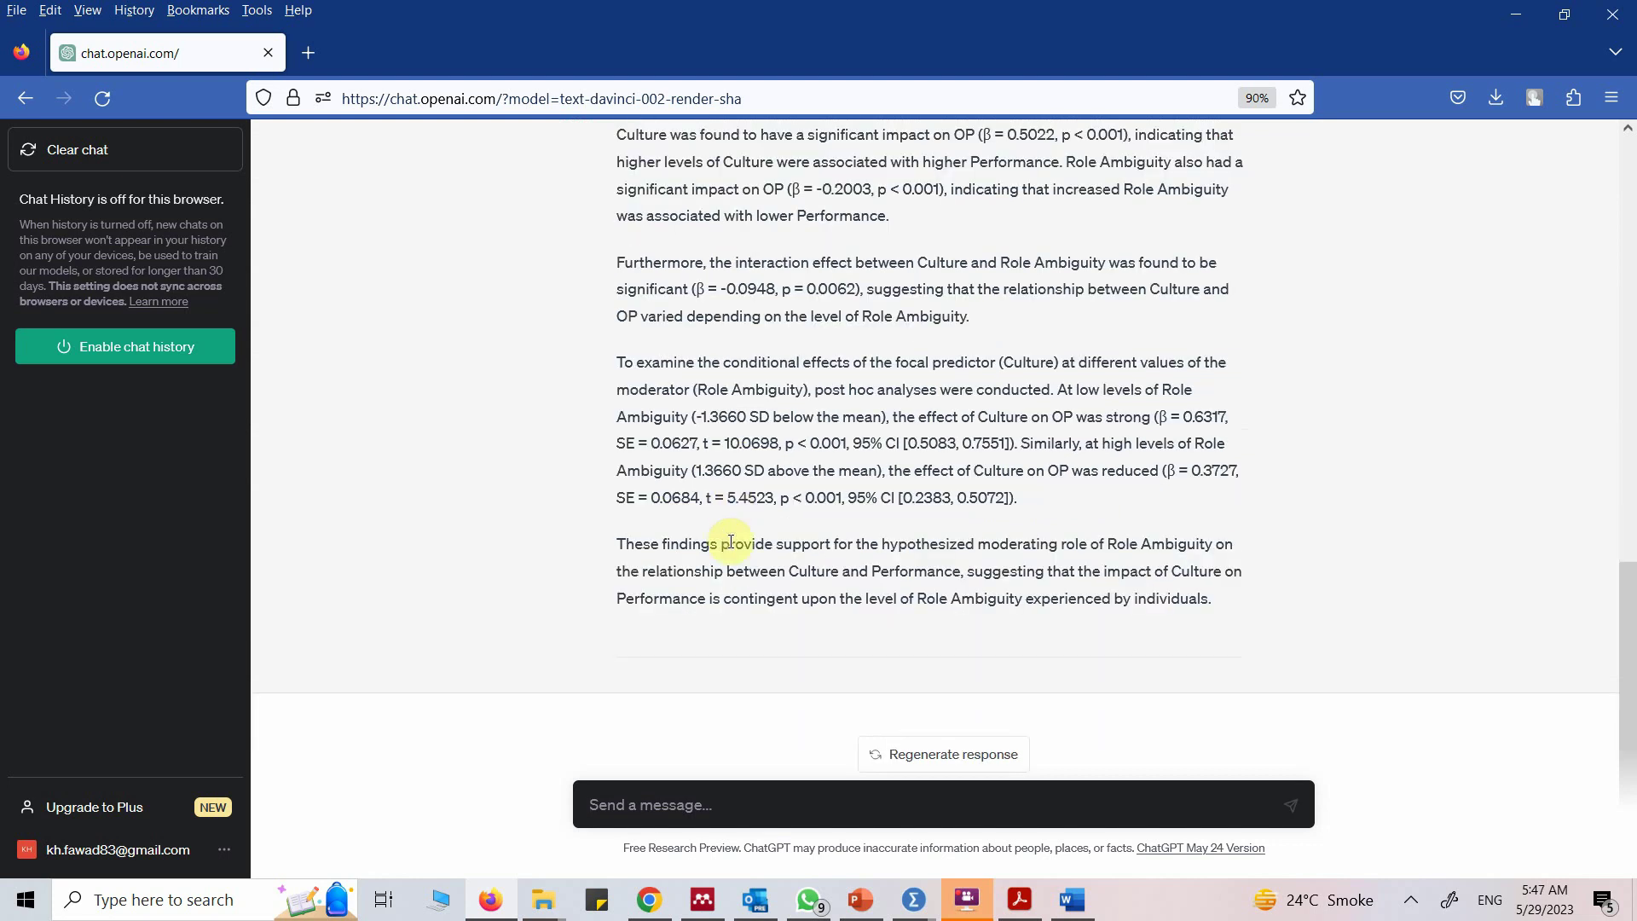
pyautogui.scroll(3, 742, 435)
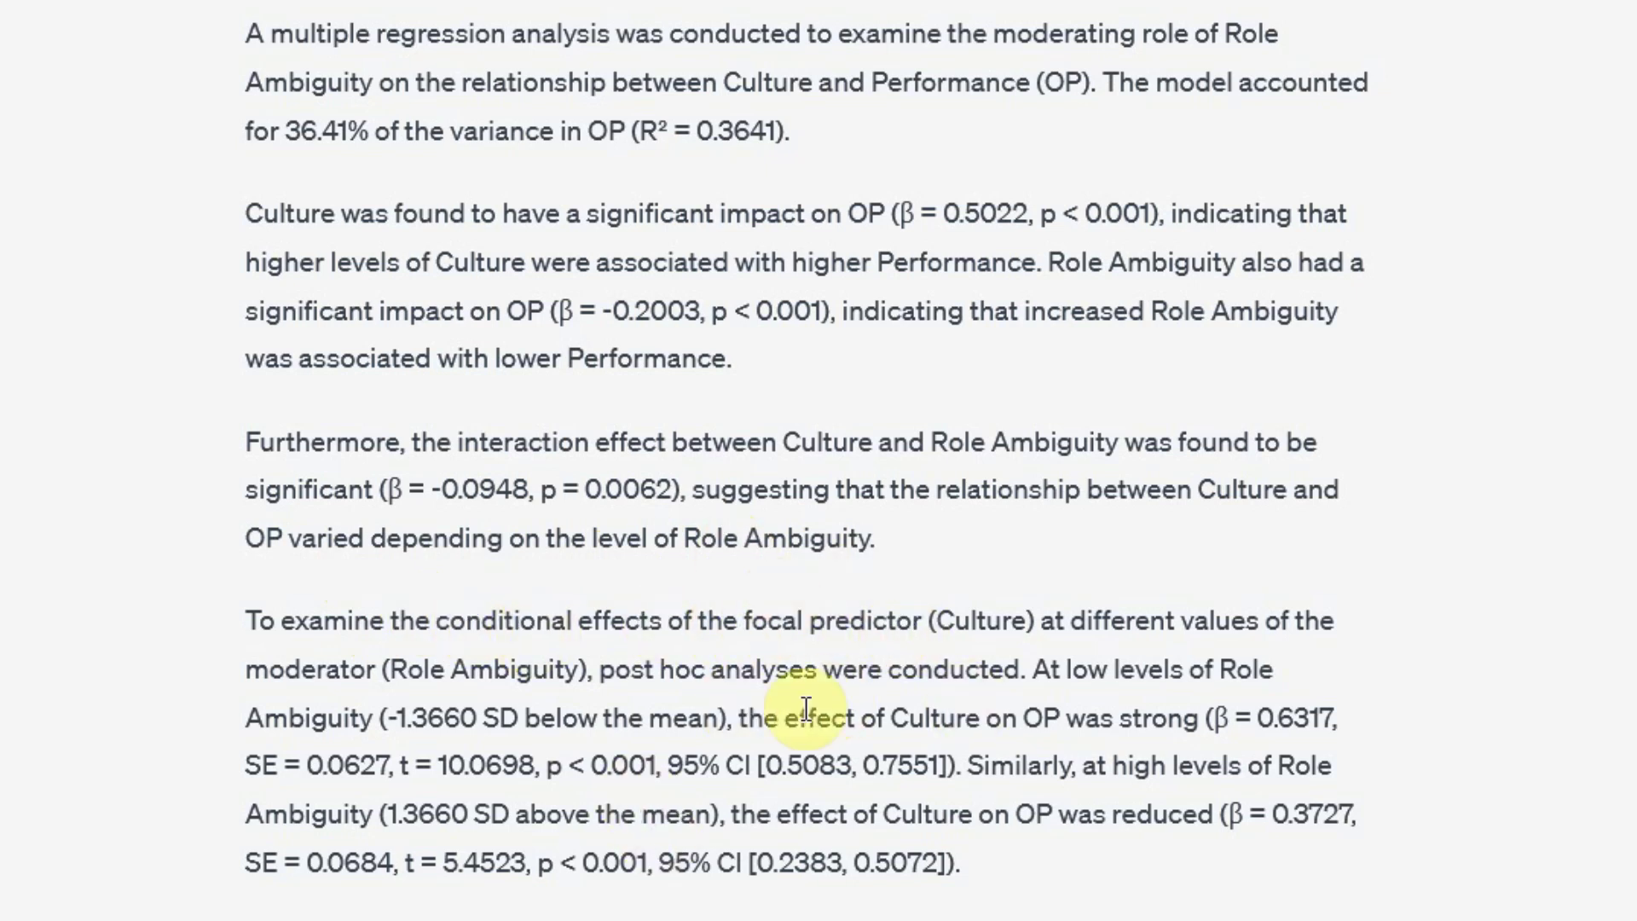
pyautogui.scroll(-3, 887, 883)
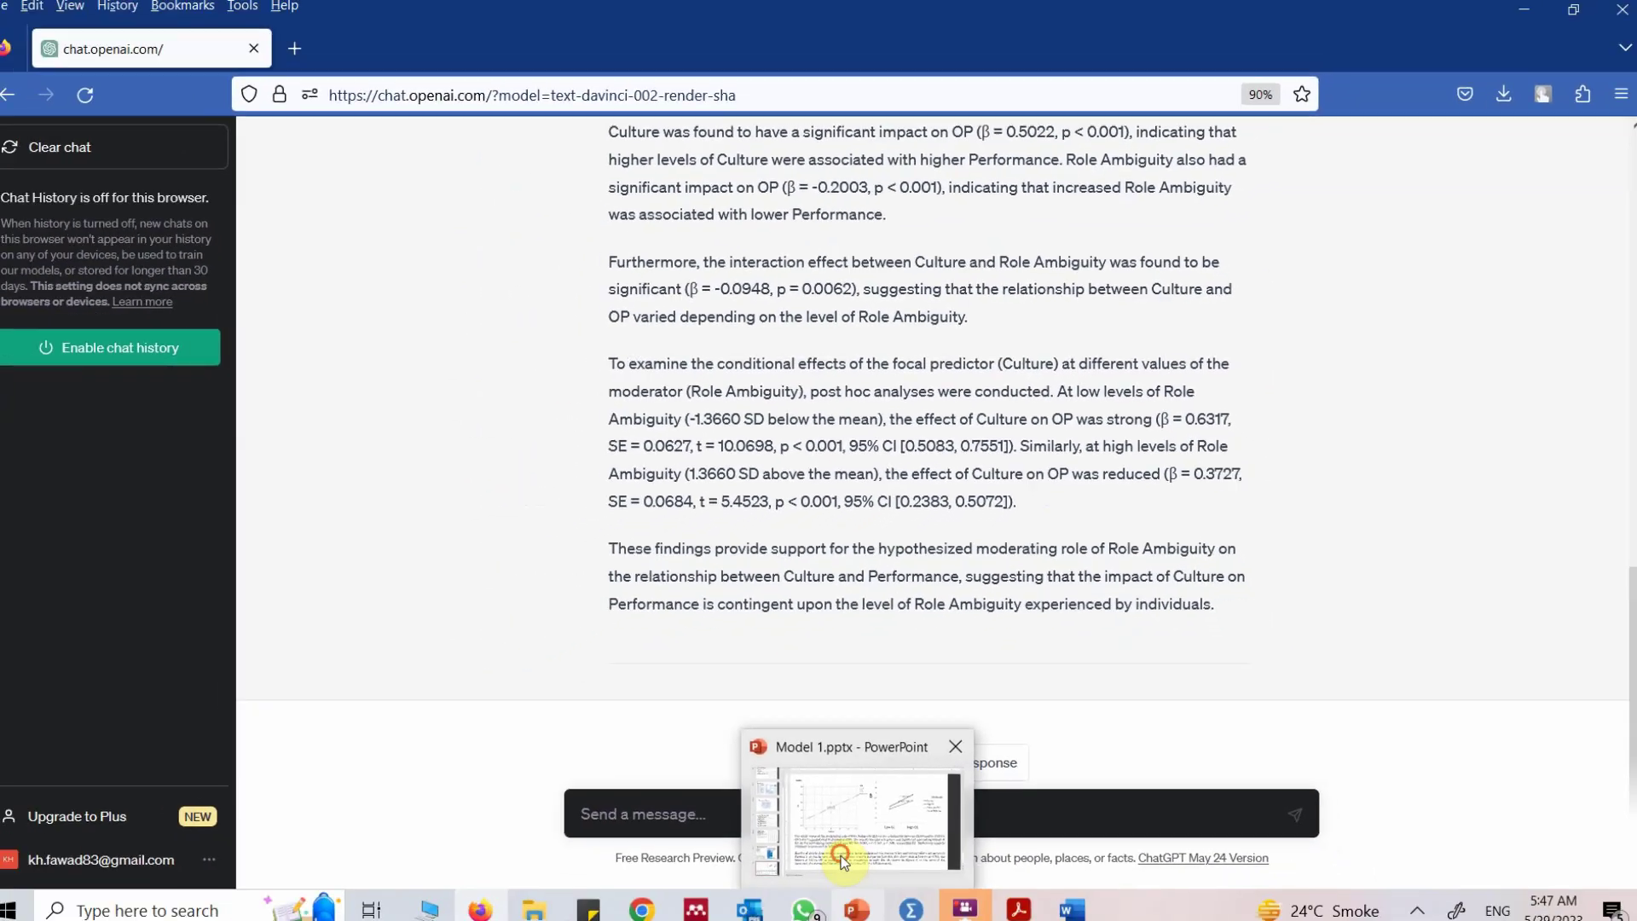
# - Consult the Data Visualization slide in PowerPoint, and in the Word output copy the plot syntax from DATA LIST FREE through the GRAPH/SCATTERPLOT lines
pyautogui.click(839, 818)
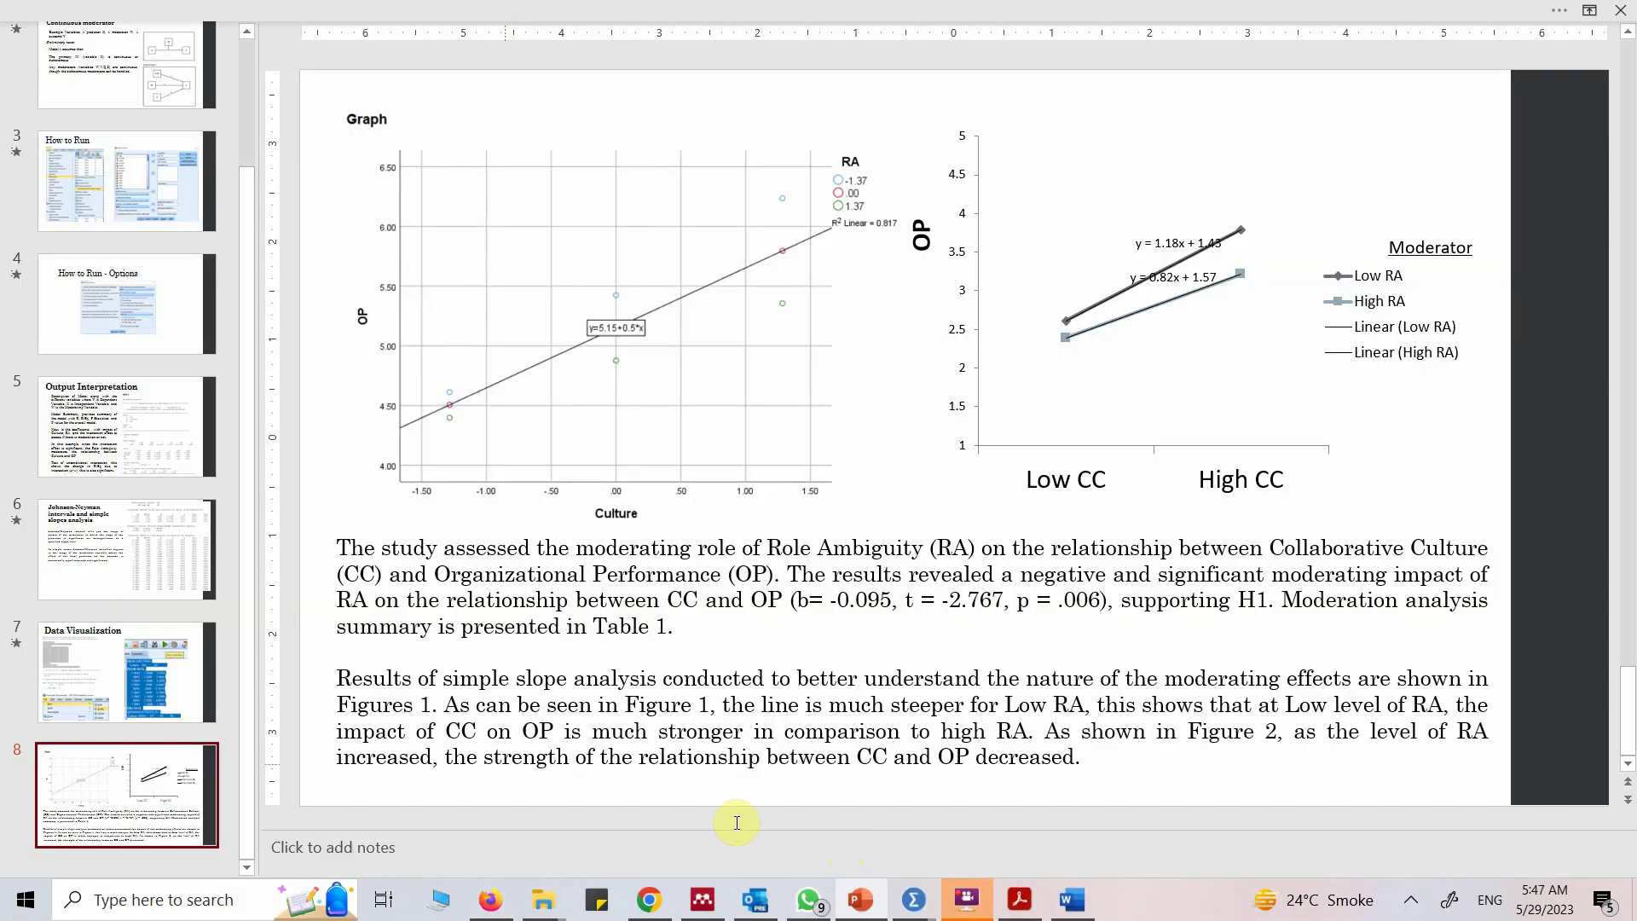
pyautogui.click(154, 675)
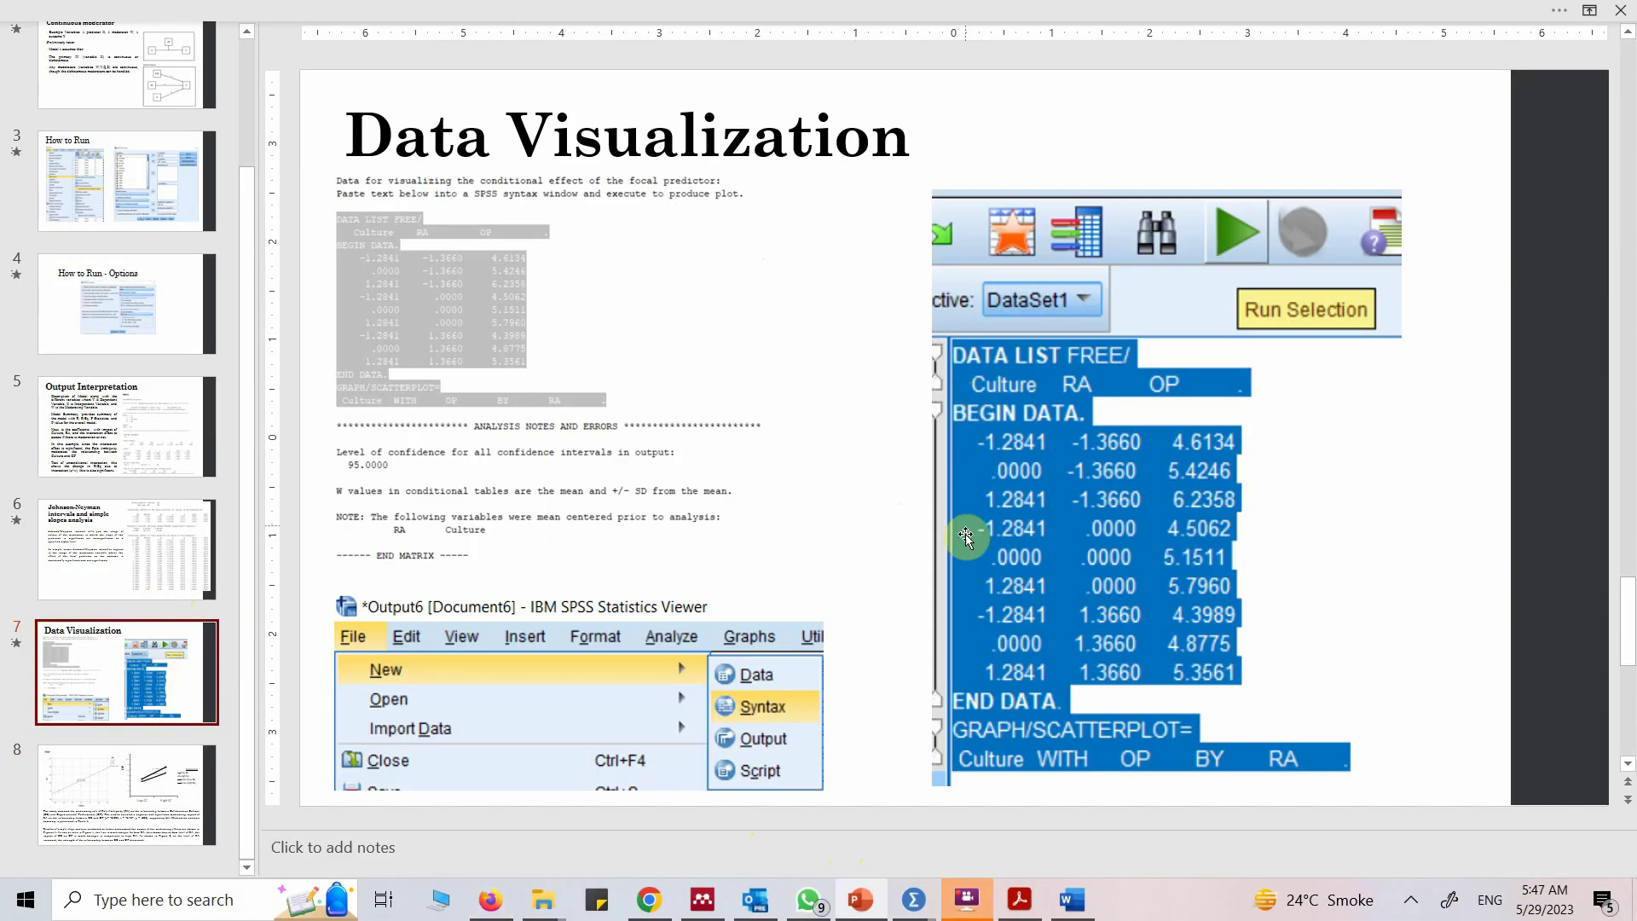
pyautogui.click(1073, 899)
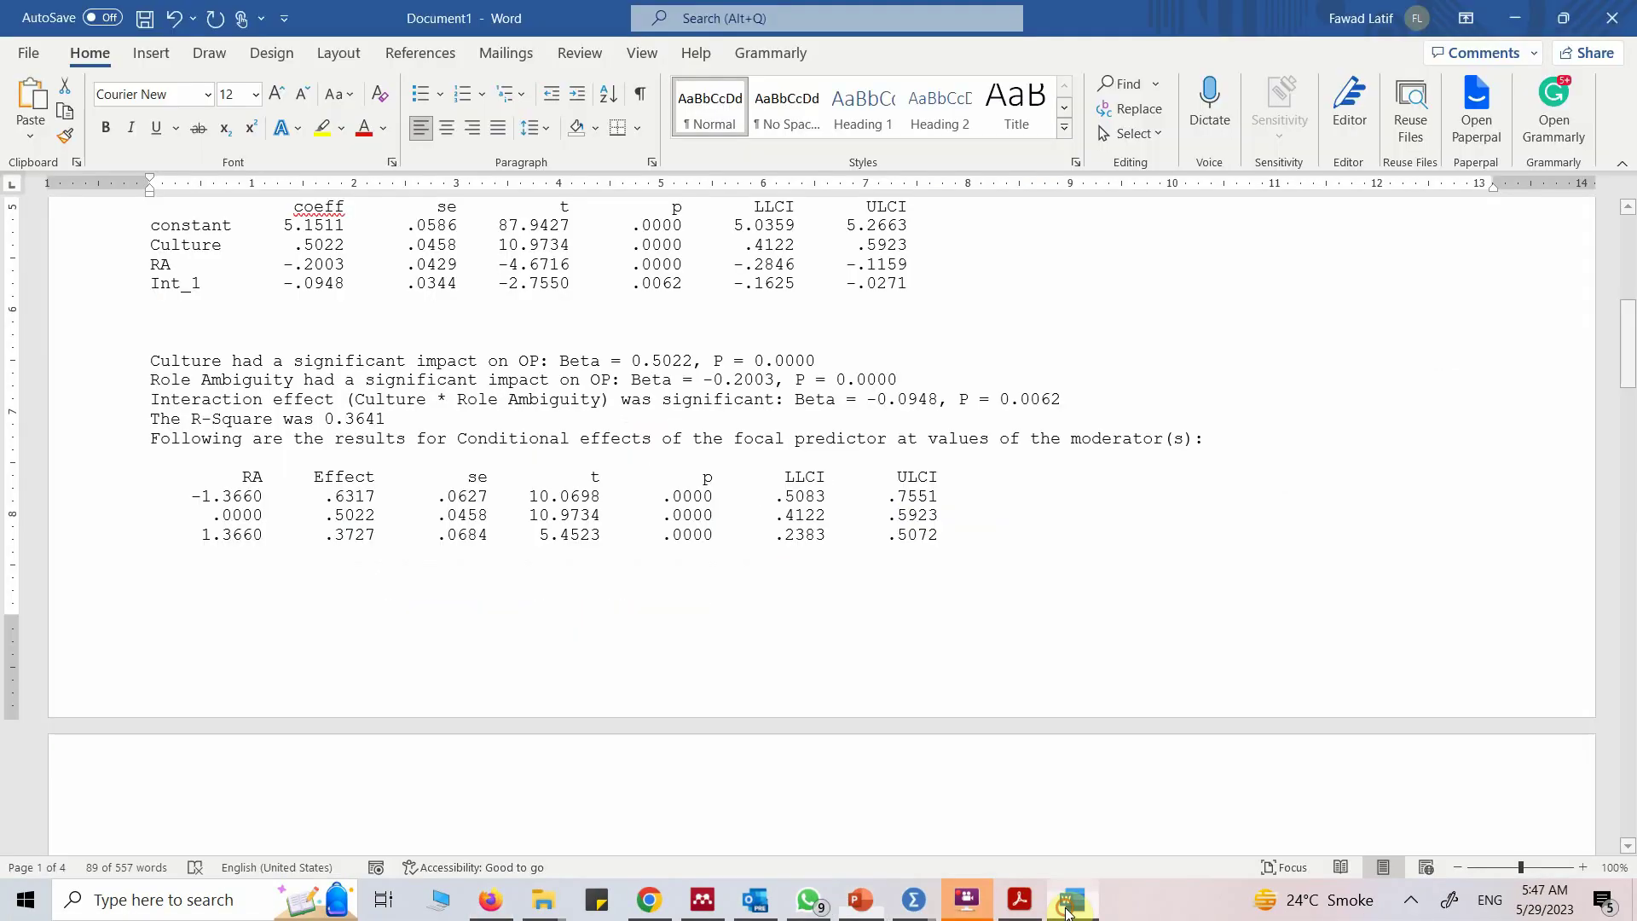
pyautogui.scroll(-15, 597, 515)
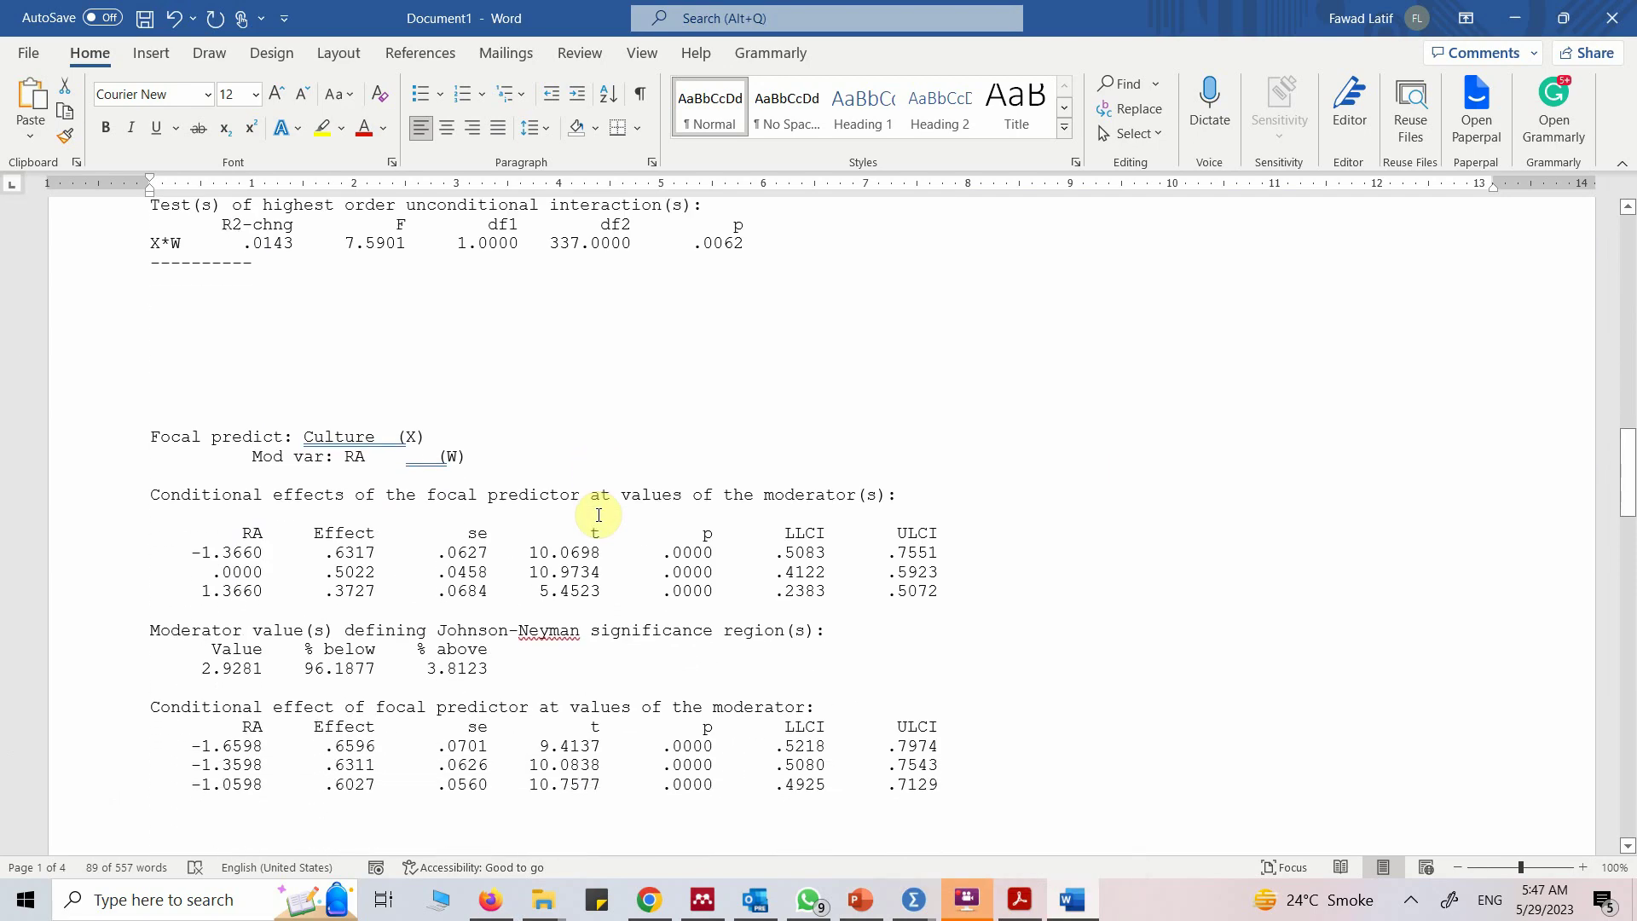
pyautogui.scroll(-15, 600, 515)
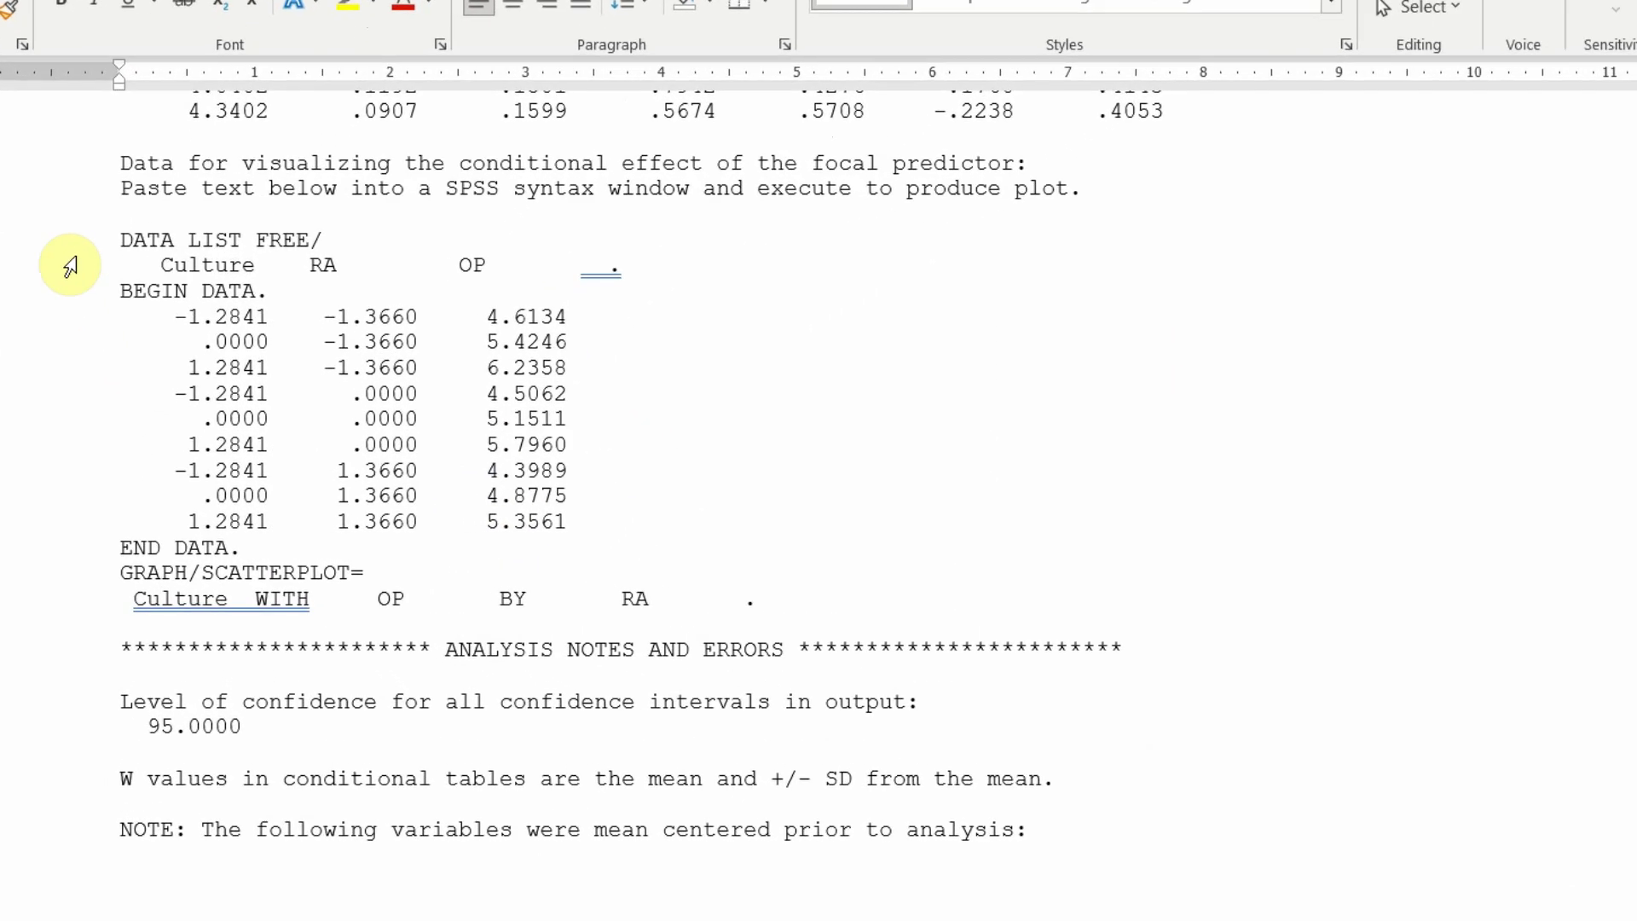
pyautogui.moveTo(80, 134); pyautogui.dragTo(804, 629)
pyautogui.hotkey('ctrl', 'c')
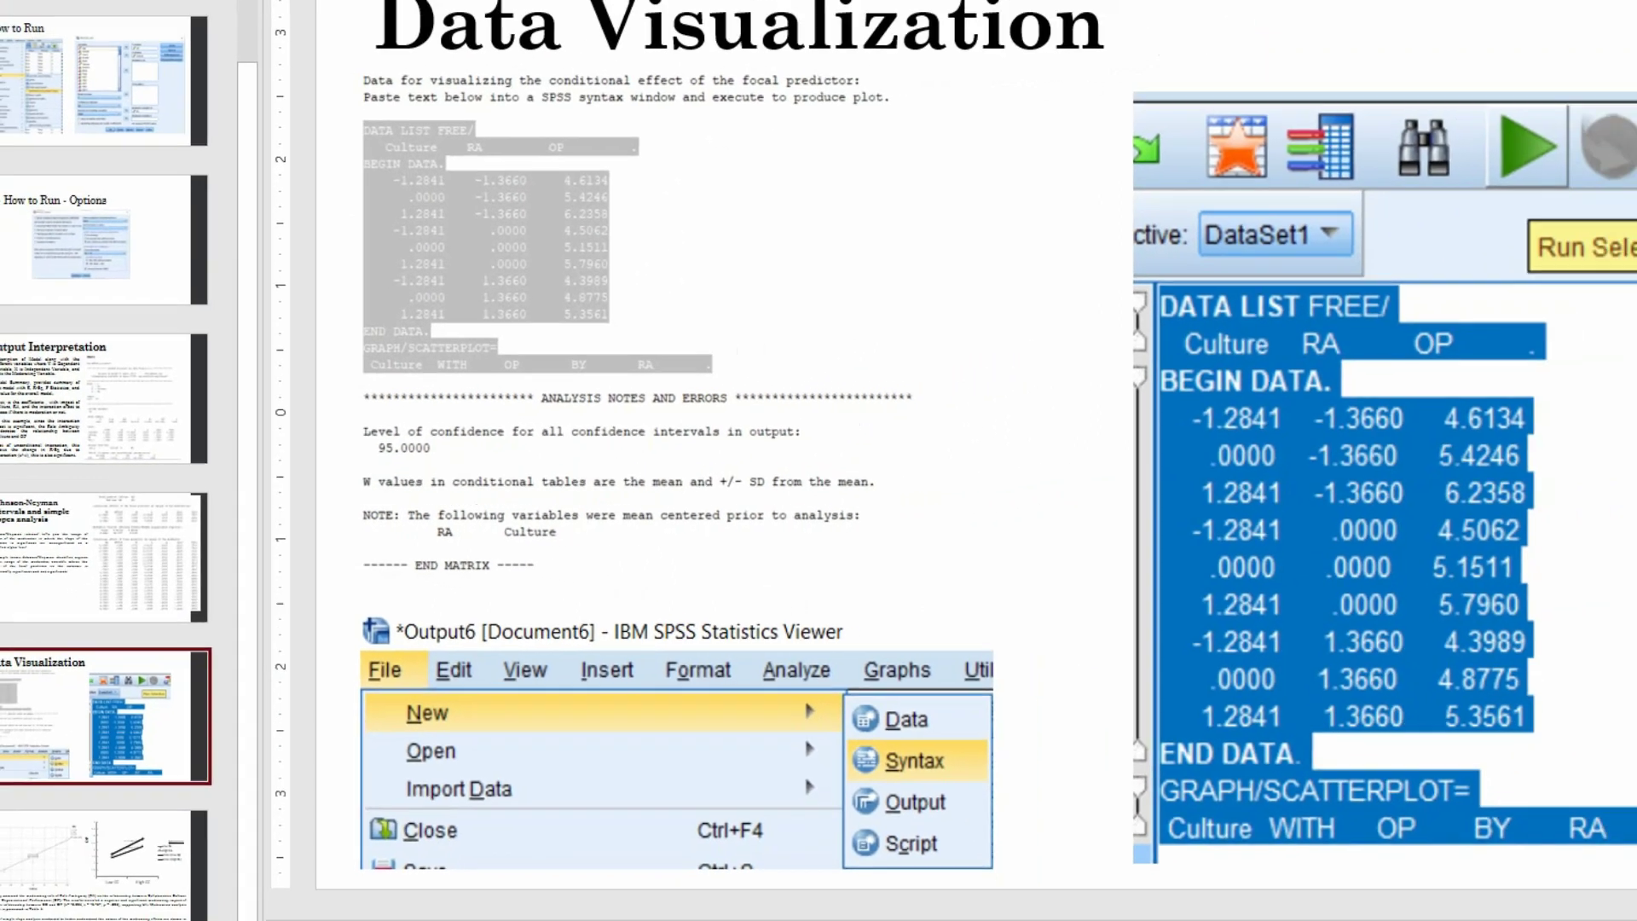
# - Switch to SPSS, paste the copied plot code into a new syntax window, and run all of it
pyautogui.moveTo(910, 905)
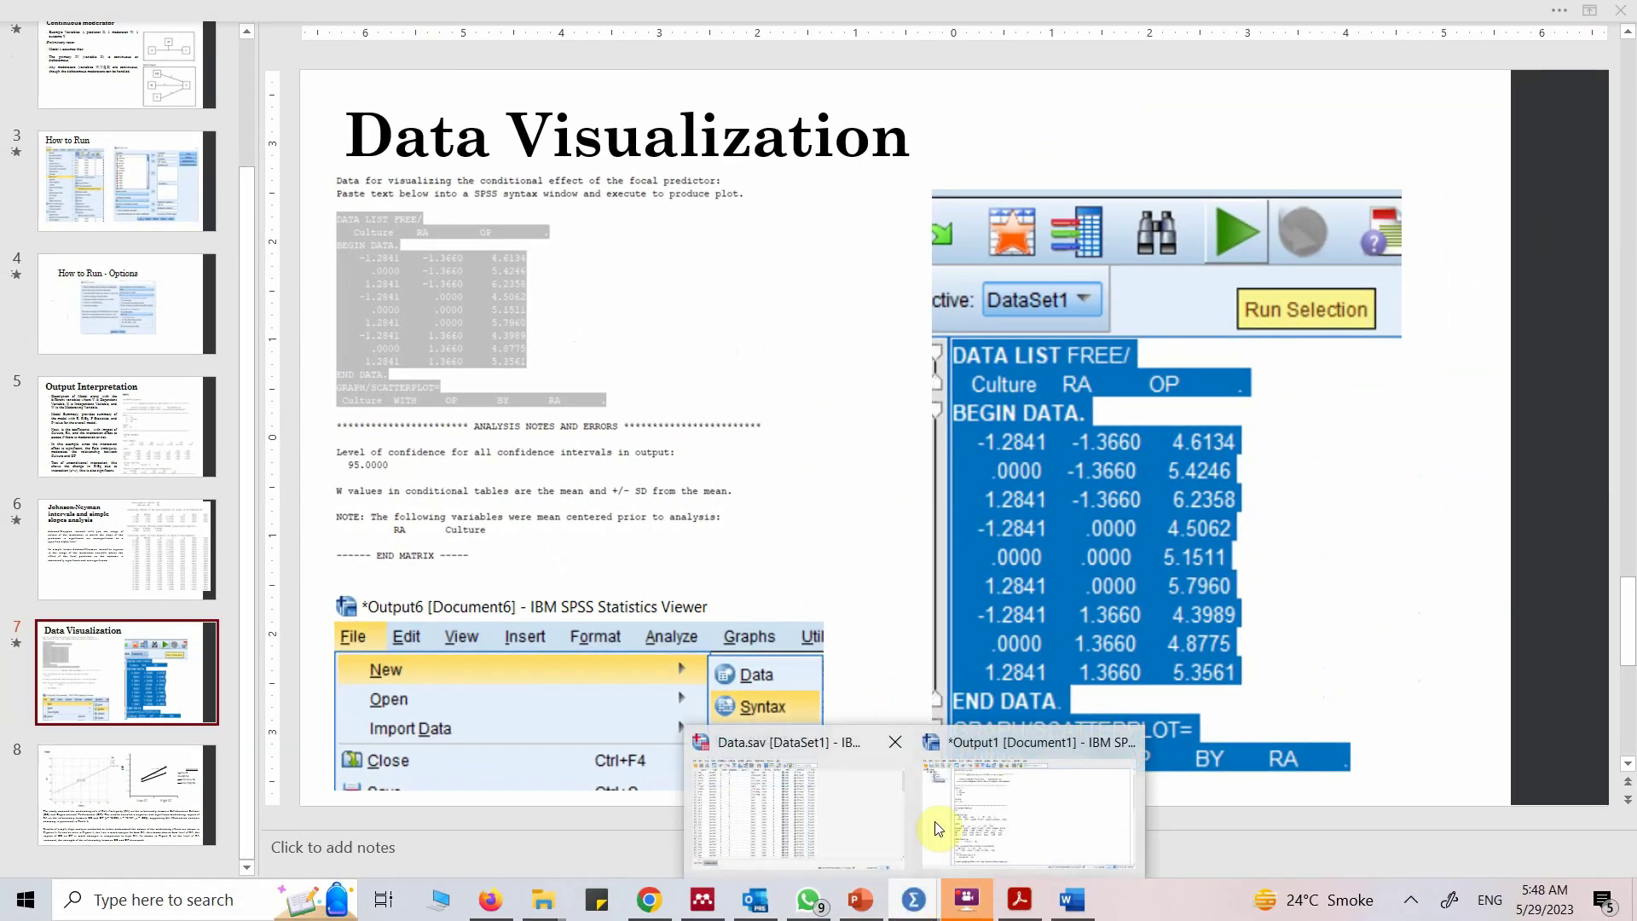
pyautogui.click(963, 818)
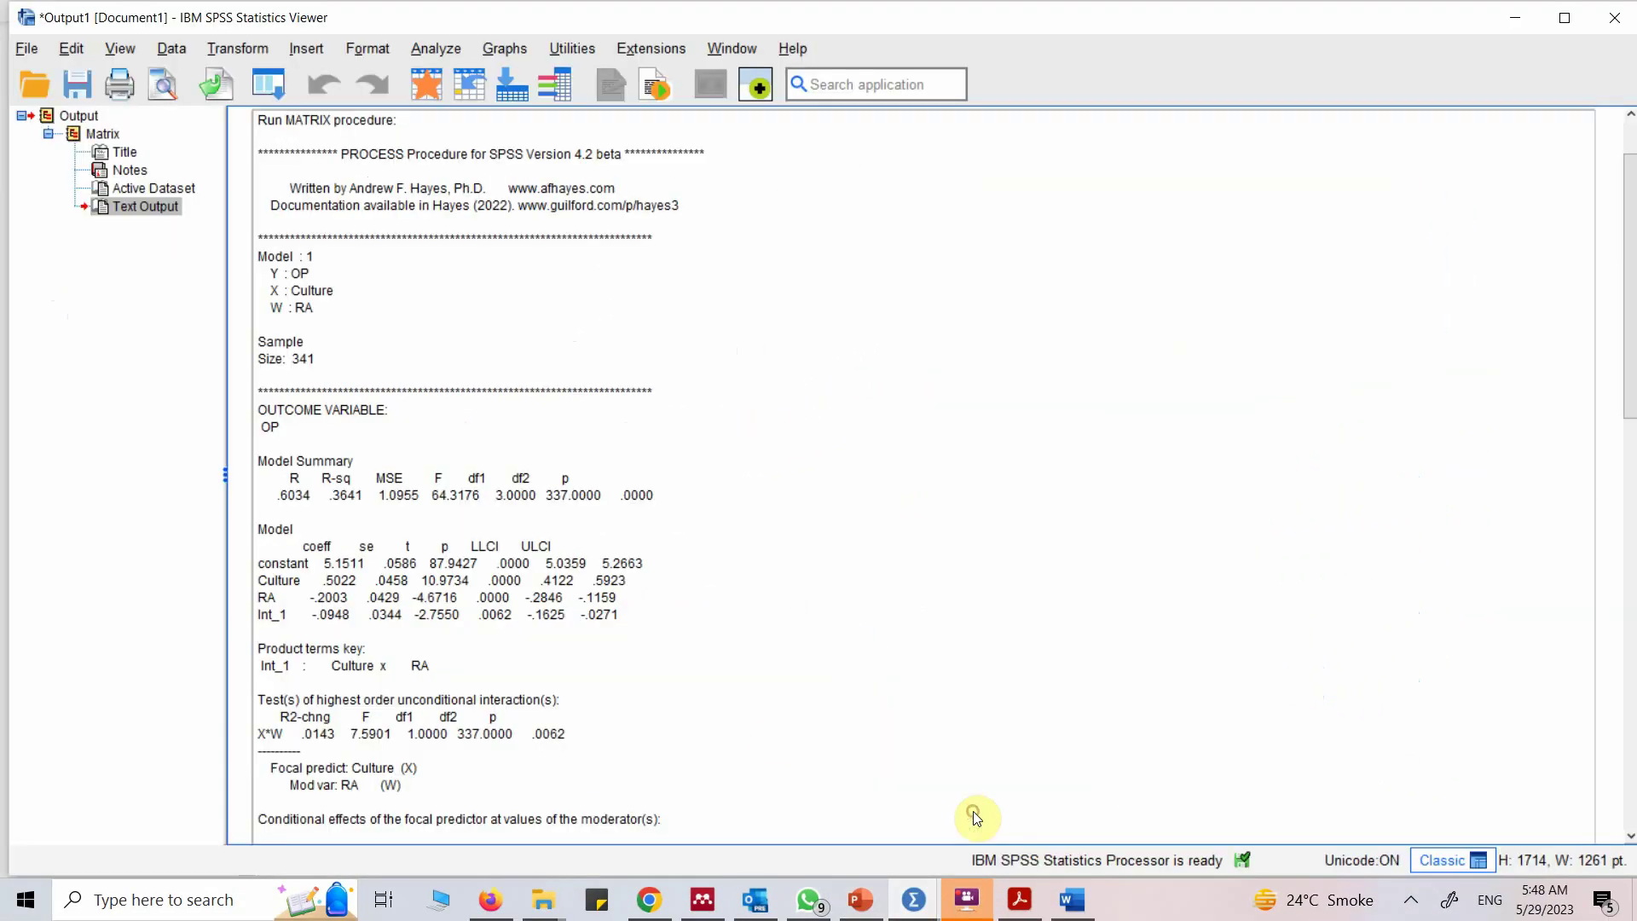
pyautogui.click(39, 39)
pyautogui.moveTo(240, 89)
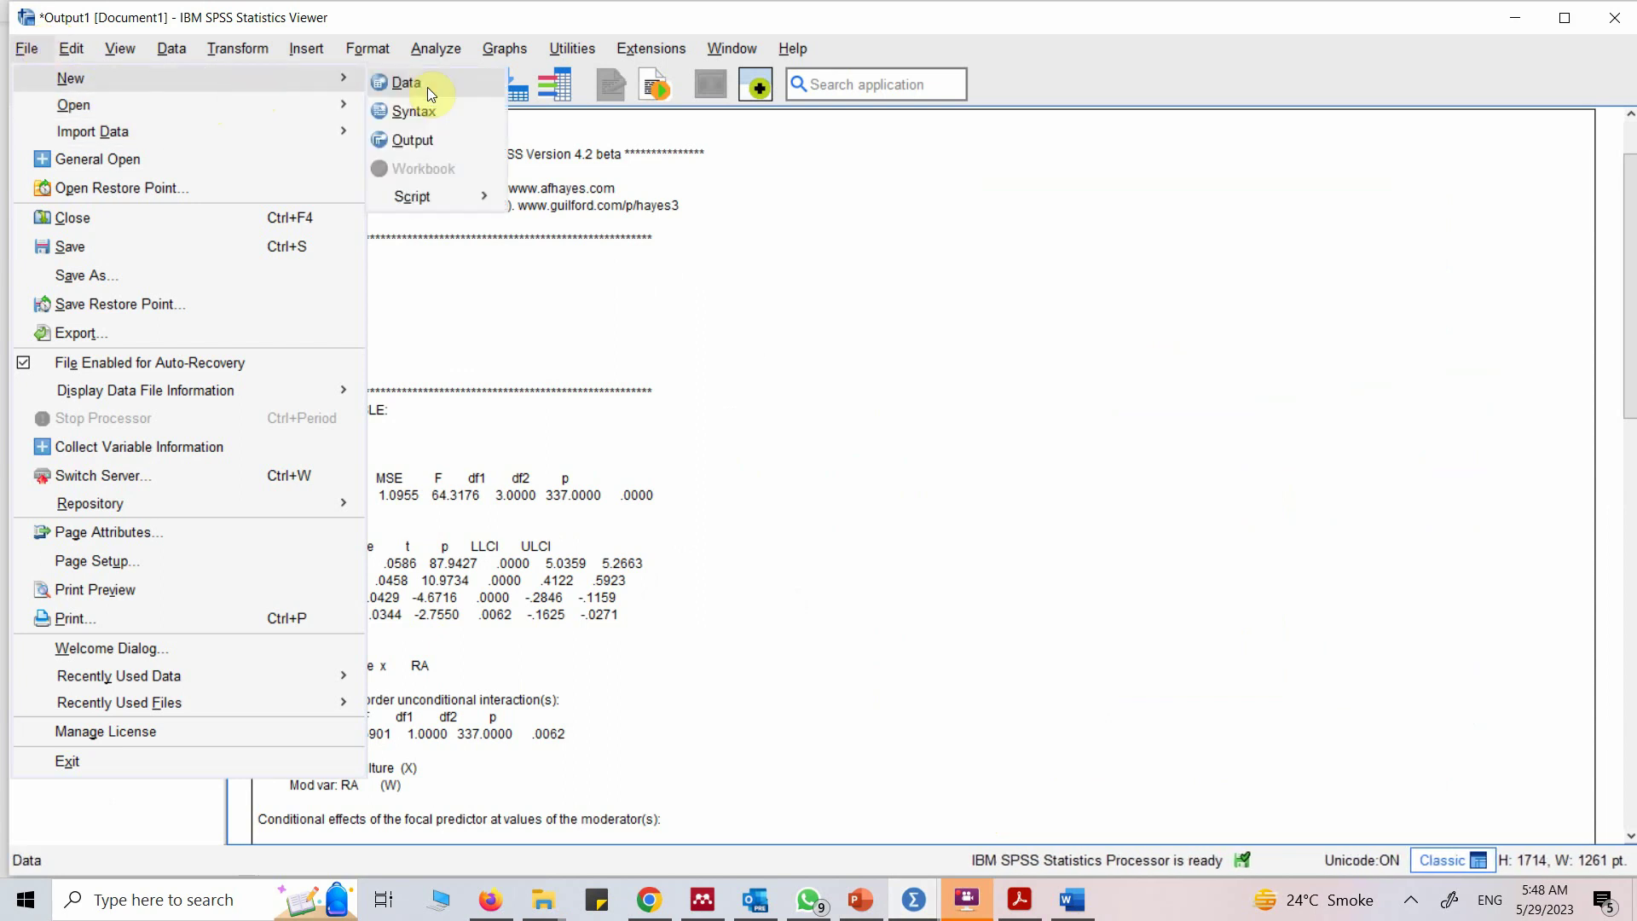
pyautogui.click(396, 111)
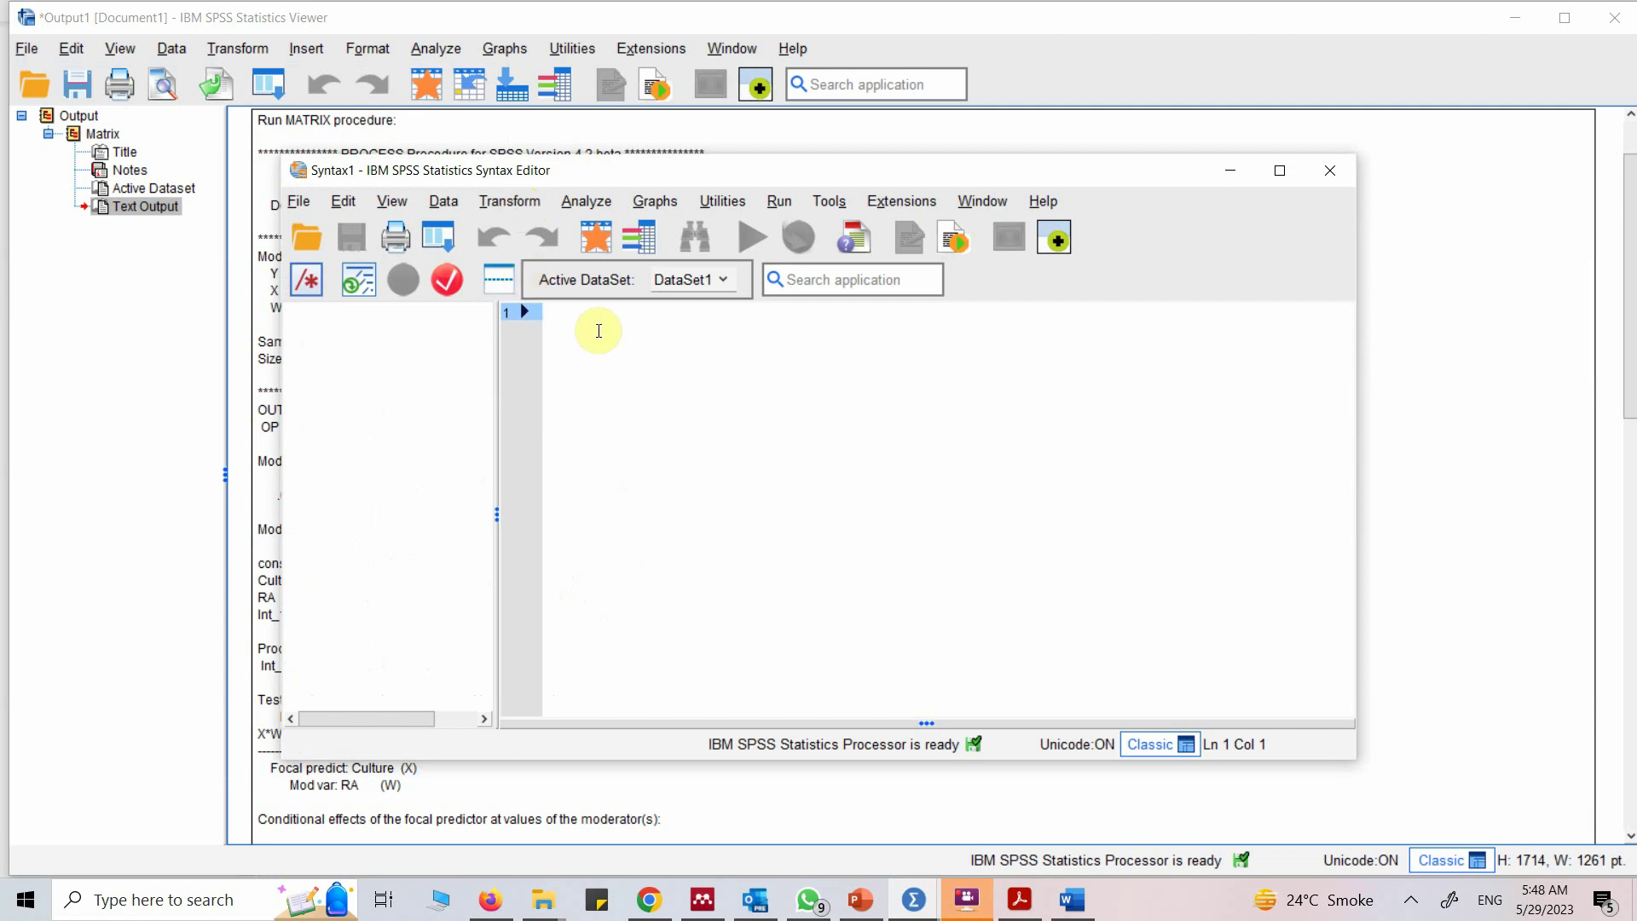
pyautogui.hotkey('ctrl', 'v')
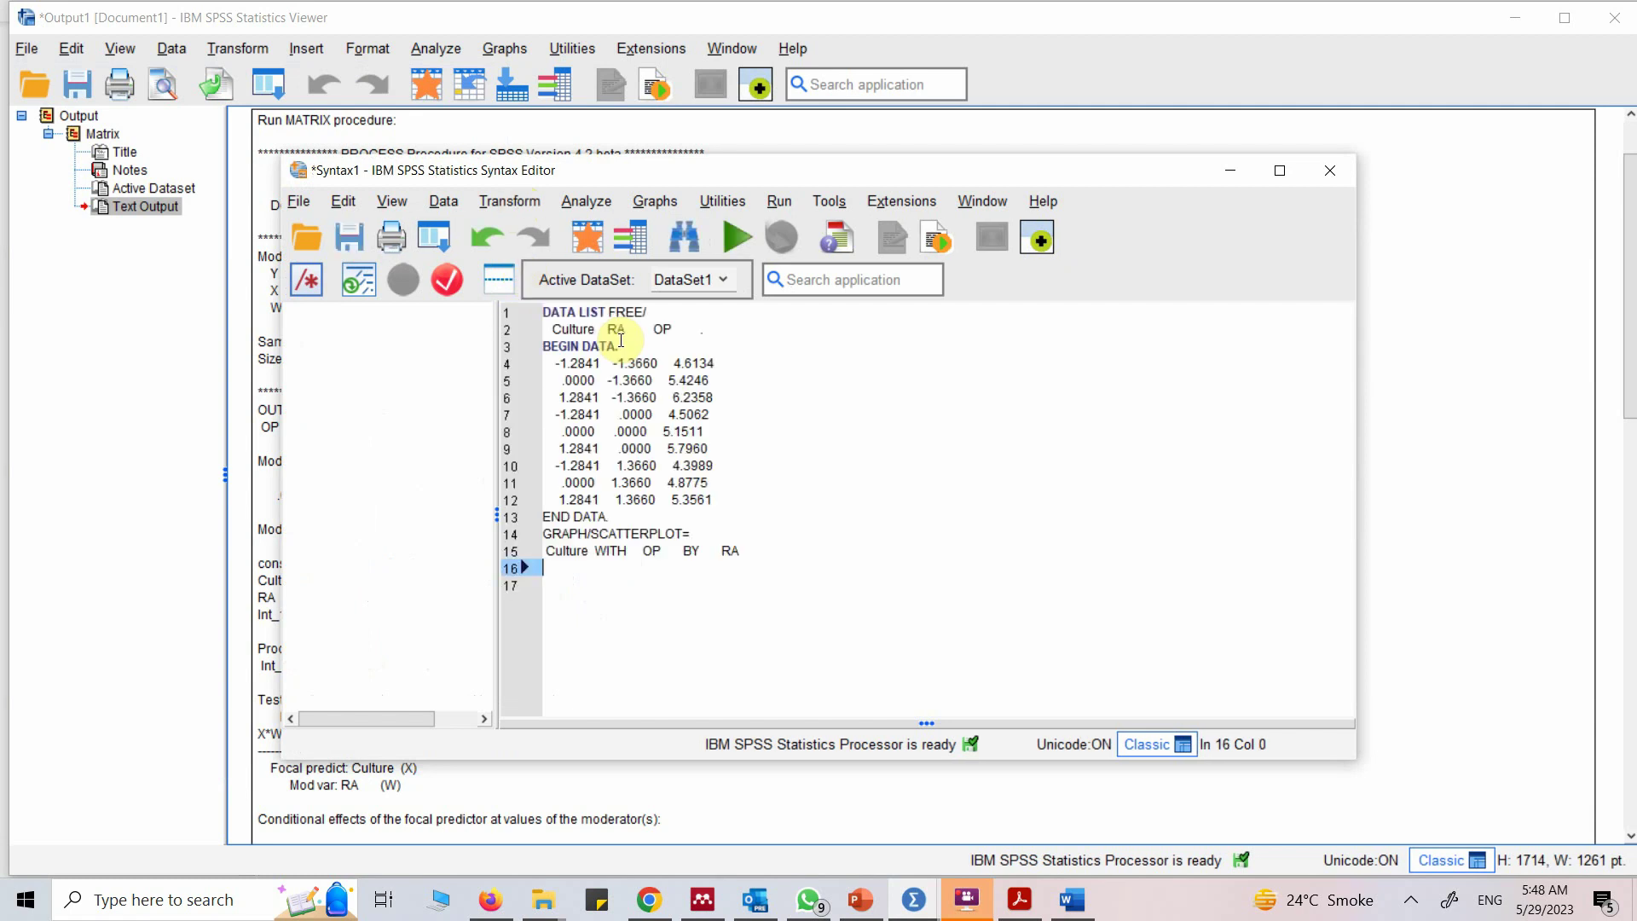
pyautogui.hotkey('ctrl', 'a')
pyautogui.click(738, 242)
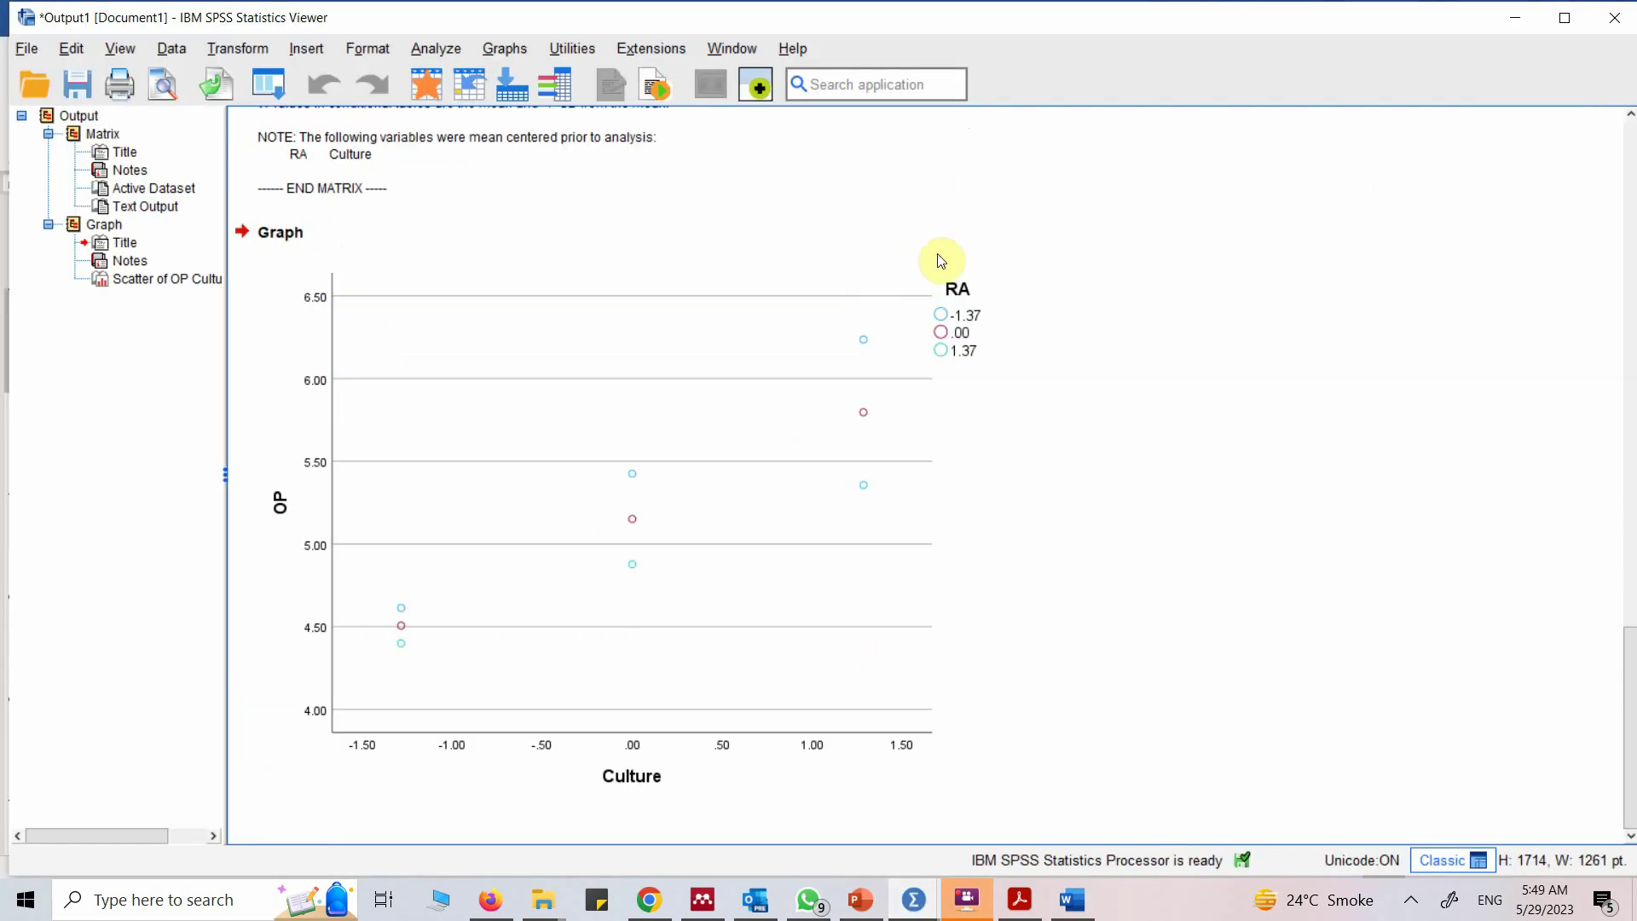
# - Copy the scatterplot of OP and Culture by RA from the SPSS output, paste it onto a blank area in Word, and enlarge it
pyautogui.click(1031, 418)
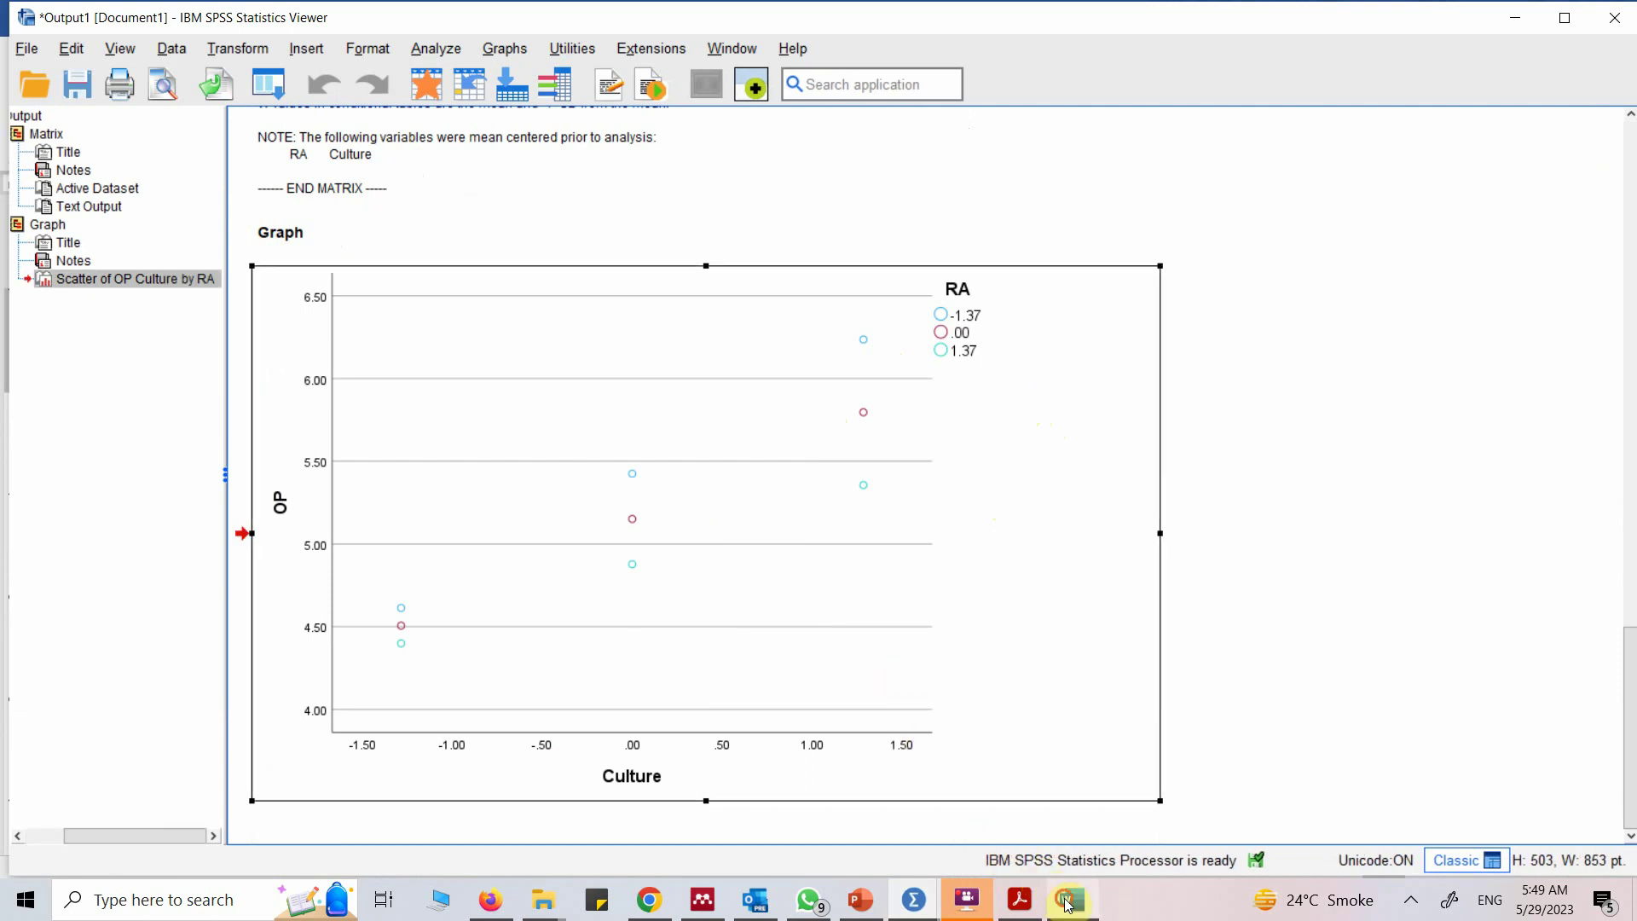
pyautogui.click(1057, 895)
pyautogui.scroll(-10, 774, 610)
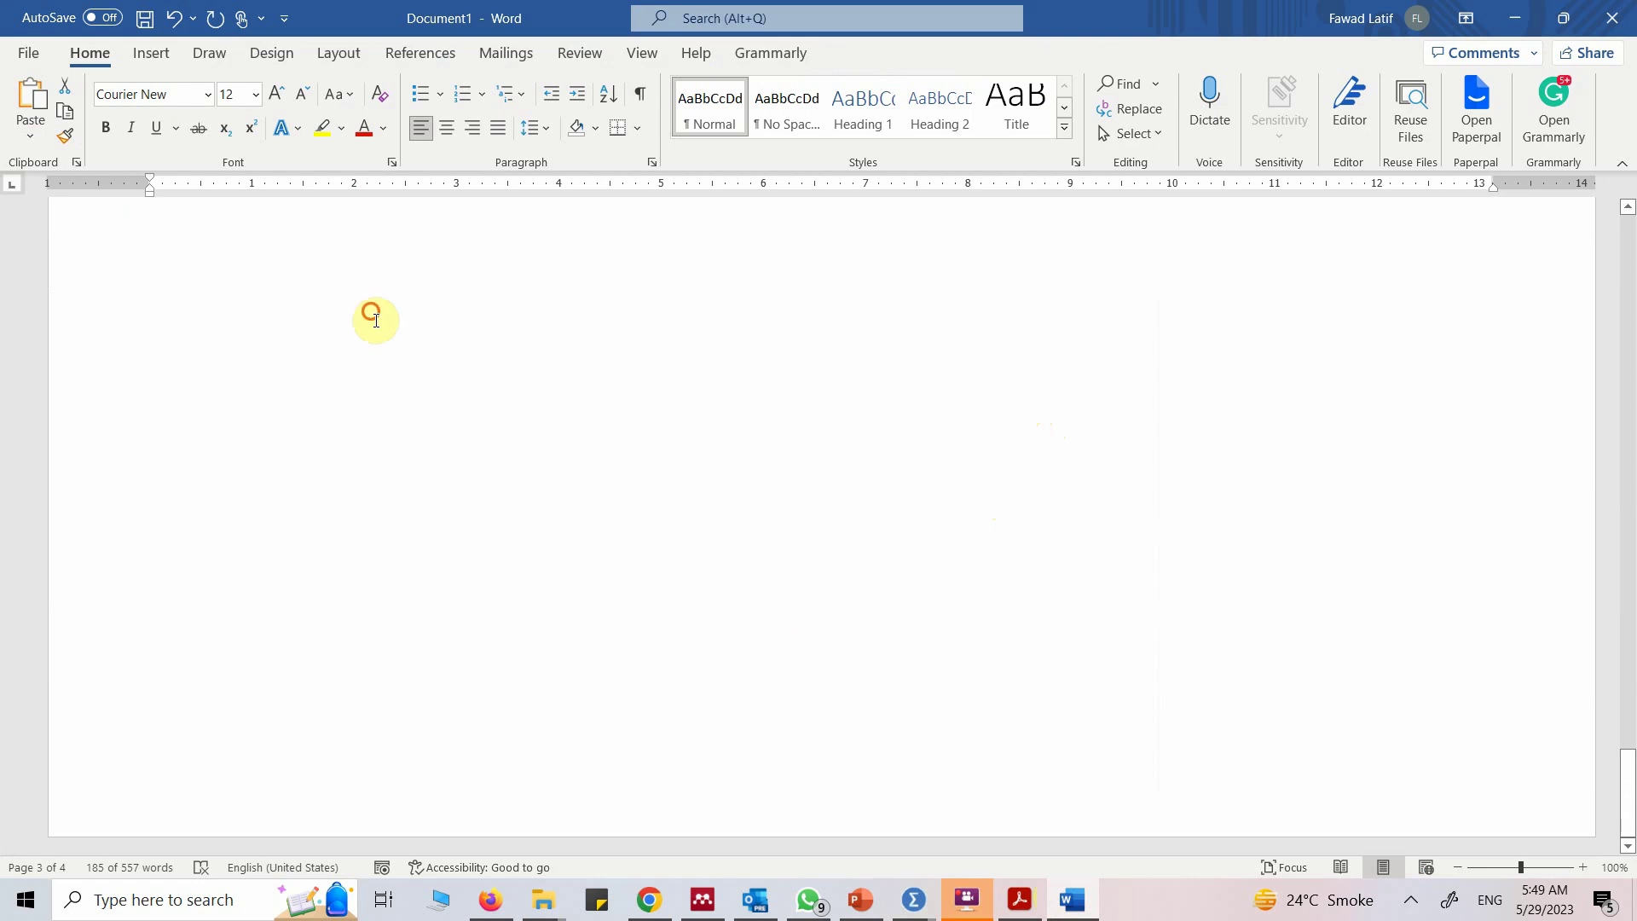
pyautogui.click(371, 312)
pyautogui.hotkey('ctrl', 'v')
pyautogui.moveTo(1081, 746); pyautogui.dragTo(1143, 814)
# - Draw a straight blue line over the scatterplot connecting the three points for RA = -1.37
pyautogui.click(209, 53)
pyautogui.click(101, 114)
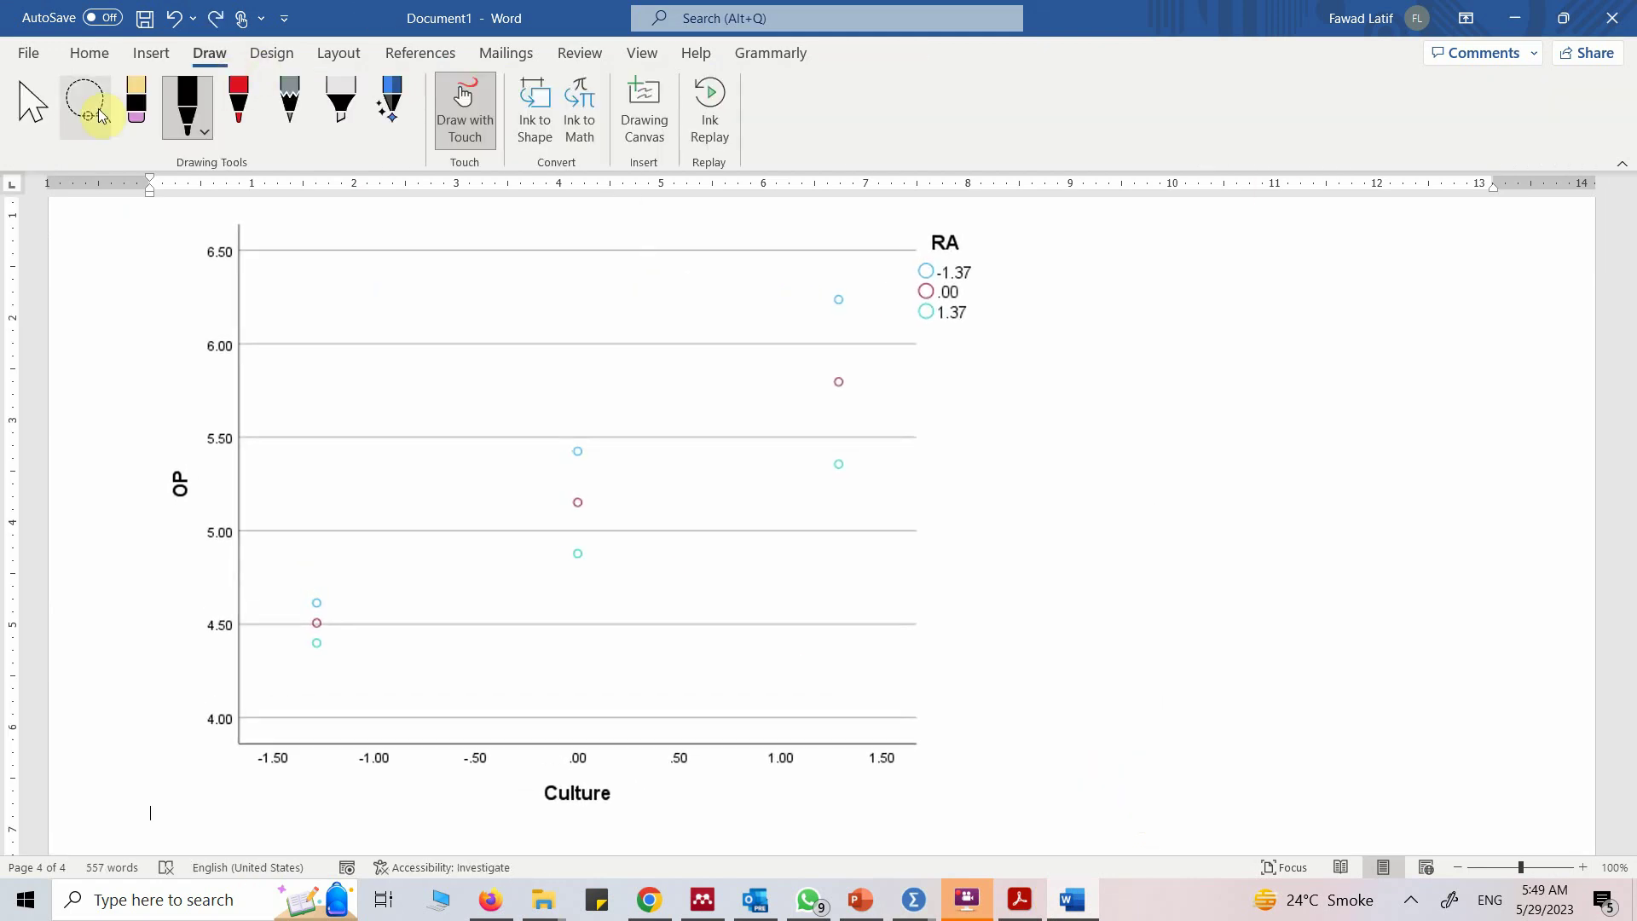
pyautogui.click(87, 53)
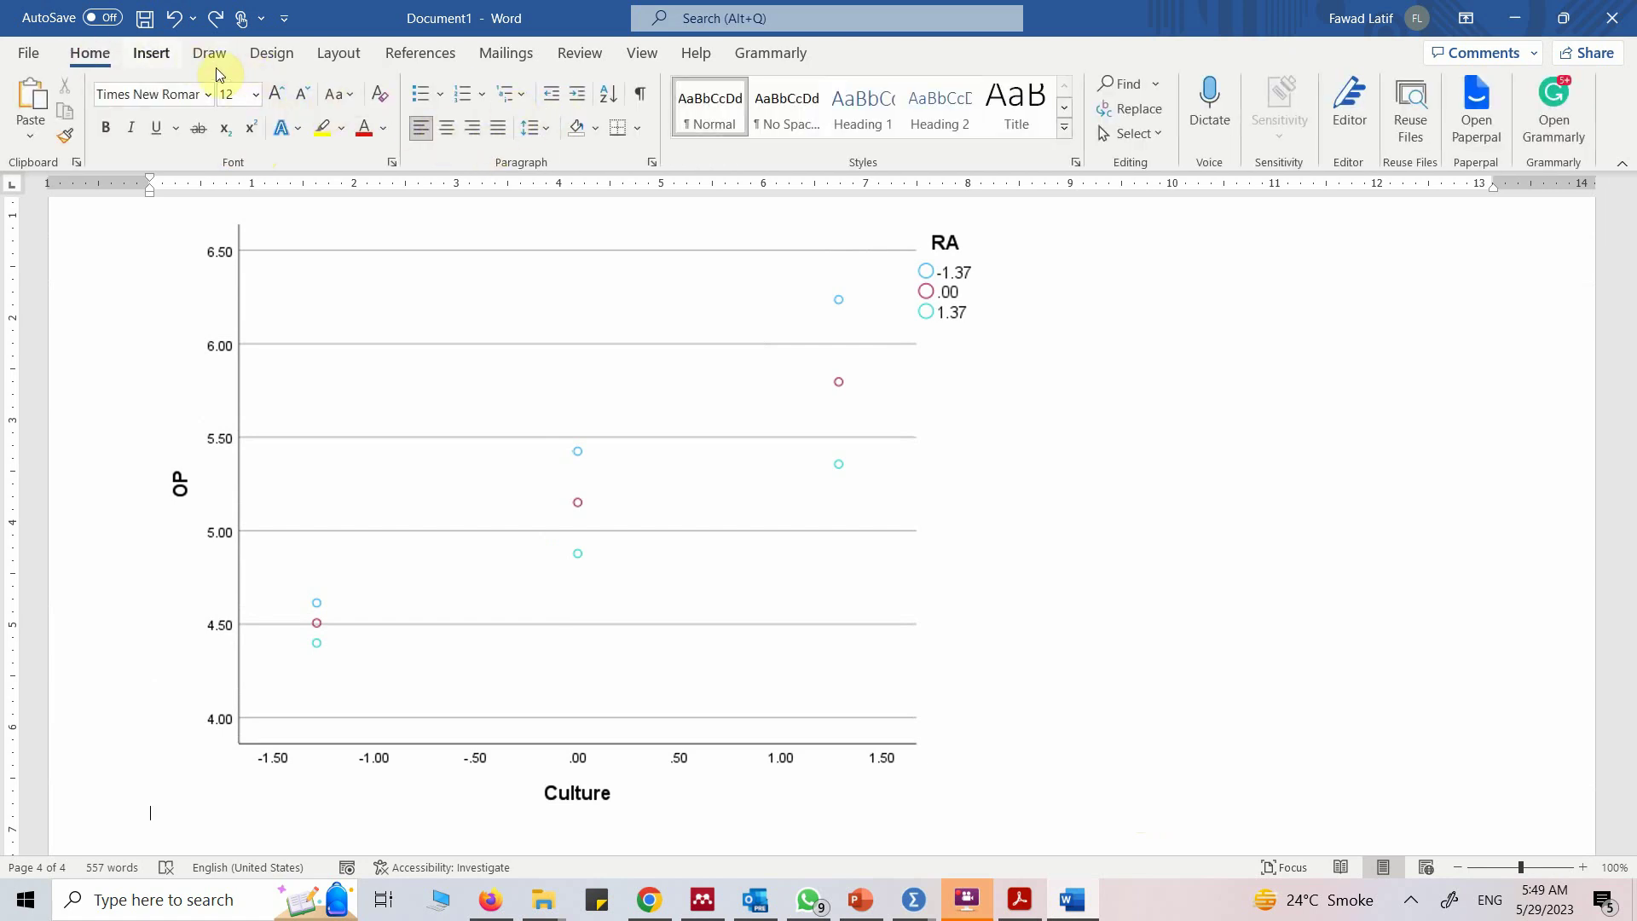
pyautogui.click(150, 56)
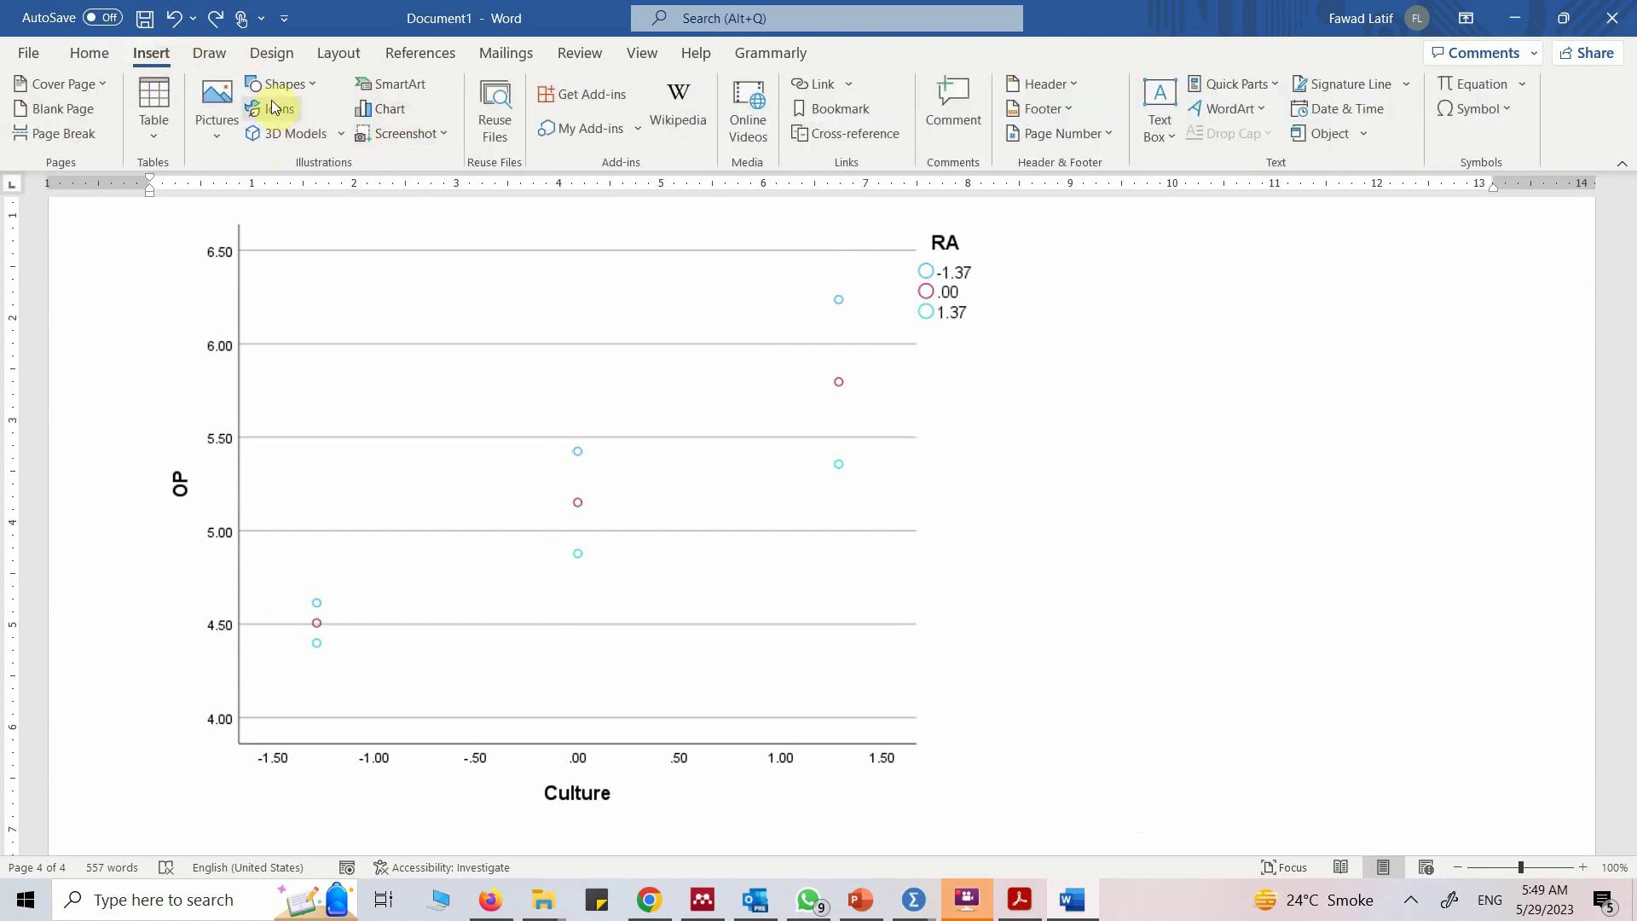
pyautogui.click(283, 85)
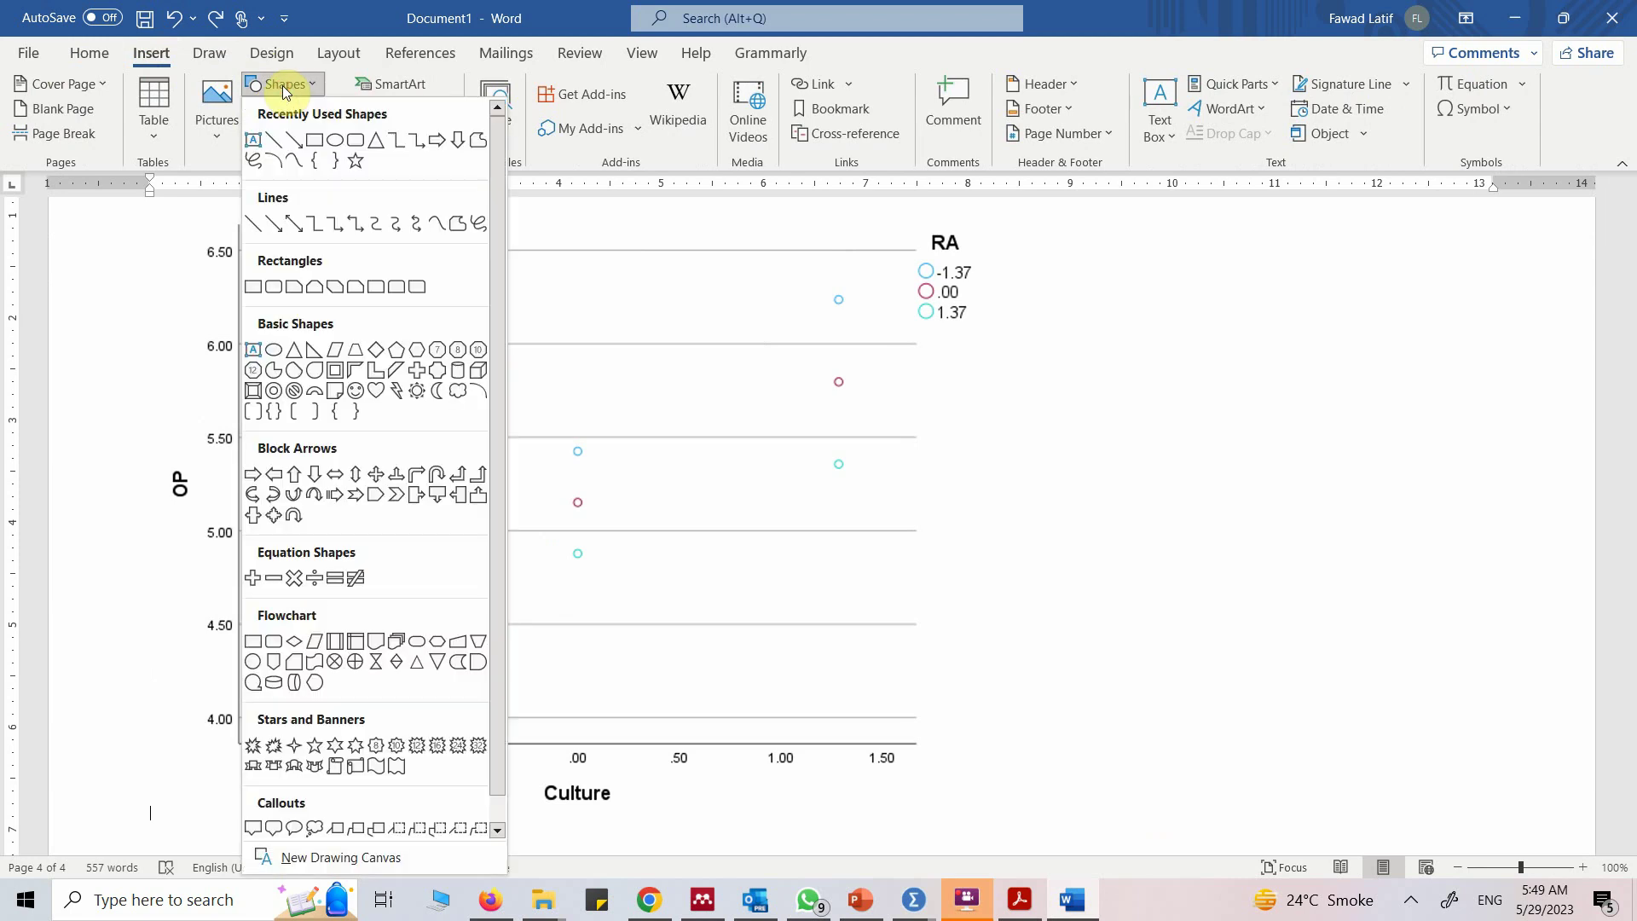
pyautogui.click(272, 145)
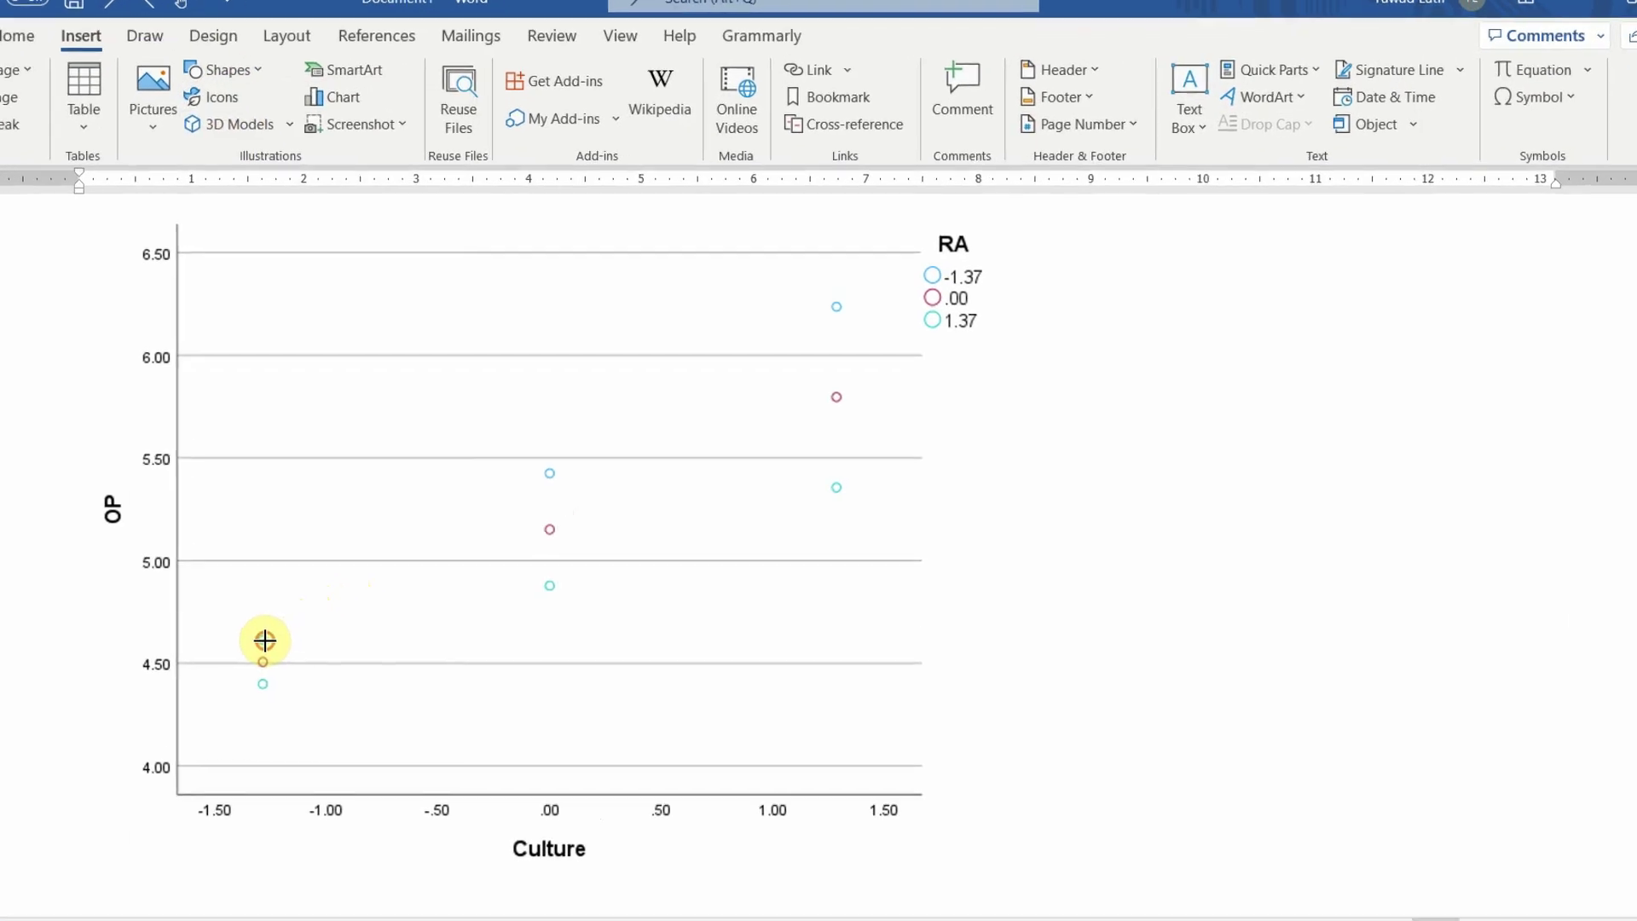
pyautogui.moveTo(264, 639)
pyautogui.mouseDown()
pyautogui.moveTo(692, 421)
pyautogui.moveTo(832, 312)
pyautogui.mouseUp()
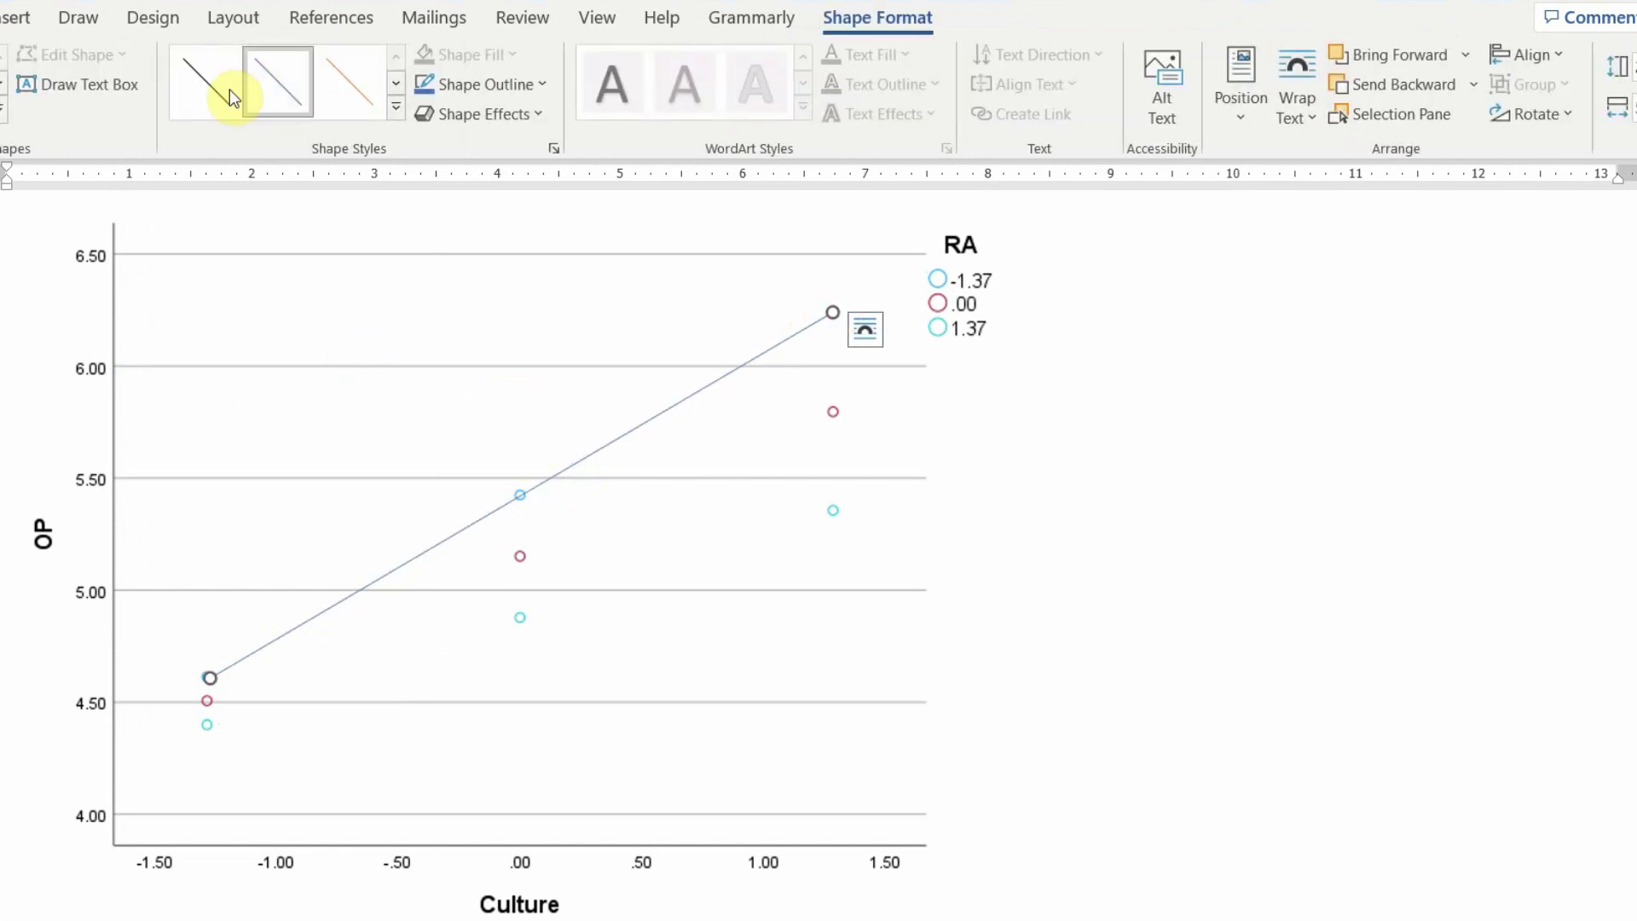
pyautogui.click(211, 81)
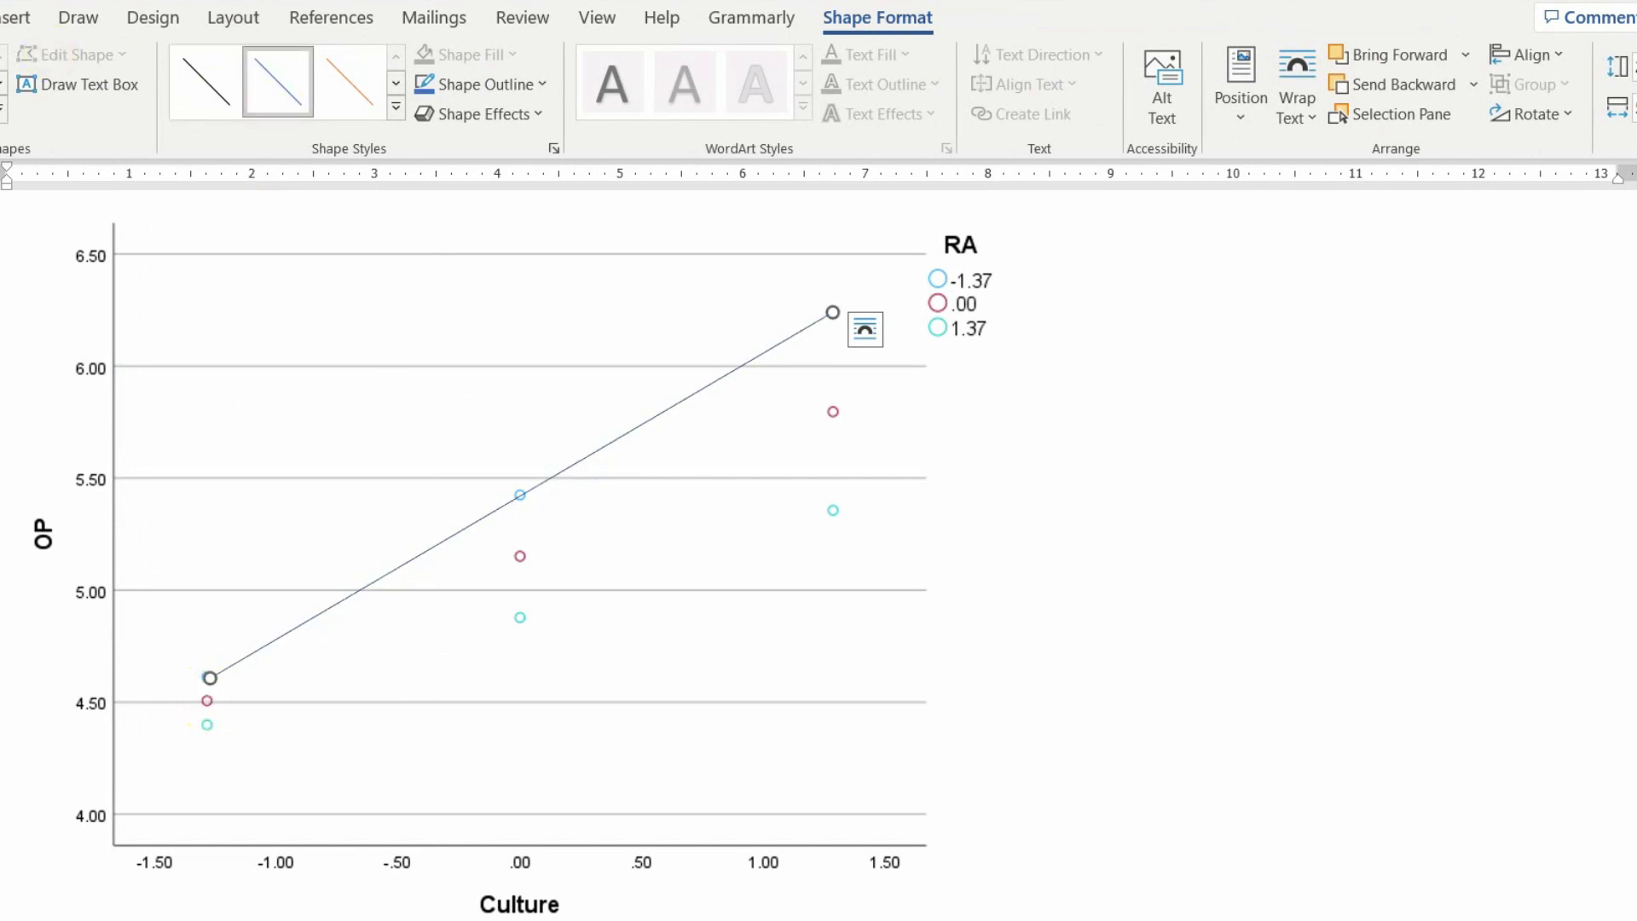
# - Draw a second straight line connecting the three RA = .00 points and give it the orange line style
pyautogui.click(223, 708)
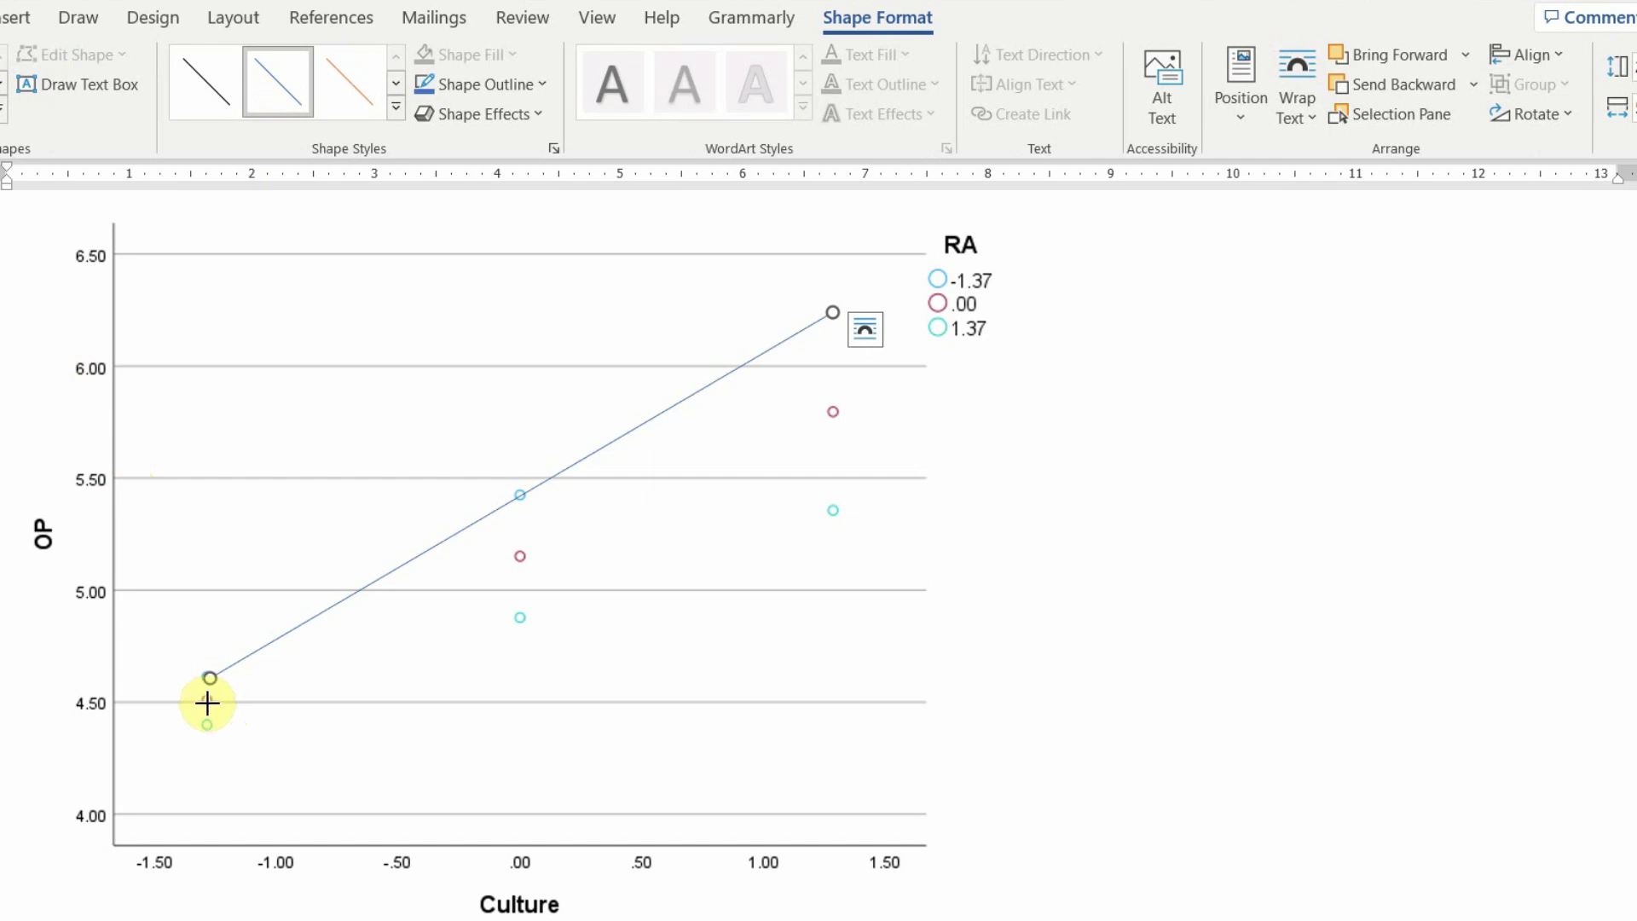
pyautogui.moveTo(207, 702)
pyautogui.mouseDown()
pyautogui.moveTo(724, 523)
pyautogui.moveTo(811, 412)
pyautogui.moveTo(834, 408)
pyautogui.mouseUp()
pyautogui.click(349, 84)
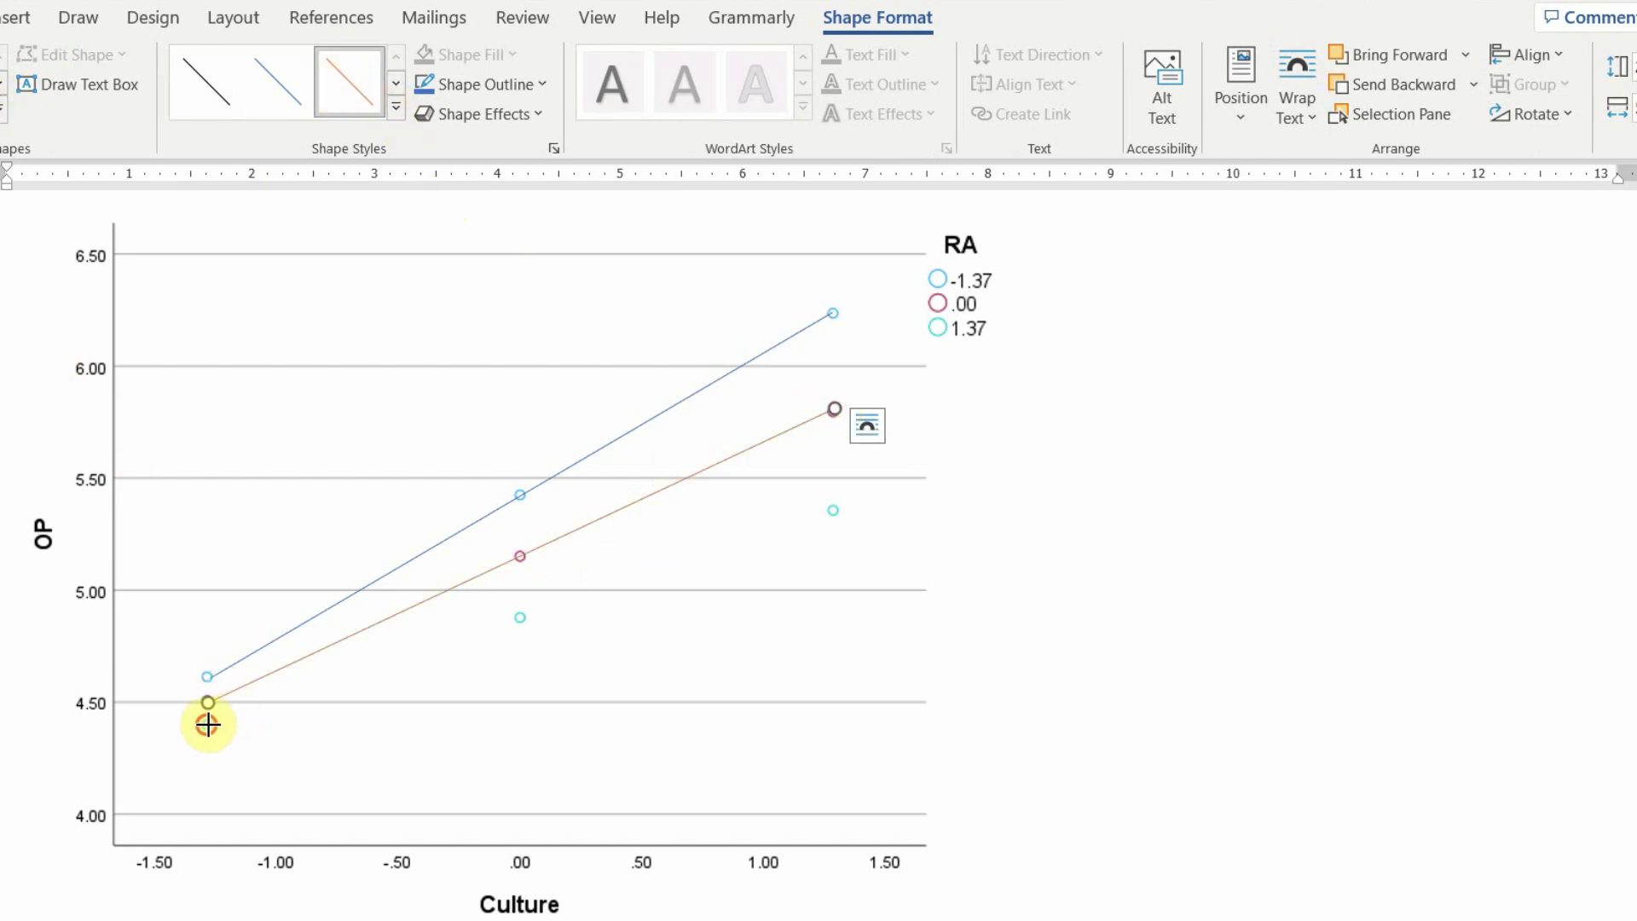
# - Draw a third straight blue line connecting the three points for RA = 1.37
pyautogui.moveTo(207, 724); pyautogui.dragTo(840, 507)
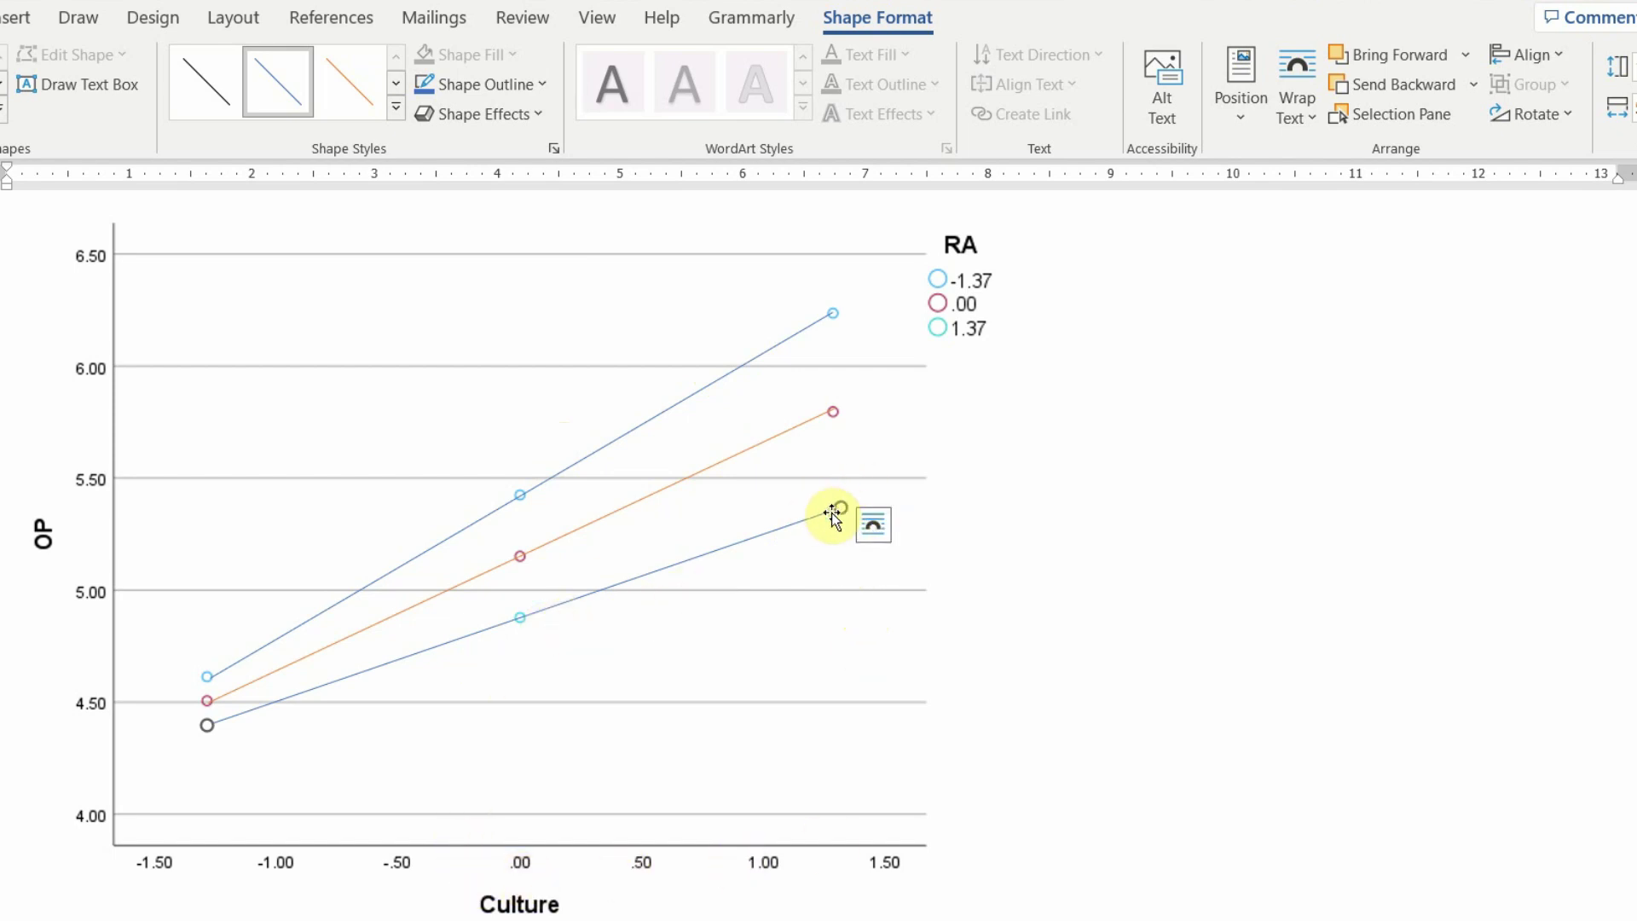
pyautogui.moveTo(819, 513); pyautogui.dragTo(833, 510)
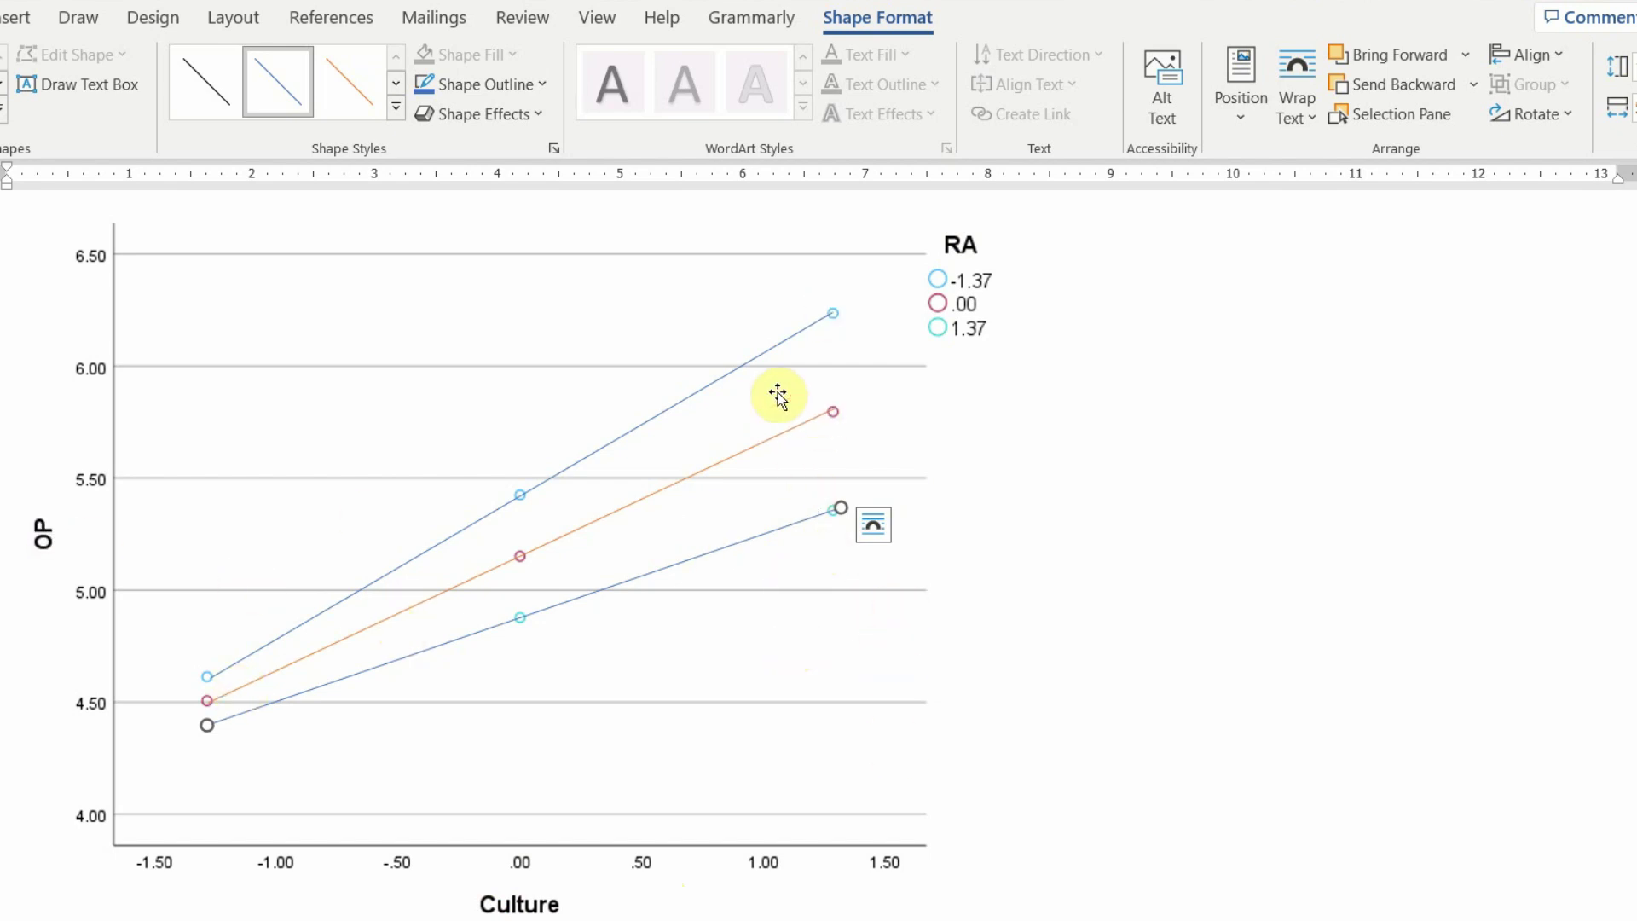
pyautogui.click(755, 353)
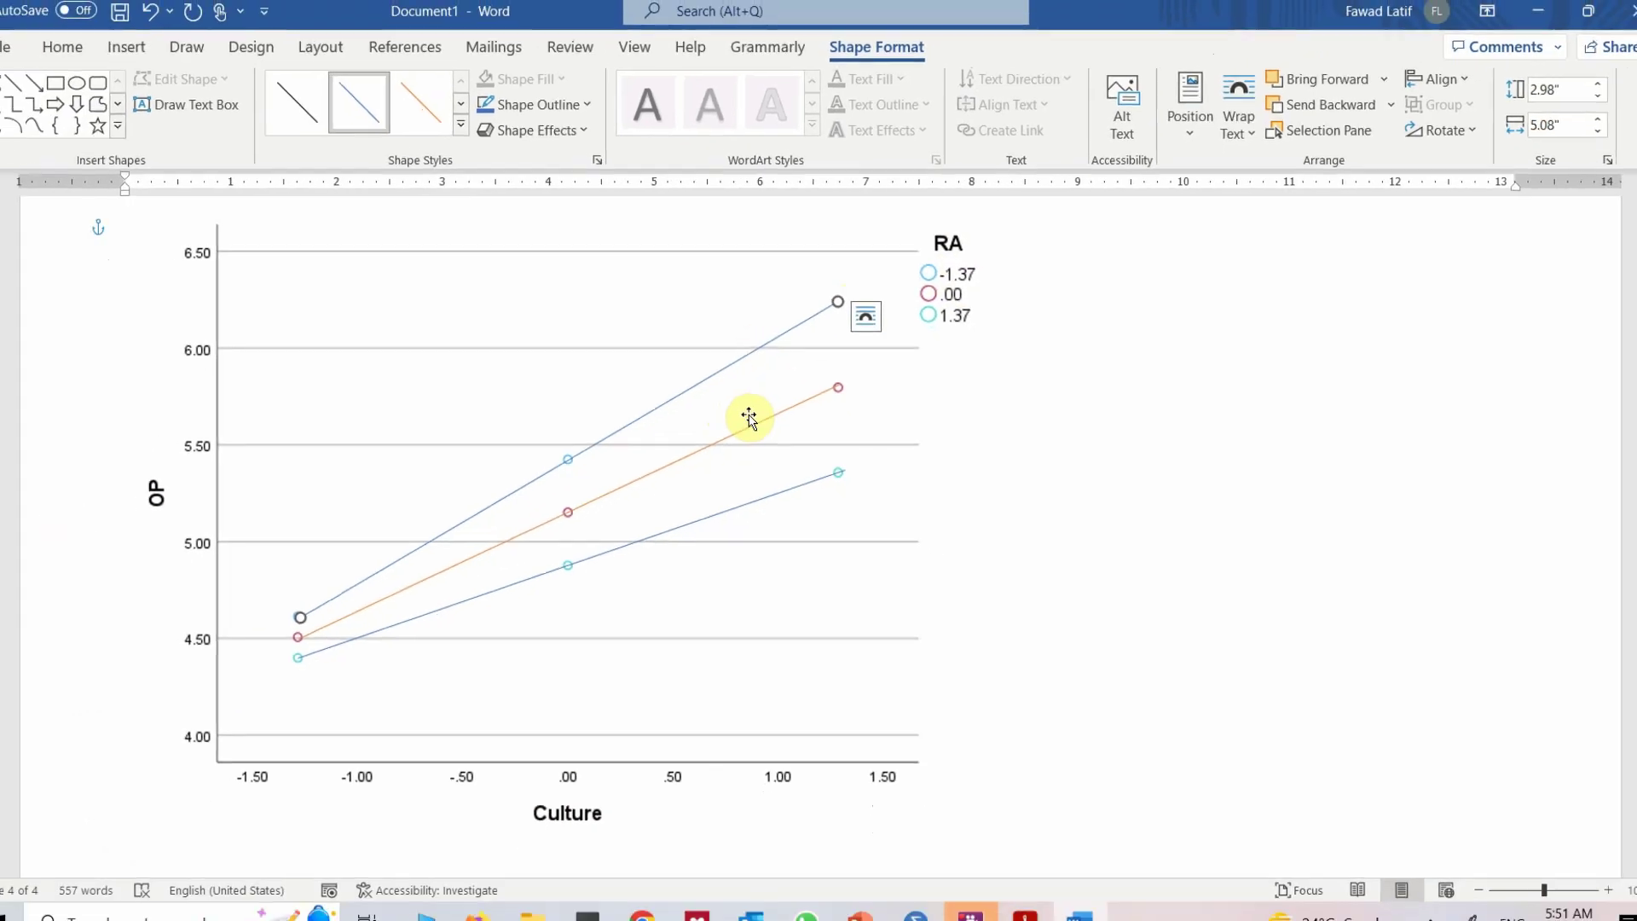
# - Switch back to the Data Visualization slide in PowerPoint
pyautogui.click(861, 915)
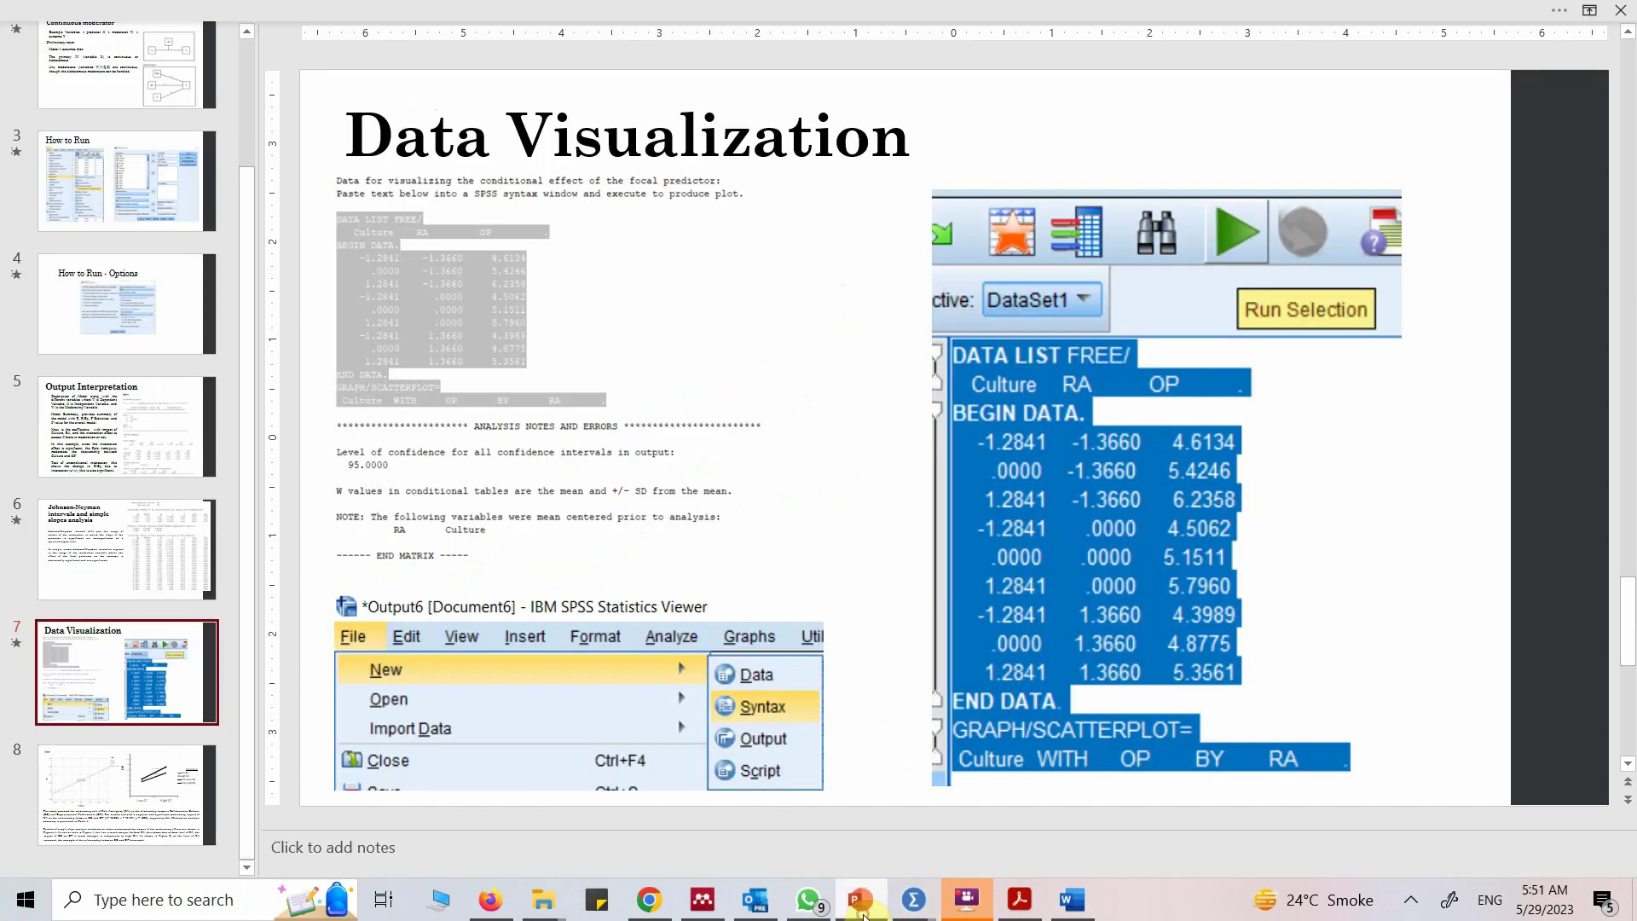